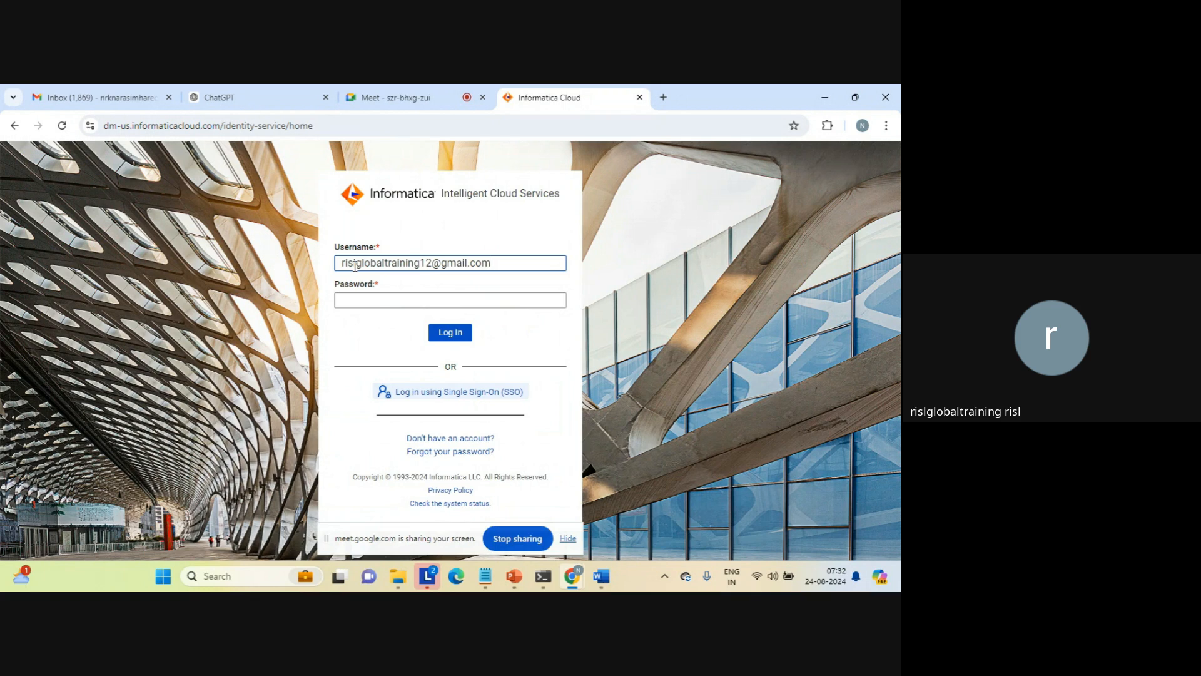
# Enter the account password and log in to Informatica Intelligent Cloud Services
pyautogui.press('Tab')
pyautogui.press('capslock')
pyautogui.write('r*******')
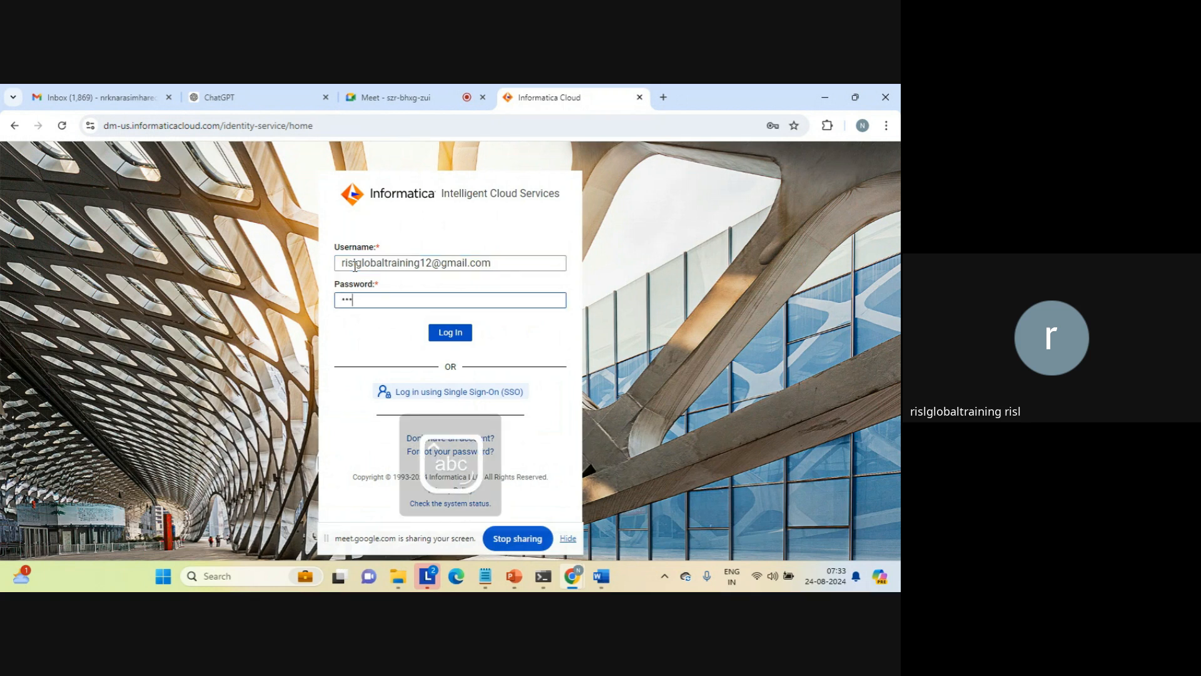
pyautogui.write('**')
pyautogui.press('Return')
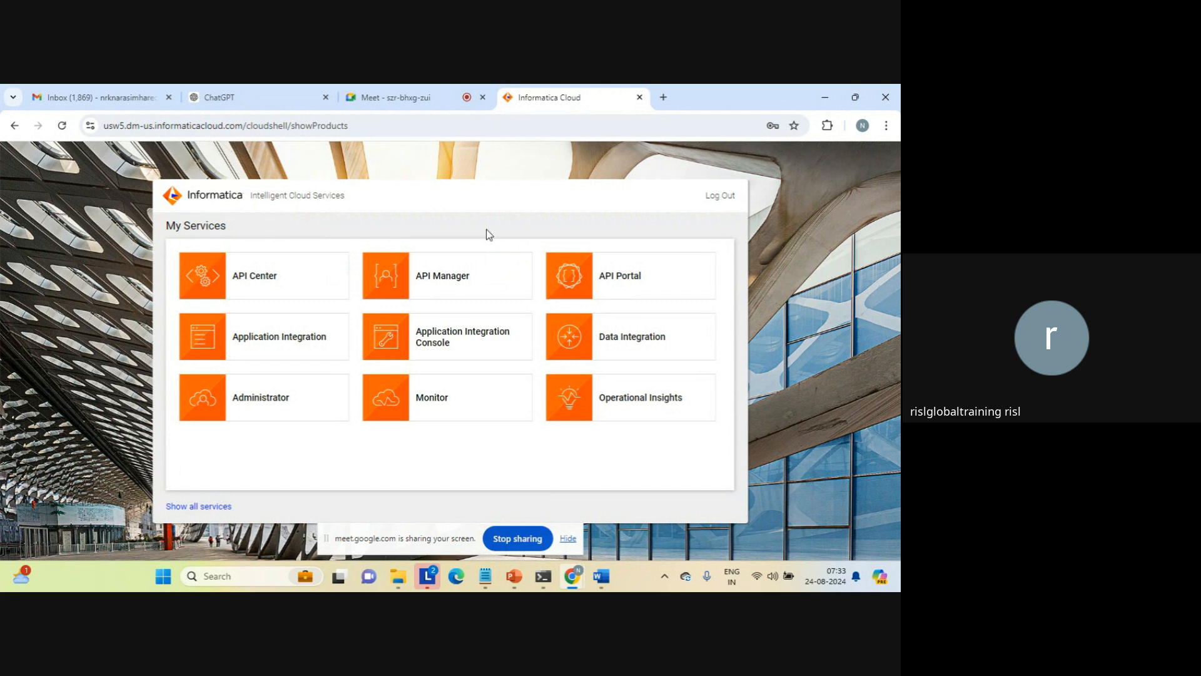
# Open the Data Integration service, hide the screen-sharing notice and bring up the runtime environments on the home page
pyautogui.click(620, 337)
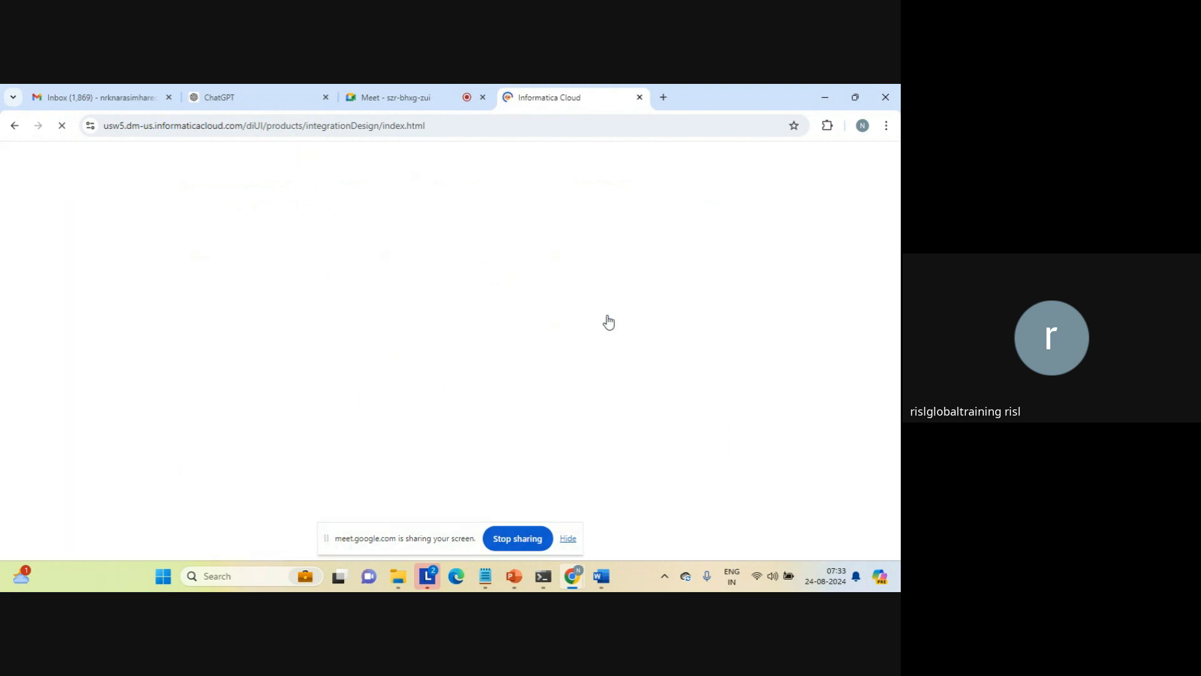
pyautogui.click(405, 97)
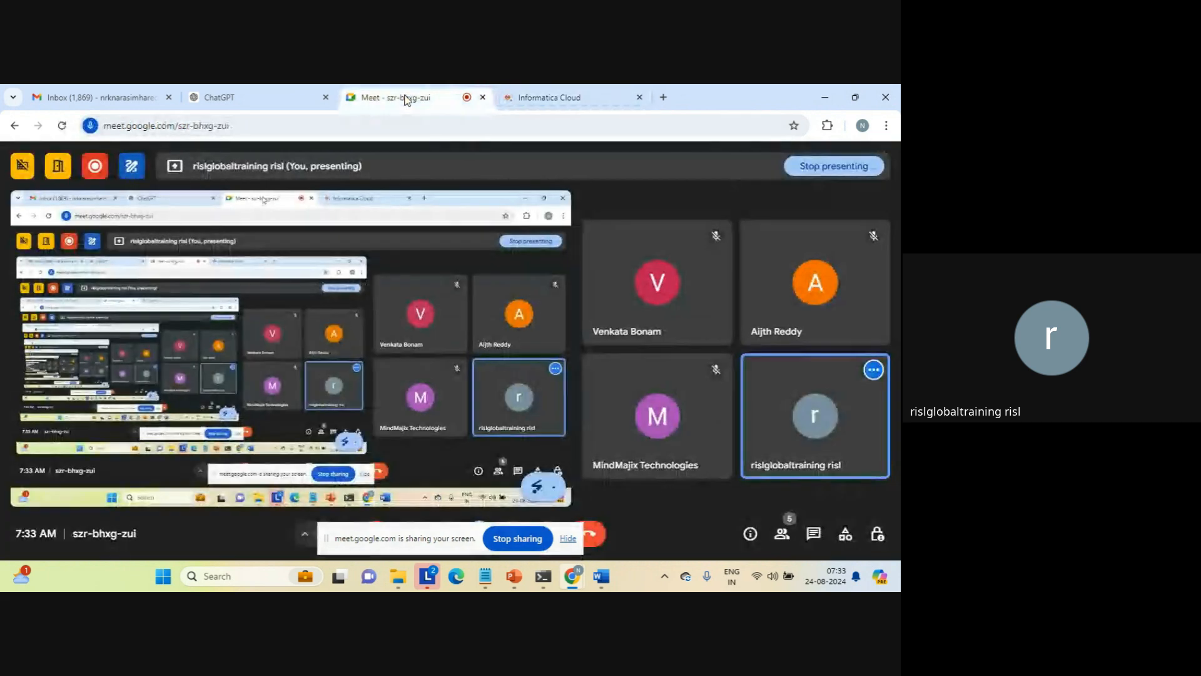
pyautogui.click(554, 95)
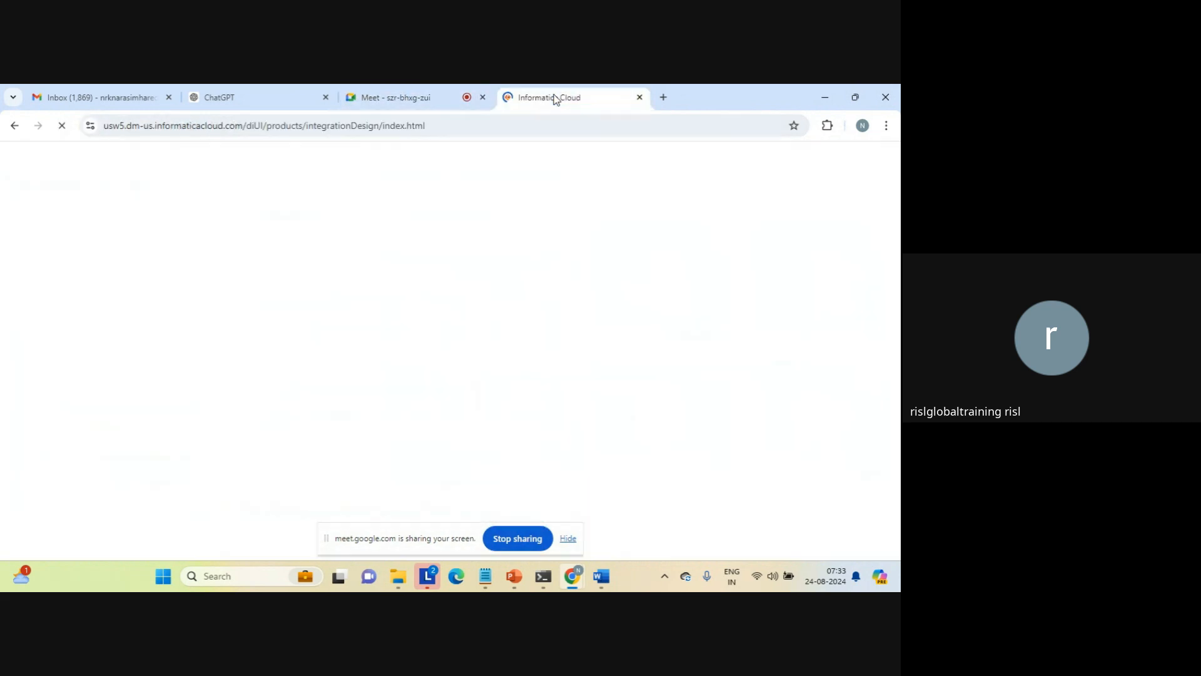
pyautogui.click(568, 539)
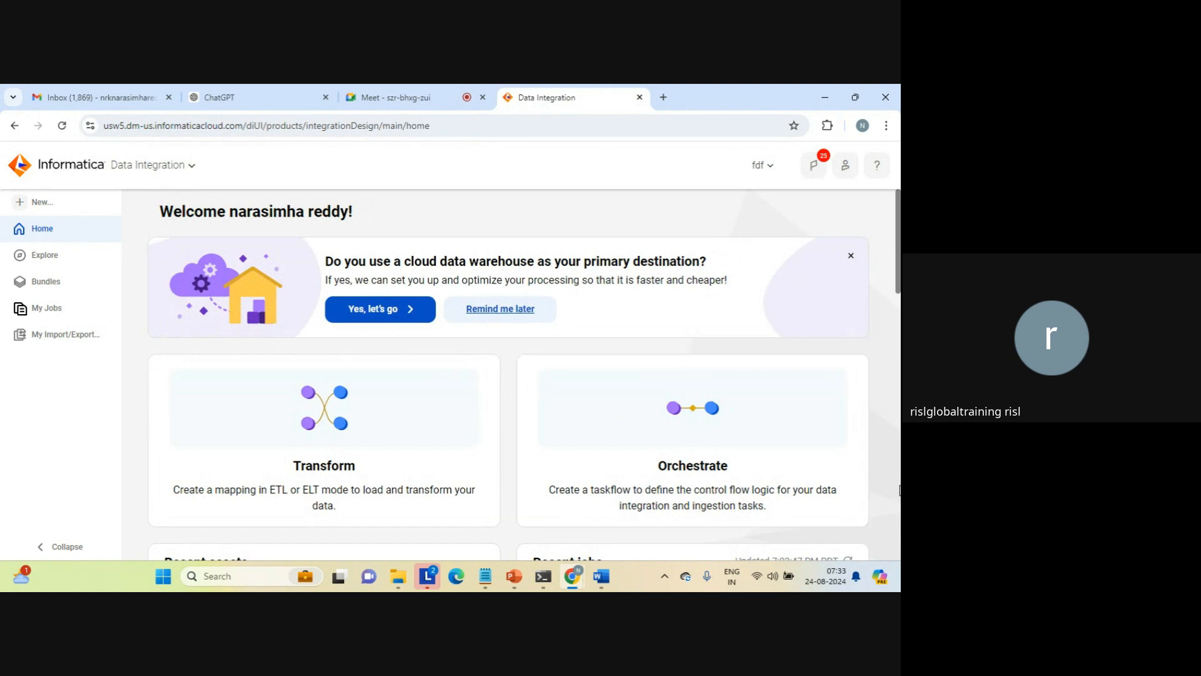
pyautogui.scroll(-10, 900, 492)
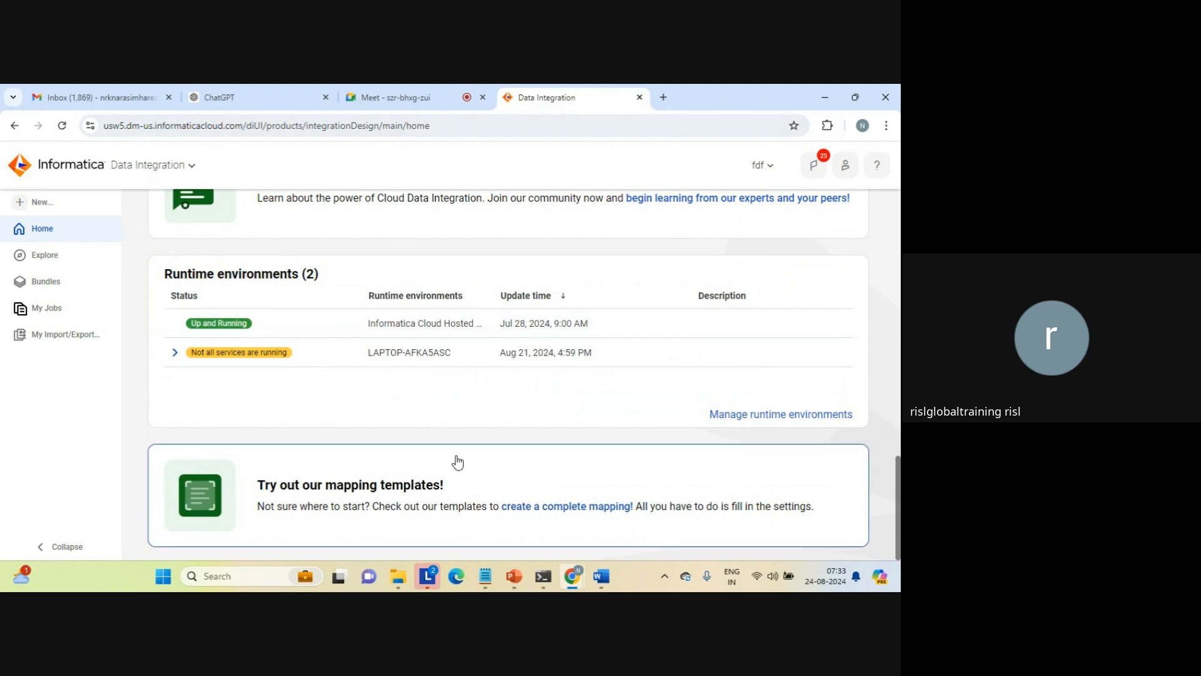
# Search Windows for Services and open the Services console
pyautogui.click(246, 577)
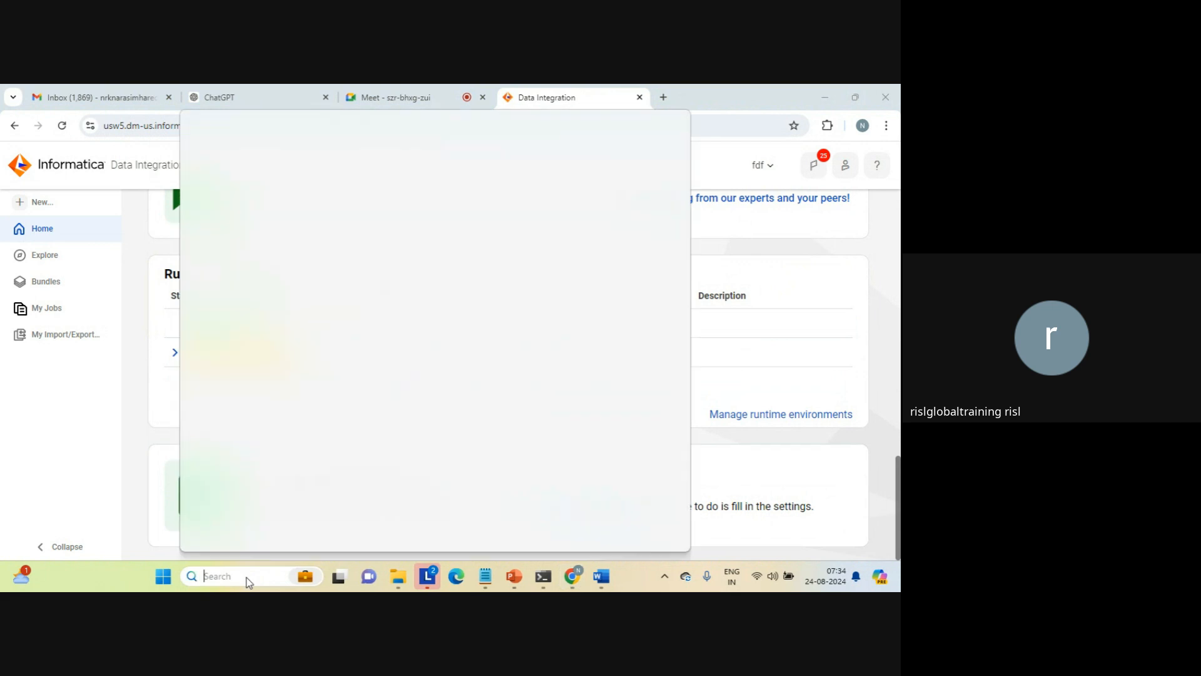
pyautogui.write('services')
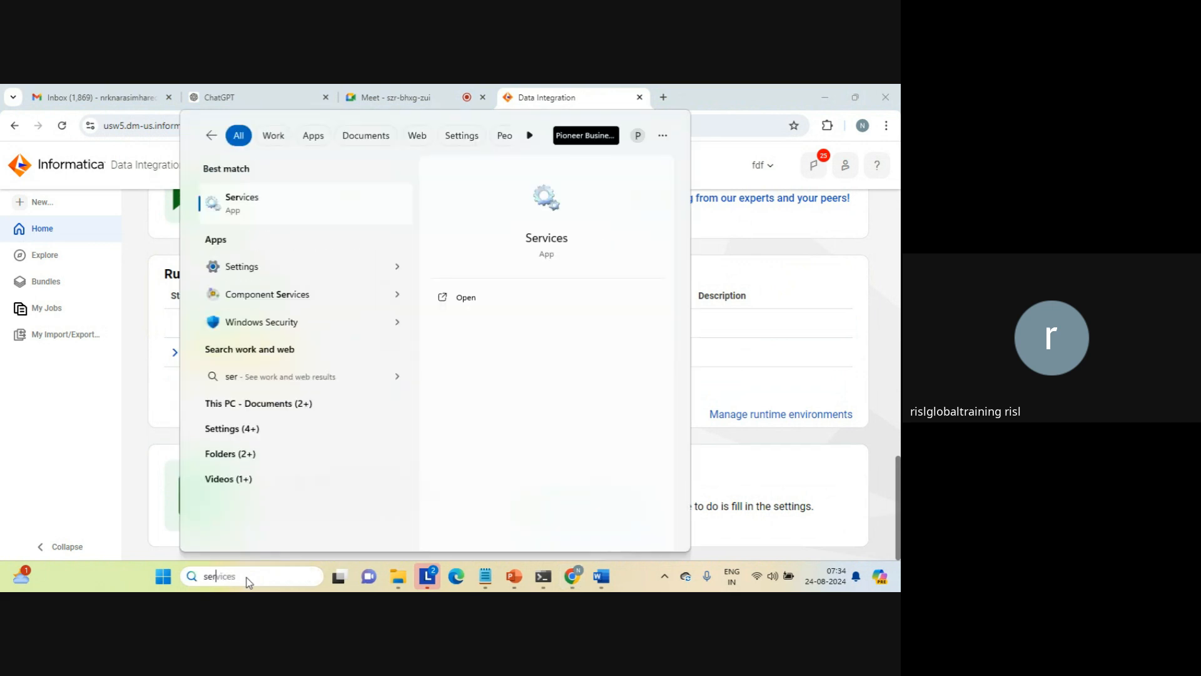
pyautogui.click(250, 199)
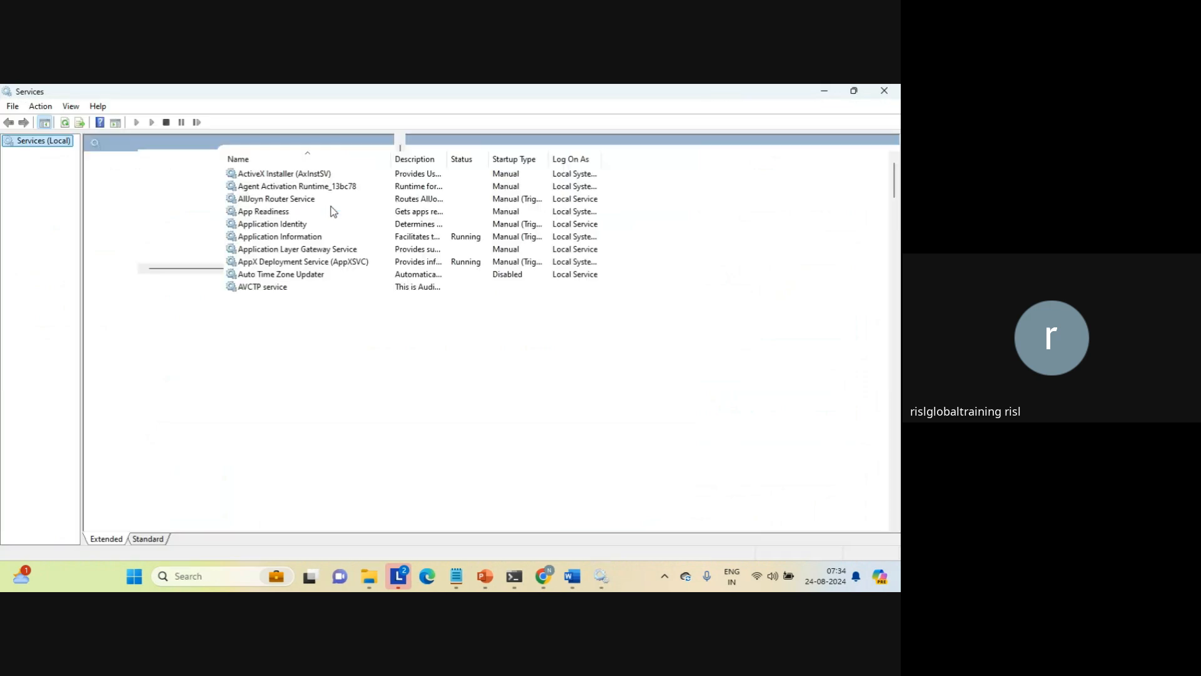
# Stop the Informatica Cloud Secure Agent service and start it again
pyautogui.click(275, 186)
pyautogui.click(275, 186)
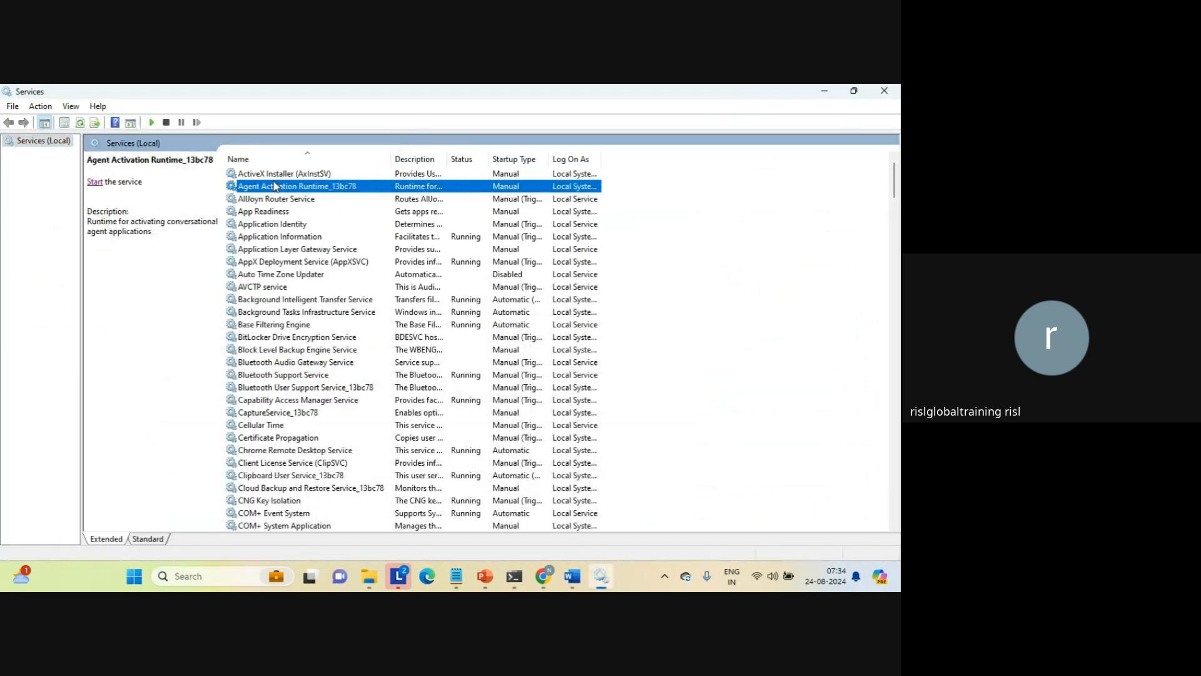
pyautogui.write('in')
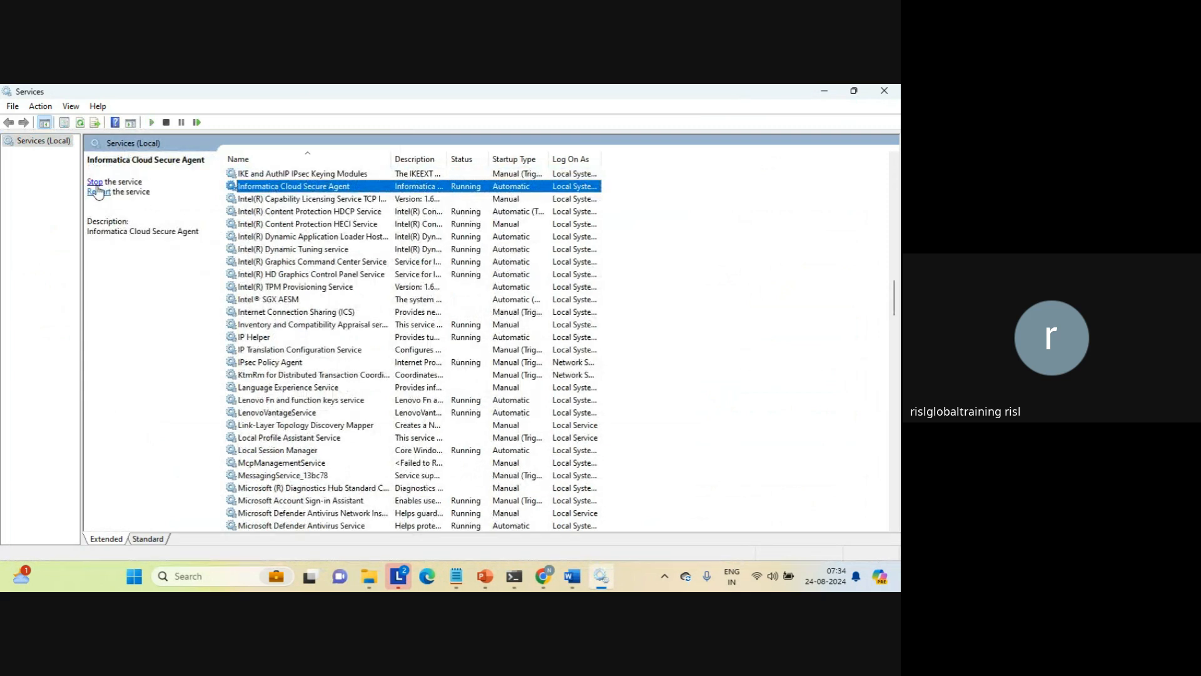
pyautogui.click(97, 192)
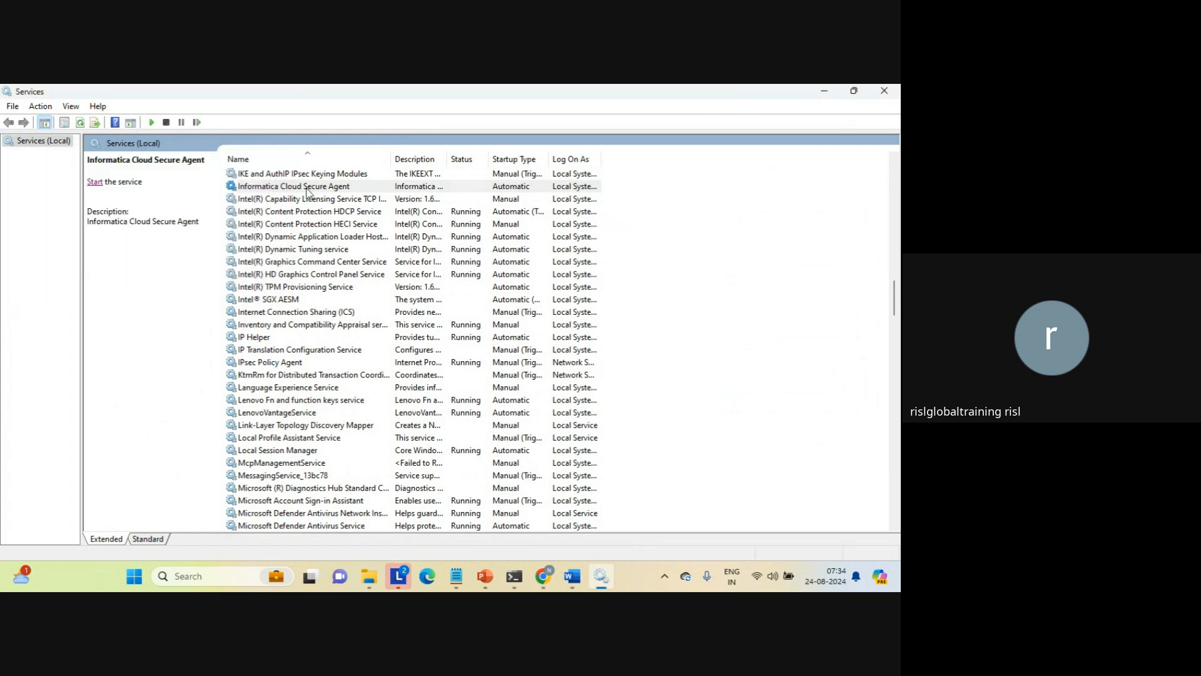
pyautogui.click(260, 188)
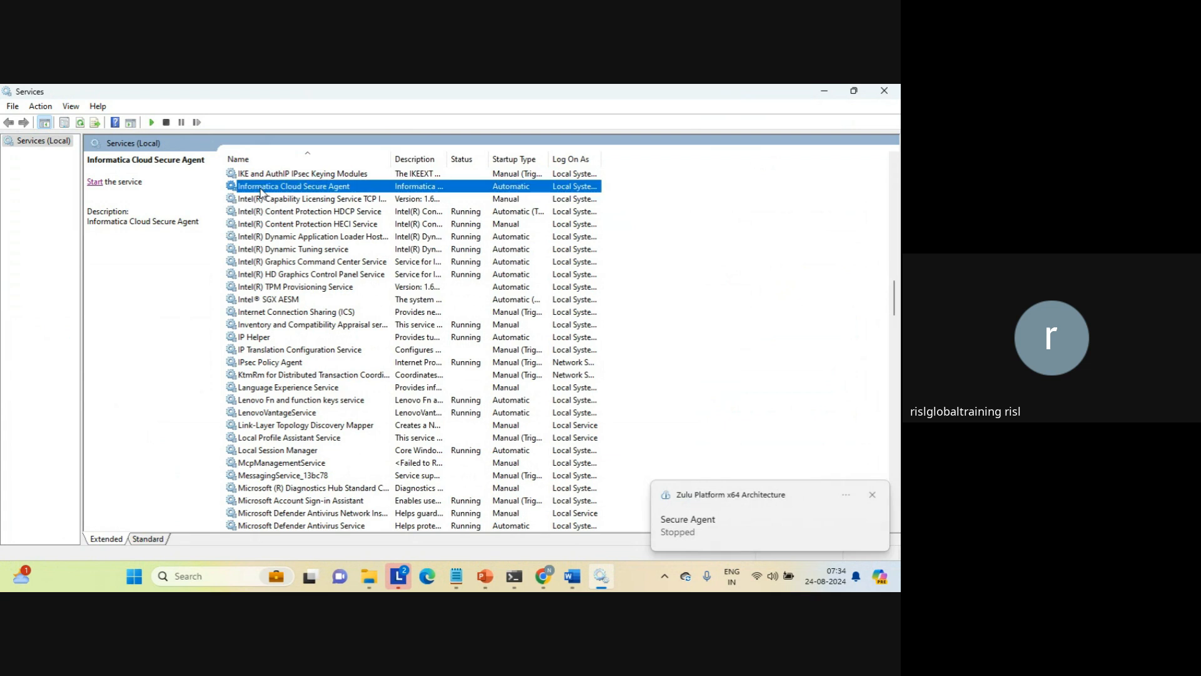
pyautogui.click(95, 182)
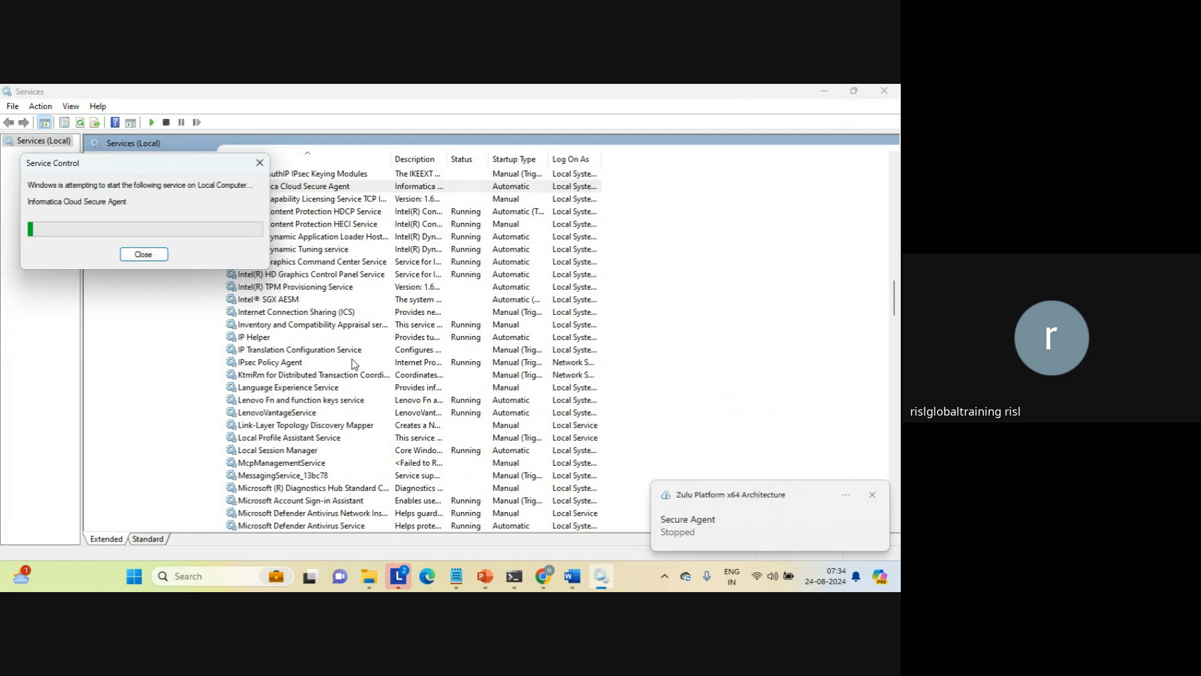
pyautogui.click(293, 426)
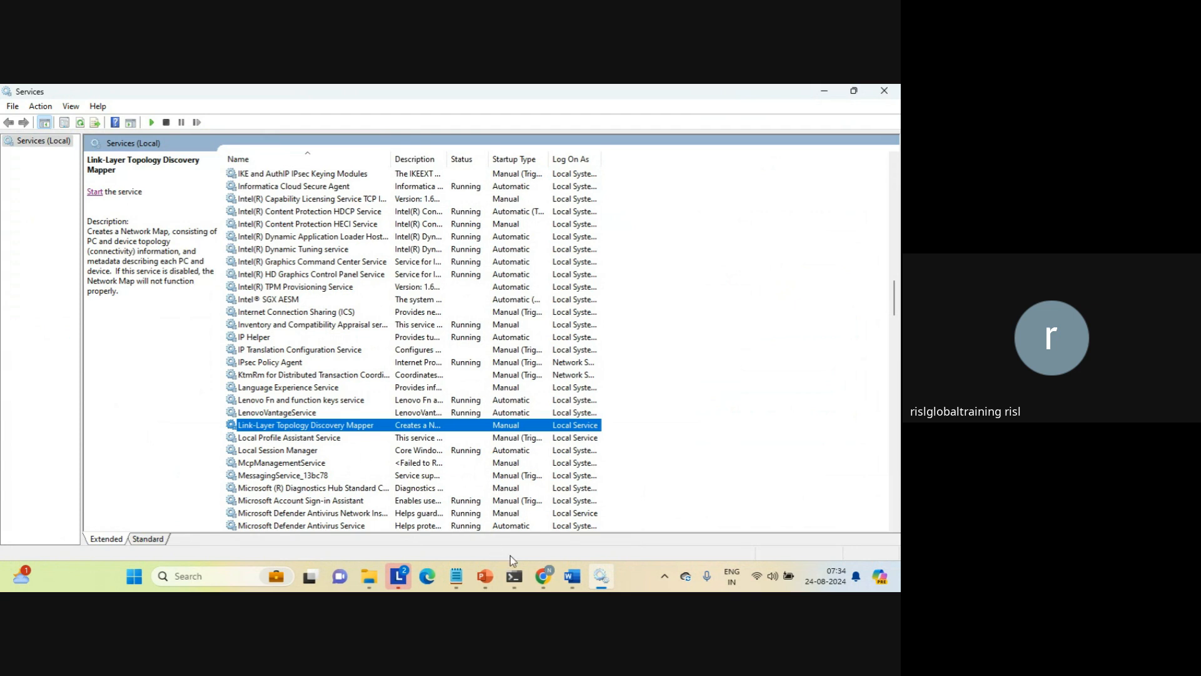
# Switch back to Informatica Data Integration in the browser and create a new asset of type Taskflow
pyautogui.moveTo(547, 580)
pyautogui.click(471, 514)
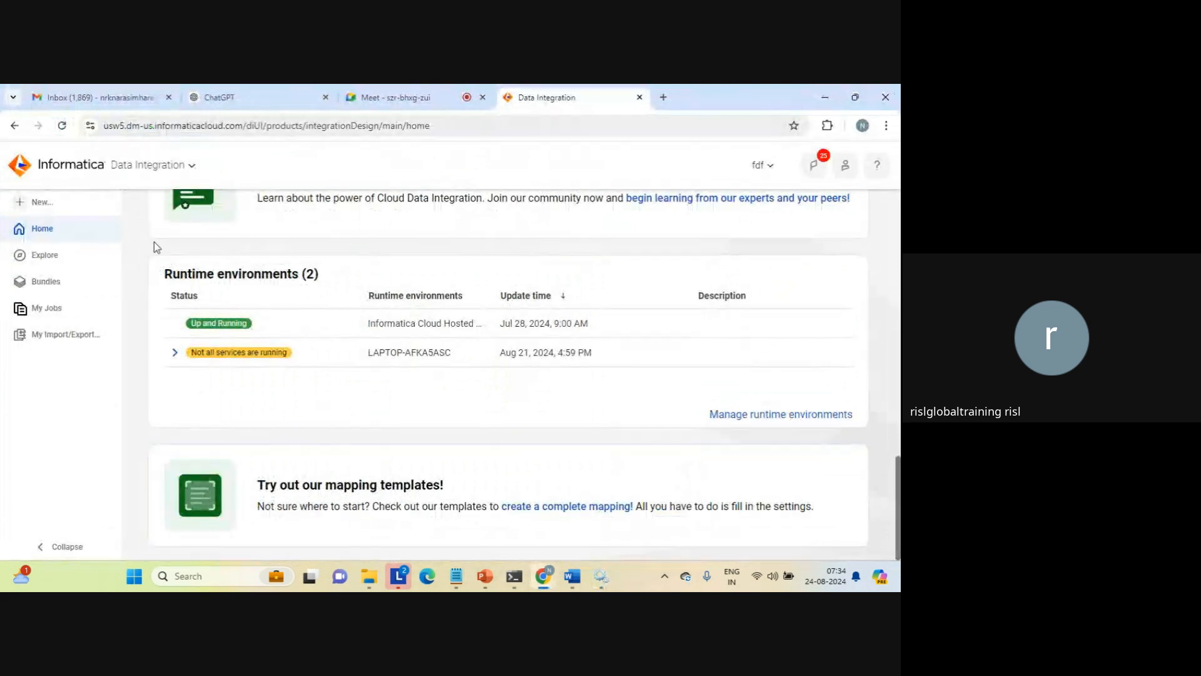
pyautogui.click(40, 204)
pyautogui.click(212, 349)
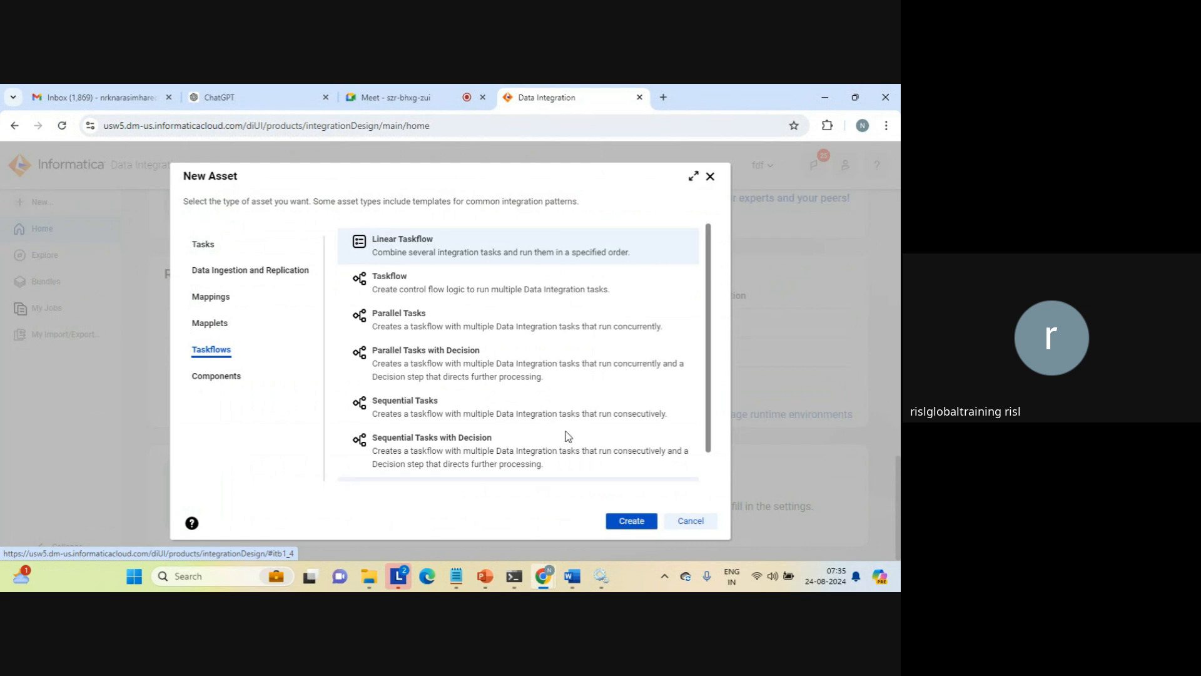
pyautogui.click(451, 293)
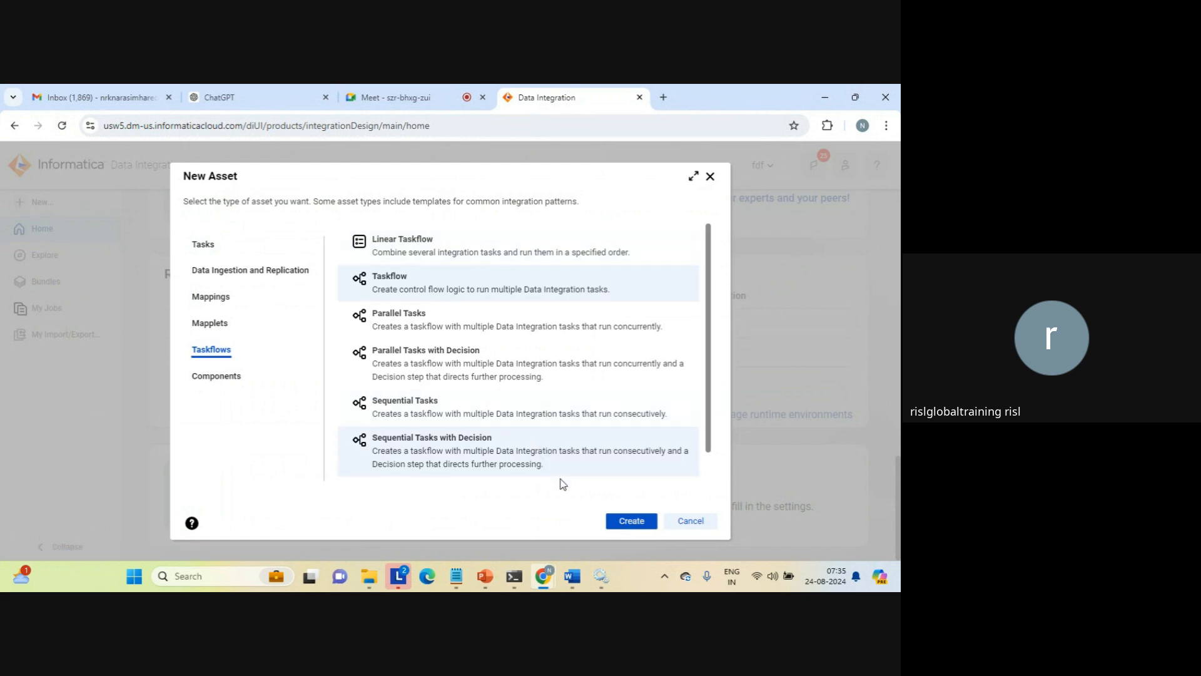
pyautogui.click(631, 521)
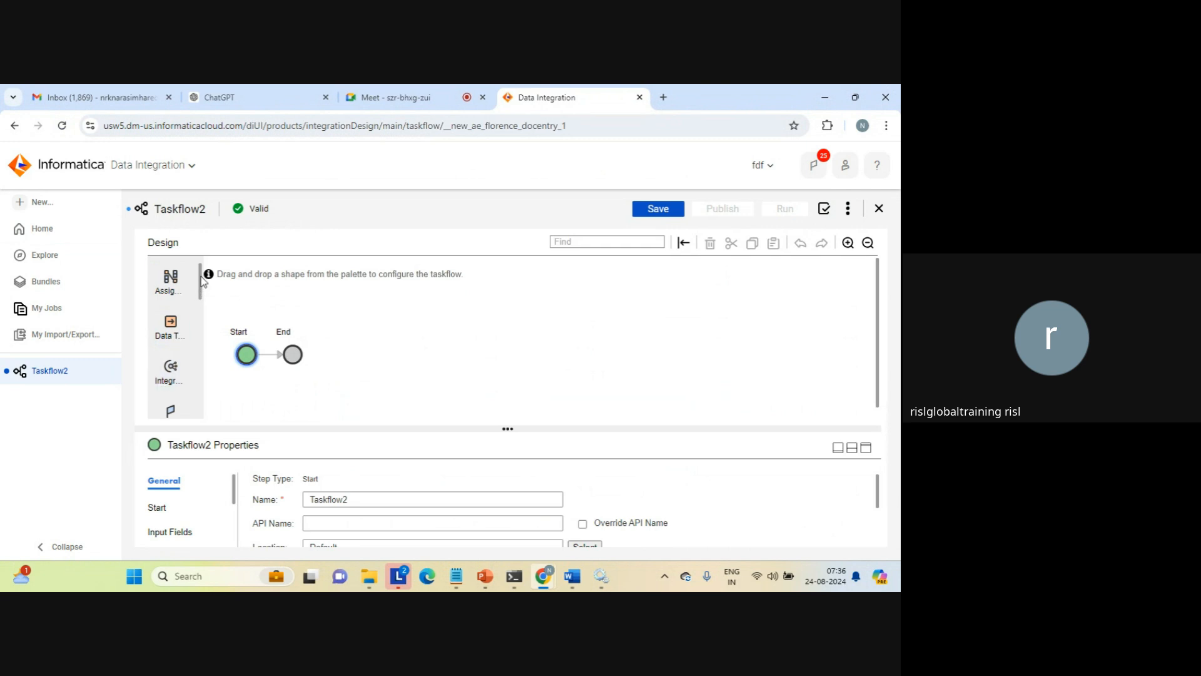
# Examine the step shapes available in the taskflow design palette, from Assignment through Throw, Wait and End
pyautogui.moveTo(200, 276); pyautogui.dragTo(194, 303)
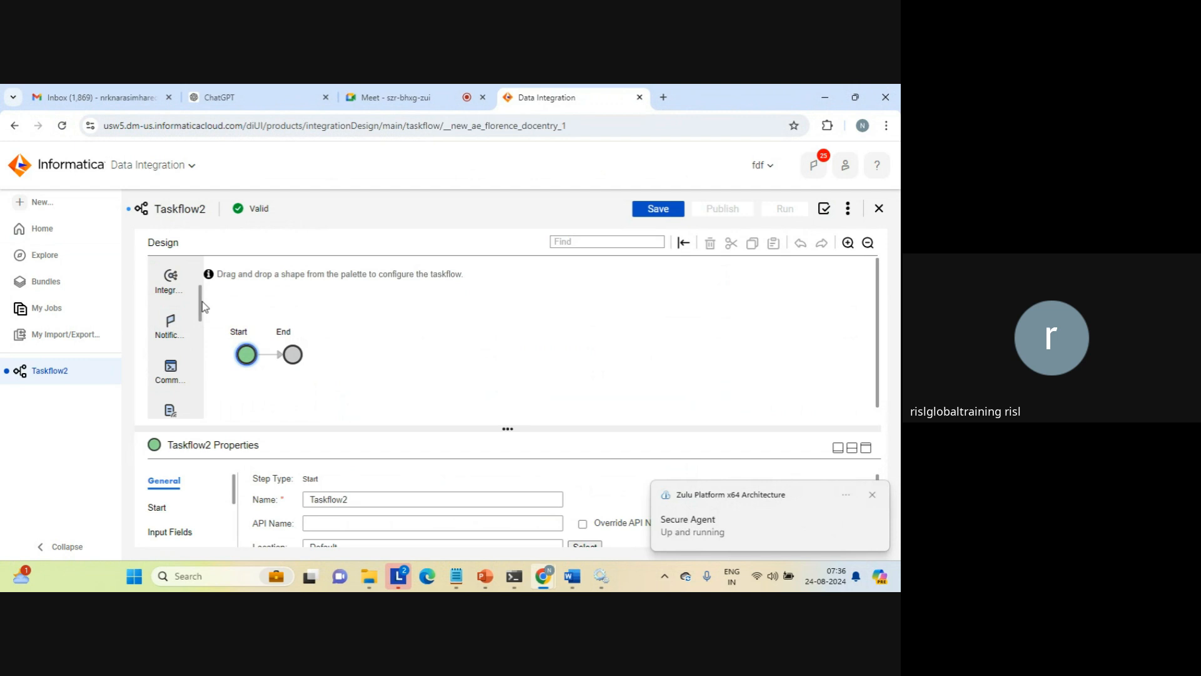
pyautogui.scroll(-2, 199, 306)
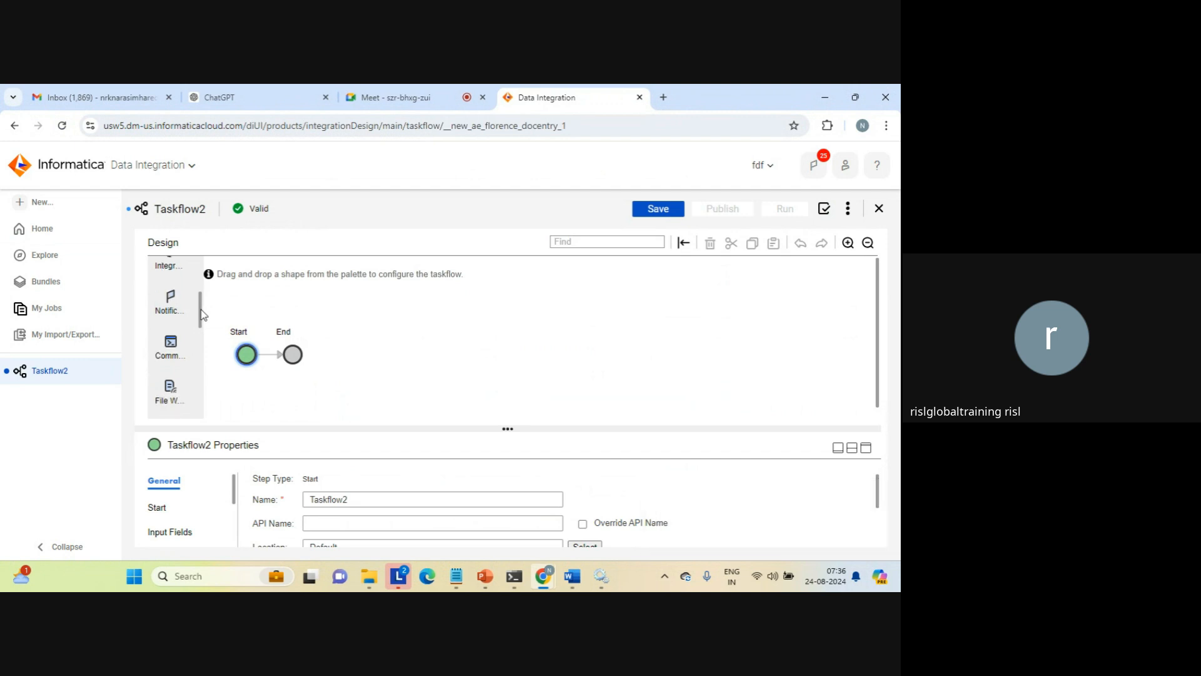
pyautogui.scroll(3, 190, 303)
pyautogui.scroll(-2, 189, 304)
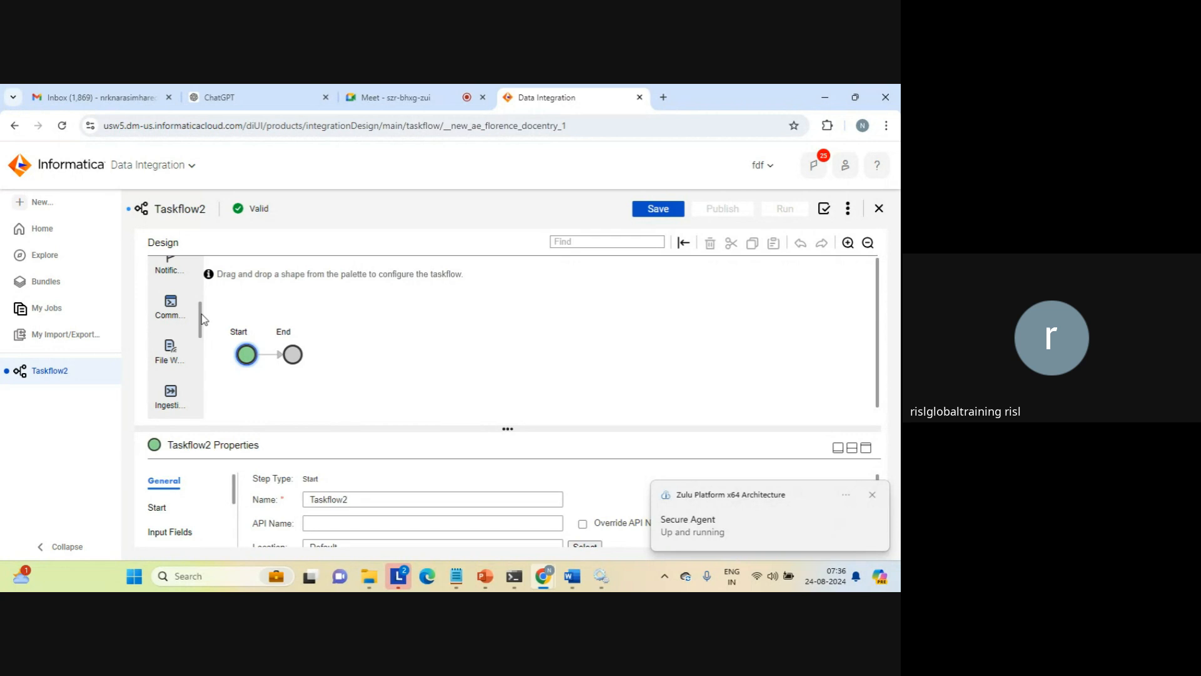
pyautogui.moveTo(203, 321); pyautogui.dragTo(202, 333)
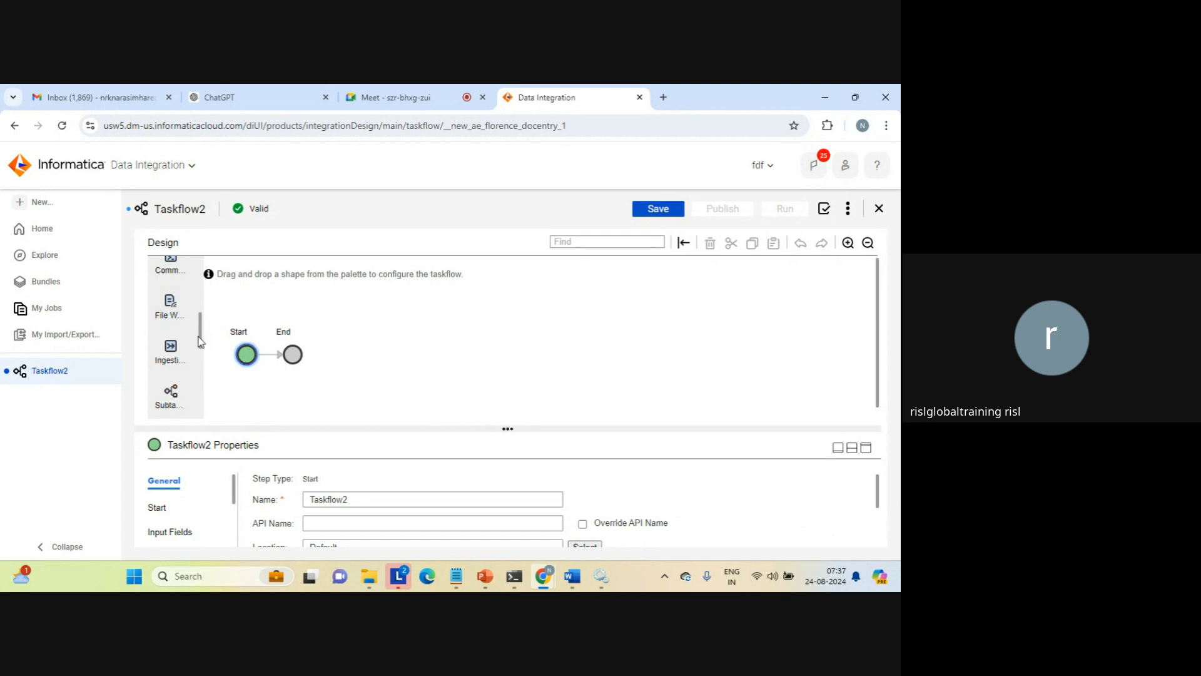
pyautogui.scroll(-1, 199, 345)
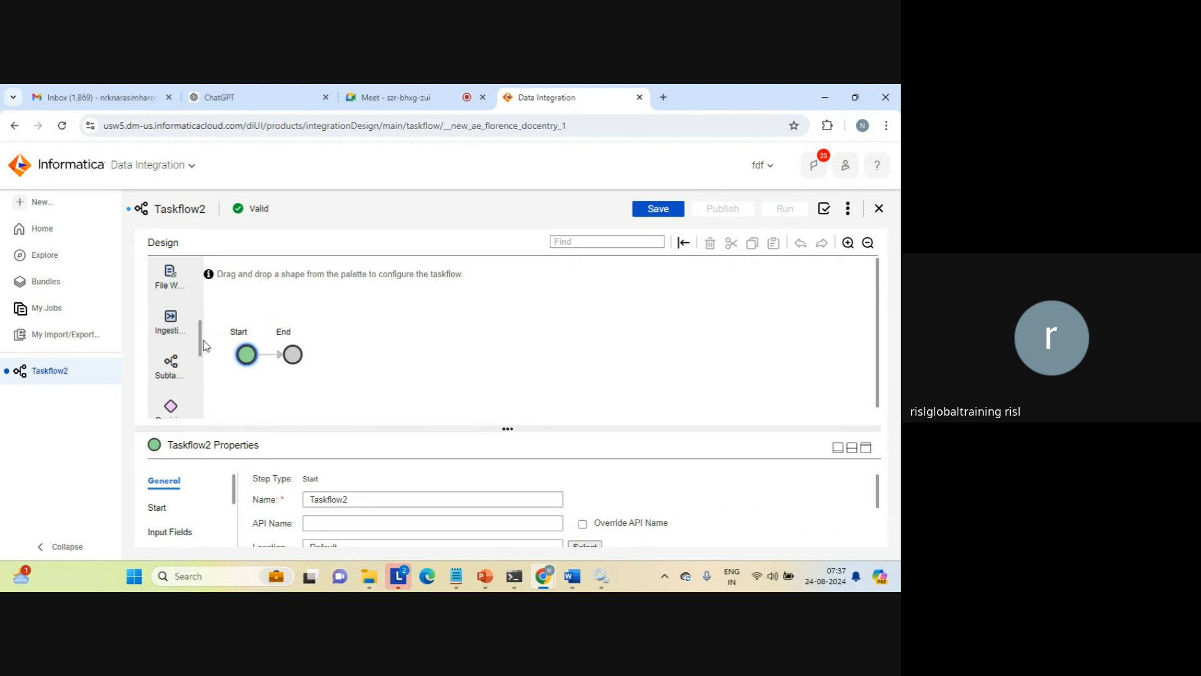
pyautogui.scroll(-2, 204, 345)
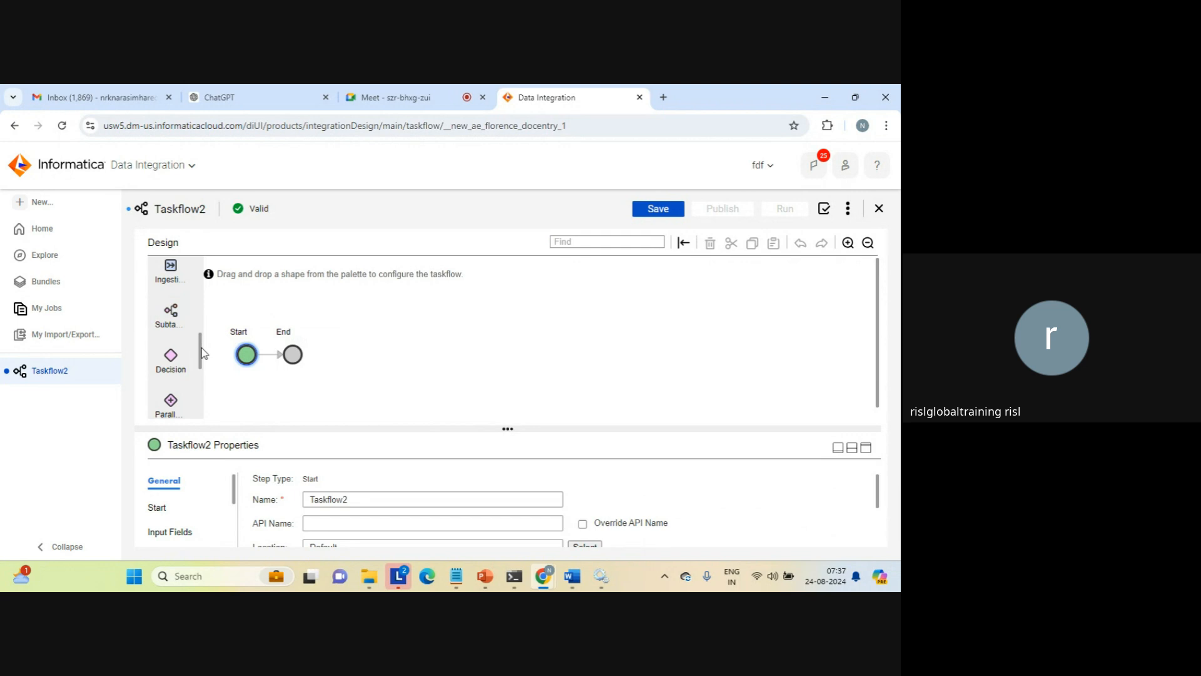
pyautogui.moveTo(201, 353); pyautogui.dragTo(200, 371)
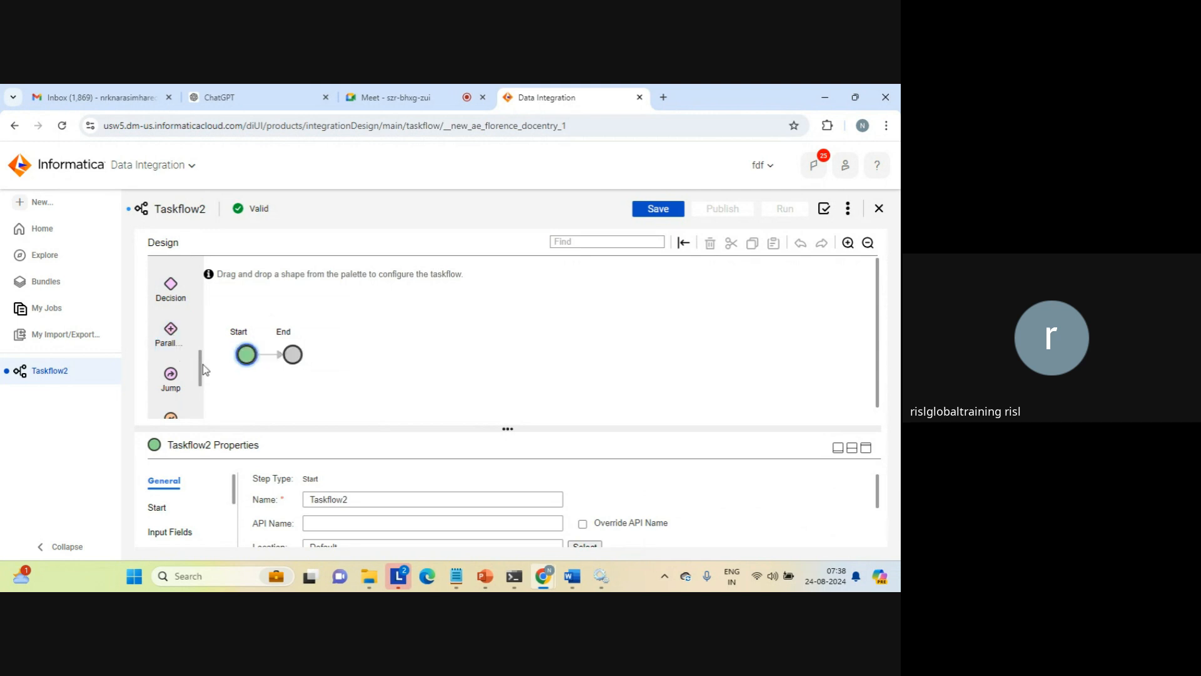
pyautogui.moveTo(201, 373); pyautogui.dragTo(201, 389)
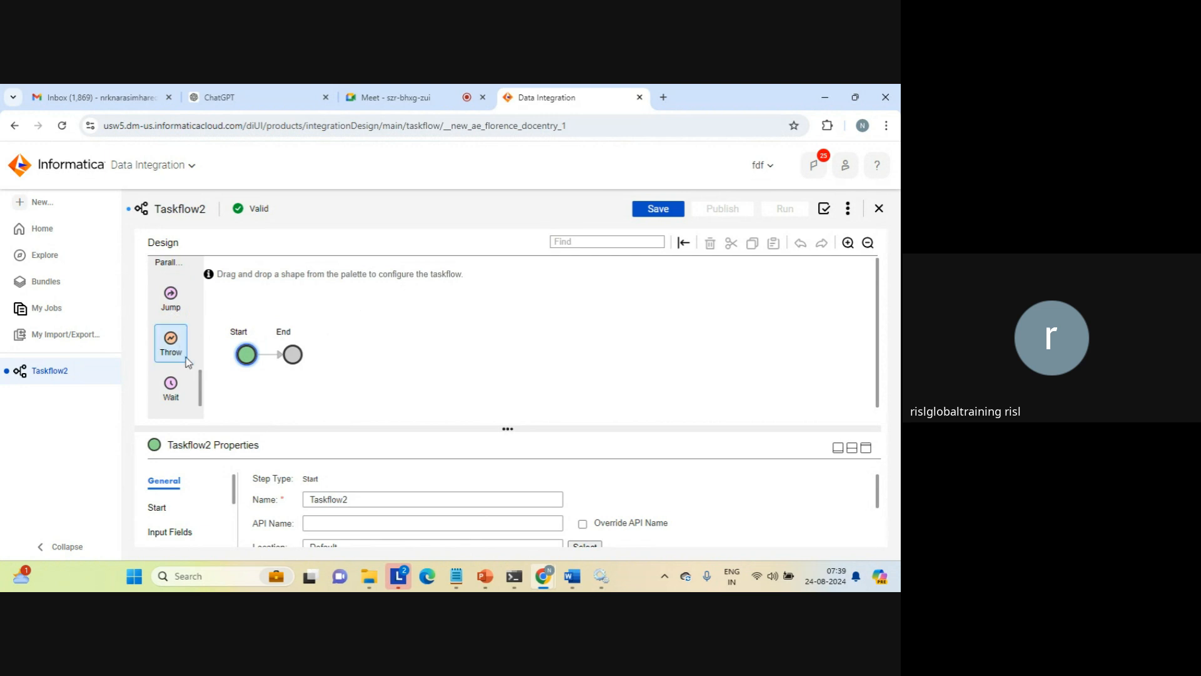
pyautogui.moveTo(200, 383); pyautogui.dragTo(199, 393)
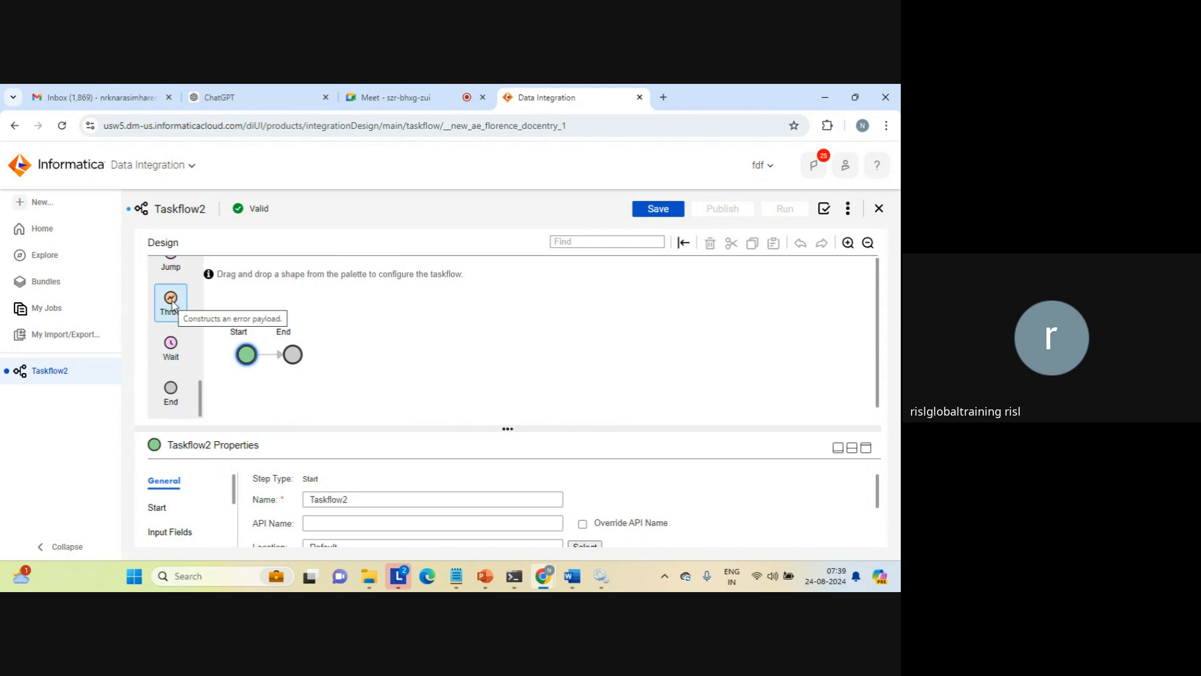
pyautogui.moveTo(173, 305); pyautogui.dragTo(213, 355)
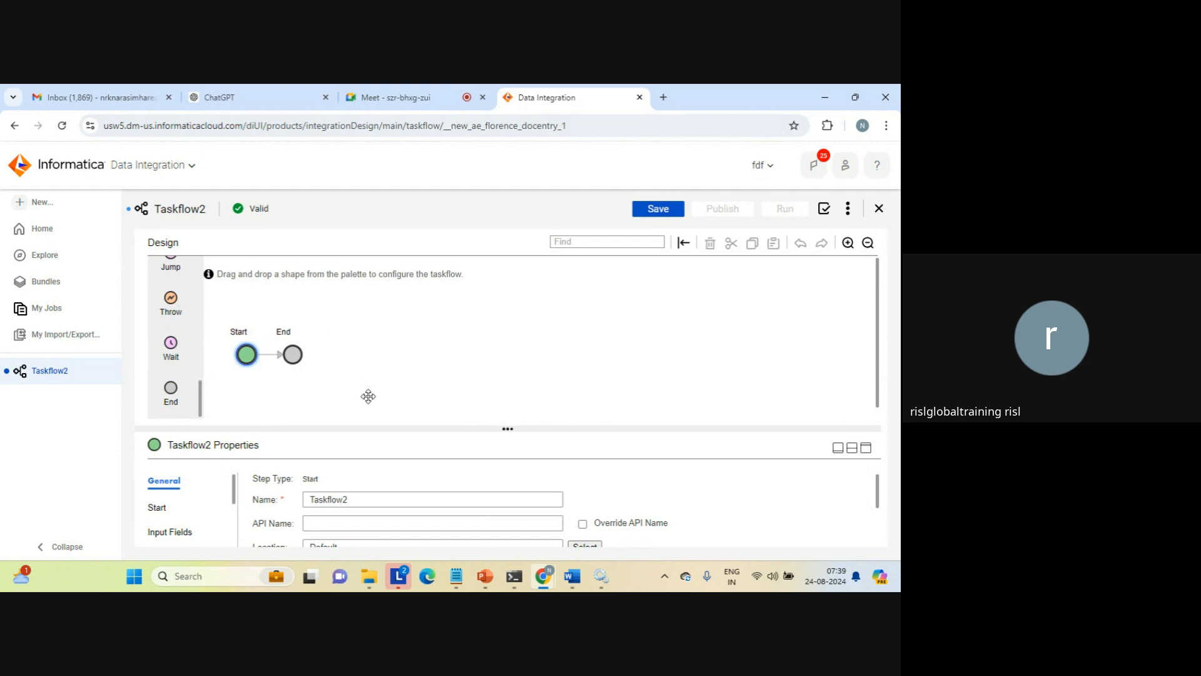
# Switch to File Explorer and open the iics folder inside C:\docs
pyautogui.moveTo(374, 584)
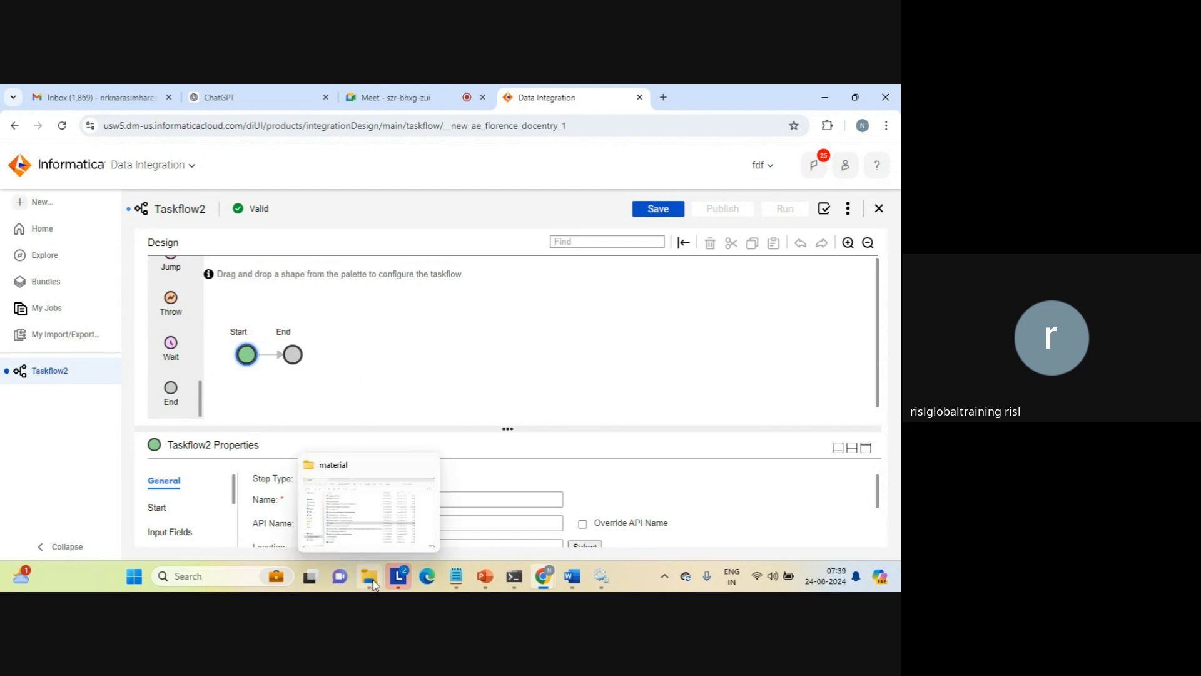
pyautogui.click(382, 506)
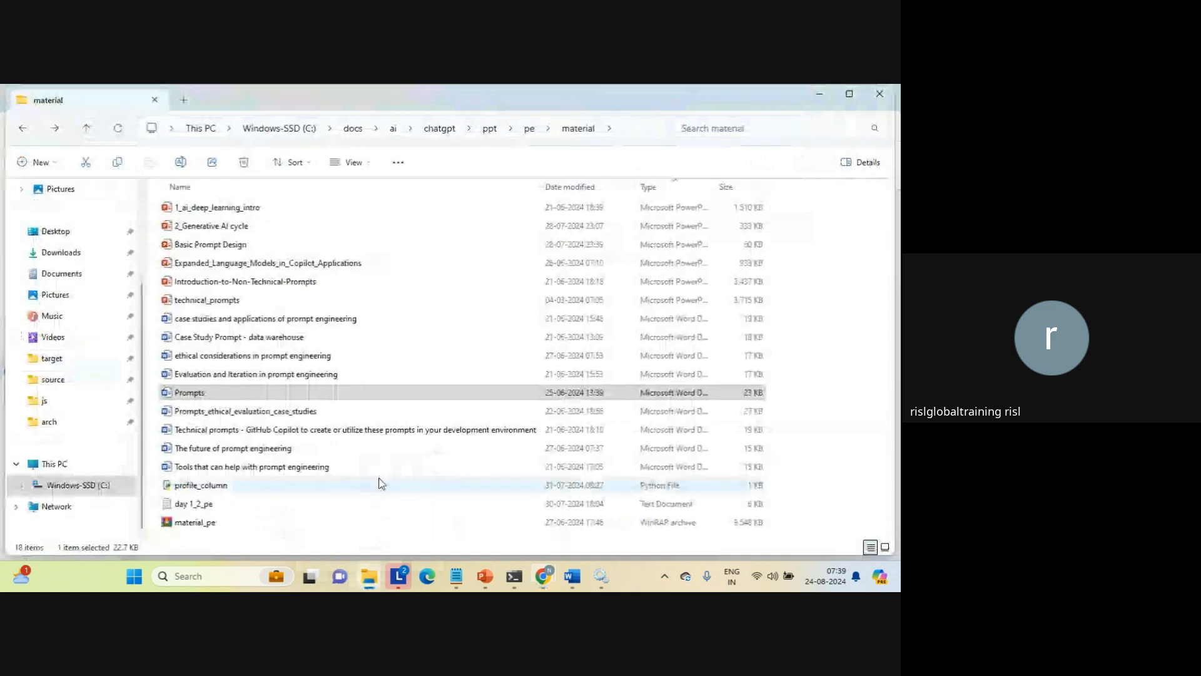
pyautogui.click(349, 399)
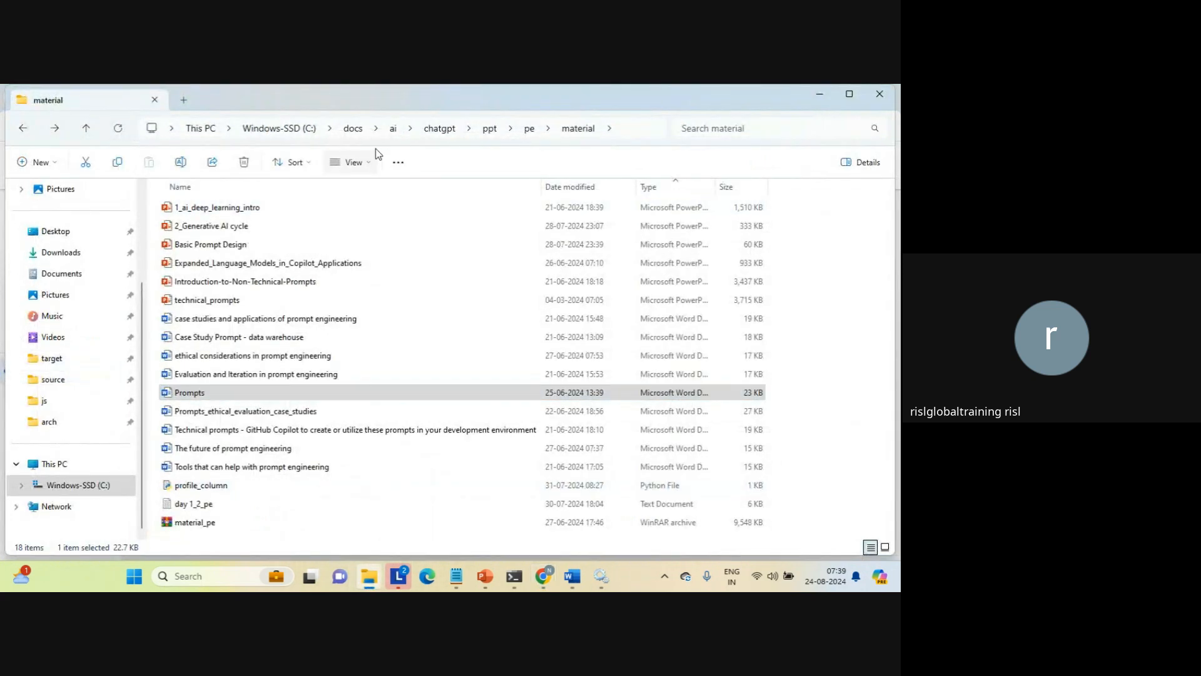
pyautogui.click(355, 130)
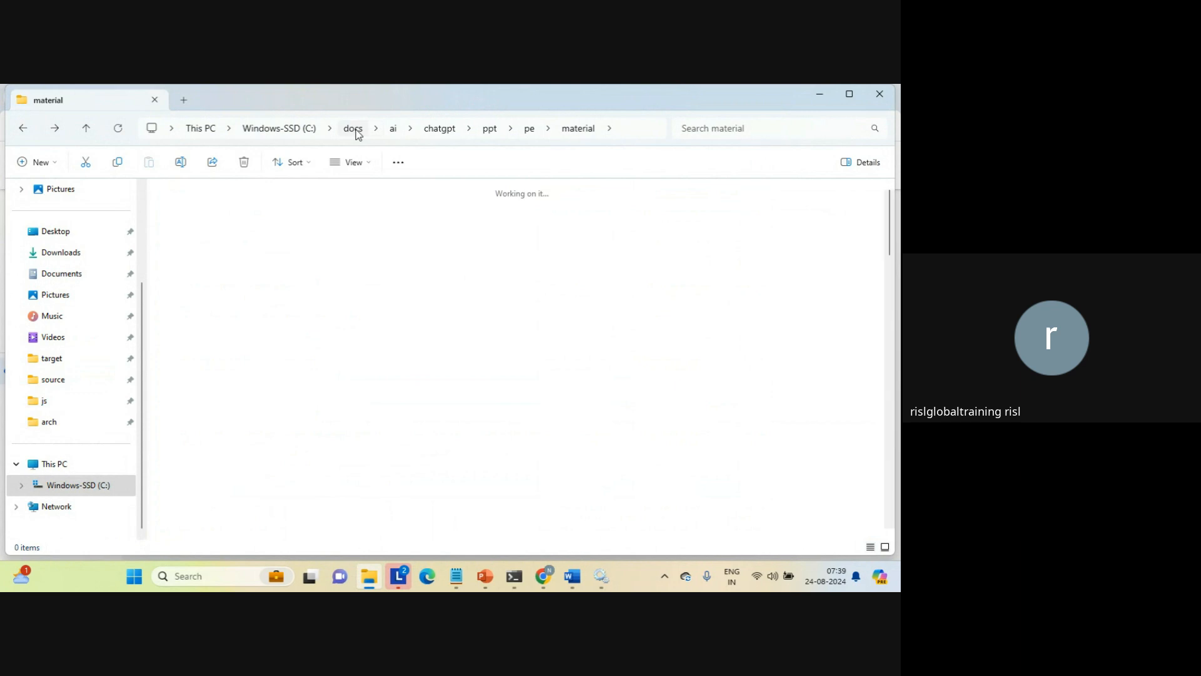
pyautogui.click(208, 235)
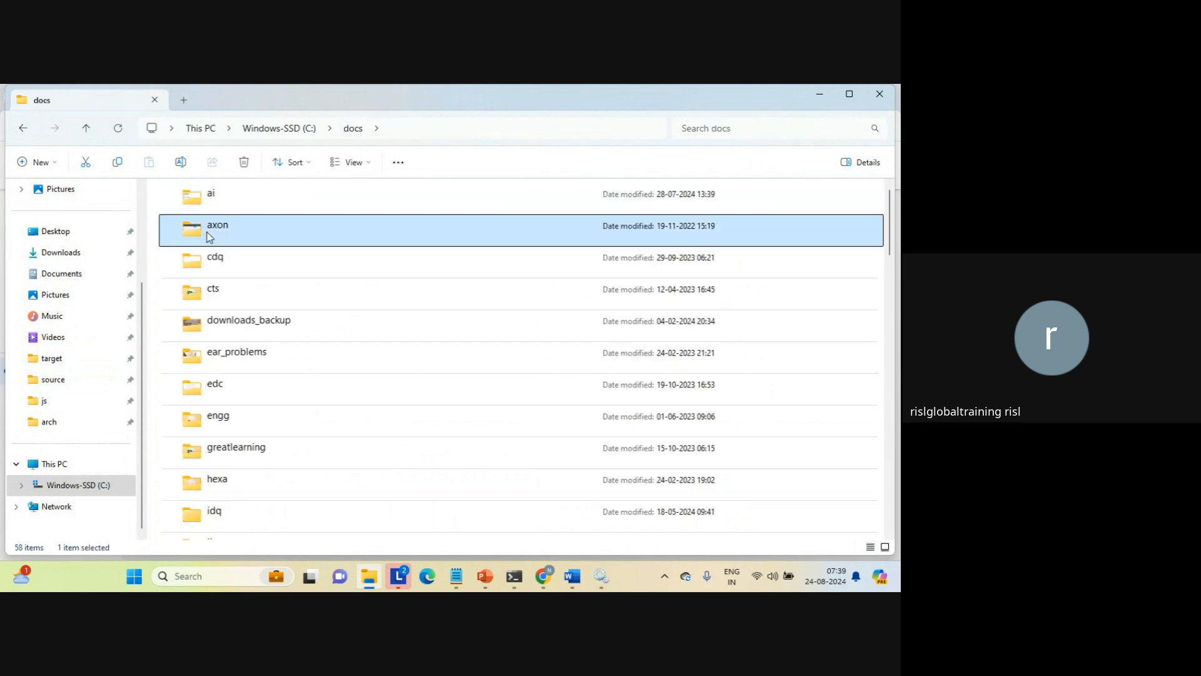
pyautogui.press('i')
pyautogui.press('i')
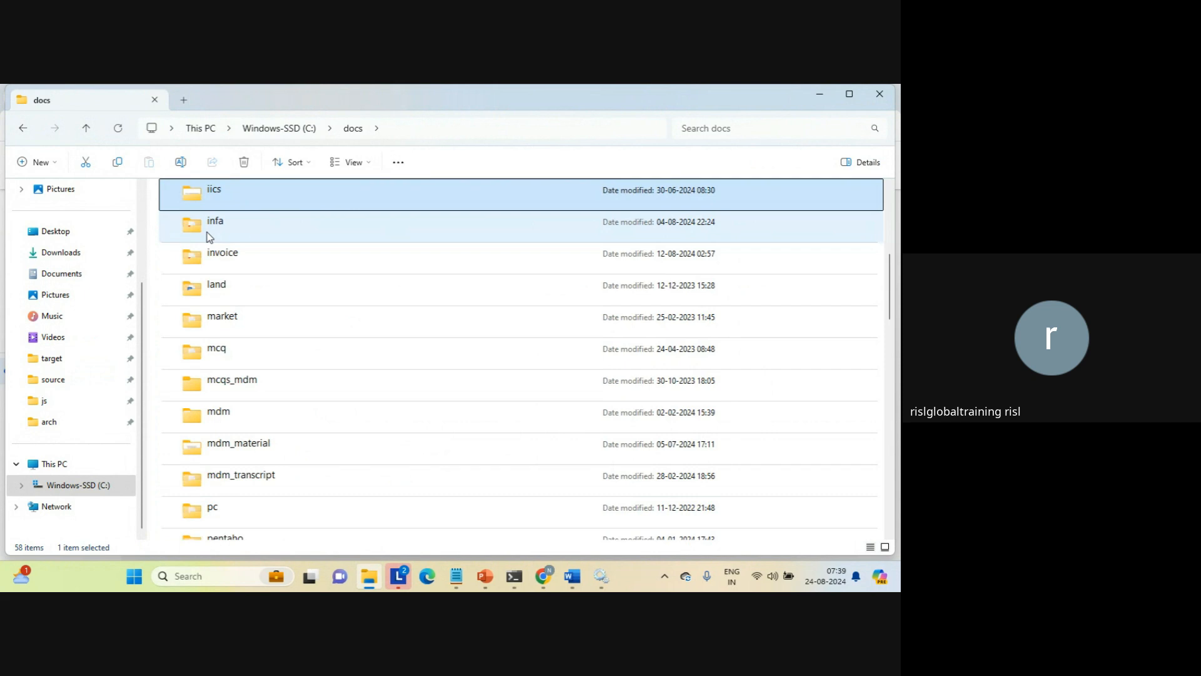
pyautogui.press('Return')
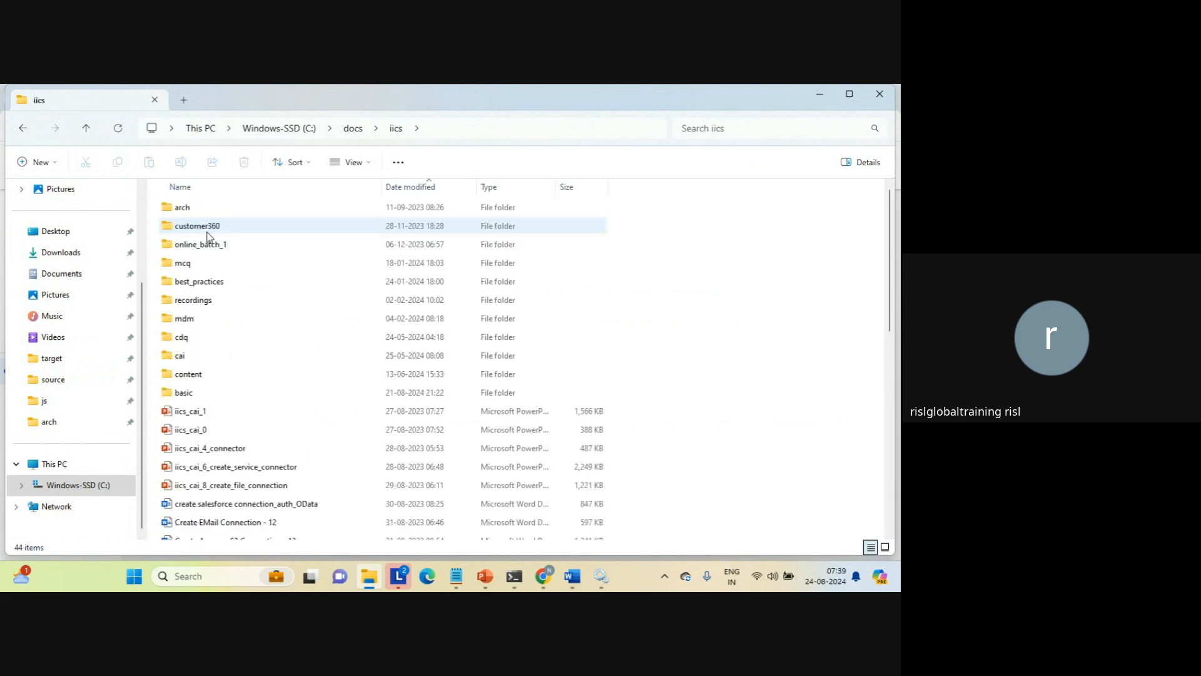
# Look through the iics folder for the presentation, checking the ppt subfolder inside cai
pyautogui.press('Down')
pyautogui.press('Down')
pyautogui.press('Down')
pyautogui.press('Down')
pyautogui.press('Down')
pyautogui.press('Down')
pyautogui.press('Down')
pyautogui.press('Down')
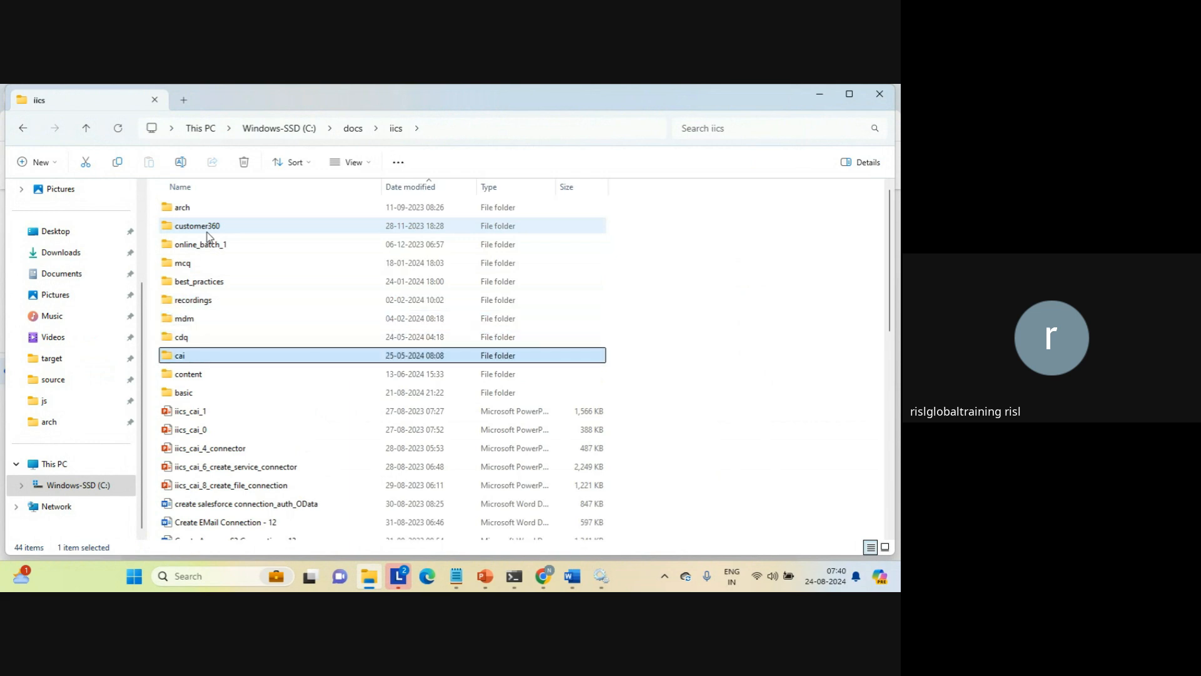
pyautogui.press('Down')
pyautogui.press('Down')
pyautogui.press('Down')
pyautogui.press('Down')
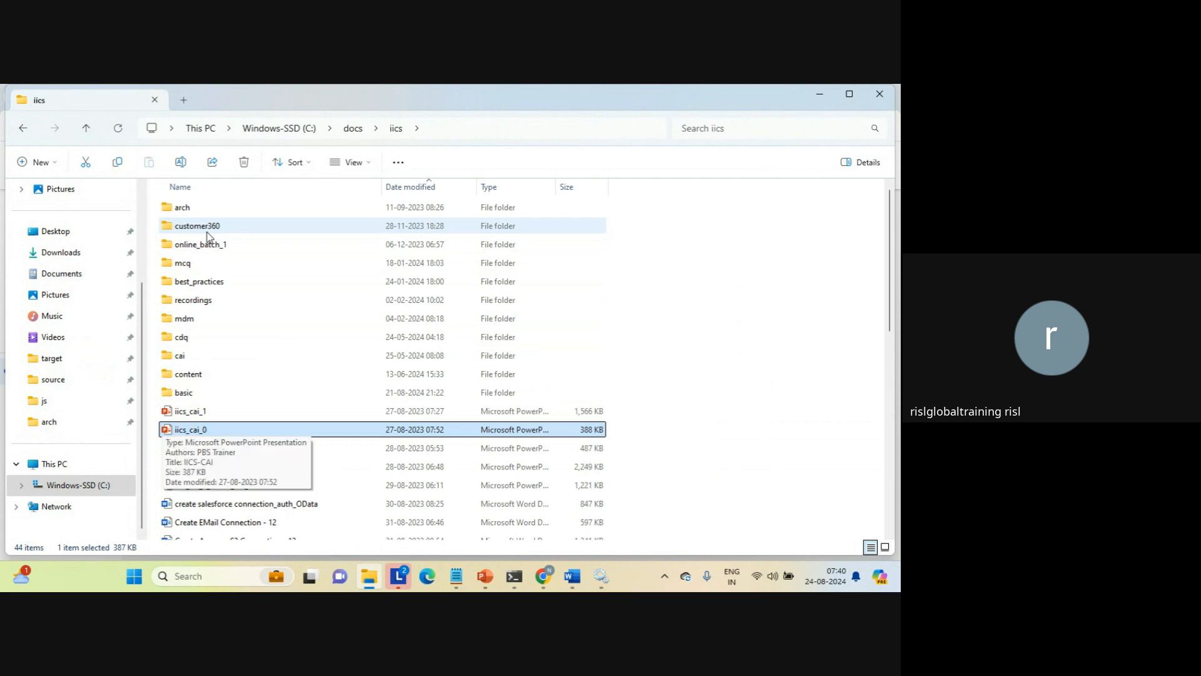
pyautogui.press('Up')
pyautogui.press('Up')
pyautogui.press('Up')
pyautogui.press('Up')
pyautogui.press('Return')
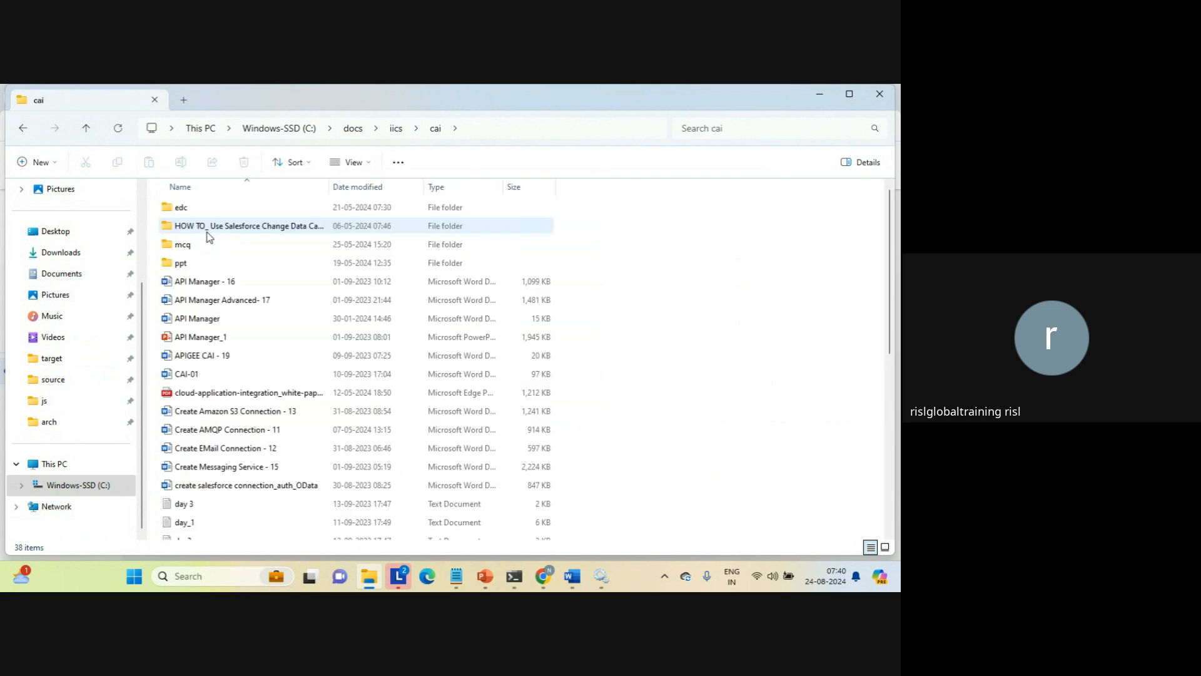
pyautogui.doubleClick(179, 265)
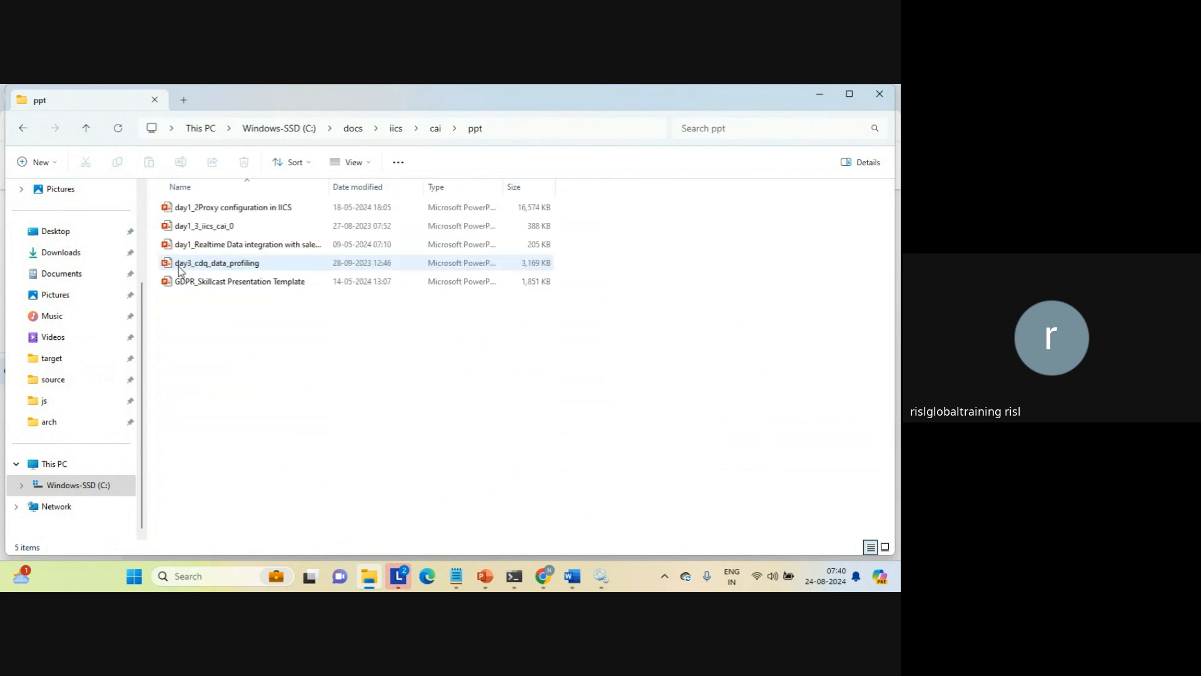
# Return to the iics folder and open the iics_cai_0 presentation
pyautogui.click(23, 130)
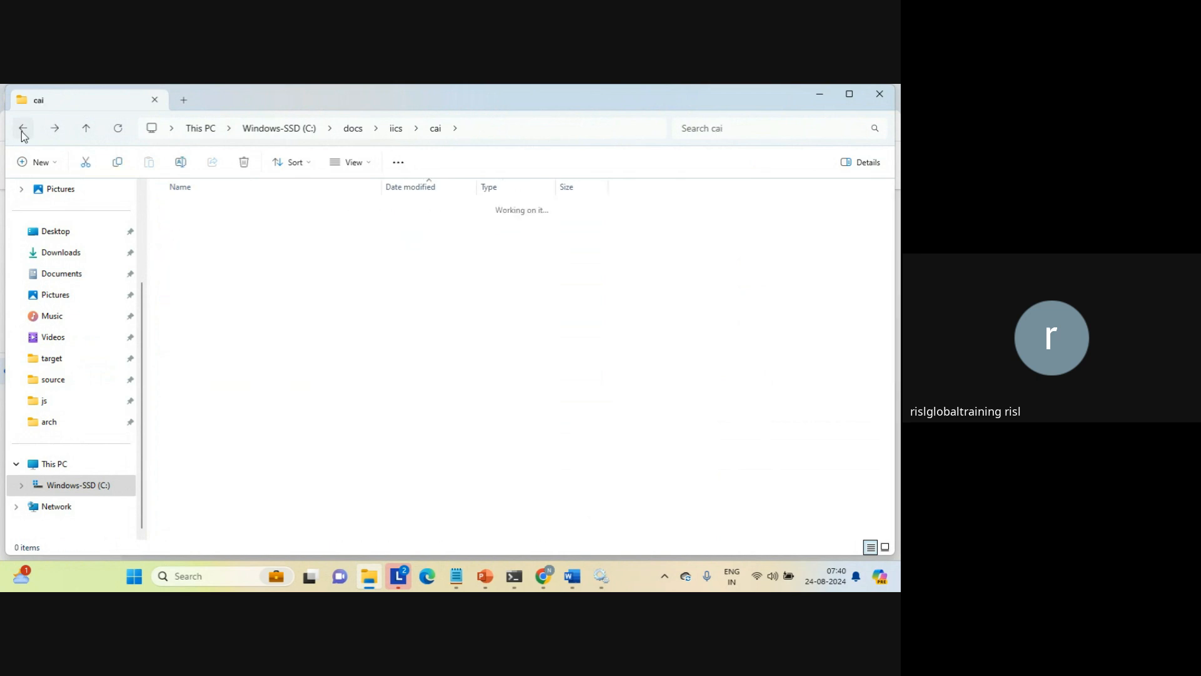
pyautogui.click(204, 430)
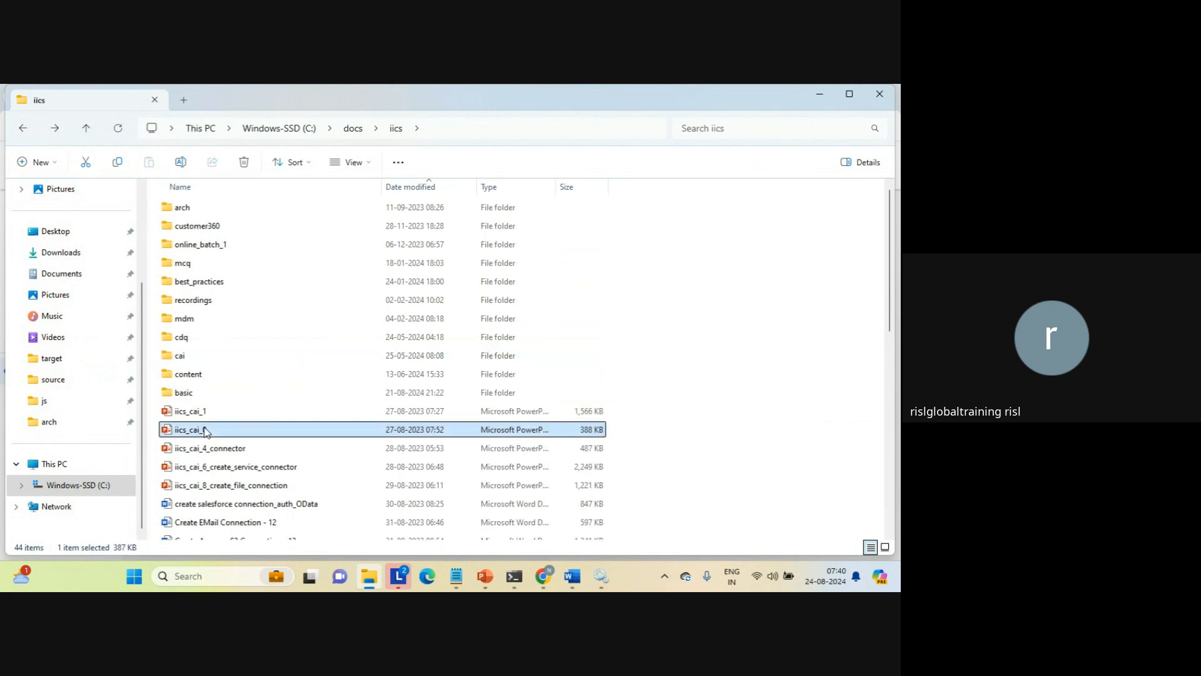
pyautogui.doubleClick(205, 431)
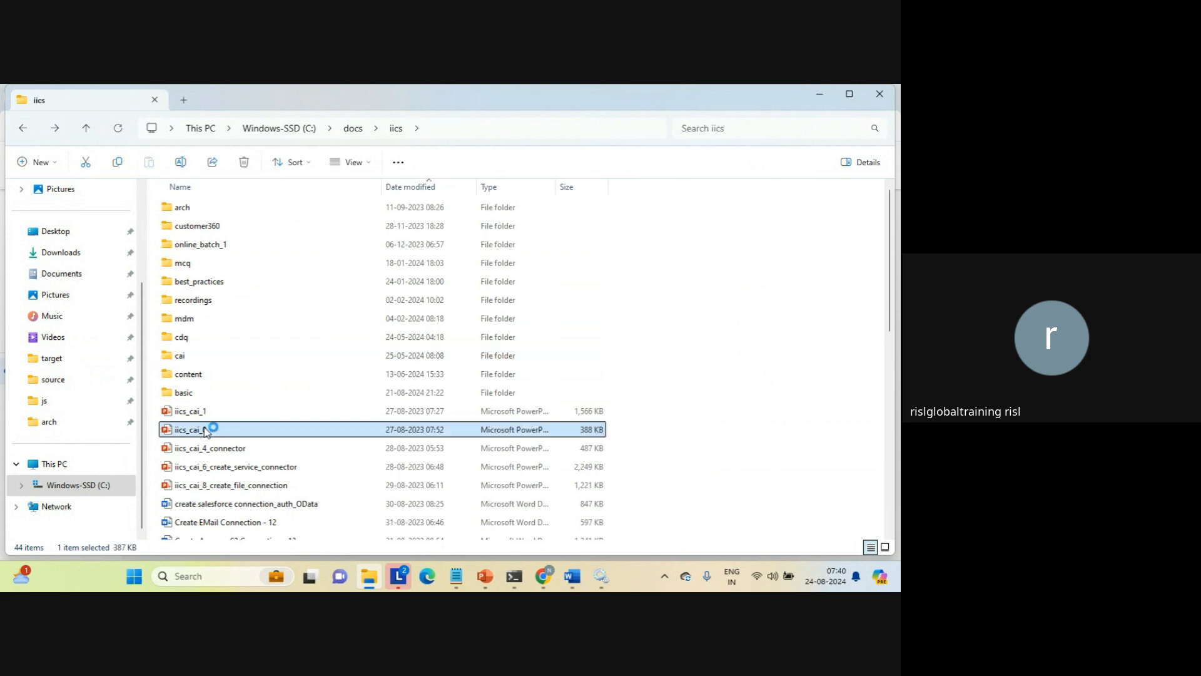
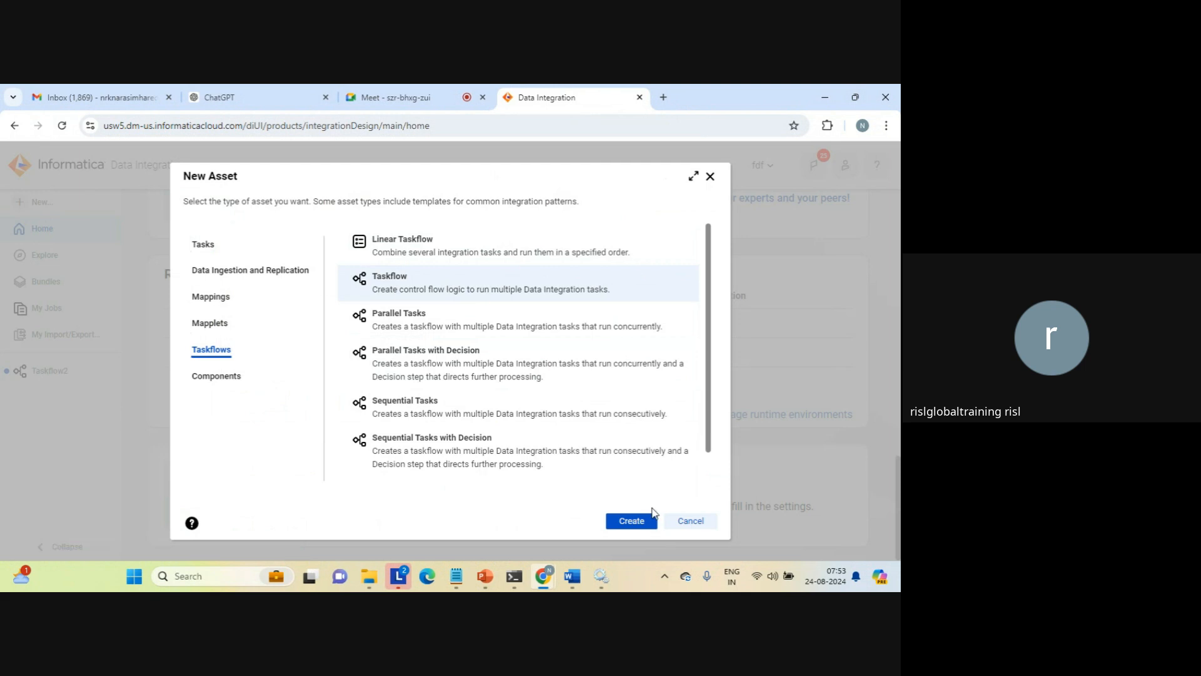
# Create a new Taskflow asset and close the older unsaved Taskflow2, discarding its changes
pyautogui.click(639, 518)
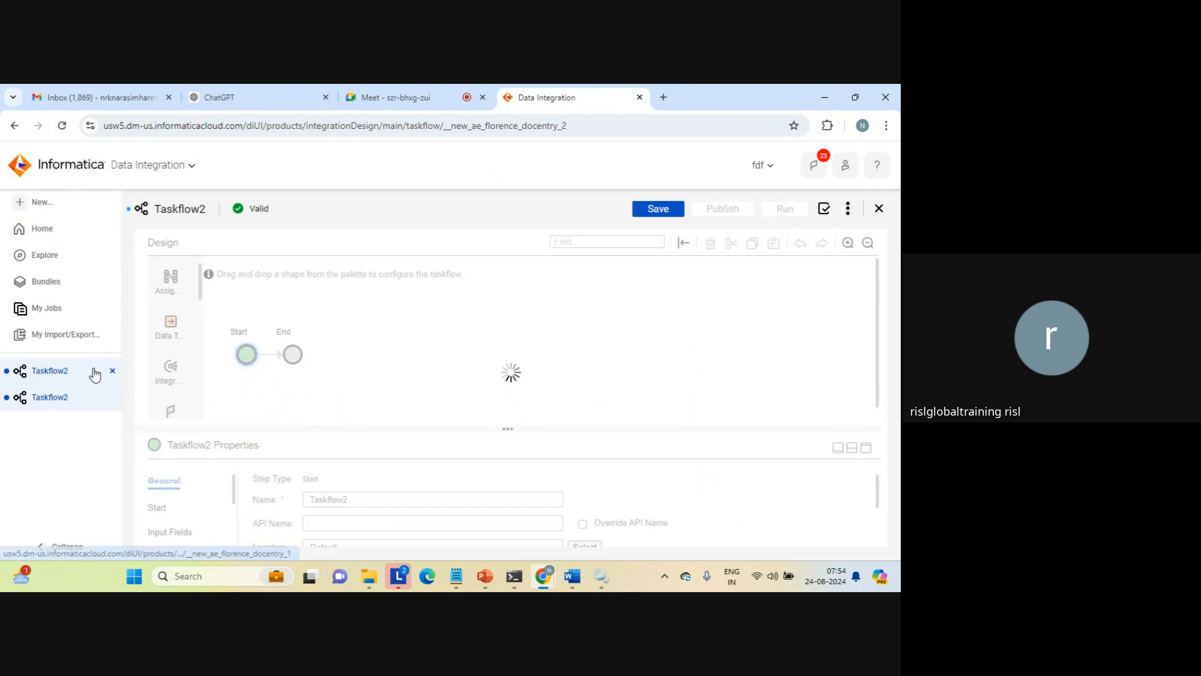
pyautogui.click(111, 371)
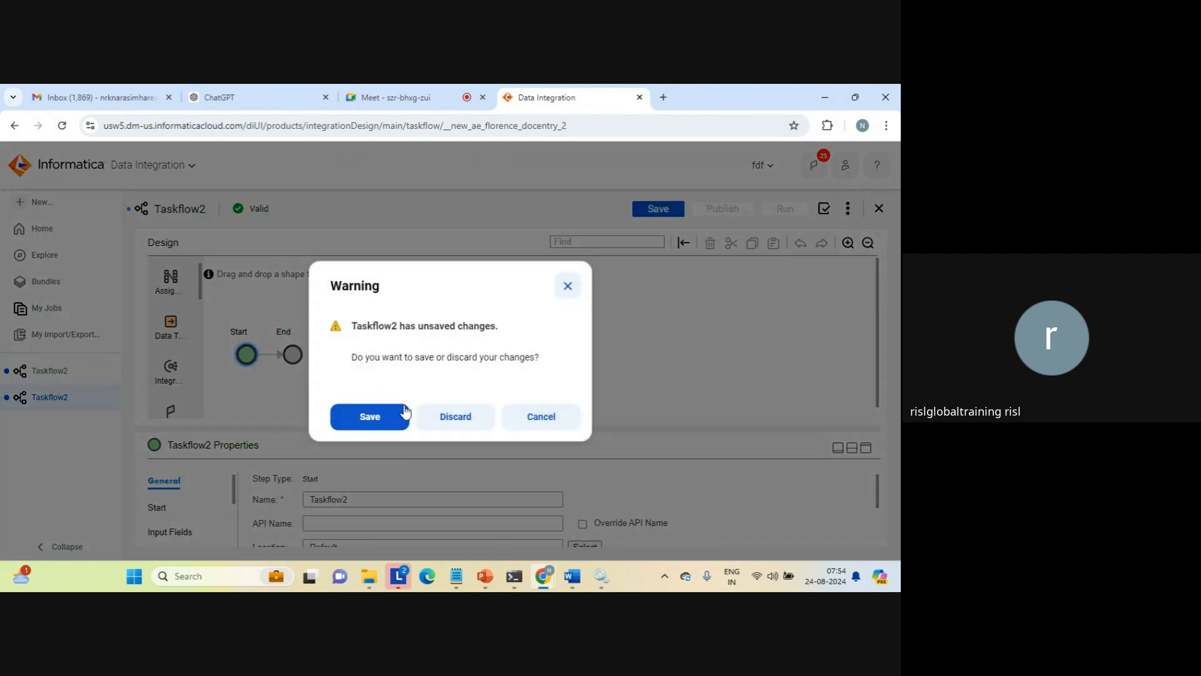
pyautogui.click(456, 416)
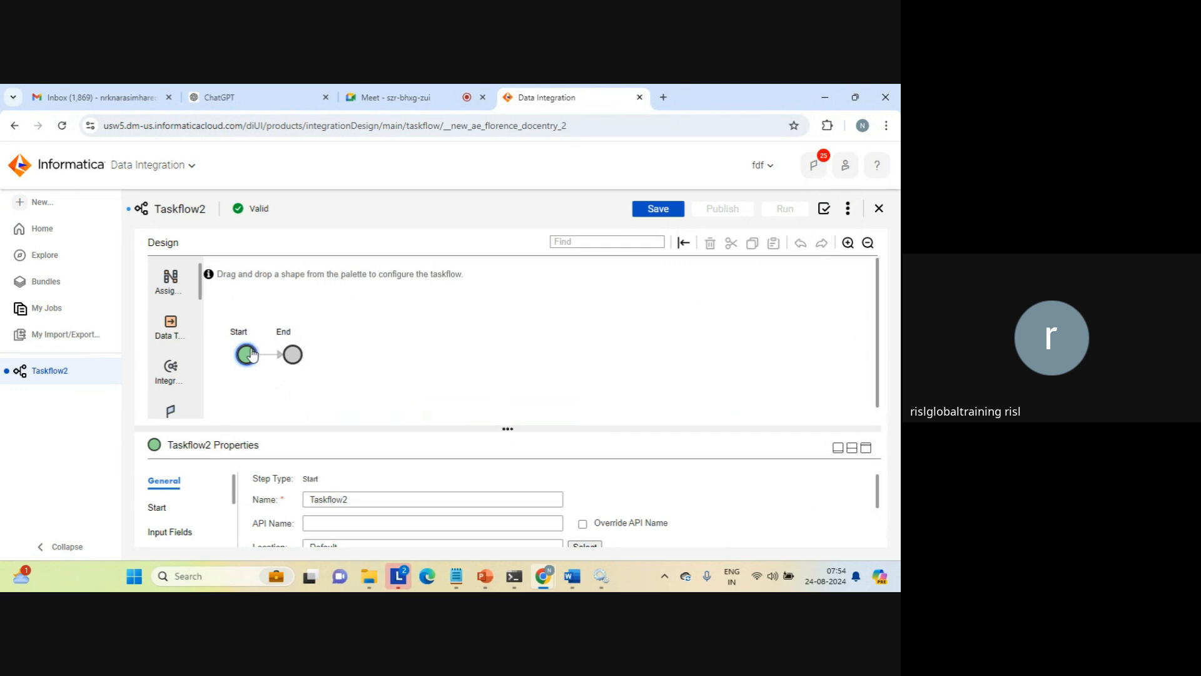
# Check the properties of the Start and End steps and name the taskflow Taskflow_generic_flow
pyautogui.click(292, 355)
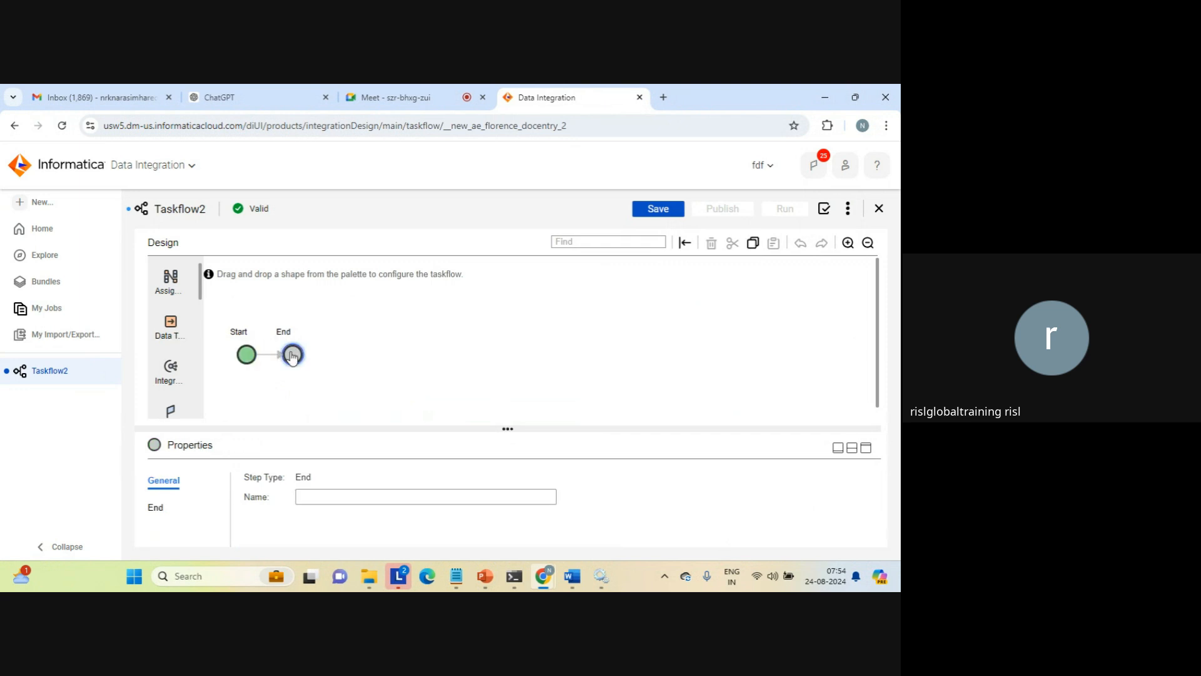
pyautogui.click(245, 356)
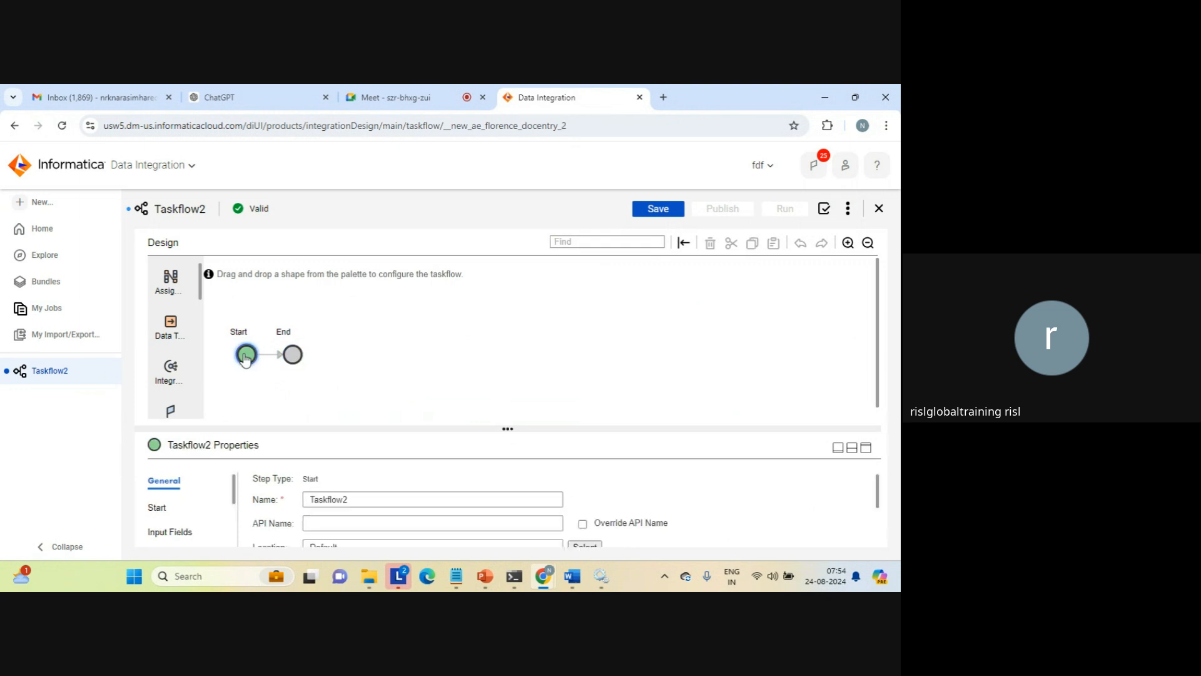
pyautogui.click(291, 355)
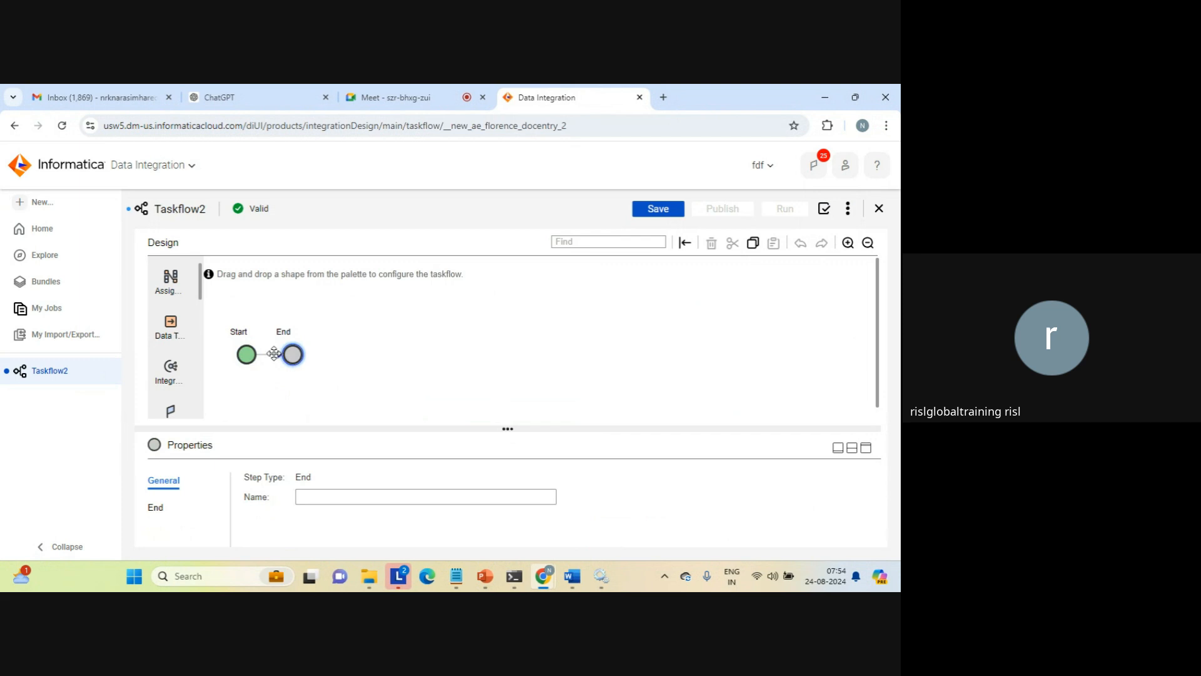
pyautogui.click(248, 357)
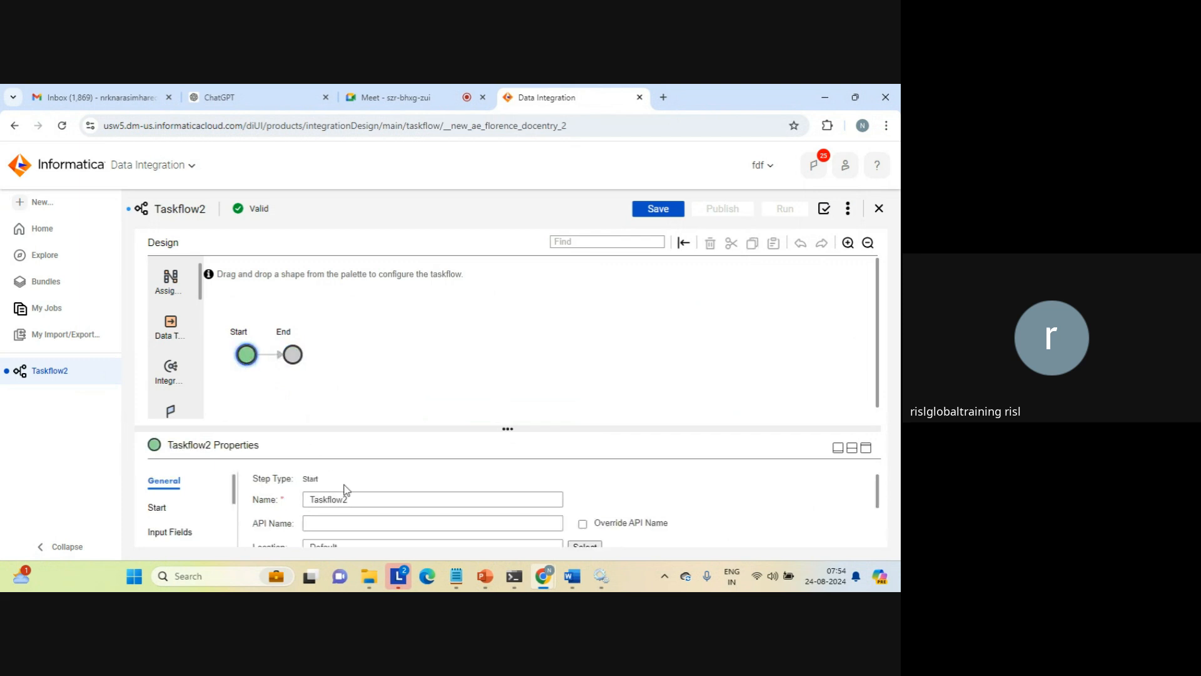
pyautogui.click(368, 495)
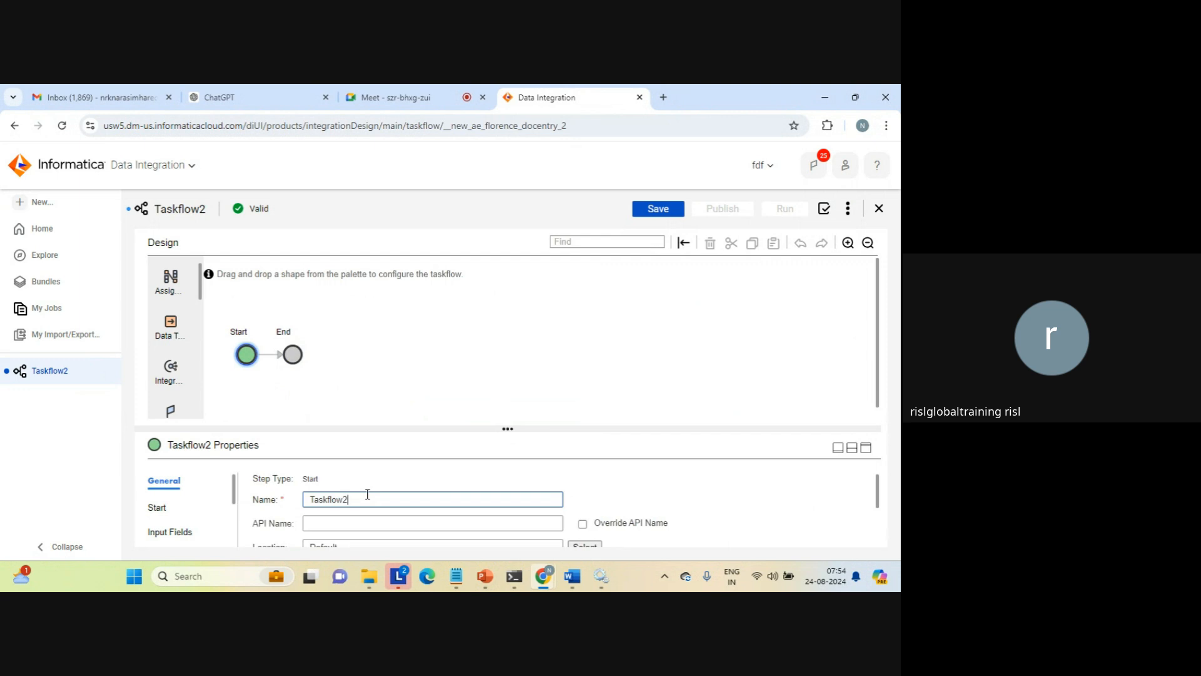
pyautogui.press('BackSpace')
pyautogui.write('_')
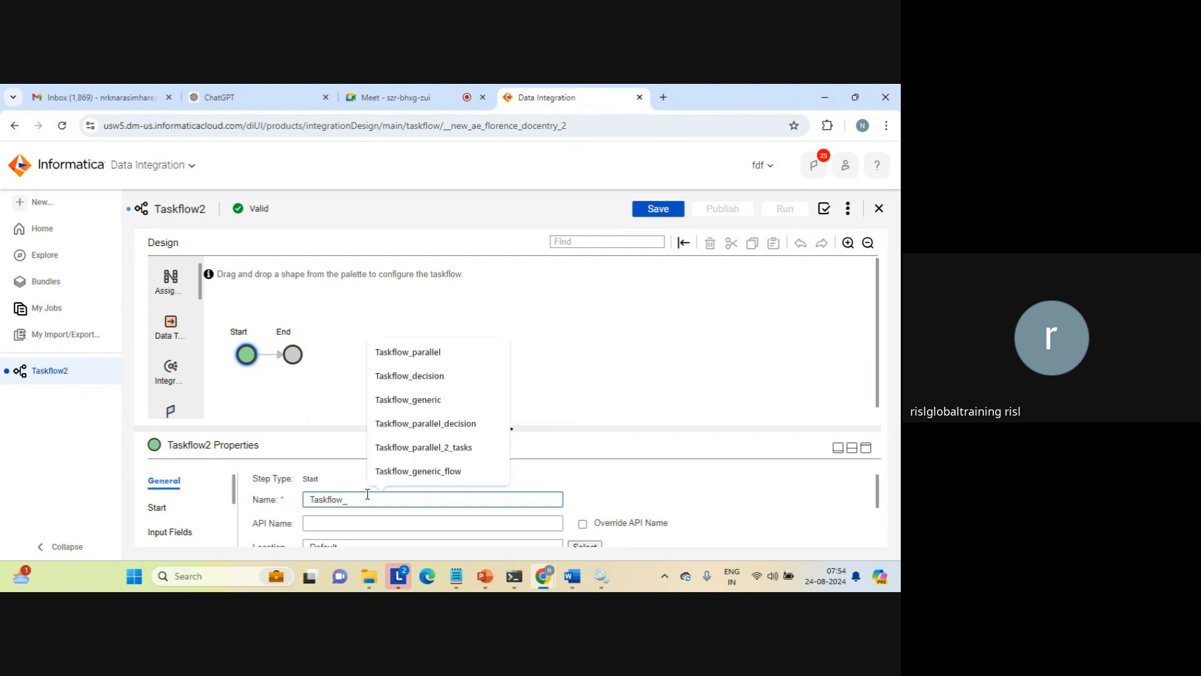
pyautogui.write('ge')
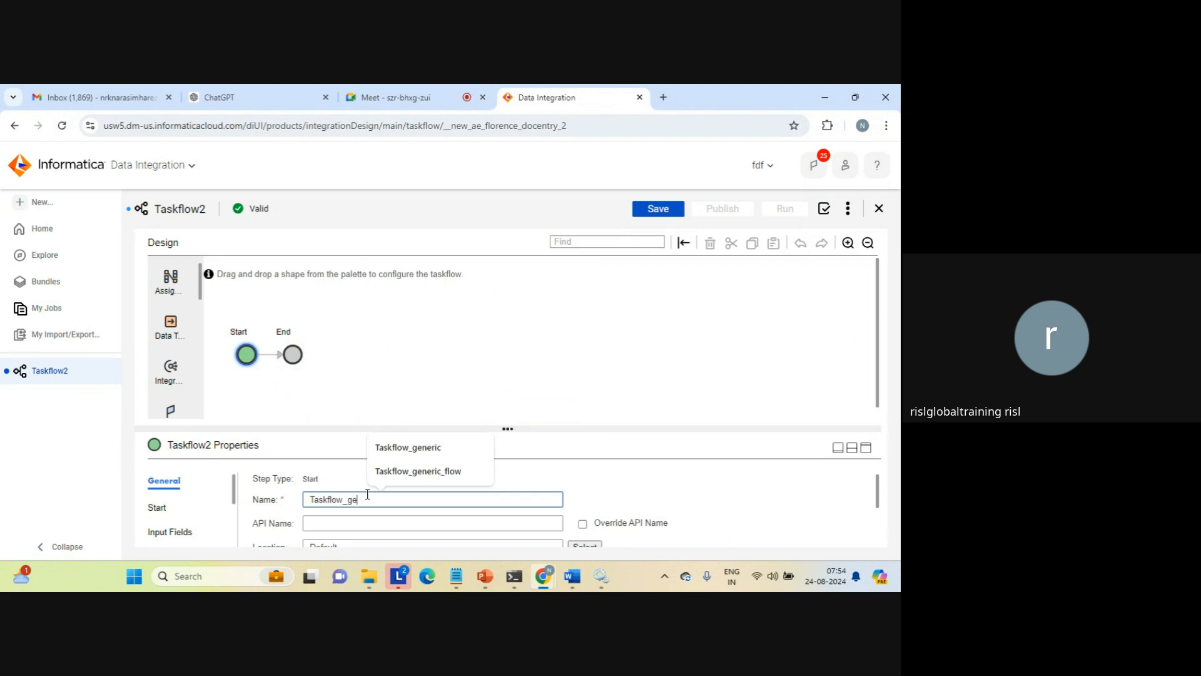
pyautogui.click(424, 471)
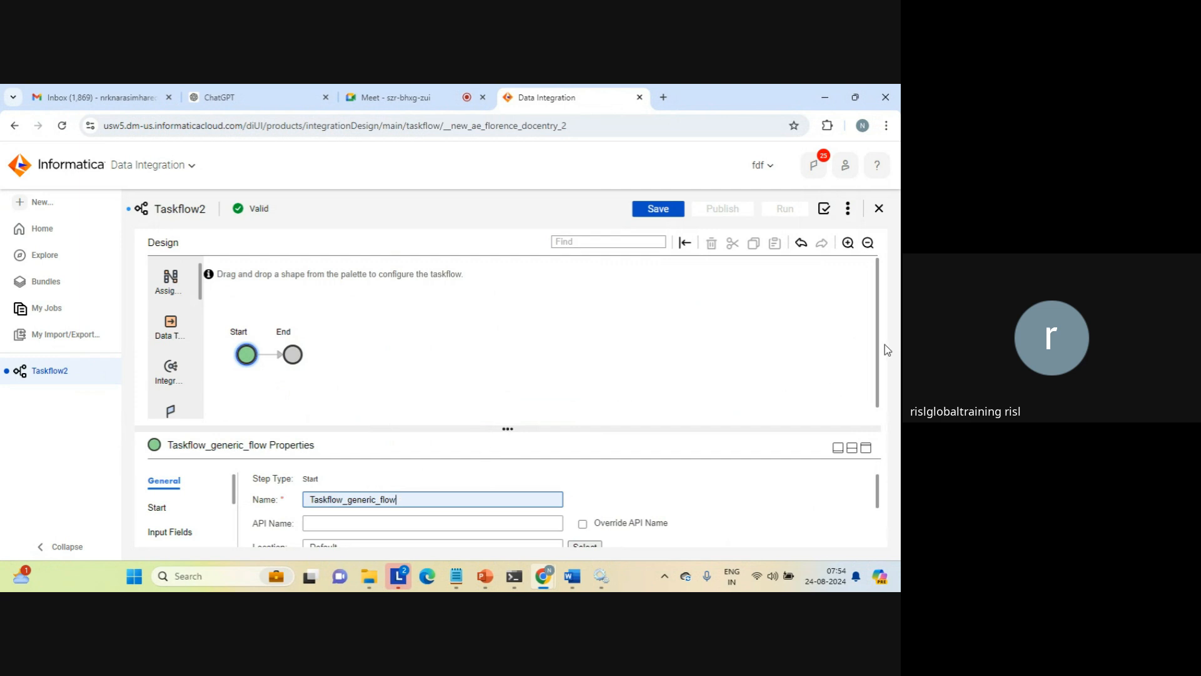
# Examine the taskflow's general settings, the Start binding options, and its input, output and temp fields
pyautogui.moveTo(876, 497); pyautogui.dragTo(876, 517)
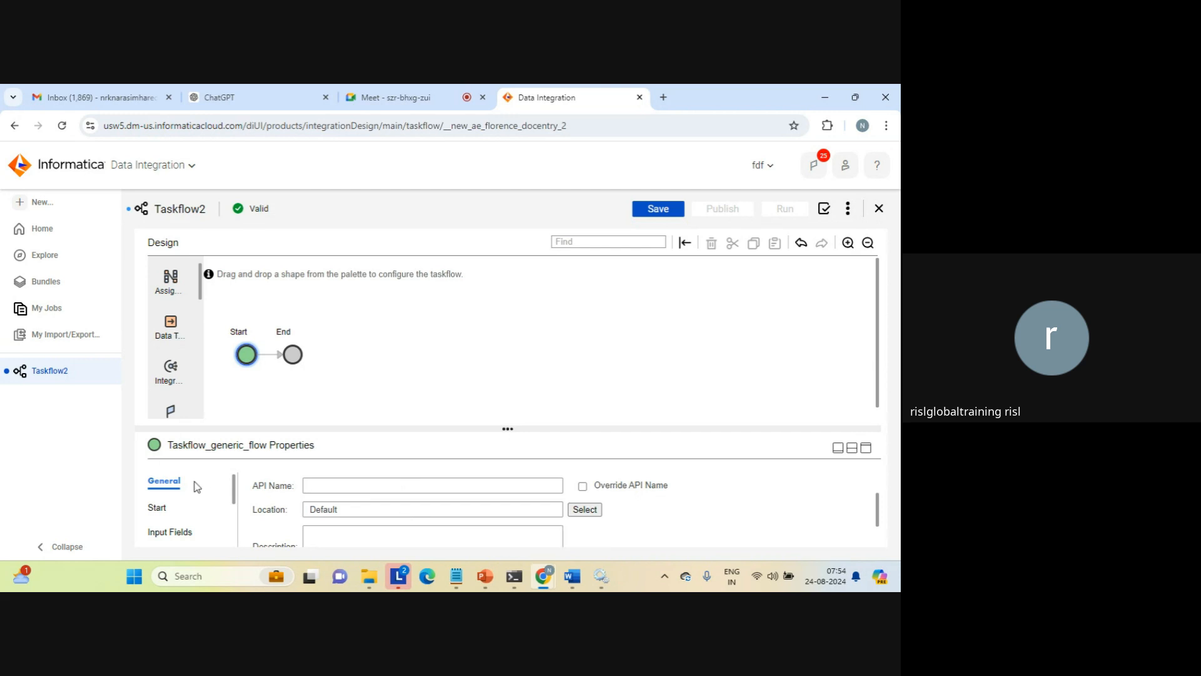
pyautogui.click(157, 507)
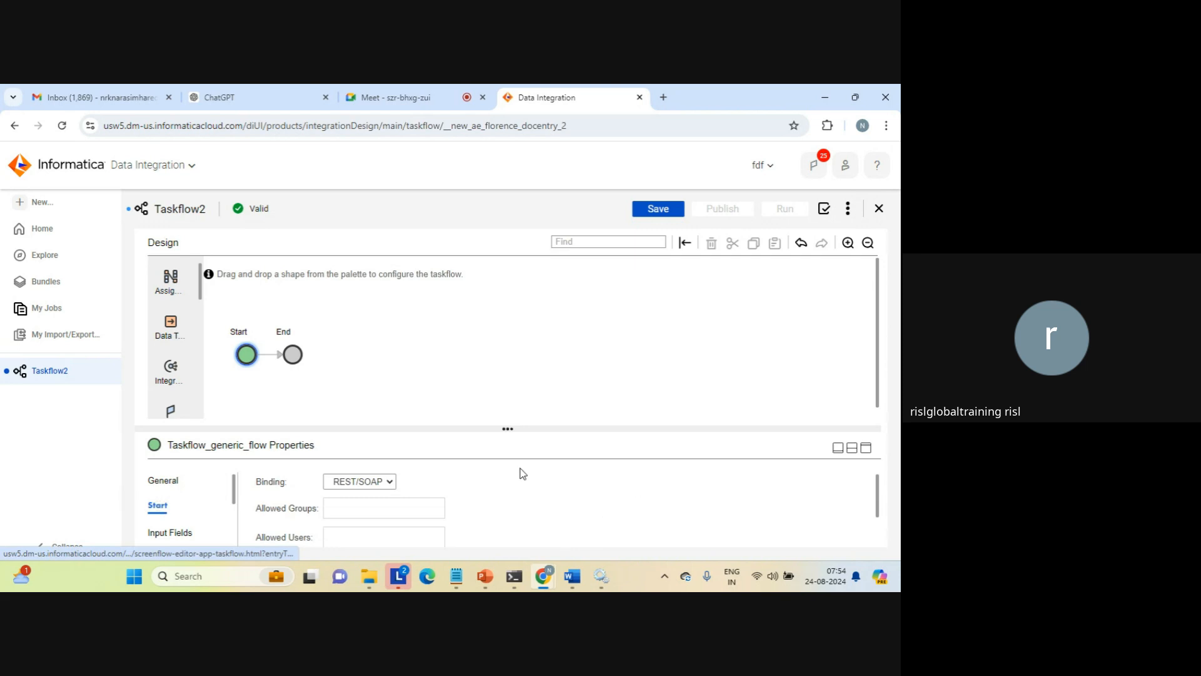
pyautogui.click(866, 448)
pyautogui.click(383, 337)
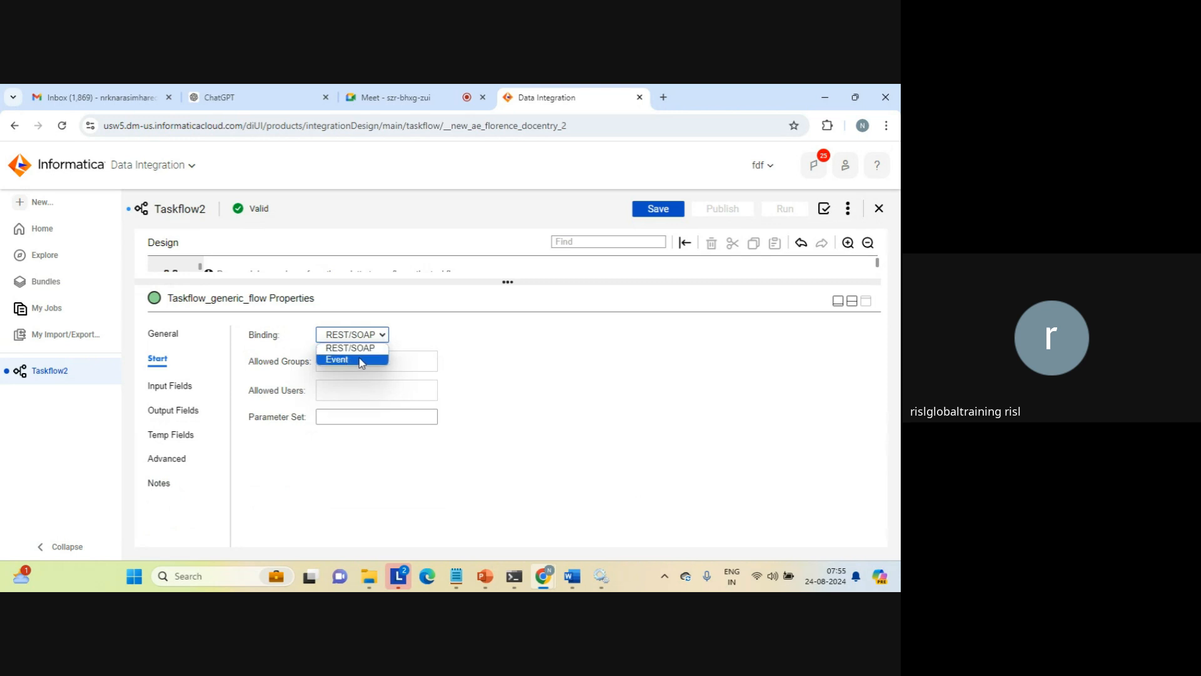
pyautogui.click(418, 343)
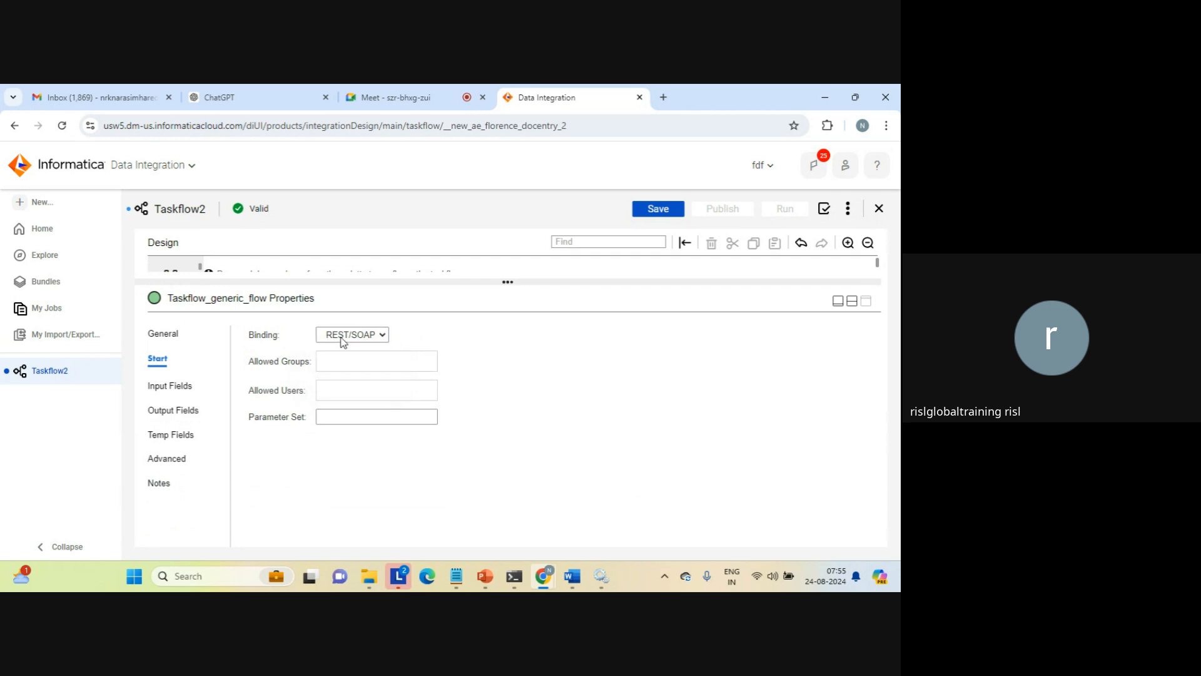
pyautogui.click(168, 389)
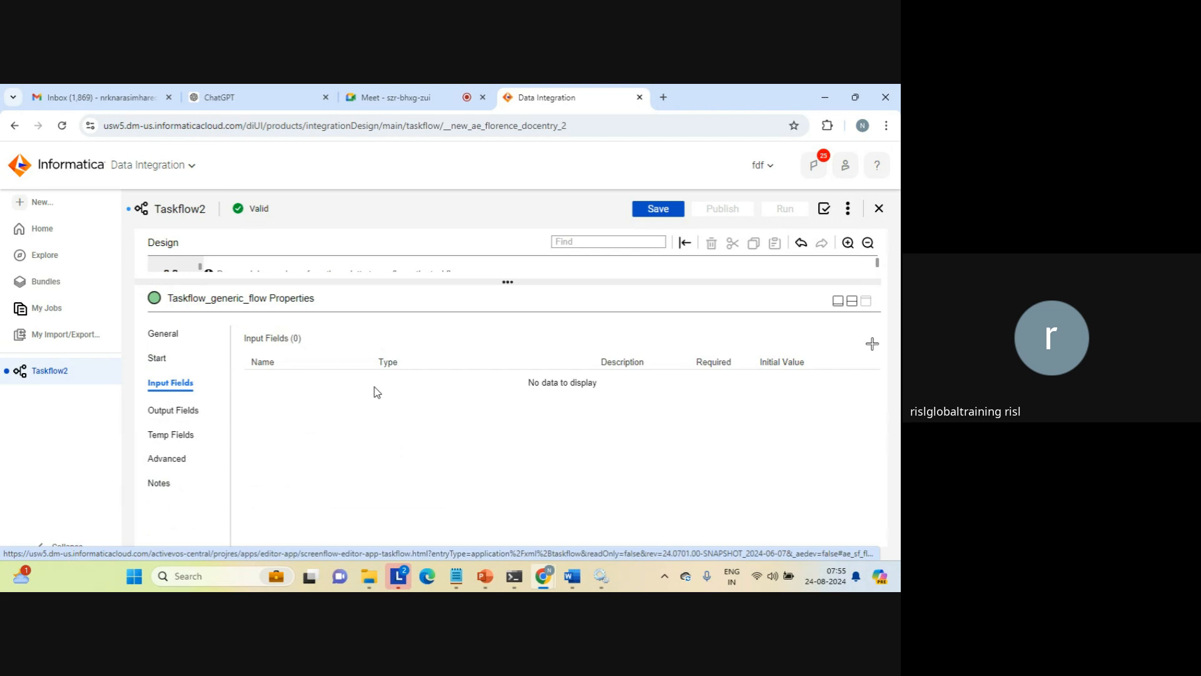
pyautogui.click(165, 412)
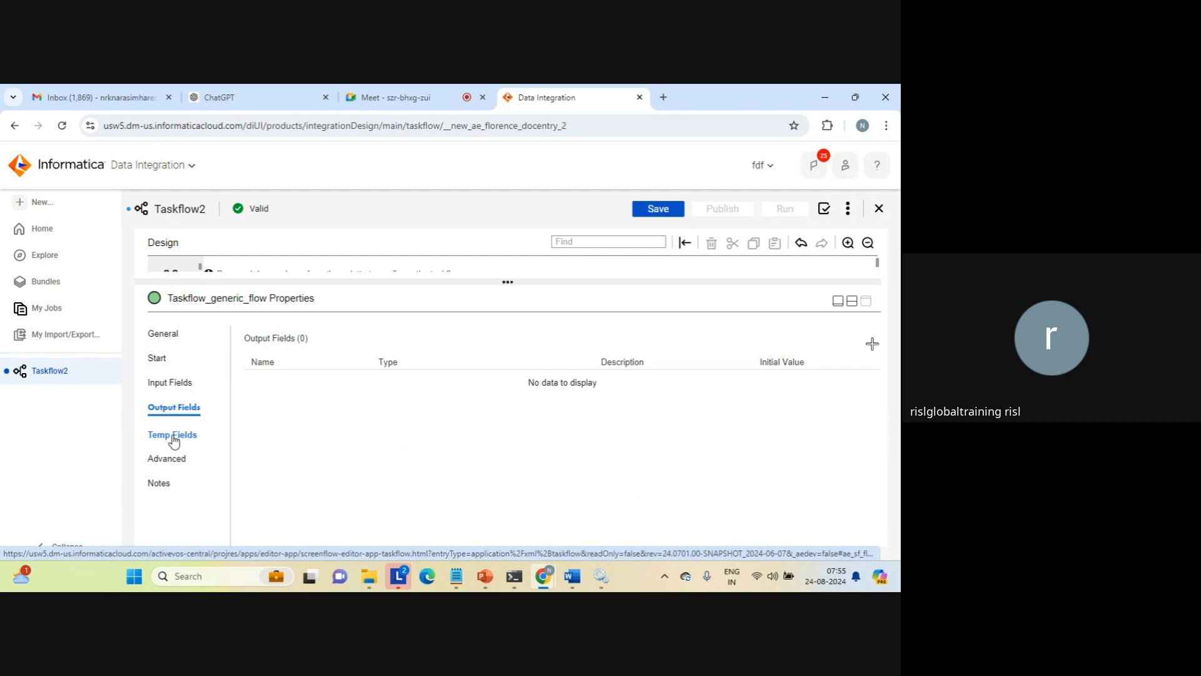
pyautogui.click(174, 438)
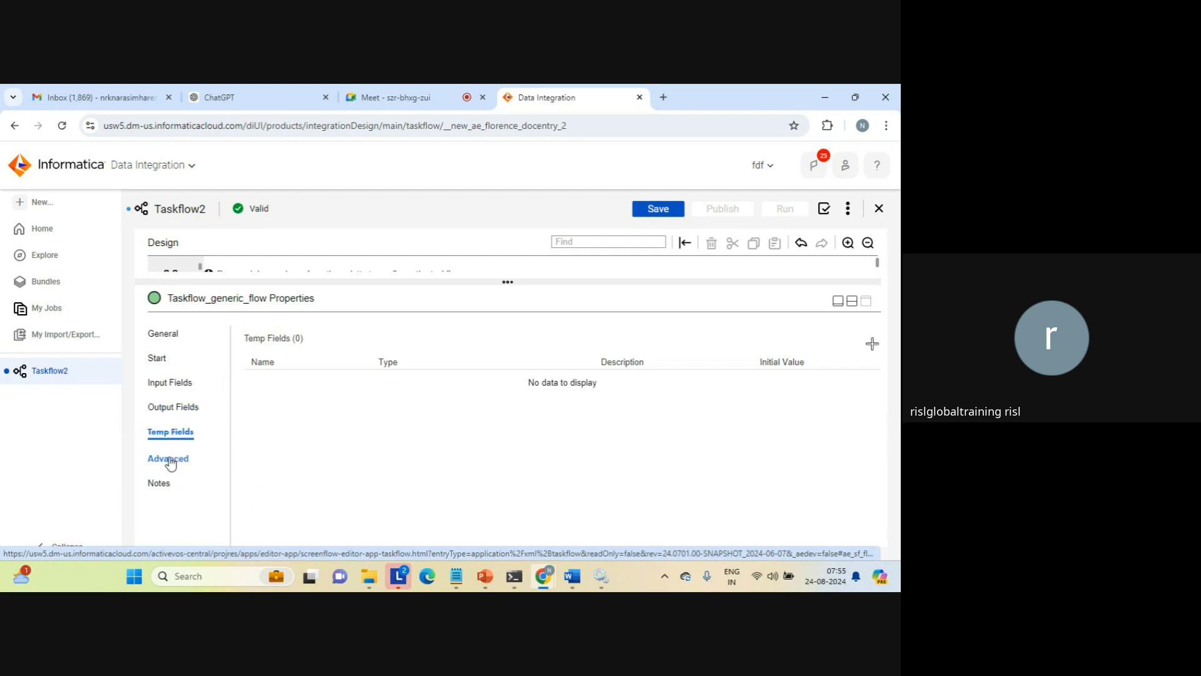
# Try out the taskflow's advanced options for fault suspension and suspension email, including the email body editor
pyautogui.click(169, 457)
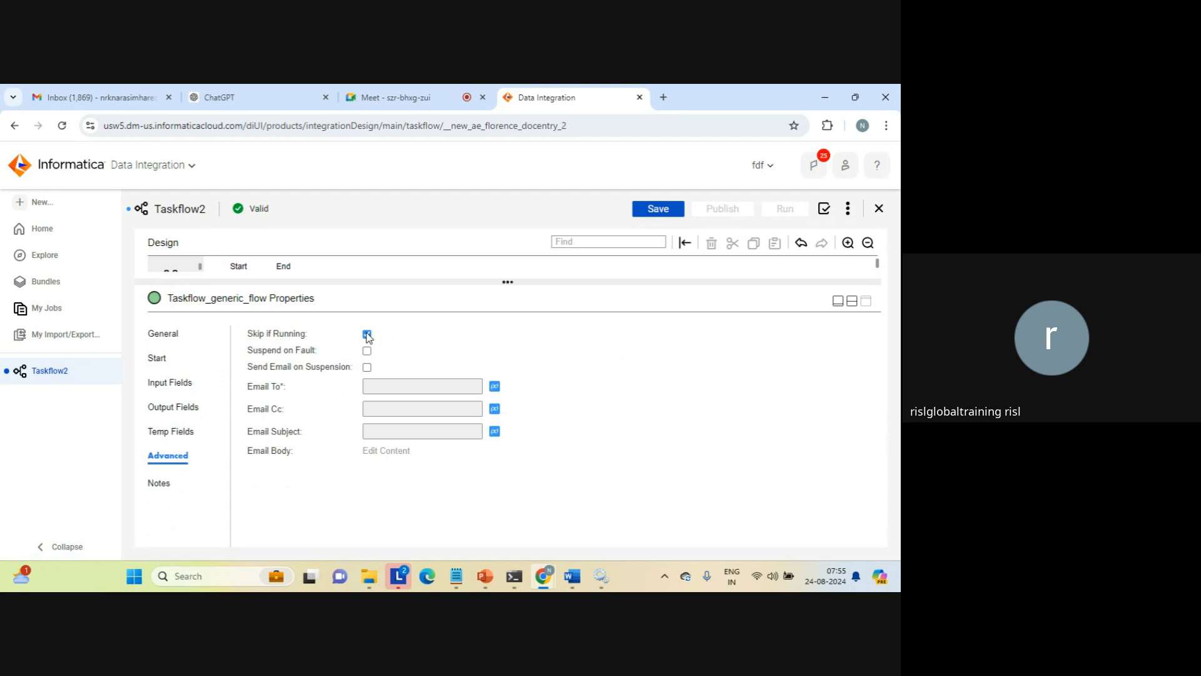
pyautogui.click(367, 351)
pyautogui.click(367, 351)
pyautogui.click(367, 368)
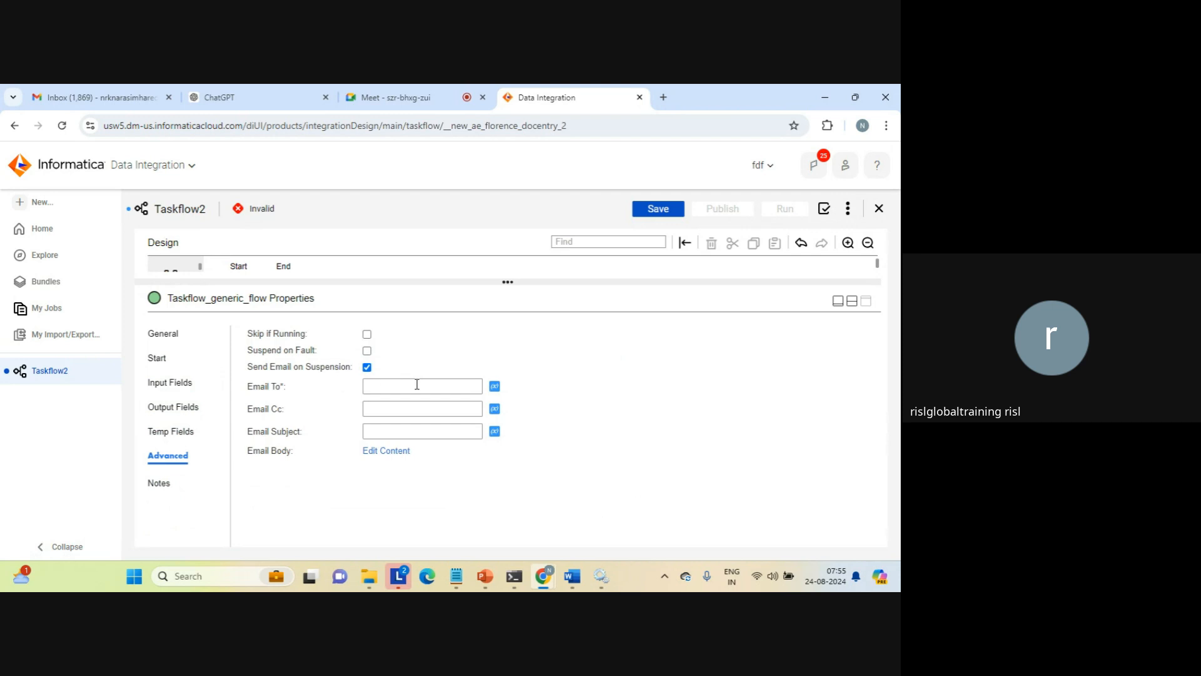
pyautogui.click(380, 457)
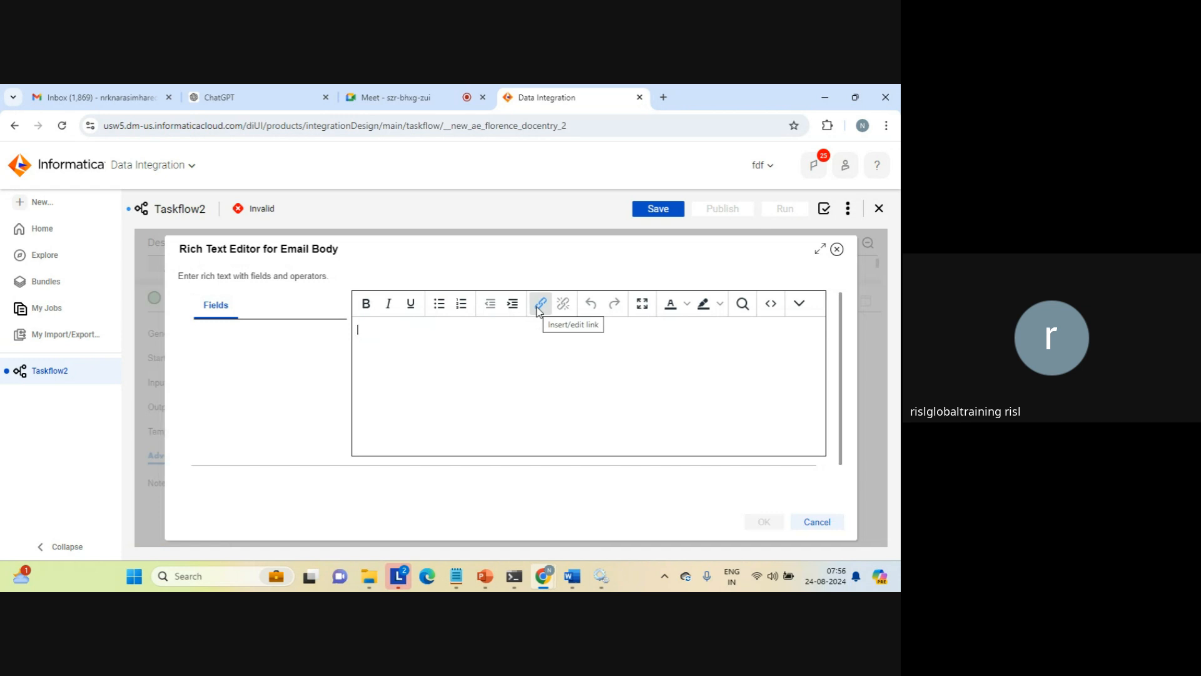
pyautogui.click(824, 525)
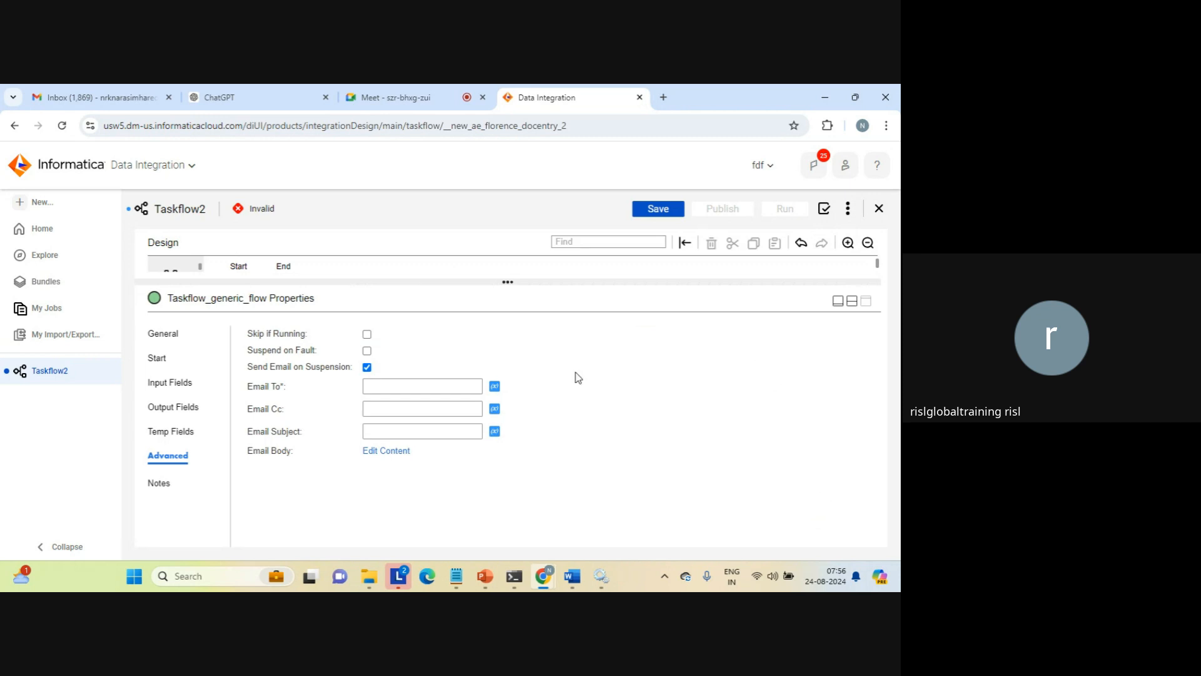
pyautogui.click(367, 367)
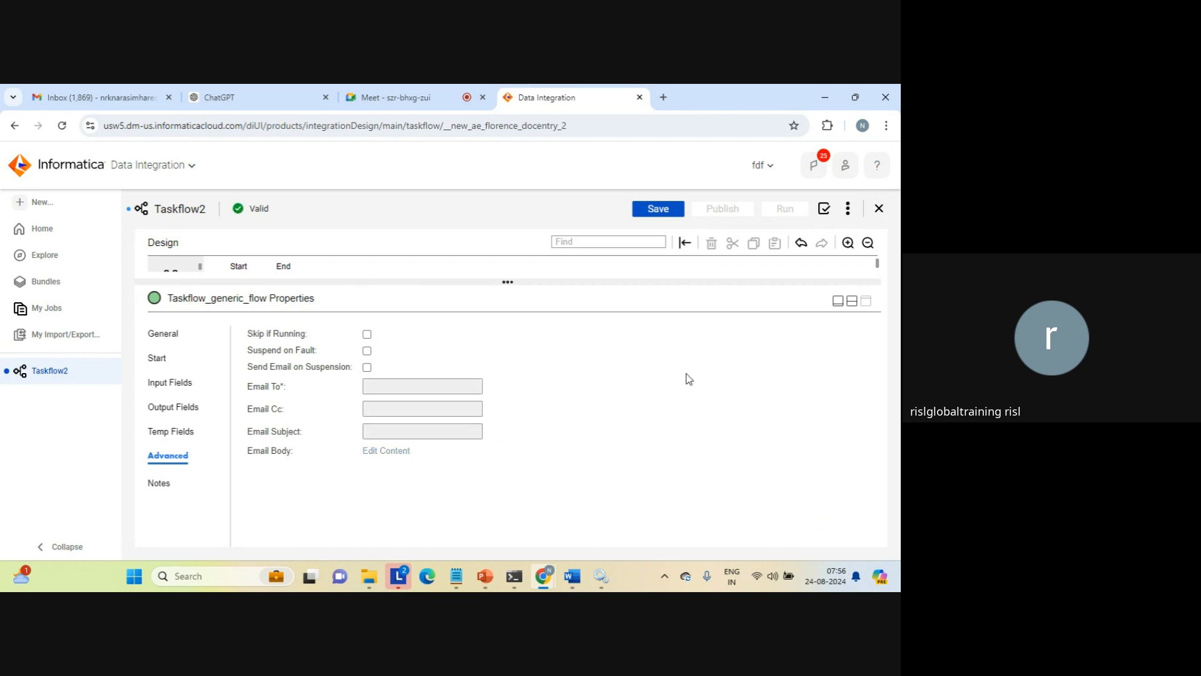
# Add a Data Task step between Start and End and assign MappingTask_joiner to it
pyautogui.click(853, 302)
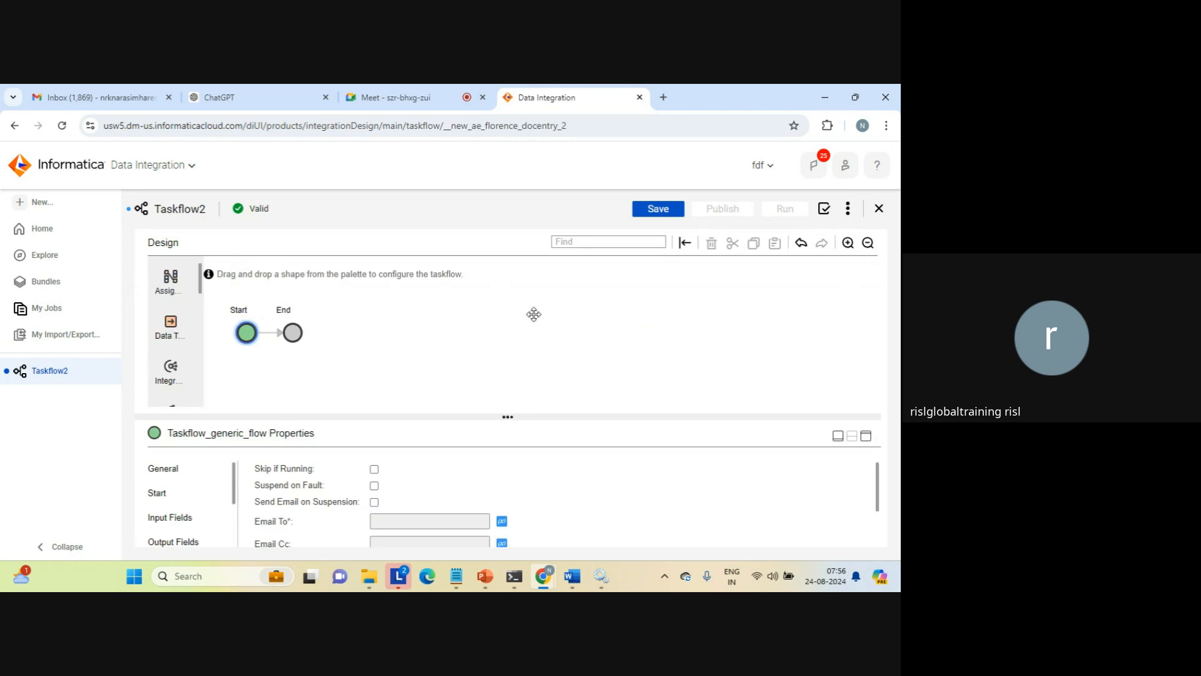
pyautogui.moveTo(188, 324); pyautogui.dragTo(271, 343)
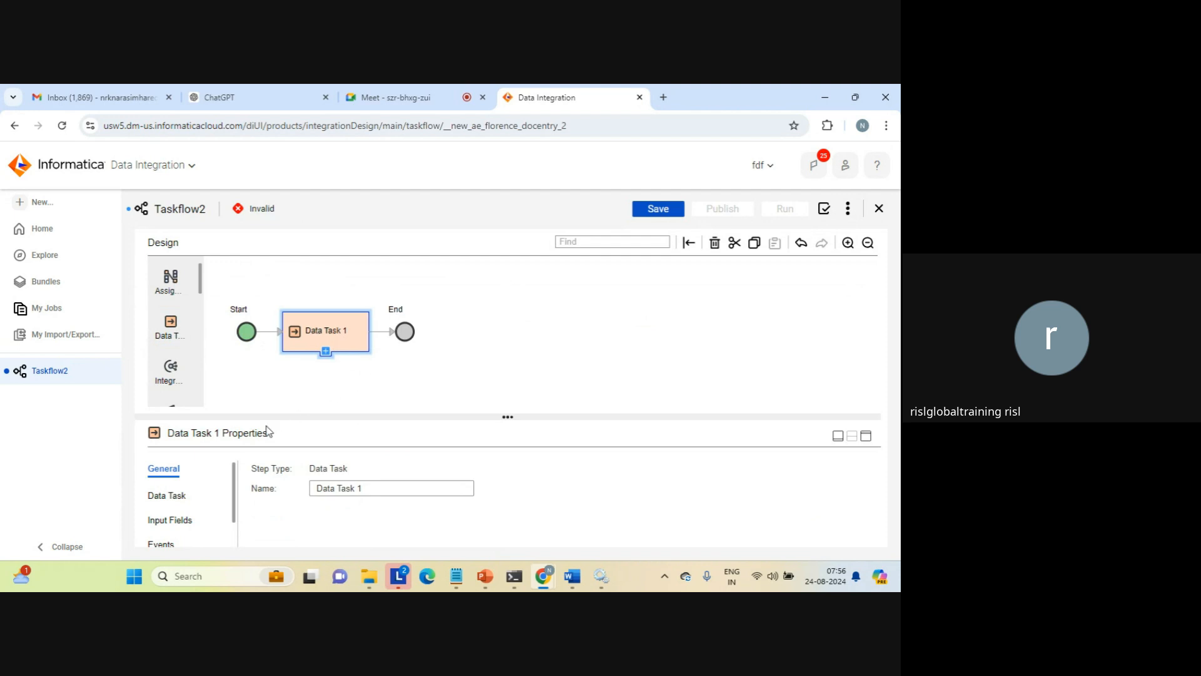
pyautogui.click(181, 497)
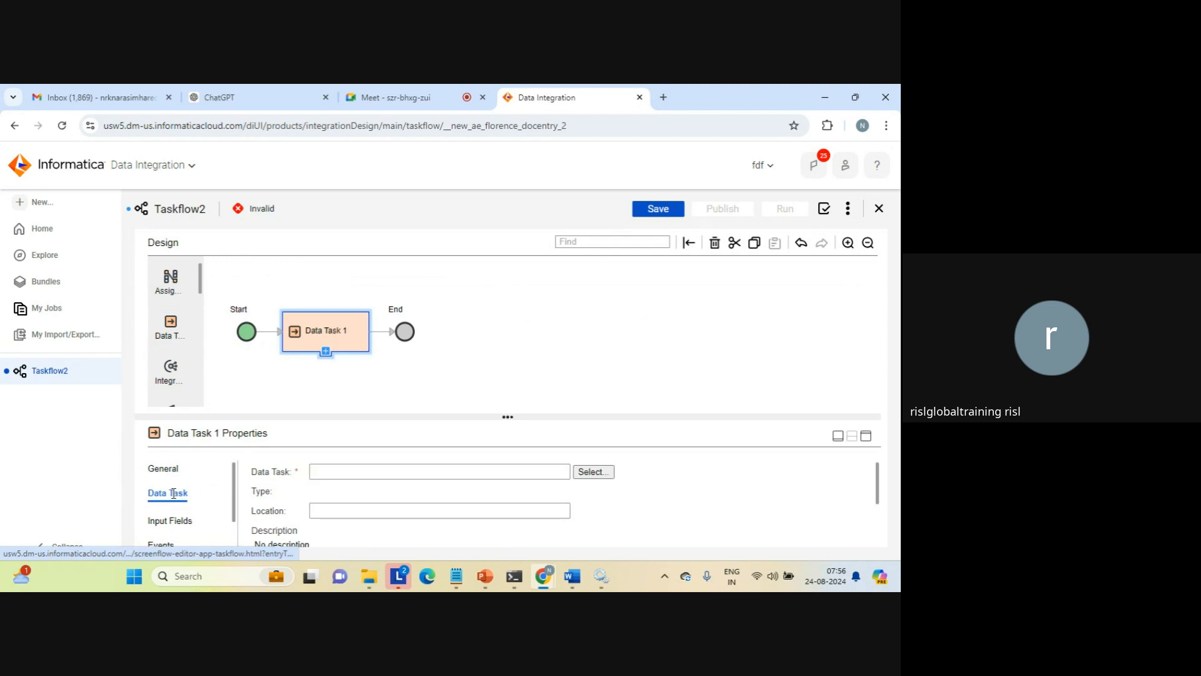
pyautogui.click(593, 472)
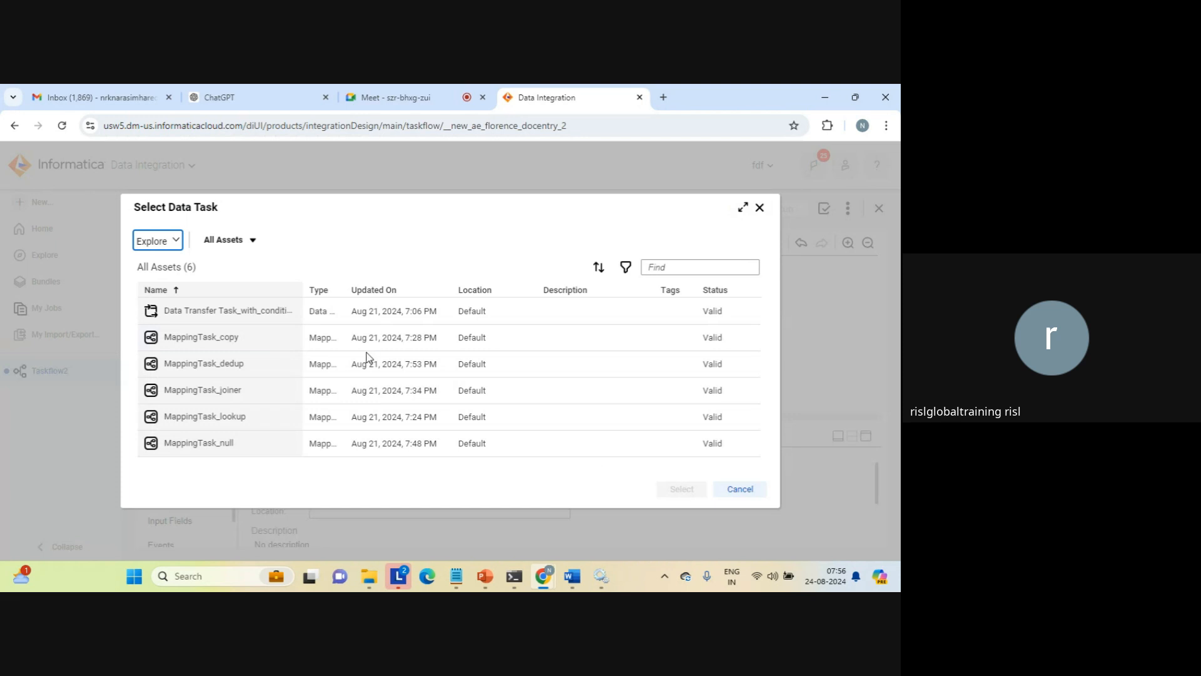
pyautogui.click(217, 391)
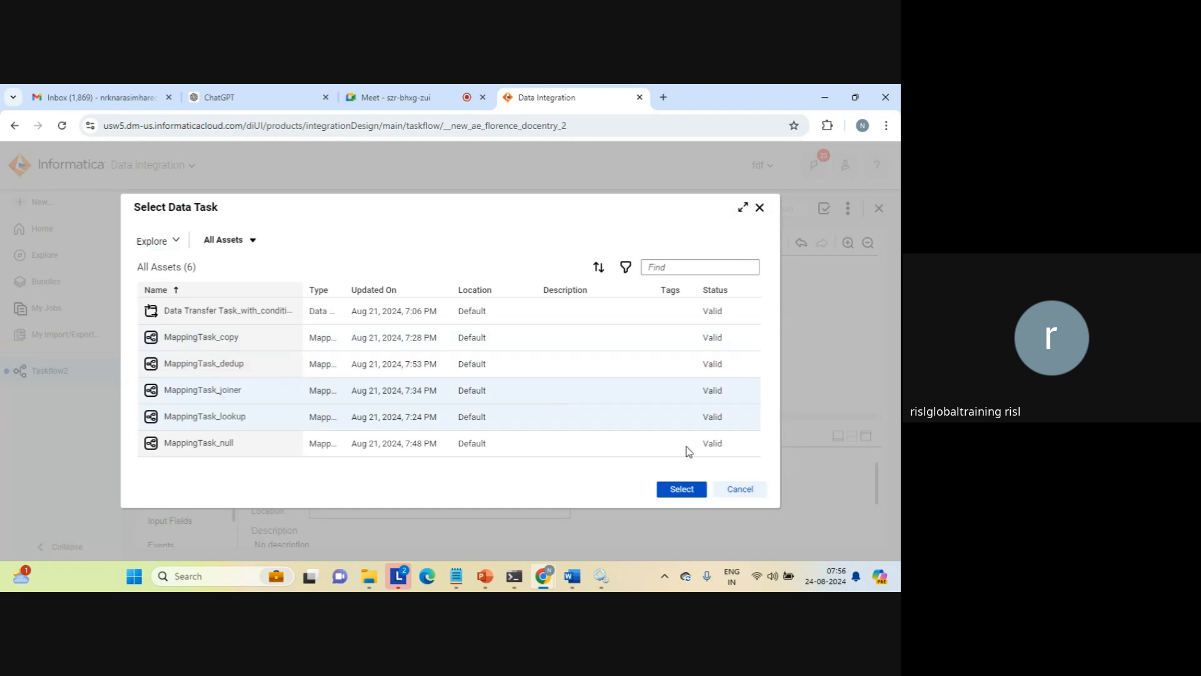
pyautogui.click(681, 488)
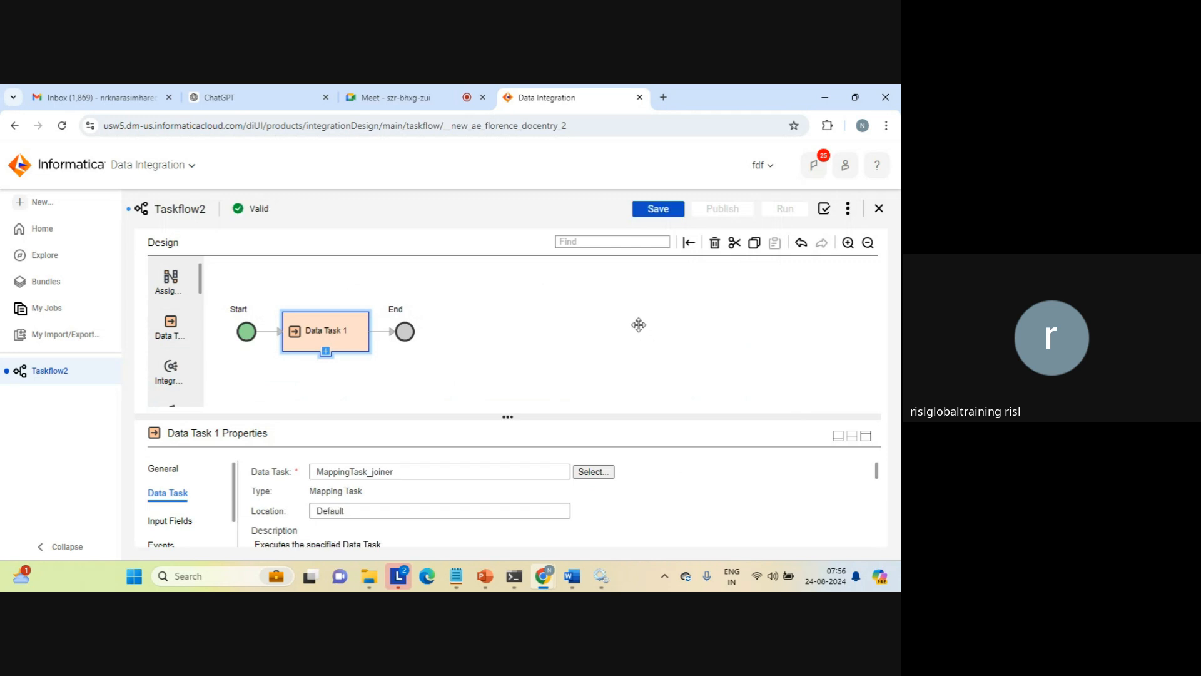
# Save the taskflow and dismiss the save notification
pyautogui.click(656, 215)
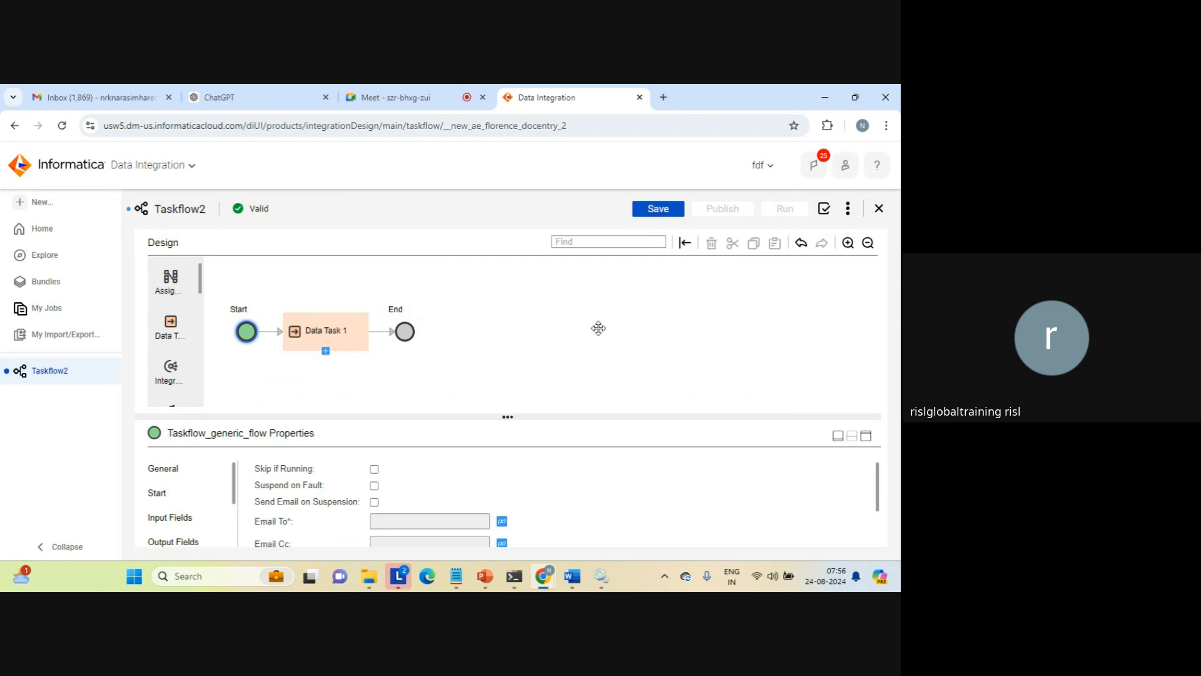
pyautogui.click(662, 210)
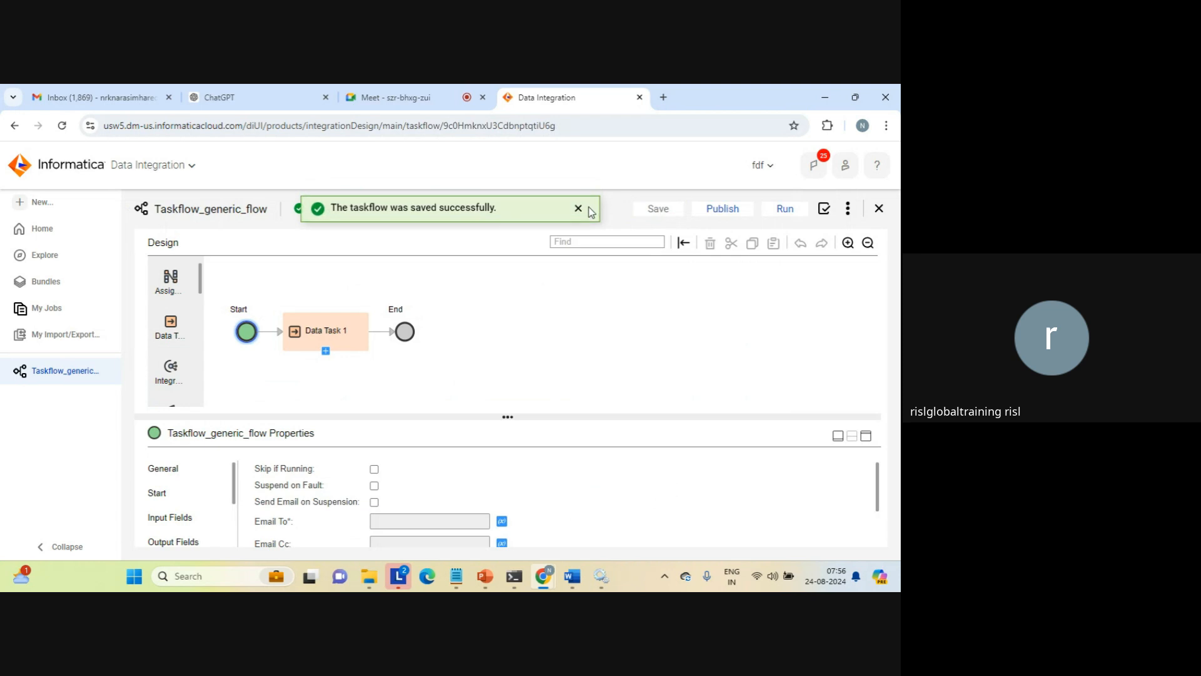
pyautogui.click(579, 209)
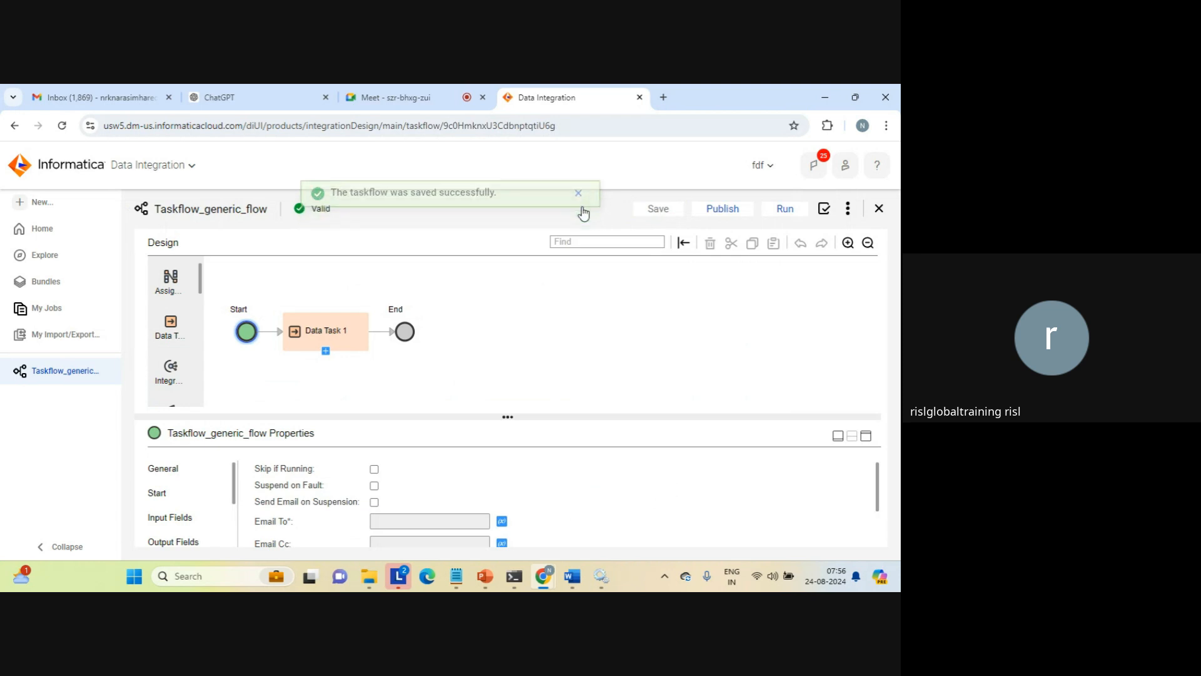
# Run Taskflow_generic_flow and open its job in My Jobs
pyautogui.click(786, 211)
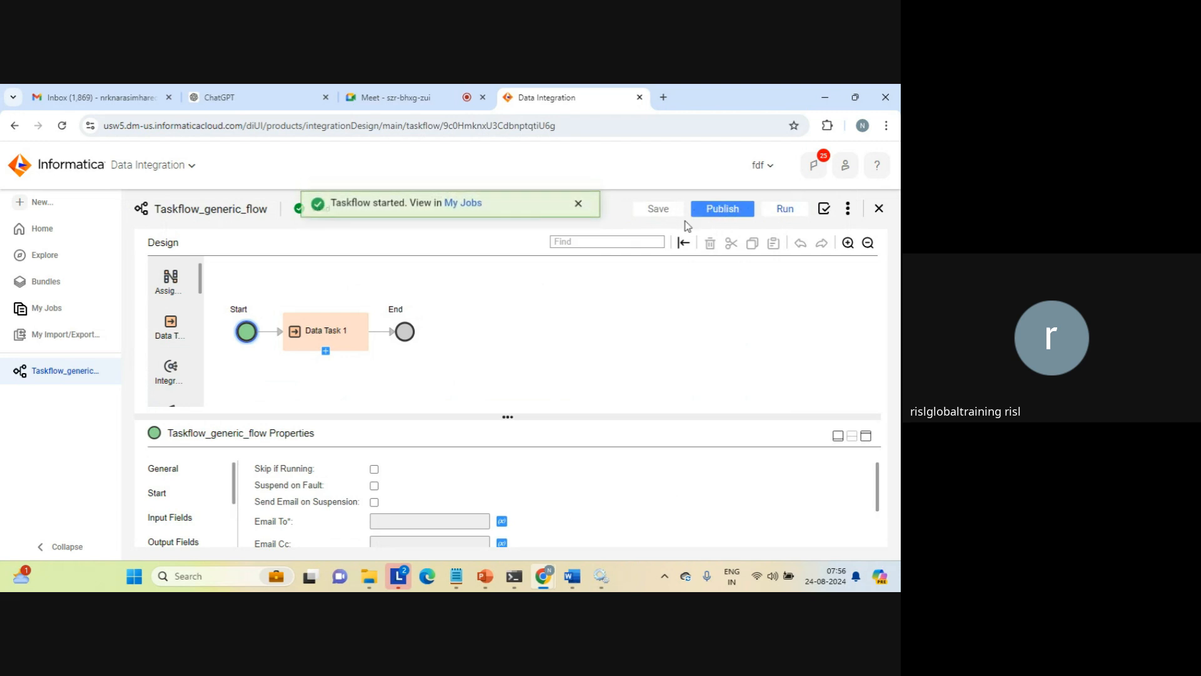
pyautogui.click(461, 209)
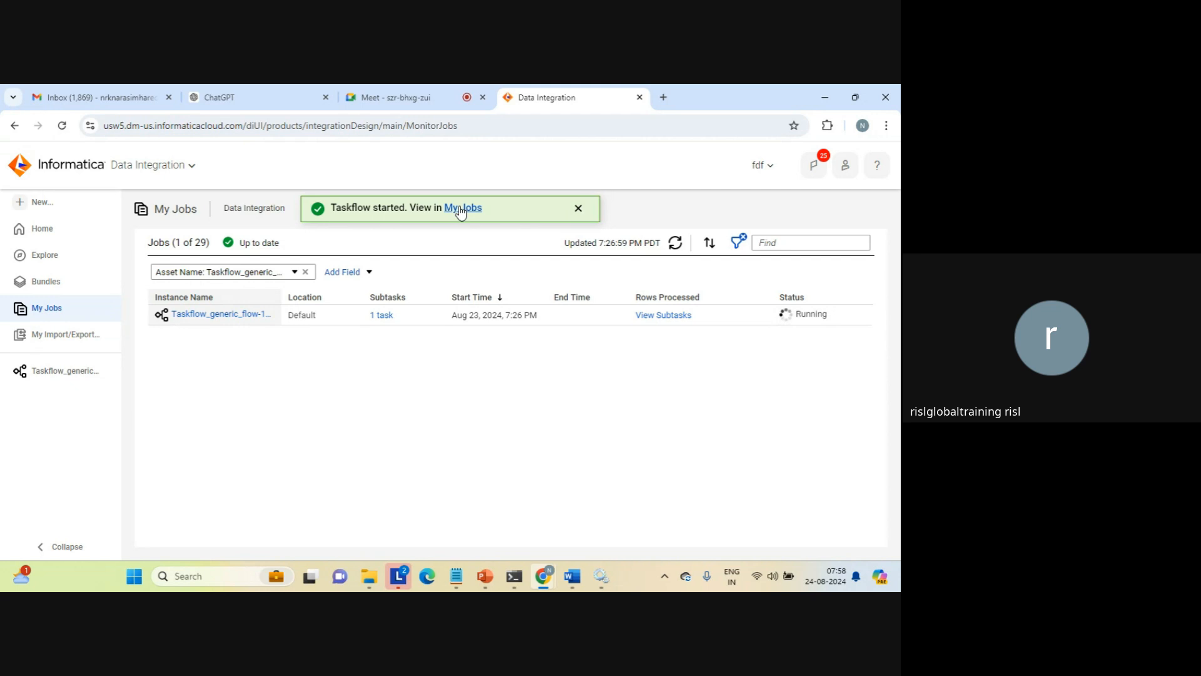
pyautogui.click(578, 208)
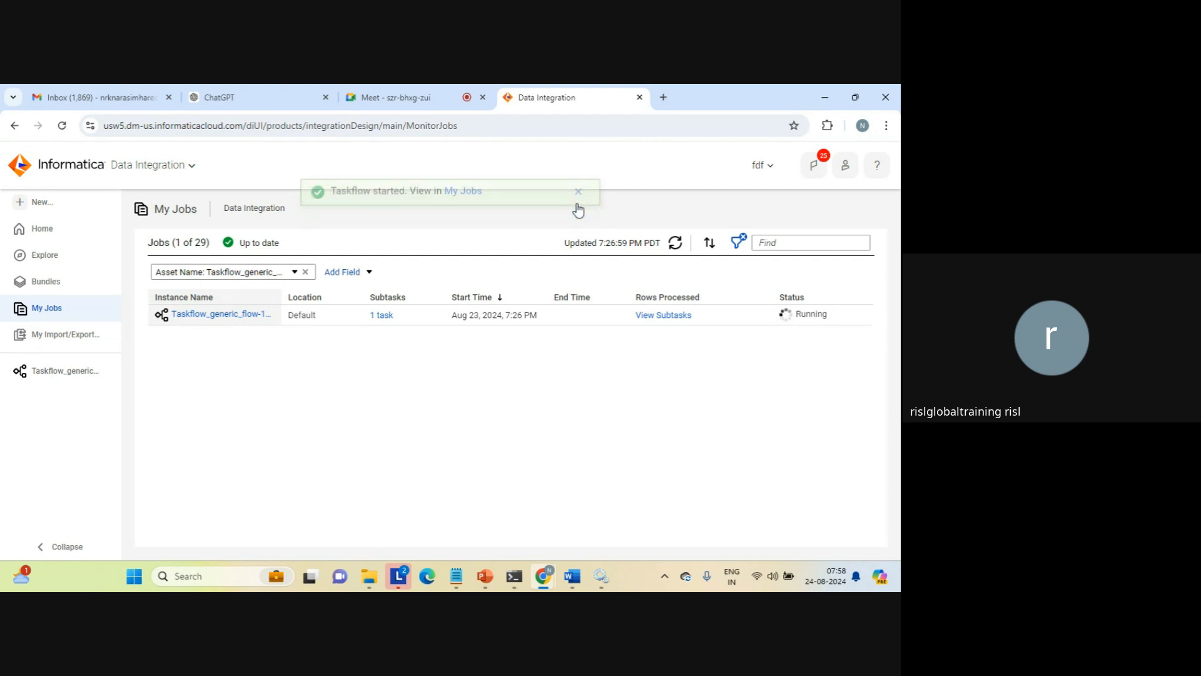
# Refresh the taskflow job's status and inspect the data_transfer_task output file in the C: drive's target folder
pyautogui.click(675, 245)
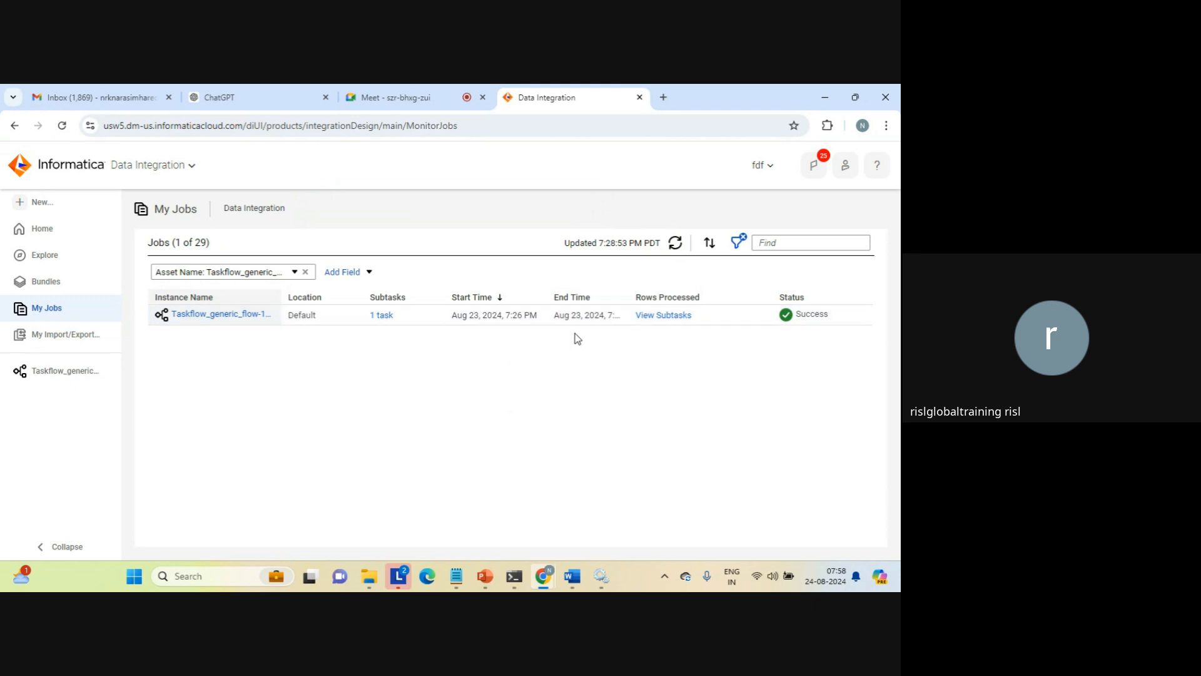
pyautogui.moveTo(369, 576)
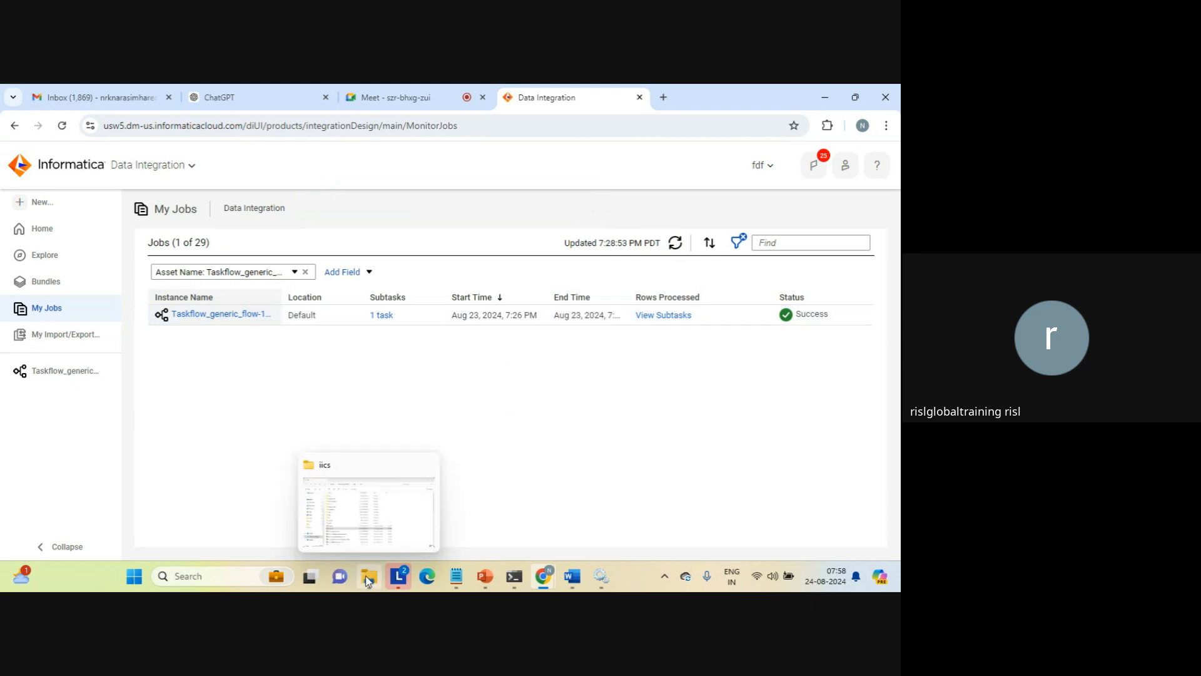
pyautogui.click(384, 511)
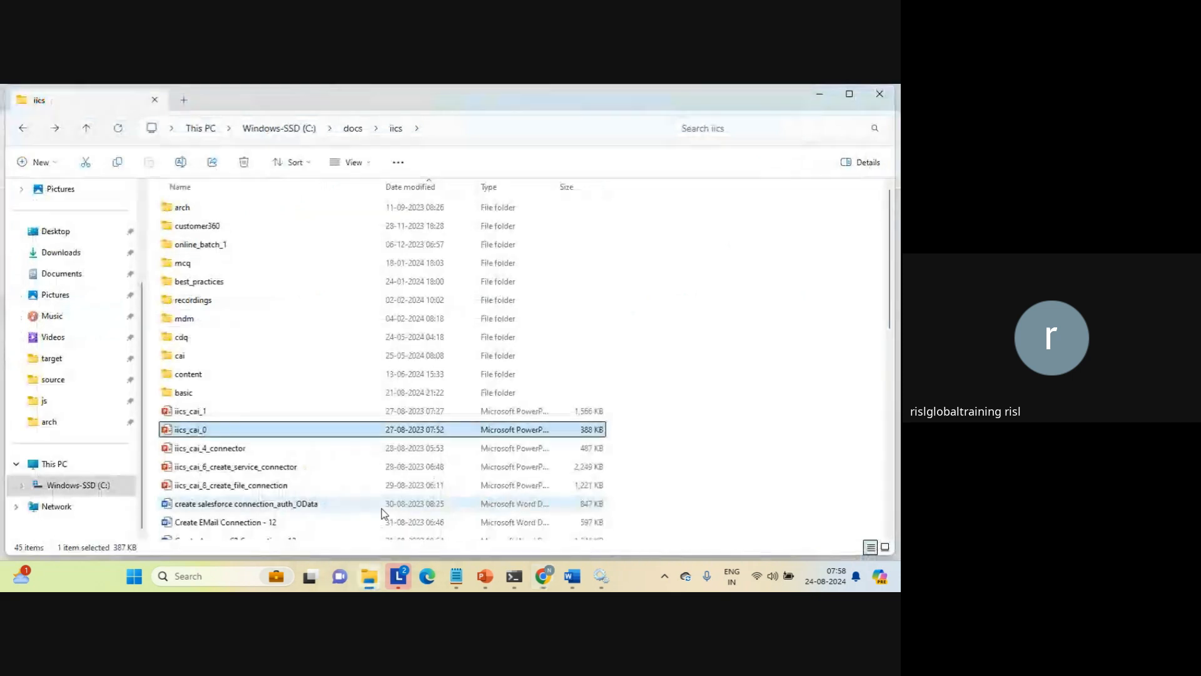
pyautogui.click(56, 363)
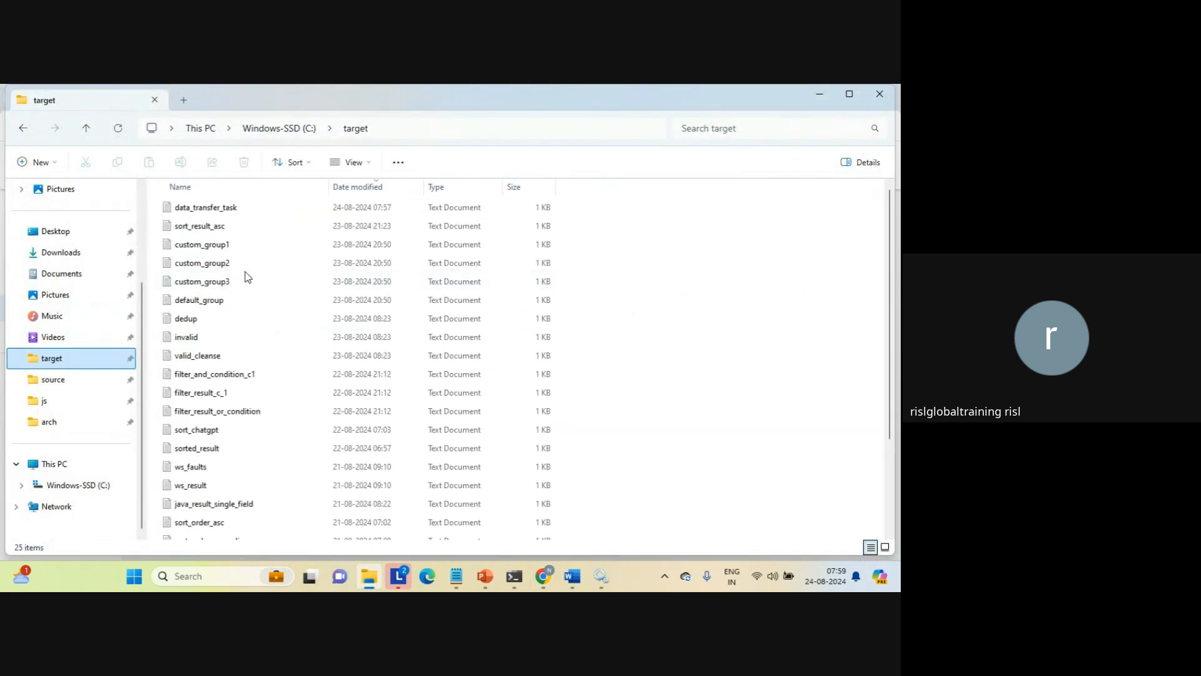
pyautogui.click(223, 213)
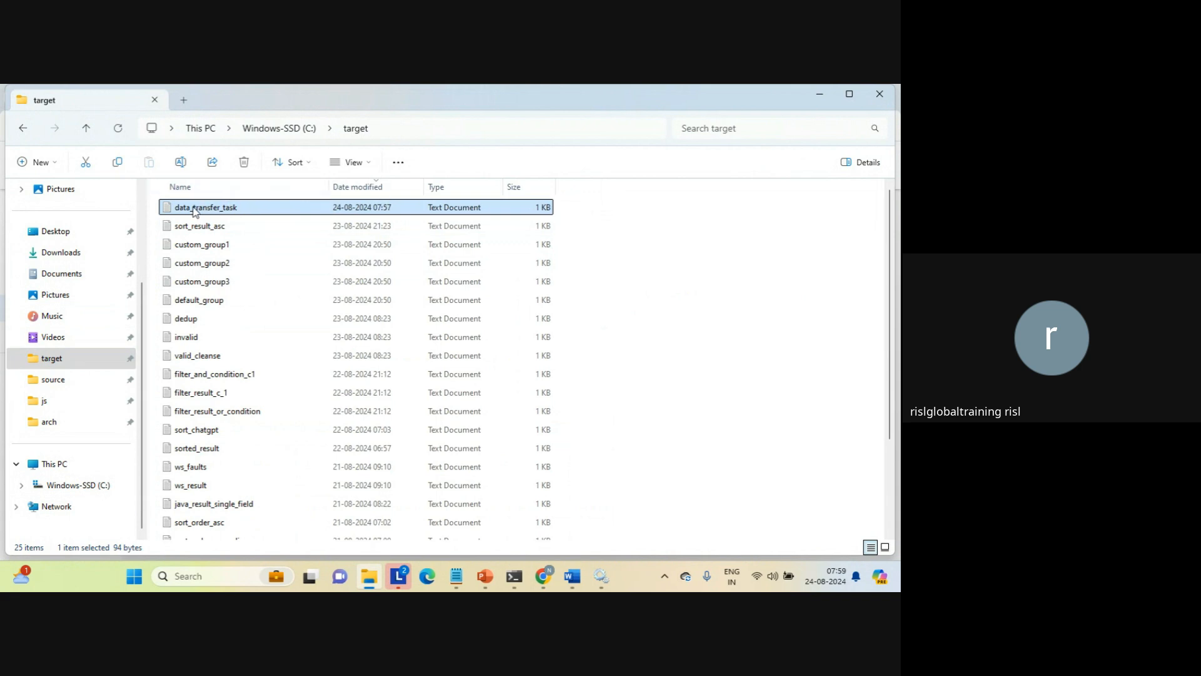
pyautogui.doubleClick(195, 211)
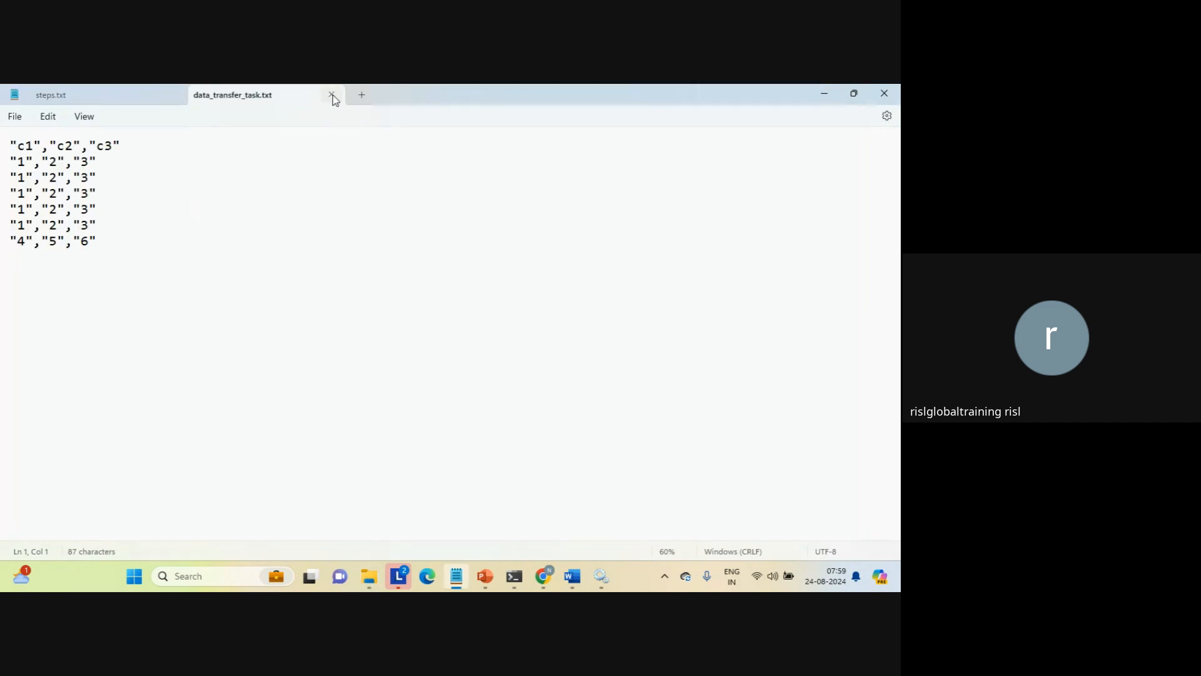
pyautogui.click(333, 95)
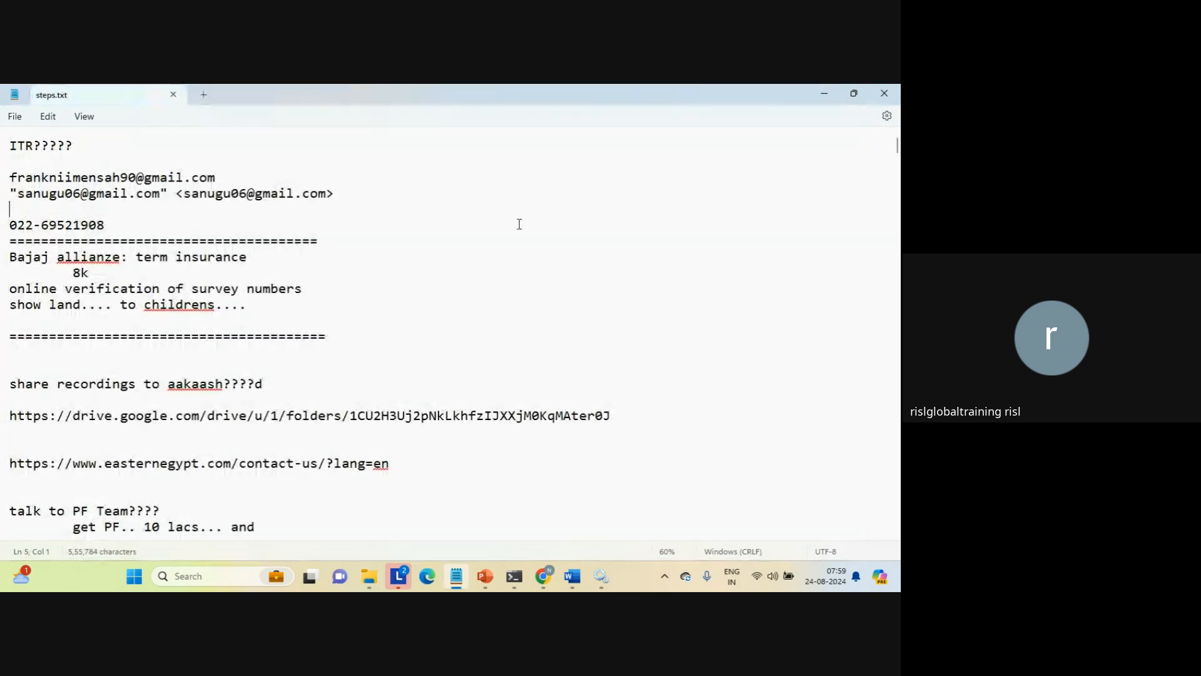
pyautogui.click(825, 93)
# Back in Data Integration, add a second Data Task before End in Taskflow_generic_flow, assign MappingTask_lookup to it, and save
pyautogui.moveTo(545, 571)
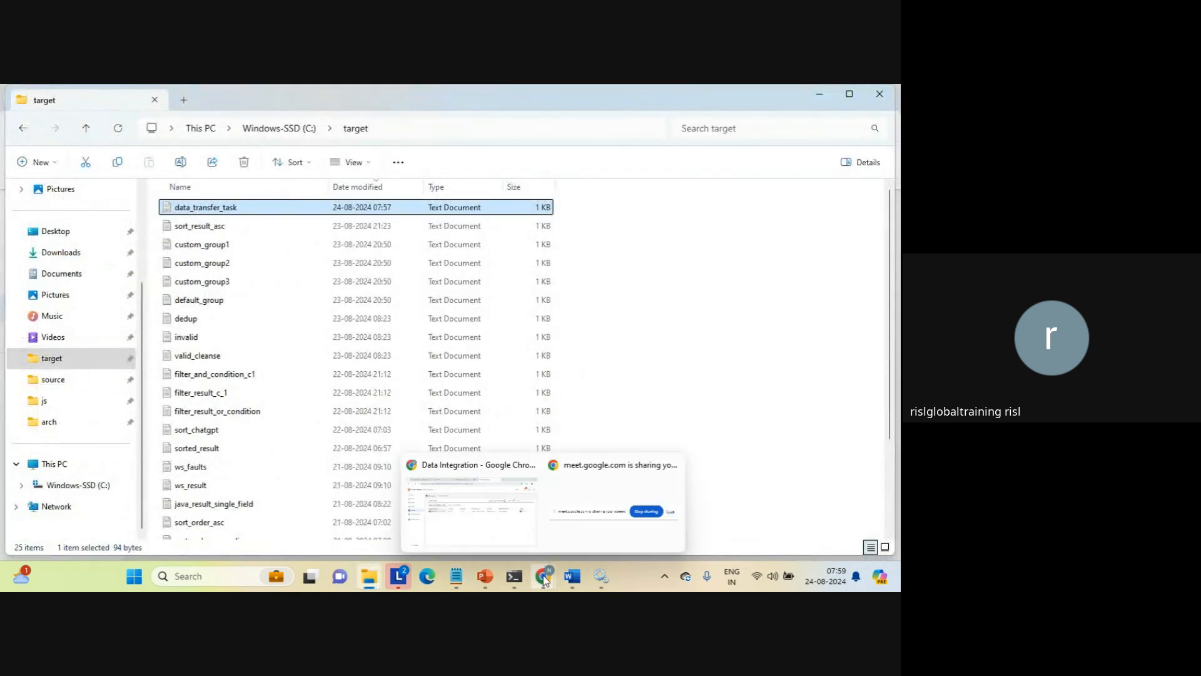
pyautogui.click(486, 510)
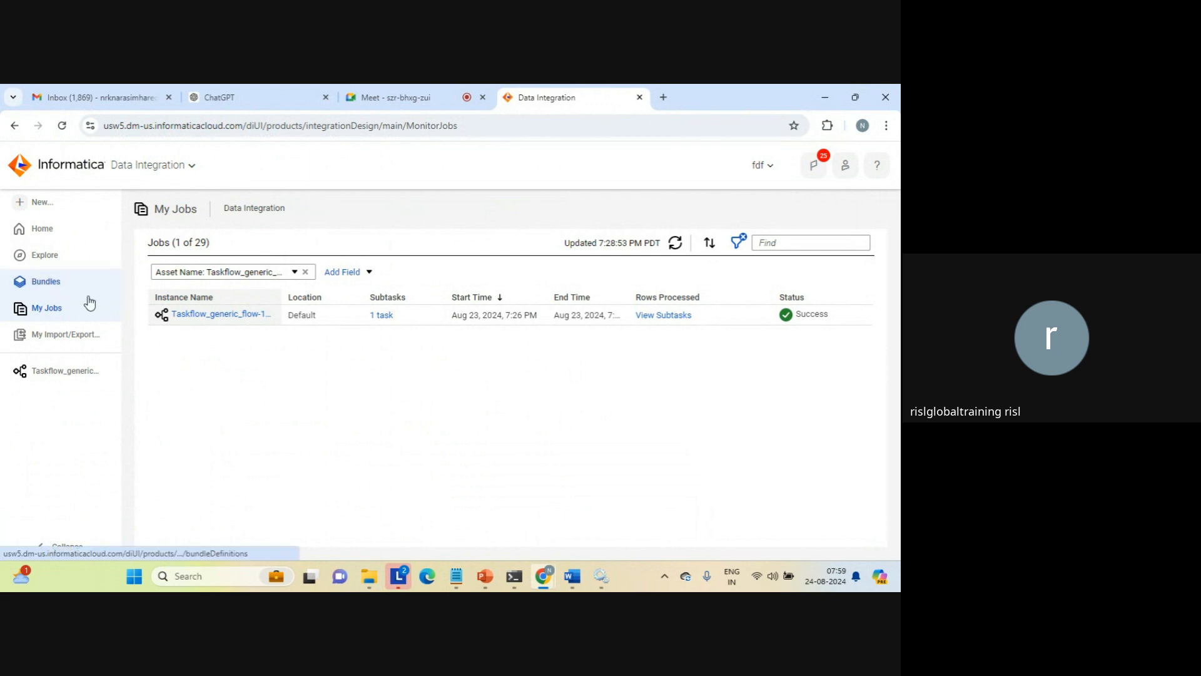
pyautogui.click(55, 371)
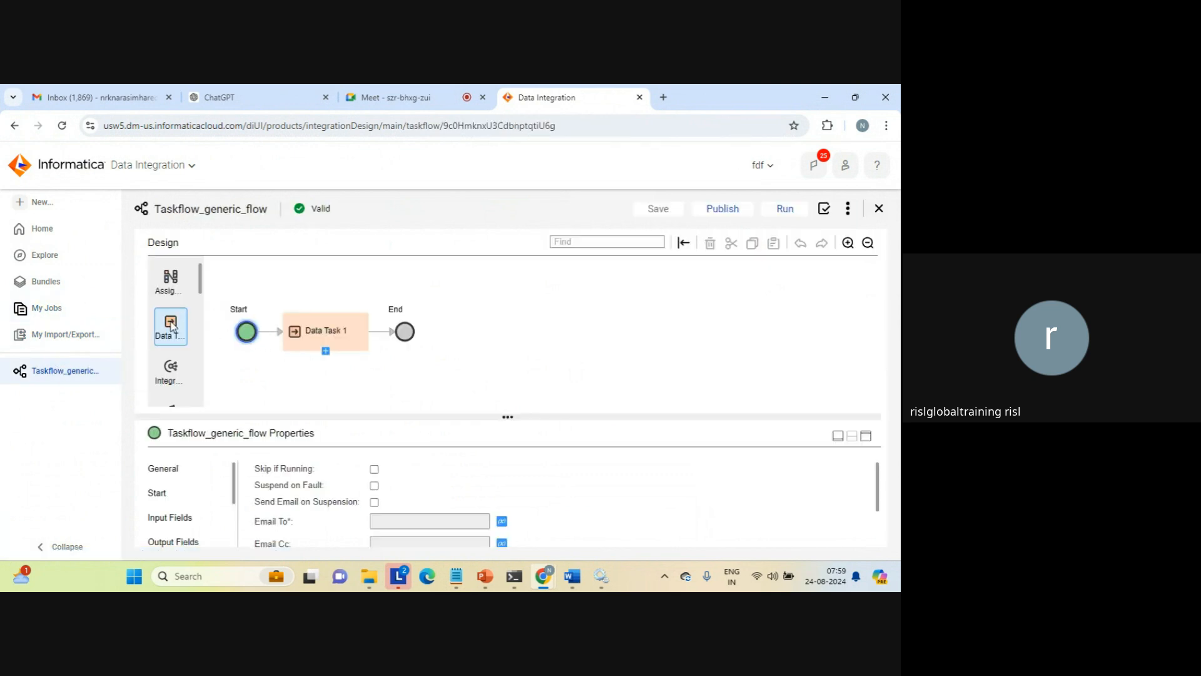
pyautogui.moveTo(173, 326); pyautogui.dragTo(381, 329)
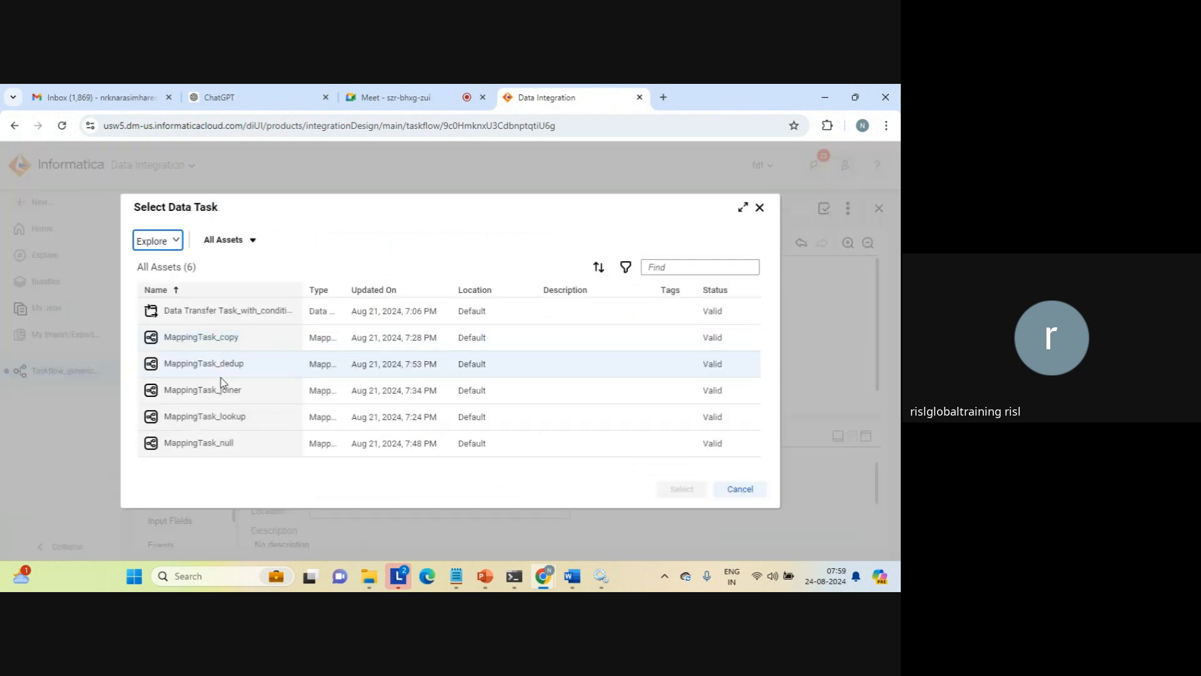
pyautogui.click(210, 418)
pyautogui.click(680, 490)
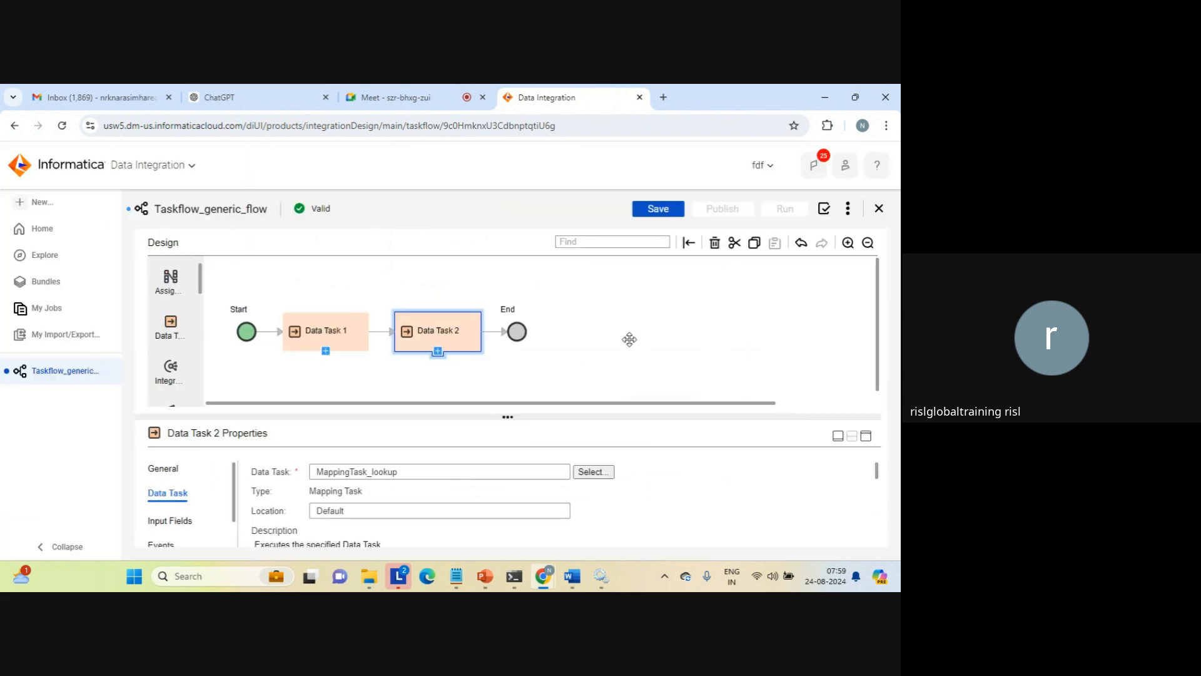
pyautogui.click(658, 209)
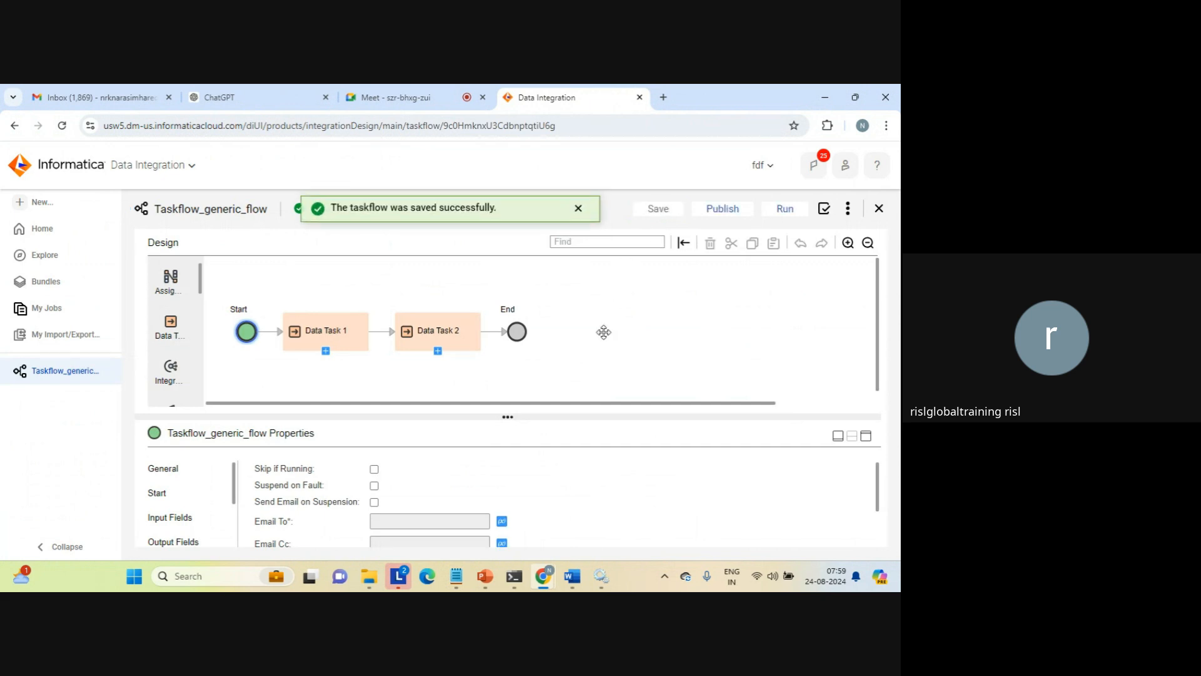
# Examine Data Task 2's output fields, from Run Id to First Error Code, plus its input fields and events
pyautogui.click(413, 335)
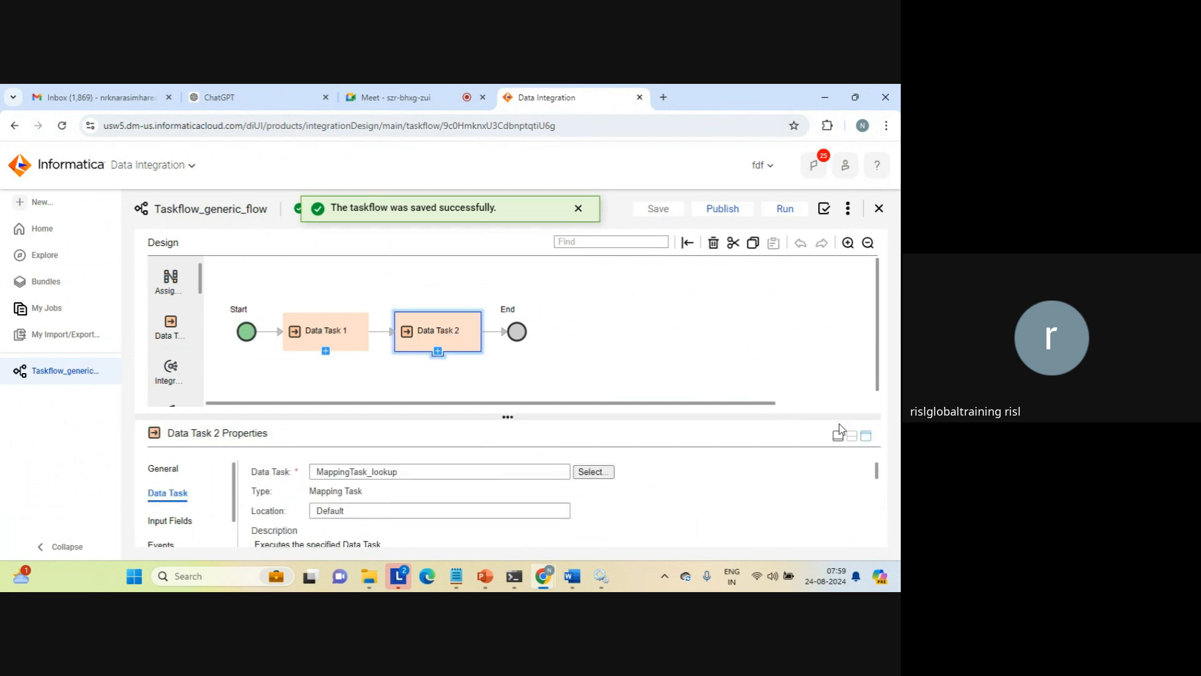
pyautogui.click(867, 437)
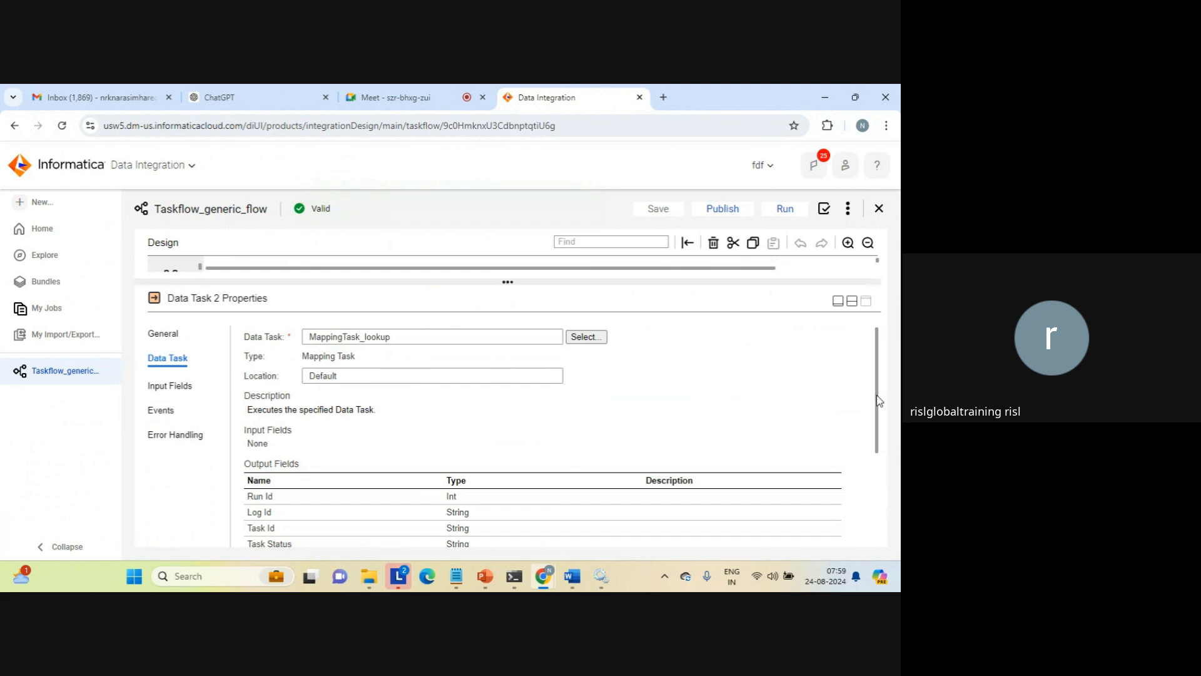
pyautogui.moveTo(876, 395); pyautogui.dragTo(863, 482)
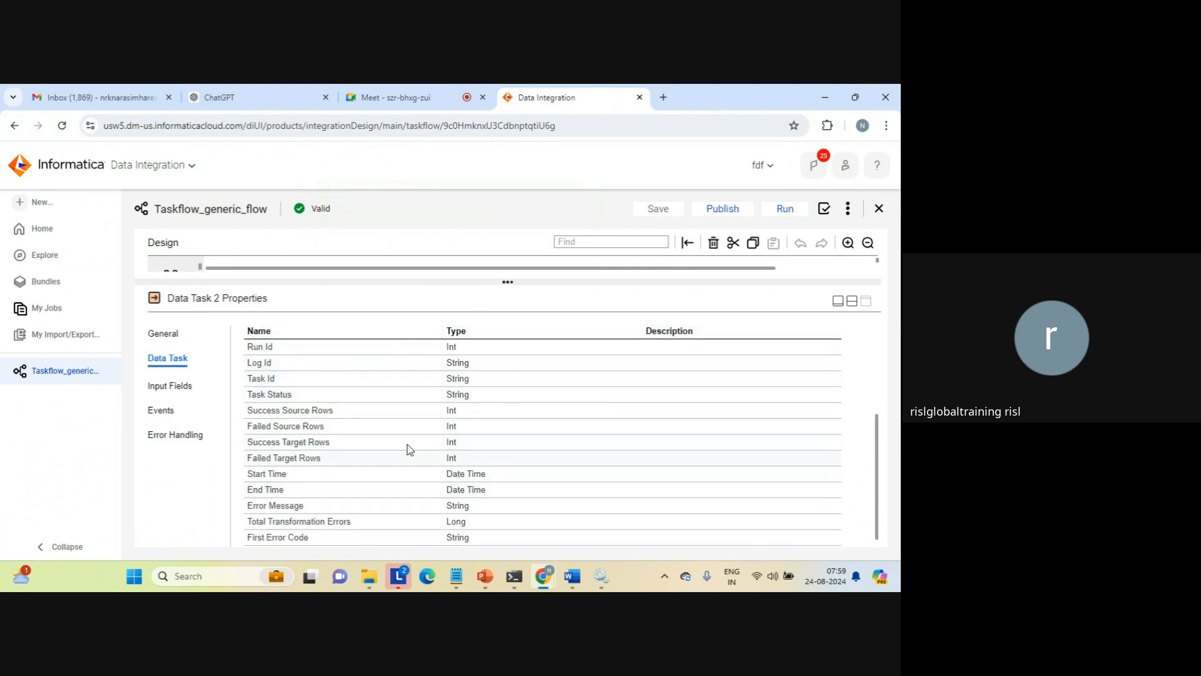
pyautogui.tripleClick(260, 347)
pyautogui.tripleClick(261, 363)
pyautogui.tripleClick(263, 375)
pyautogui.click(266, 392)
pyautogui.tripleClick(265, 392)
pyautogui.tripleClick(268, 411)
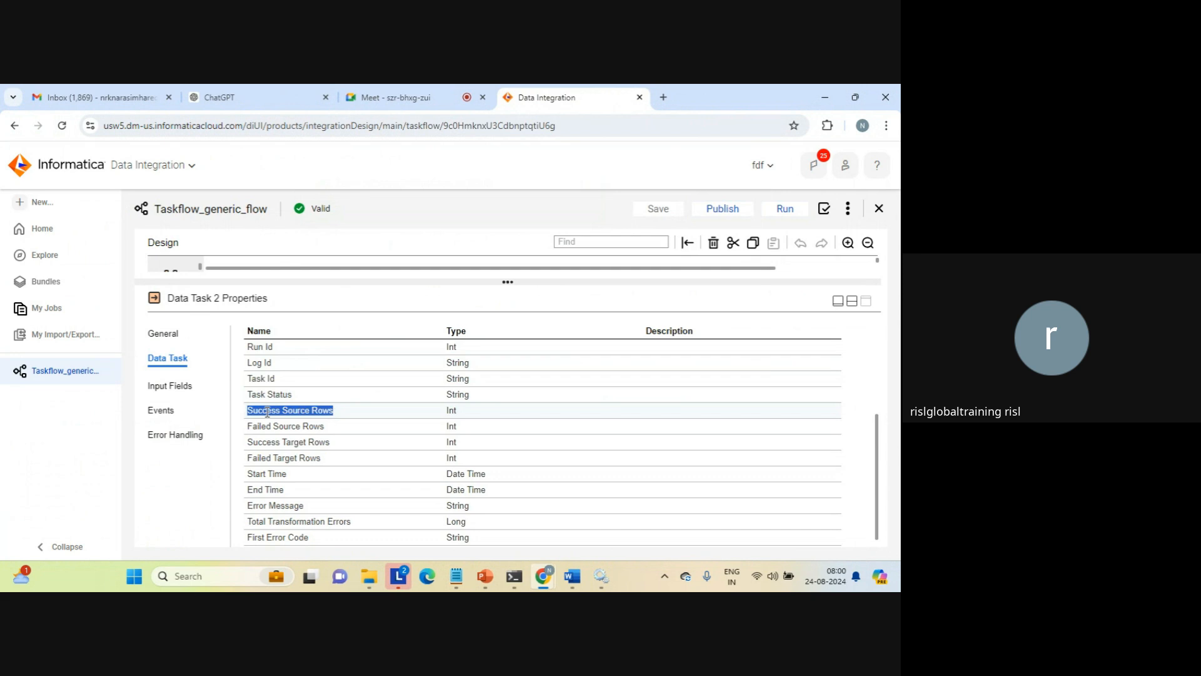
pyautogui.tripleClick(284, 428)
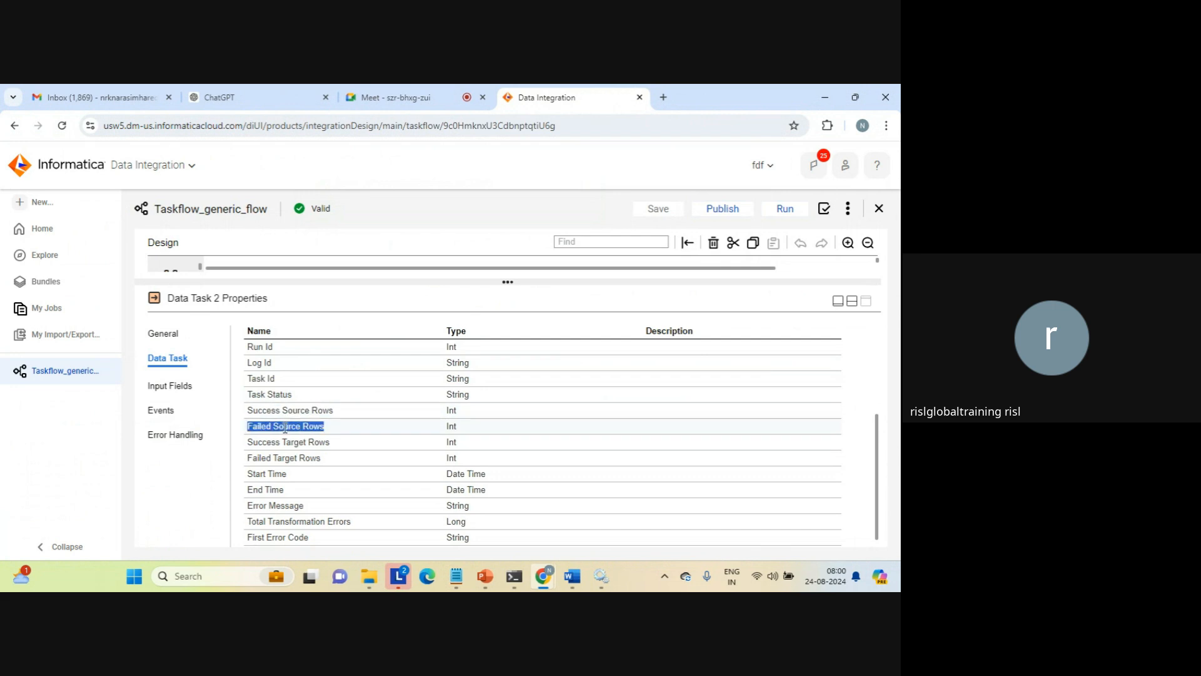
pyautogui.tripleClick(285, 443)
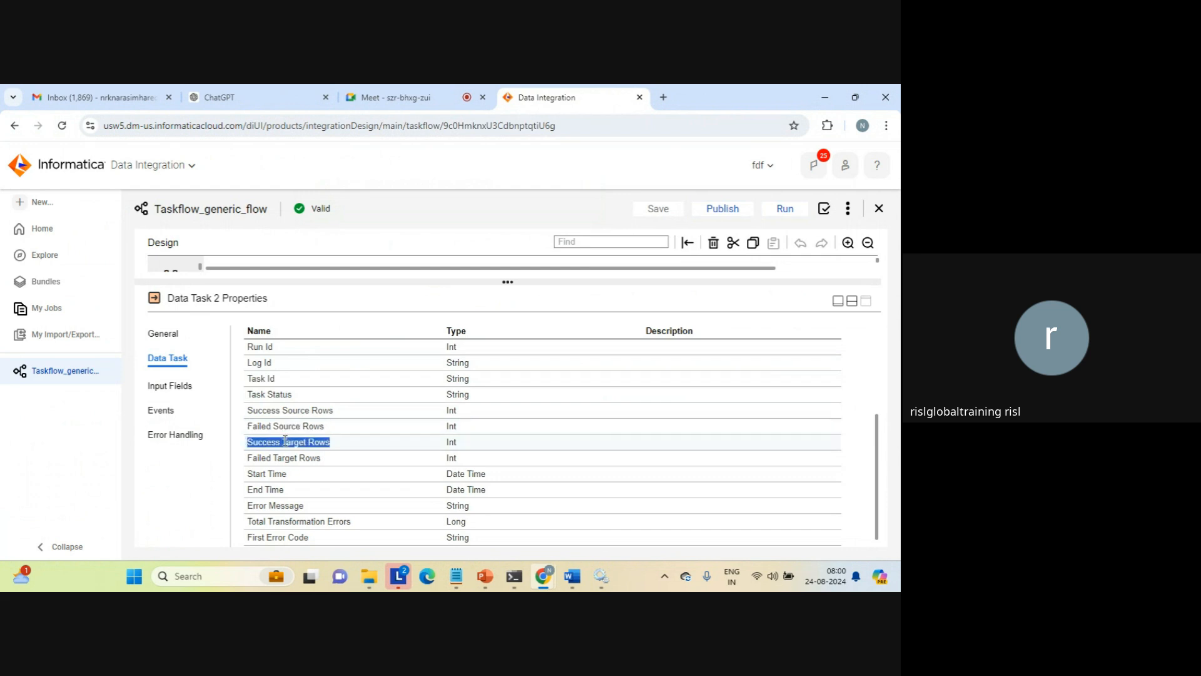
pyautogui.tripleClick(288, 458)
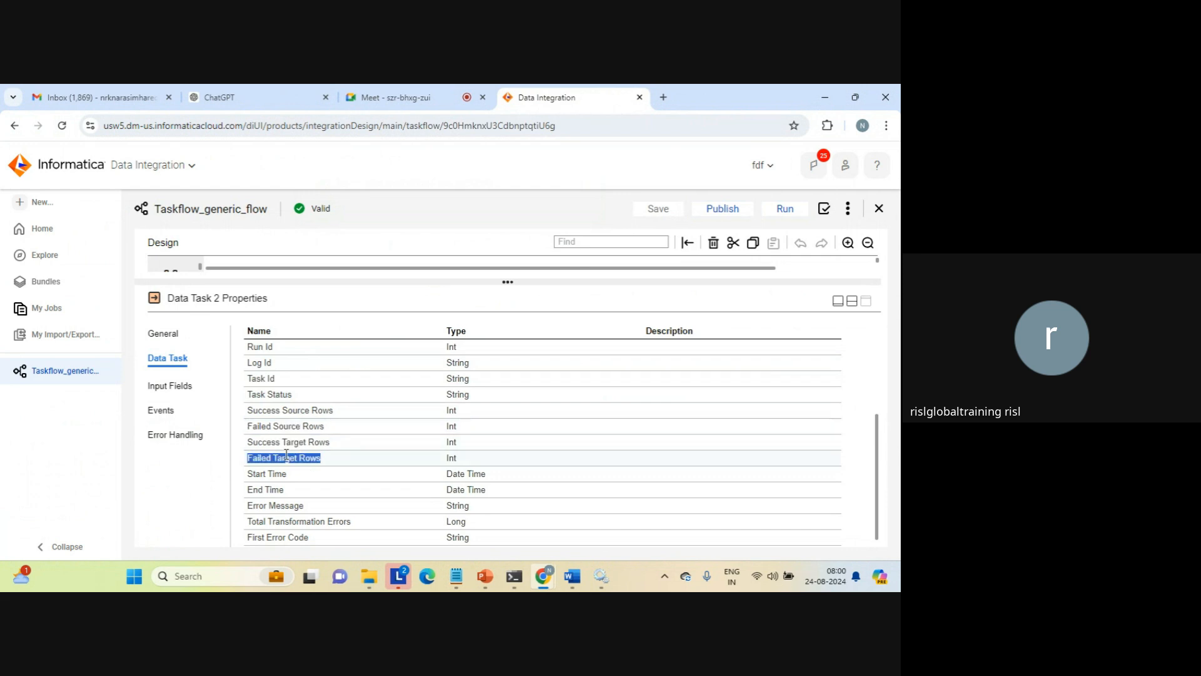
pyautogui.tripleClick(294, 442)
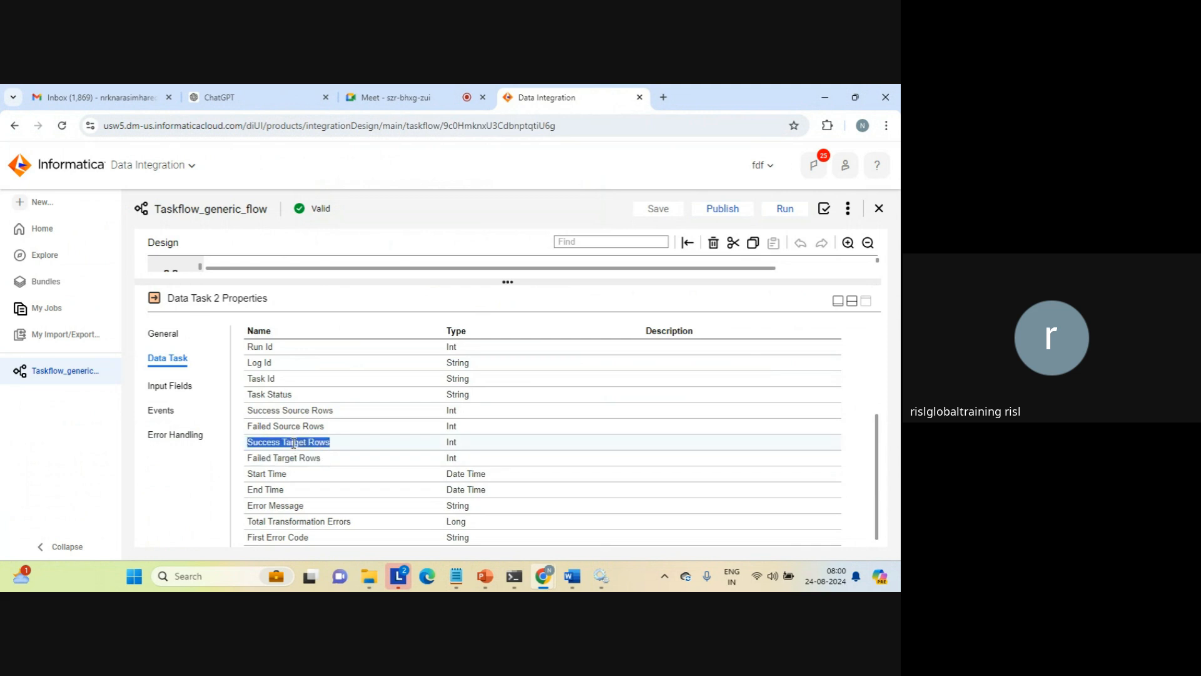
pyautogui.tripleClick(294, 458)
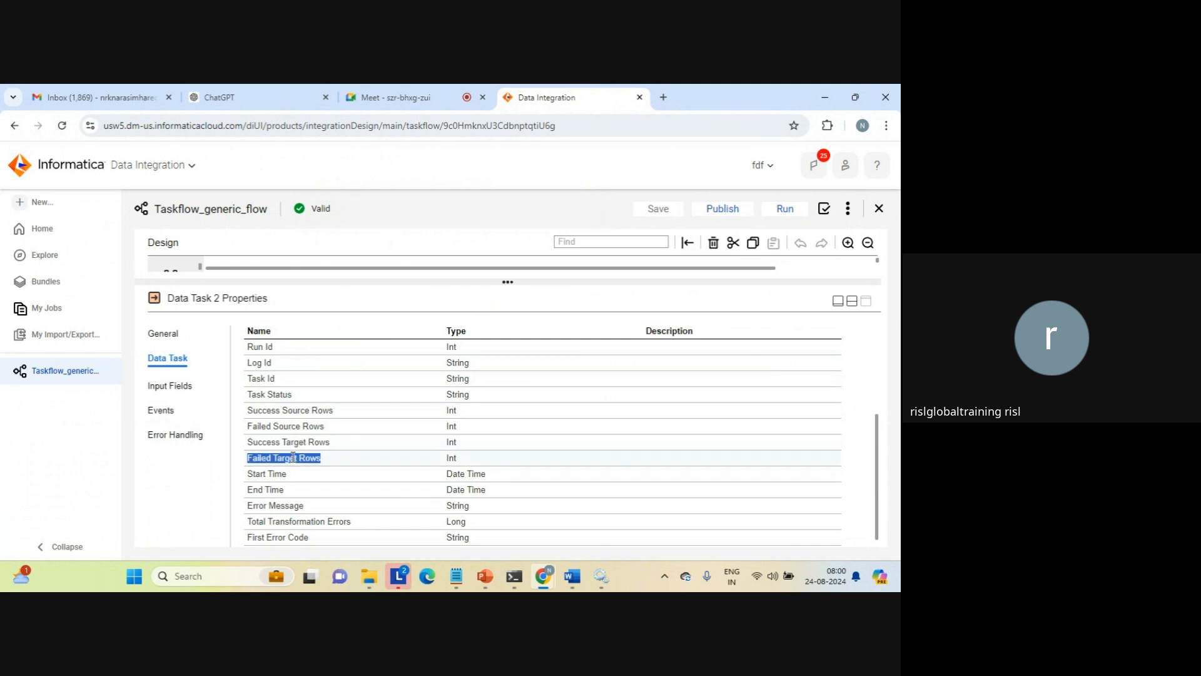
pyautogui.doubleClick(279, 505)
pyautogui.tripleClick(279, 505)
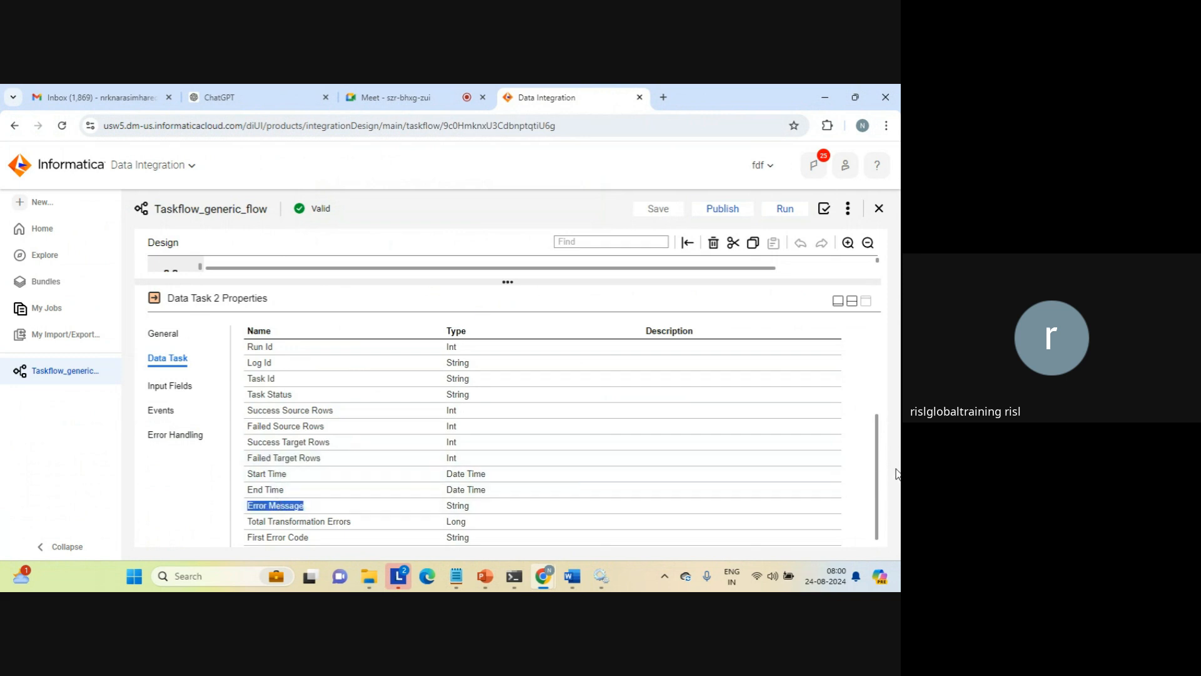
pyautogui.tripleClick(293, 523)
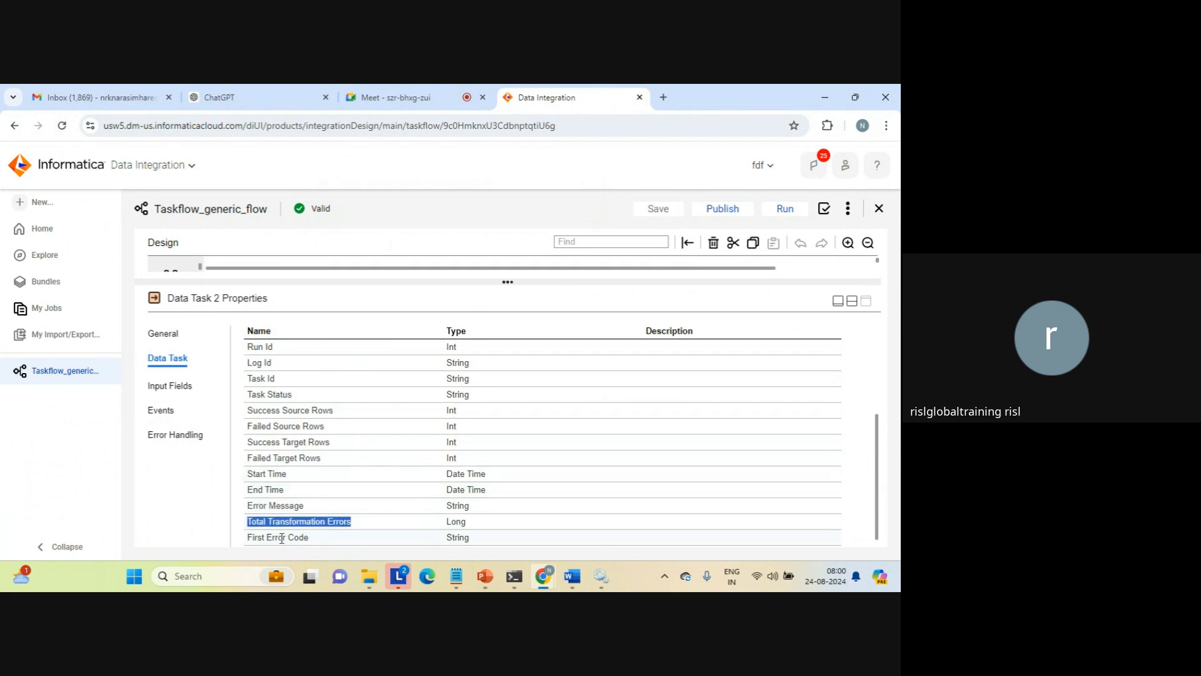
pyautogui.hotkey('ctrl', 'a')
pyautogui.click(286, 525)
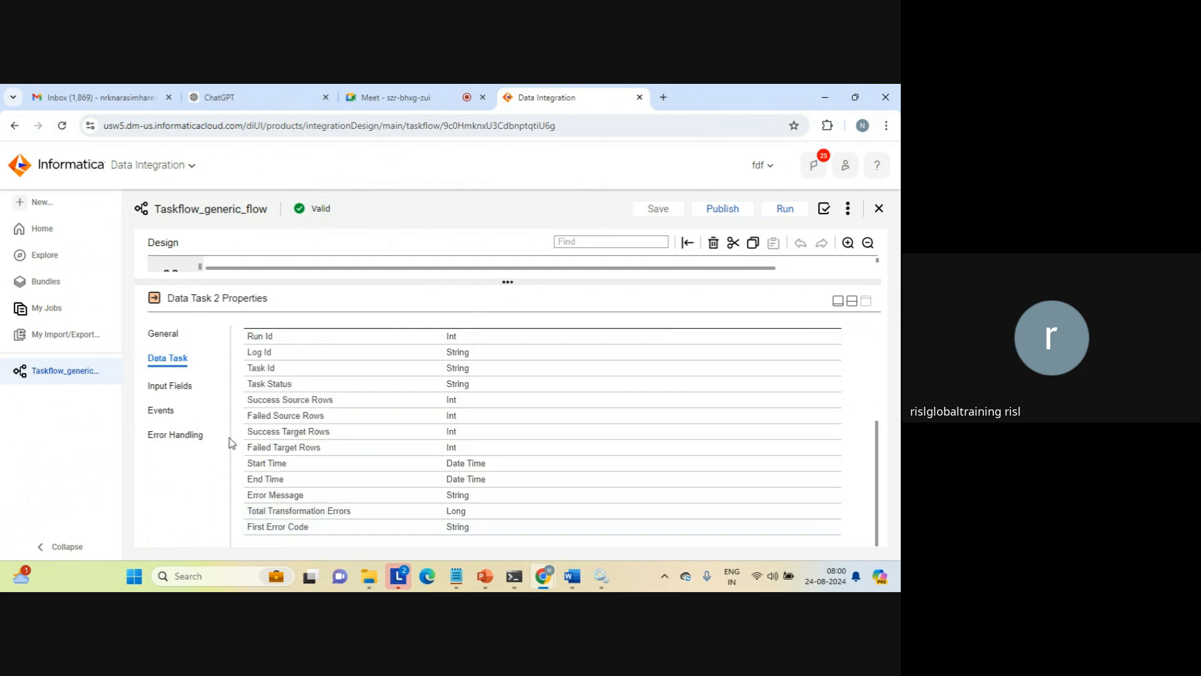
pyautogui.click(171, 384)
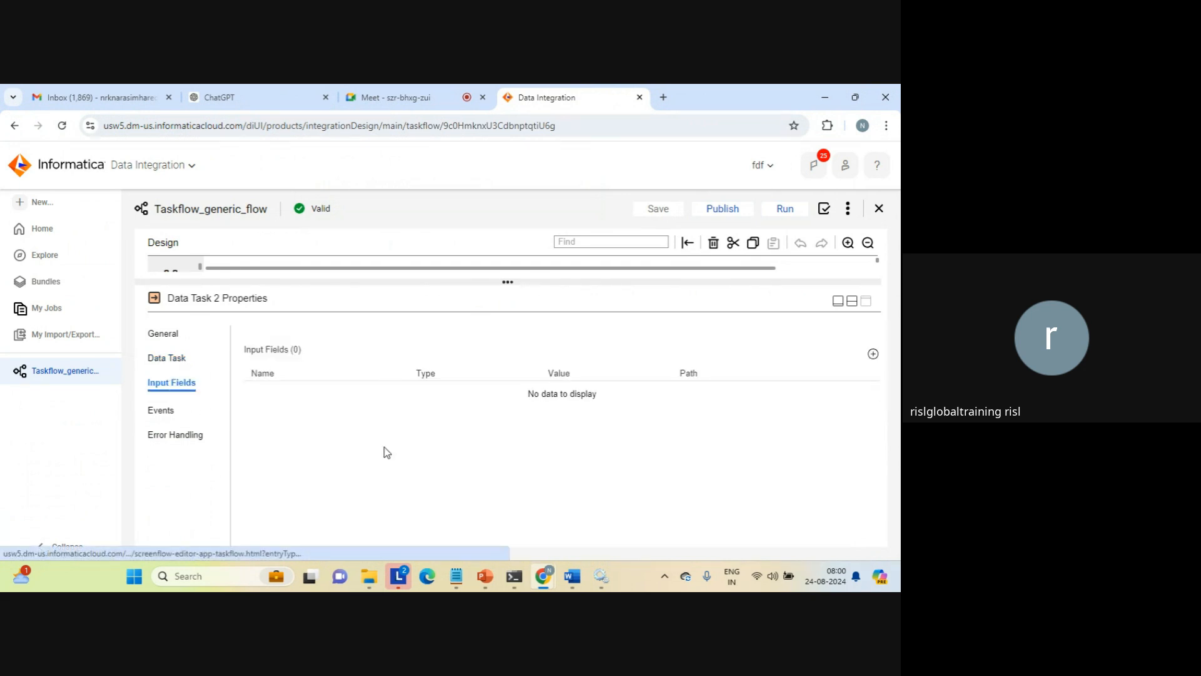
pyautogui.click(161, 408)
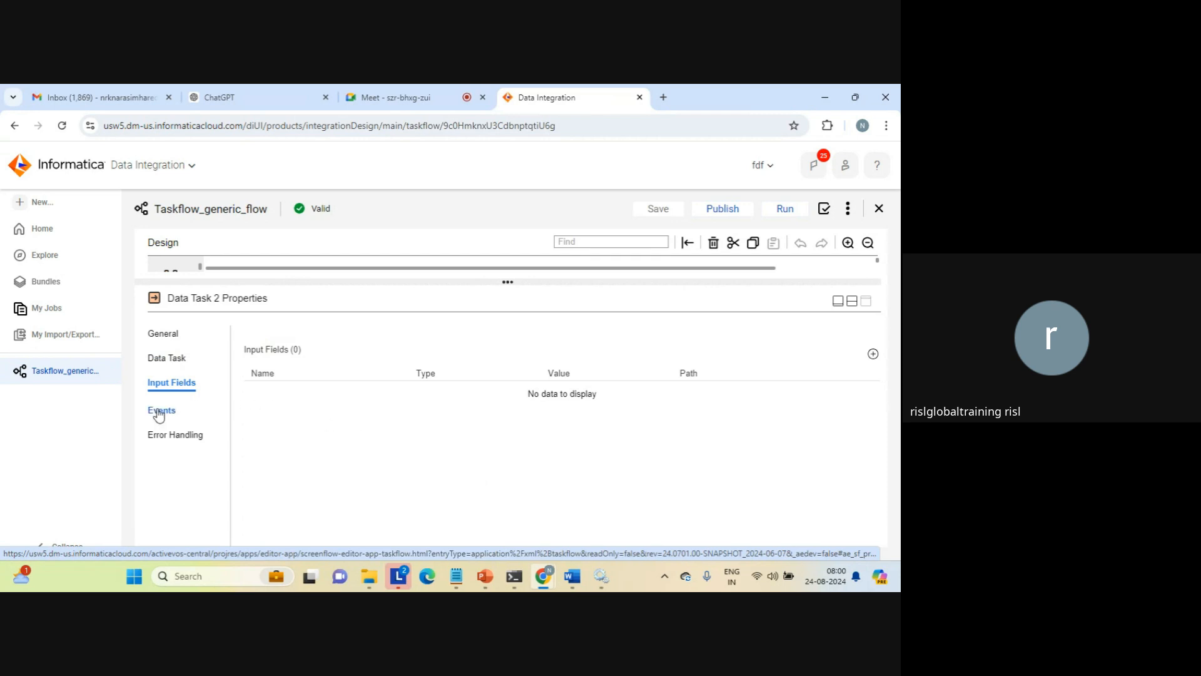
# Try custom error handling for Data Task 2 and set its On Error option to Ignore
pyautogui.click(169, 440)
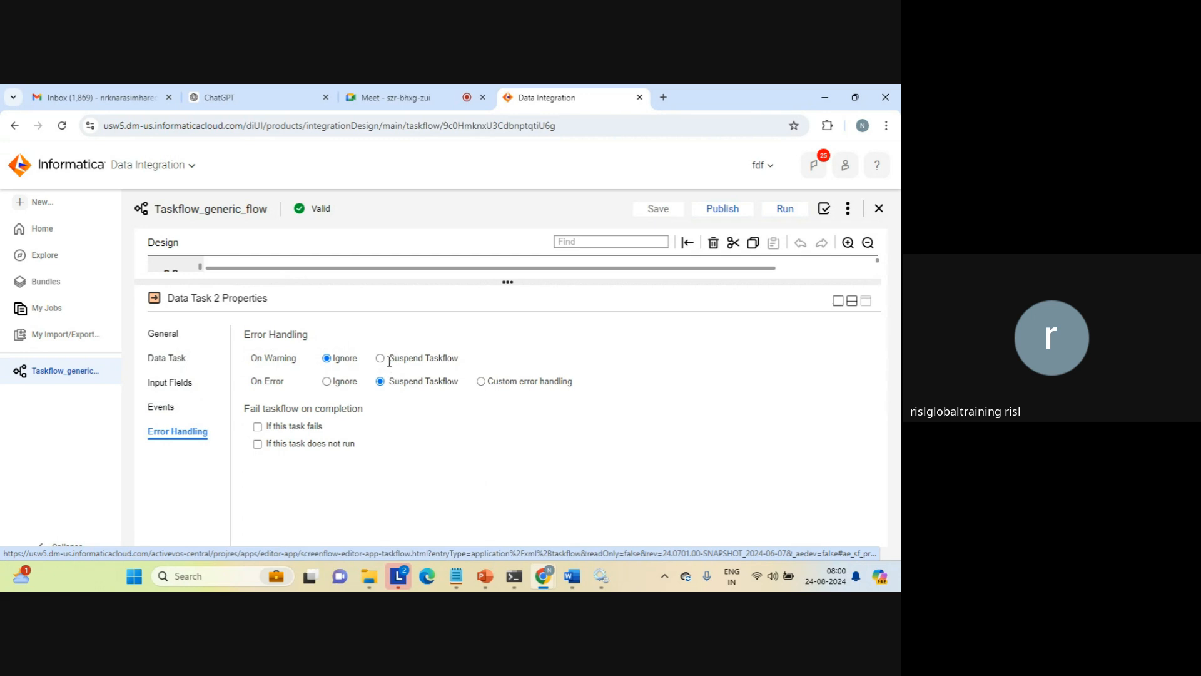
pyautogui.click(482, 382)
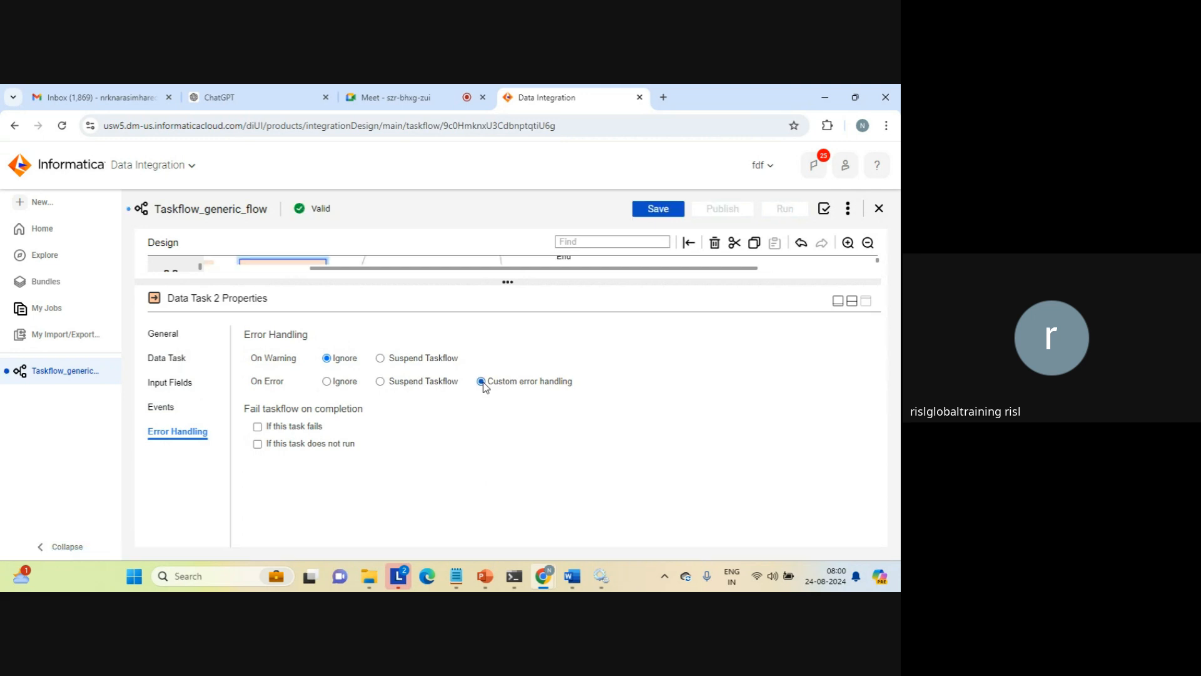
pyautogui.click(327, 383)
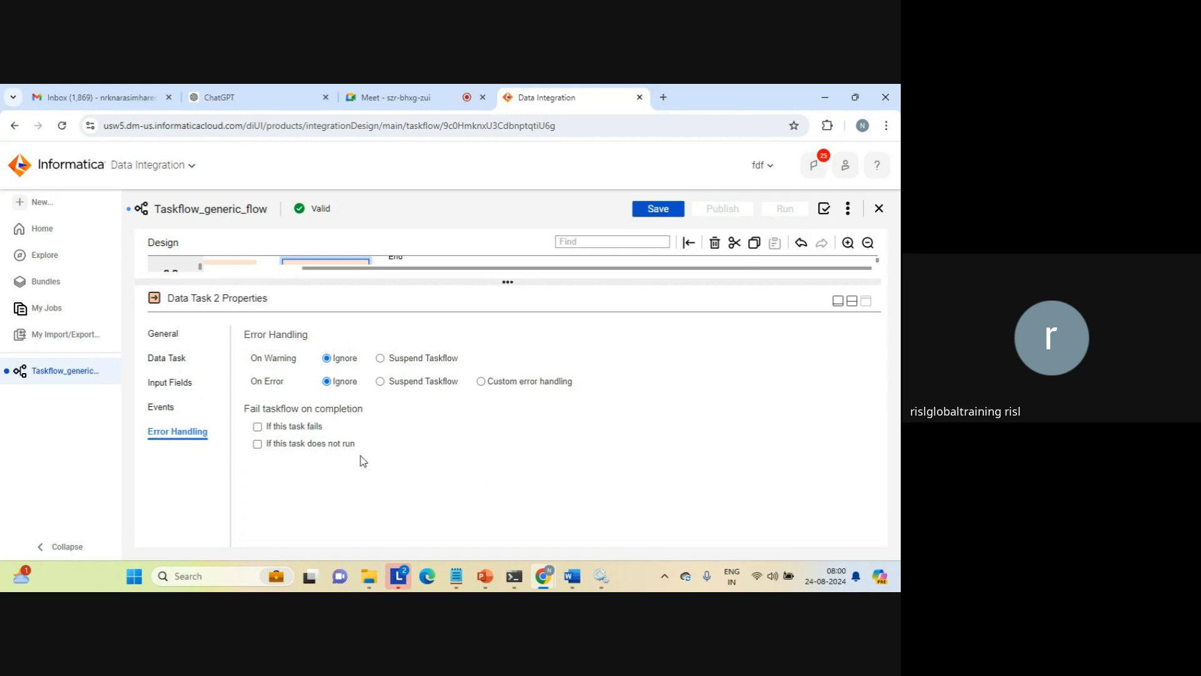
pyautogui.click(852, 302)
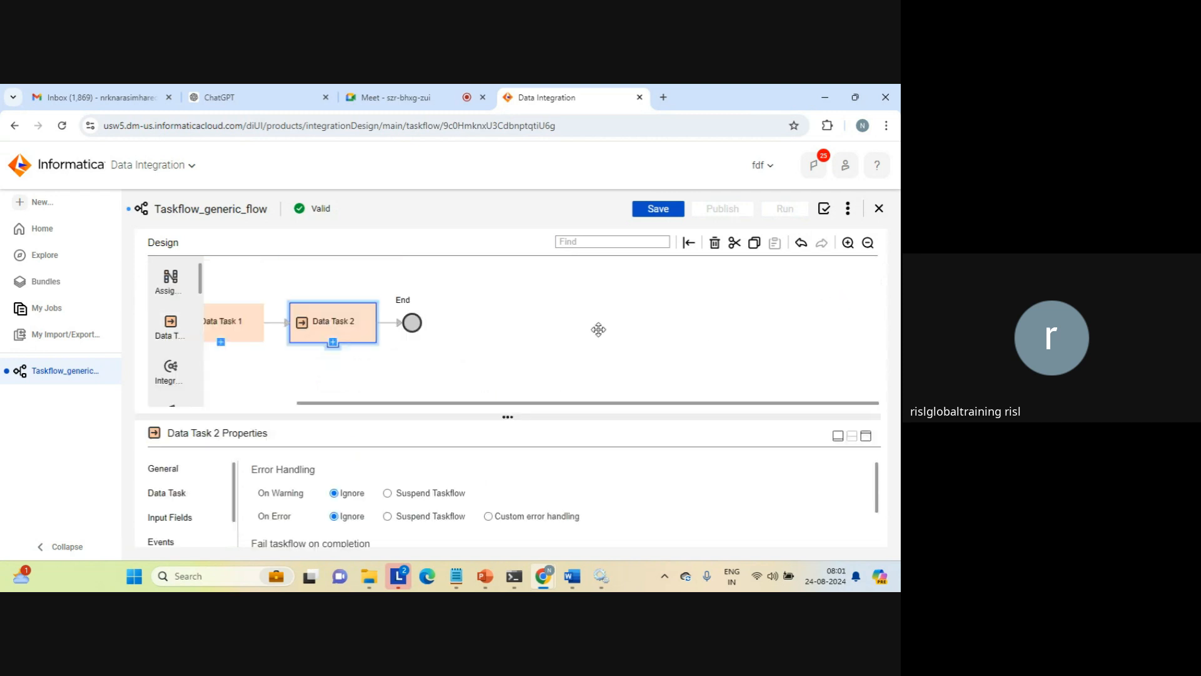
# Review the taskflow's General and Start properties and reopen the Data Task properties of Data Task 2
pyautogui.click(561, 342)
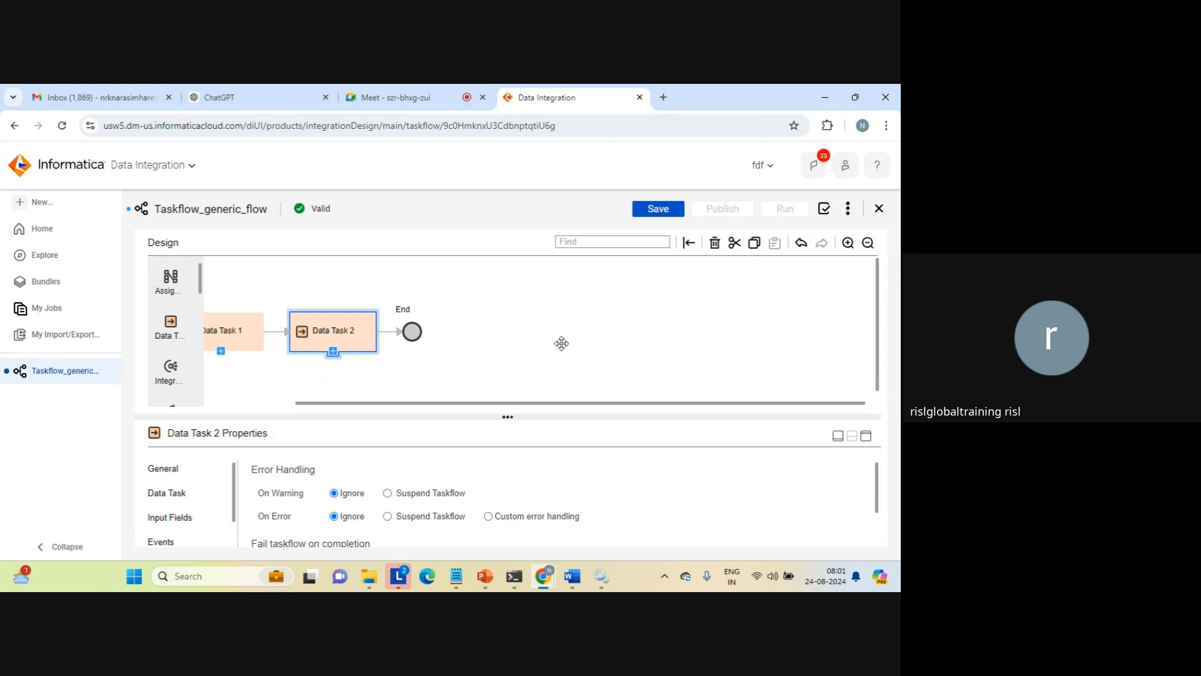
pyautogui.click(172, 468)
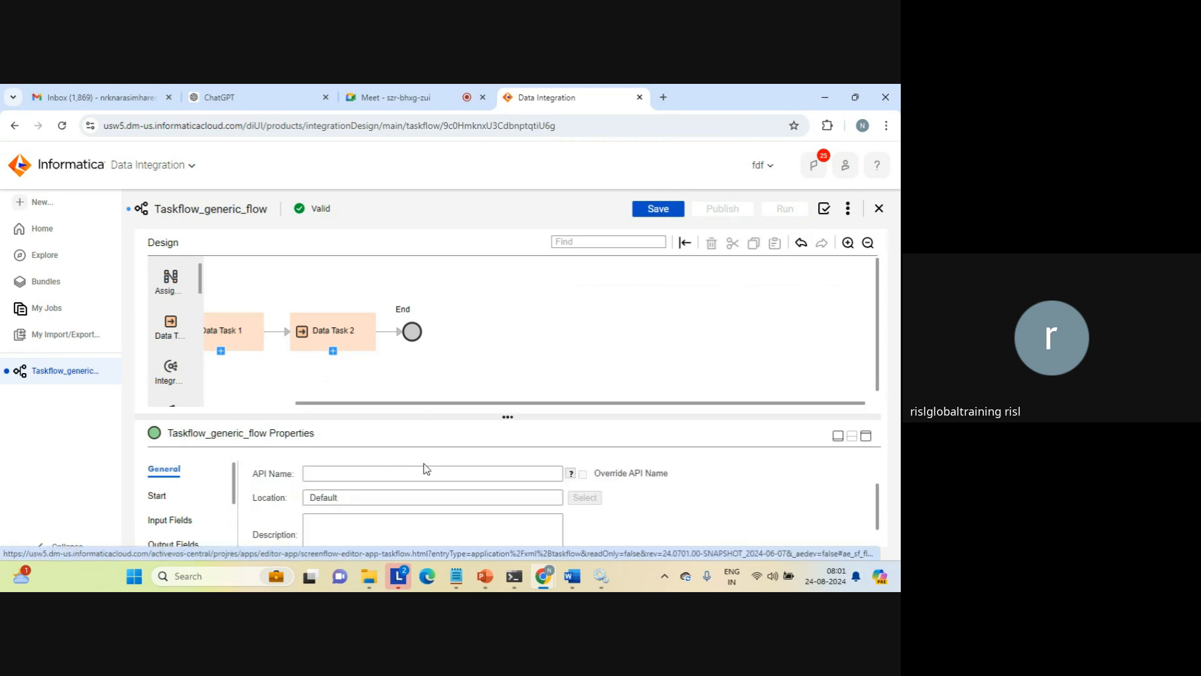
pyautogui.click(158, 495)
pyautogui.click(349, 340)
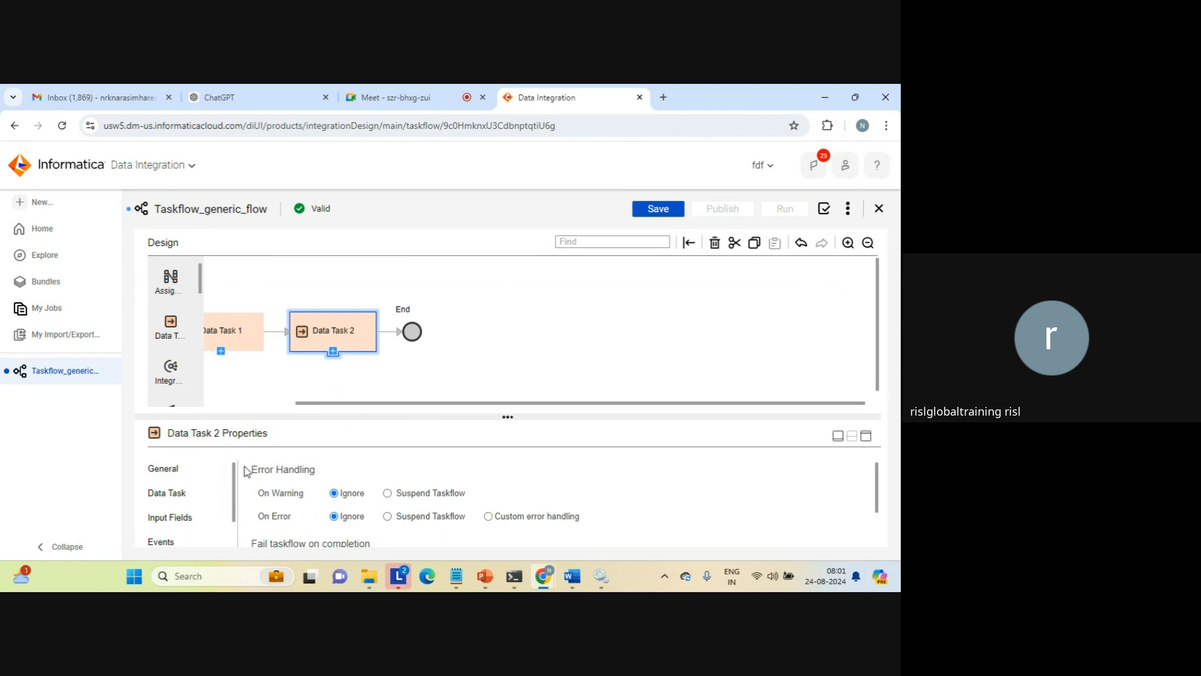
pyautogui.click(168, 493)
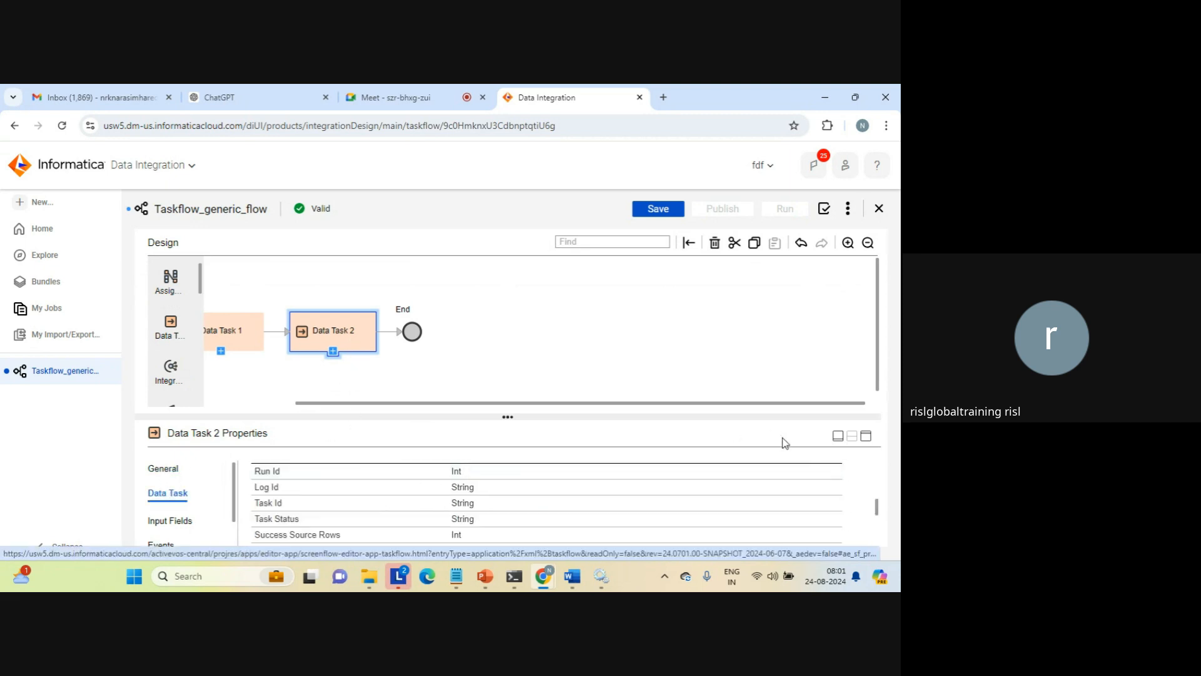
# Save Taskflow_generic_flow and run it with both data tasks
pyautogui.scroll(5, 882, 485)
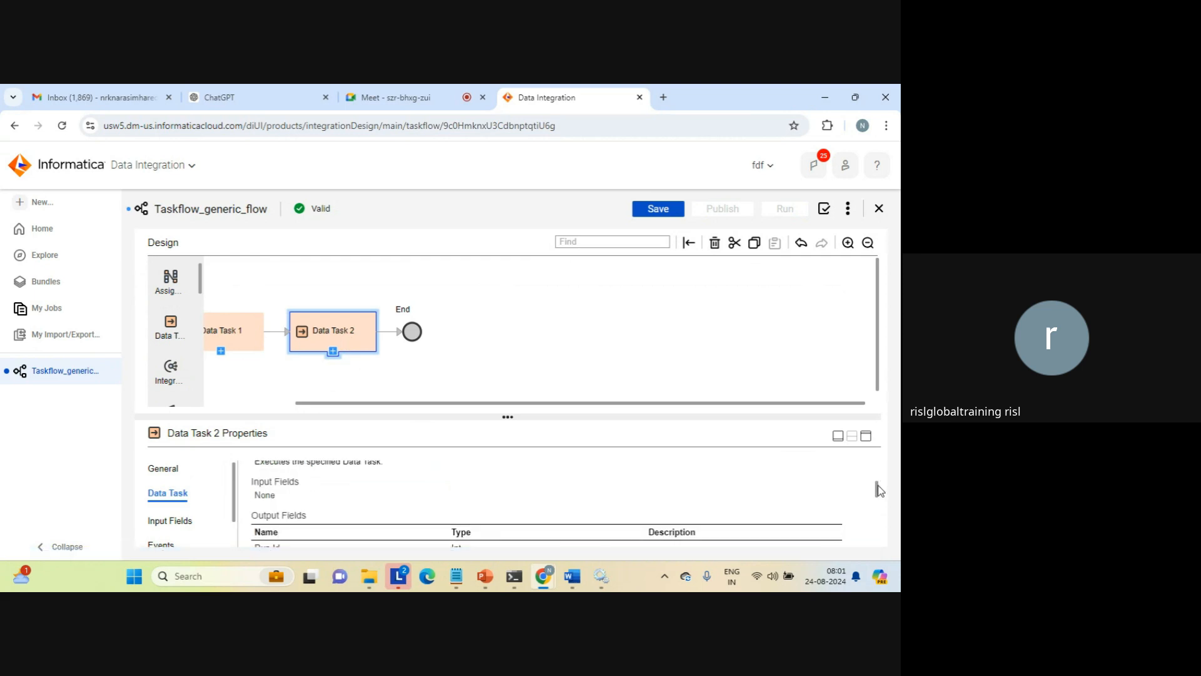
pyautogui.click(526, 344)
pyautogui.click(658, 210)
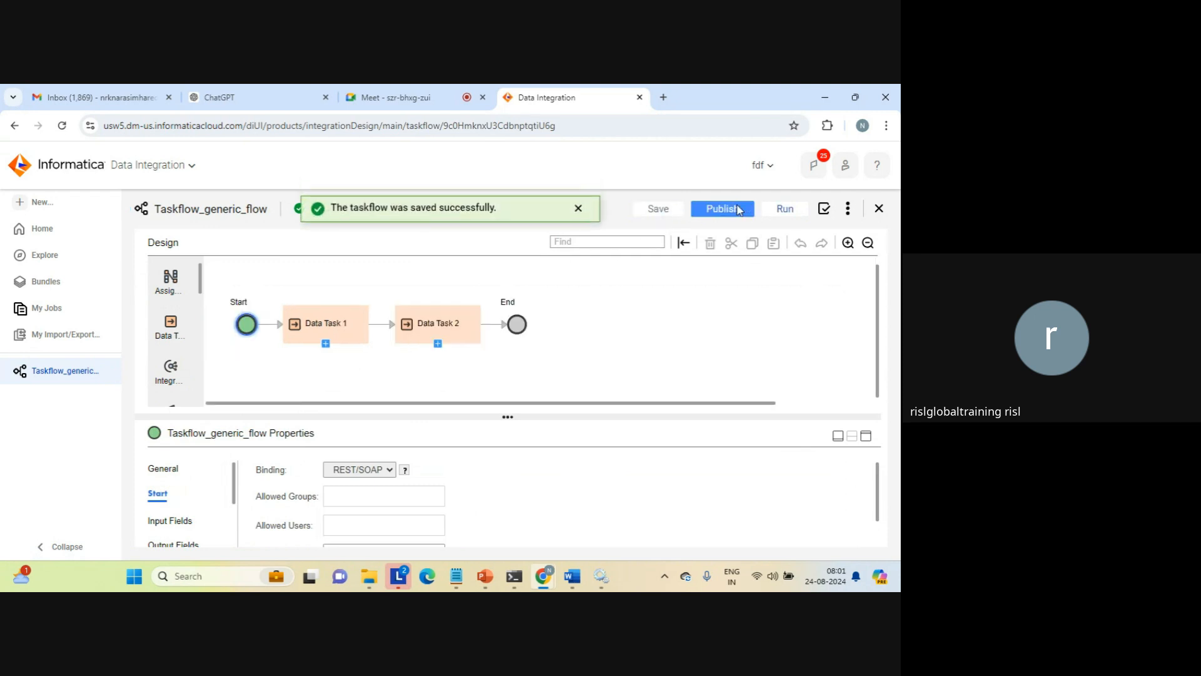
pyautogui.click(782, 210)
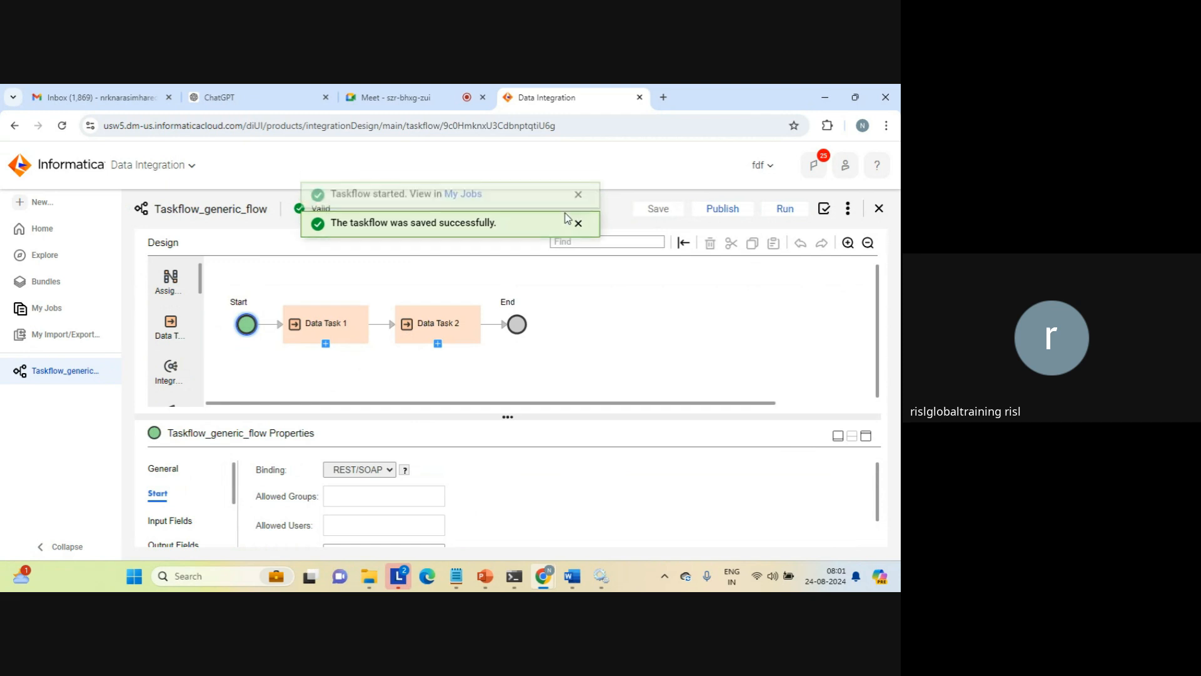
# Go to My Jobs, refresh the job list, and open the latest Taskflow_generic_flow run
pyautogui.click(456, 211)
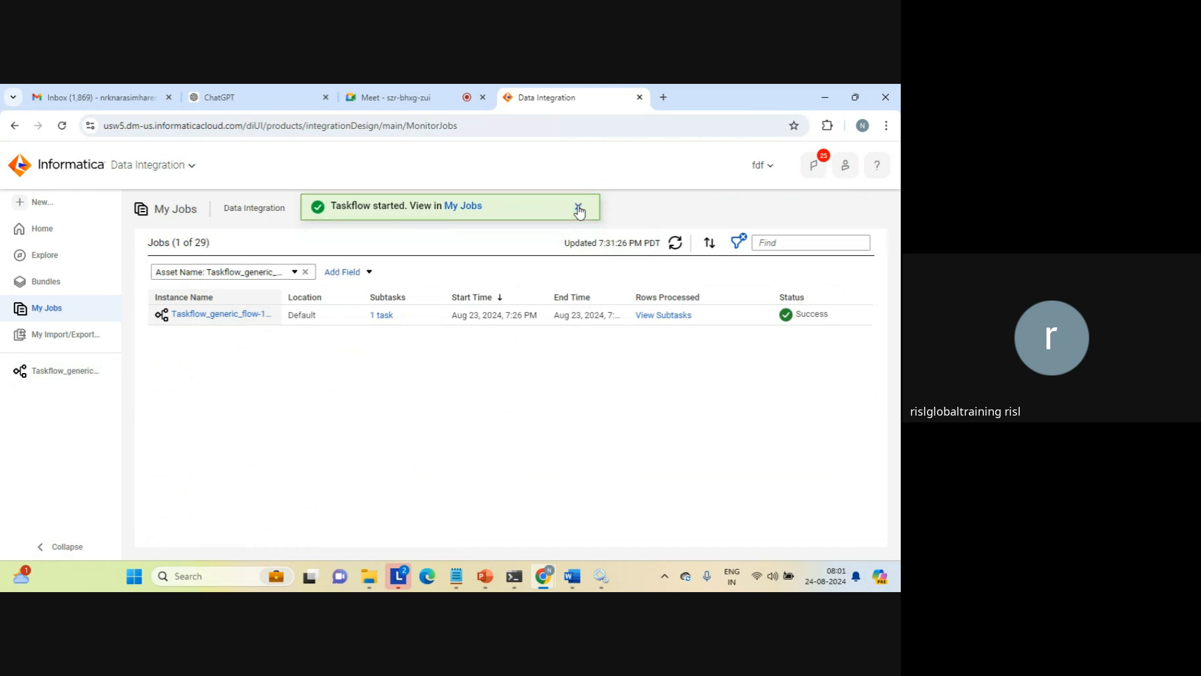
pyautogui.click(579, 210)
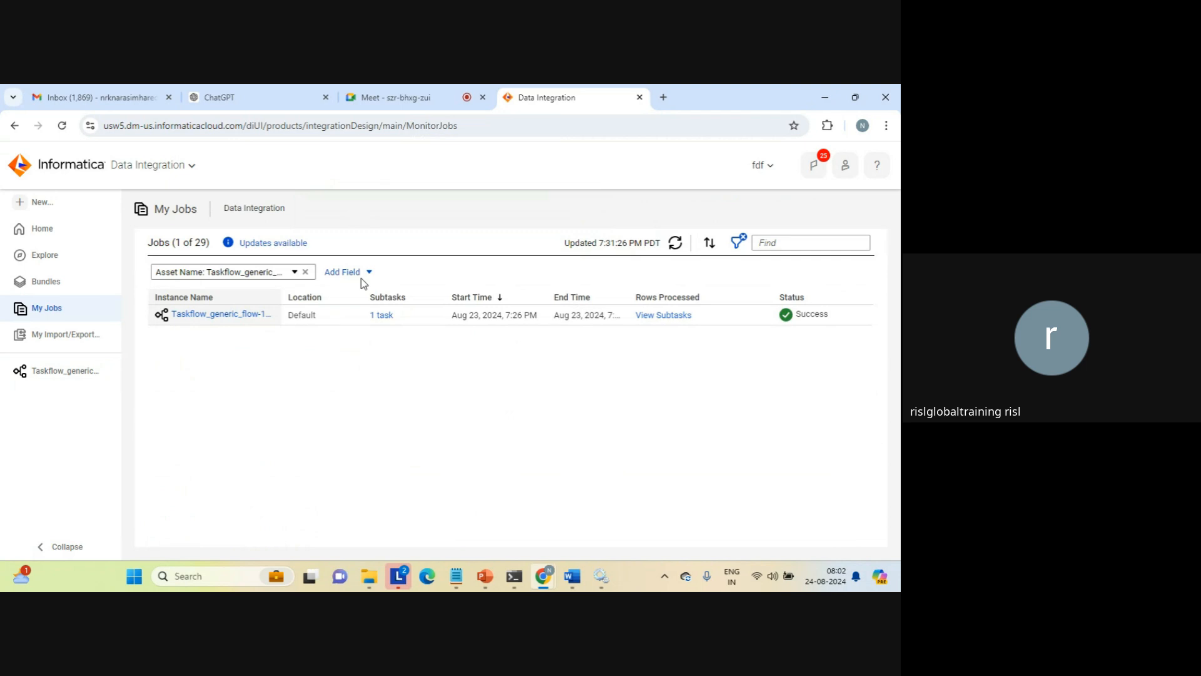
pyautogui.click(676, 245)
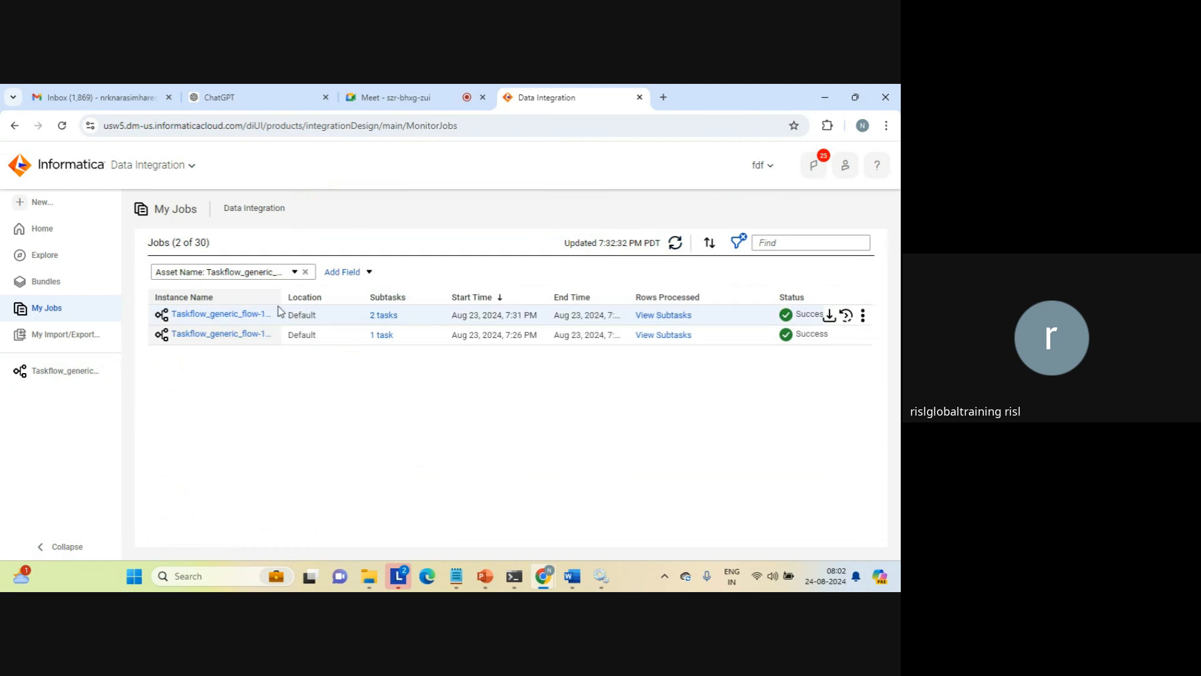
pyautogui.click(225, 315)
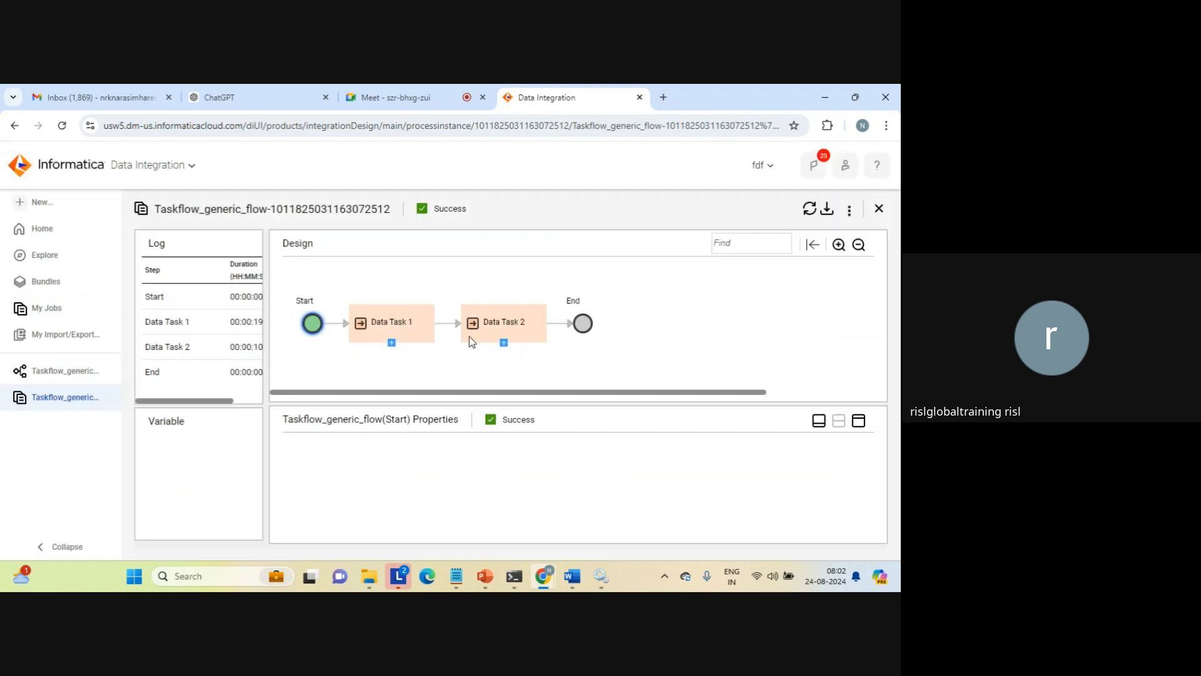
# Examine Data Task 1's run details: its assigned data task, input fields, and output fields down to First Error Code
pyautogui.click(391, 322)
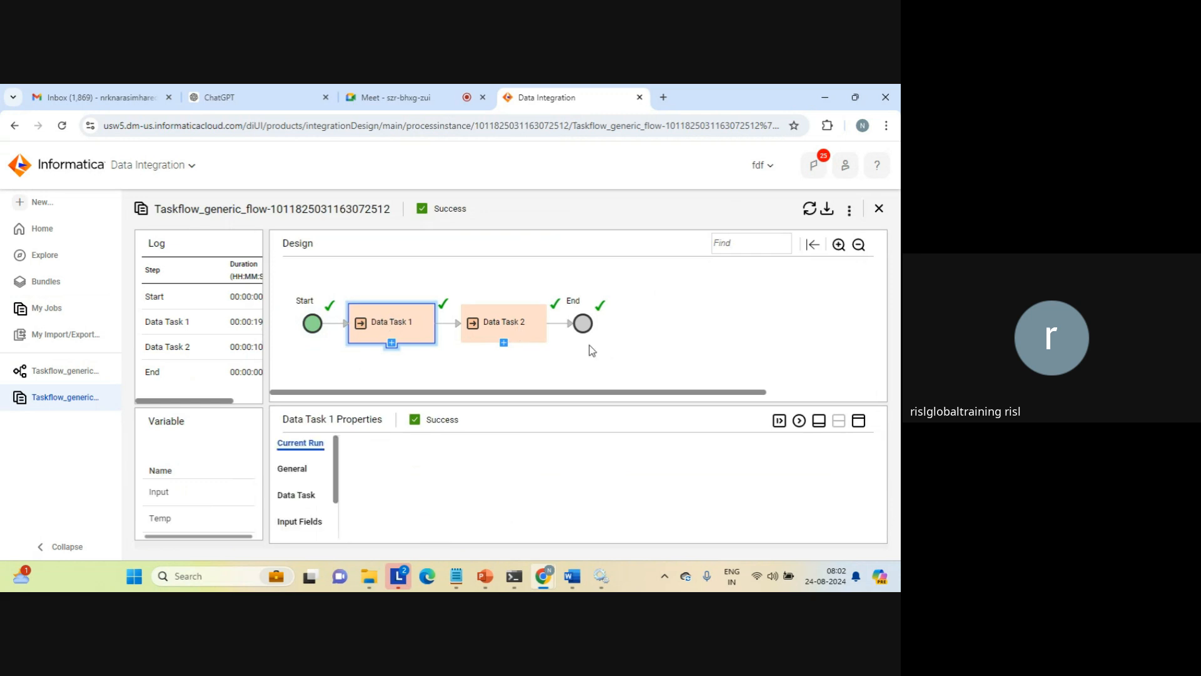
pyautogui.click(858, 421)
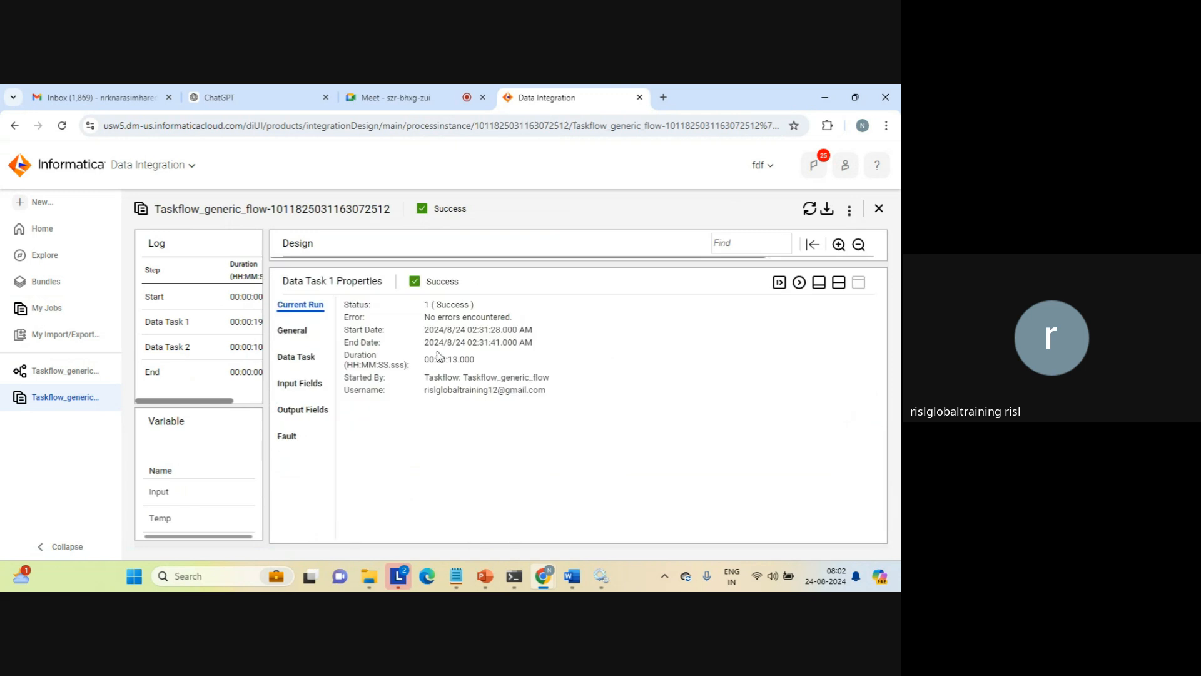
pyautogui.click(288, 354)
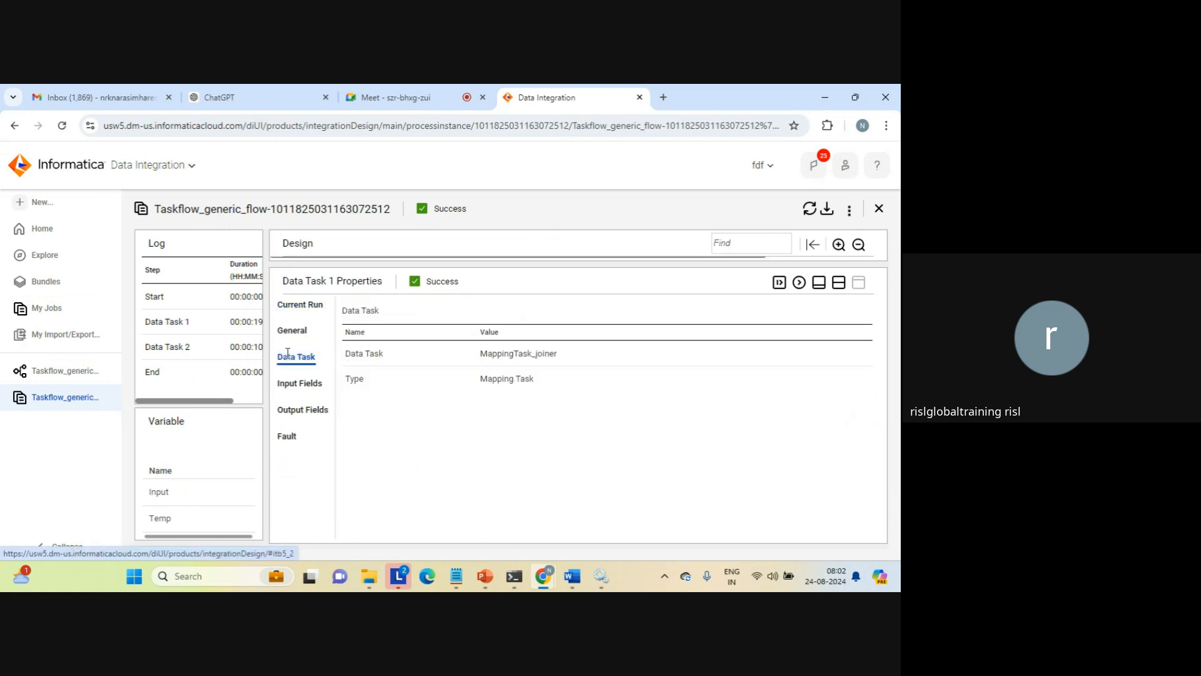
pyautogui.doubleClick(519, 354)
pyautogui.click(300, 383)
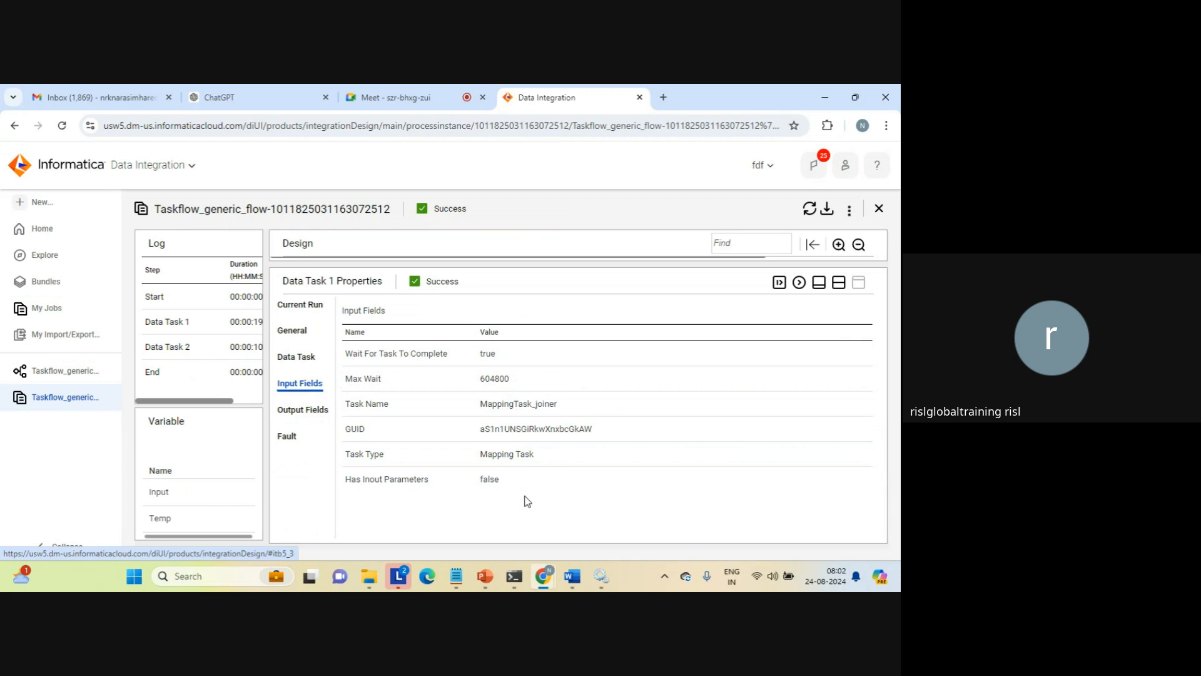
pyautogui.click(303, 409)
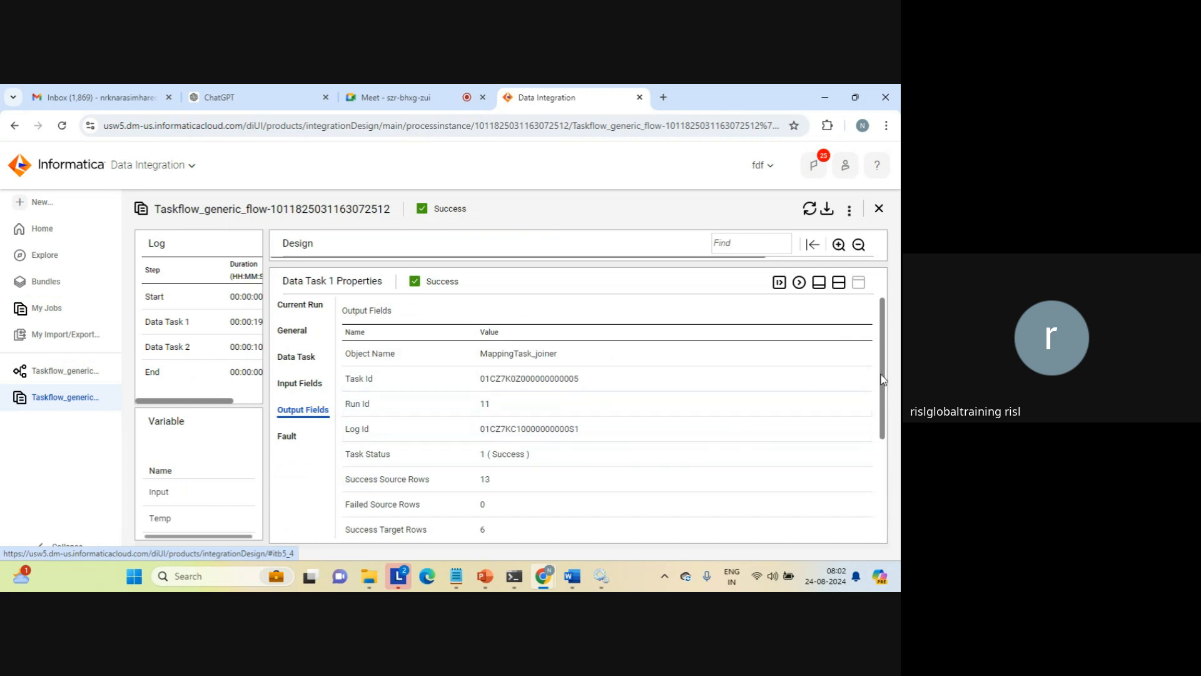
pyautogui.moveTo(883, 380); pyautogui.dragTo(873, 438)
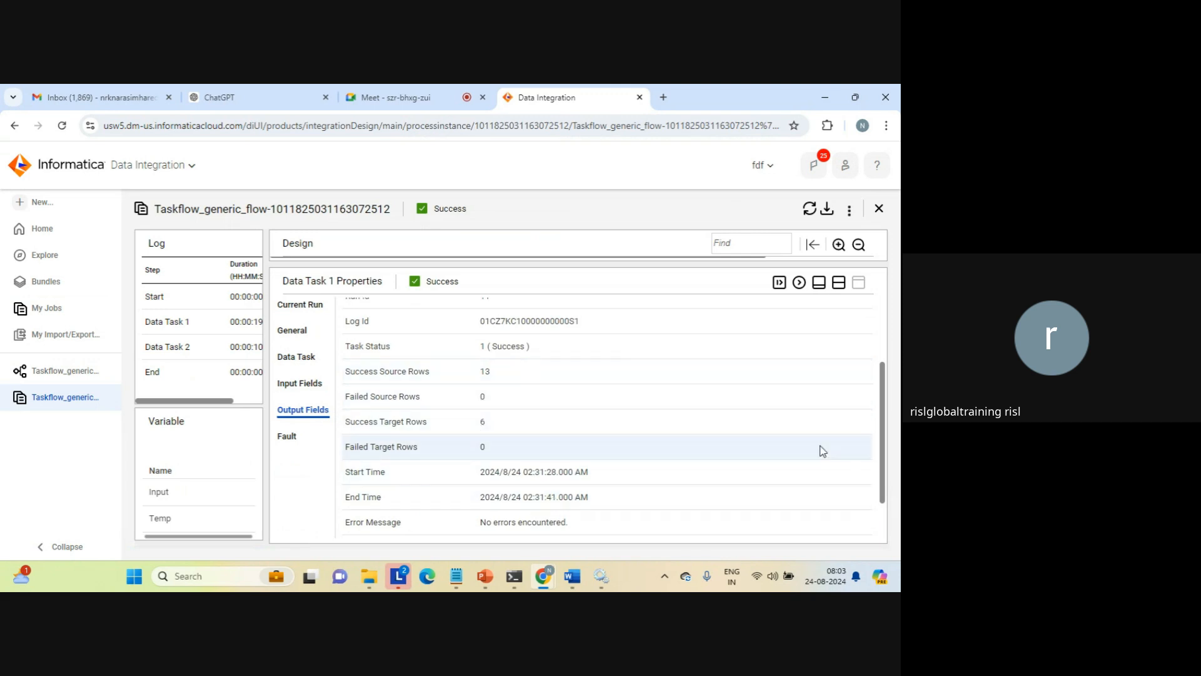
pyautogui.moveTo(881, 471); pyautogui.dragTo(870, 537)
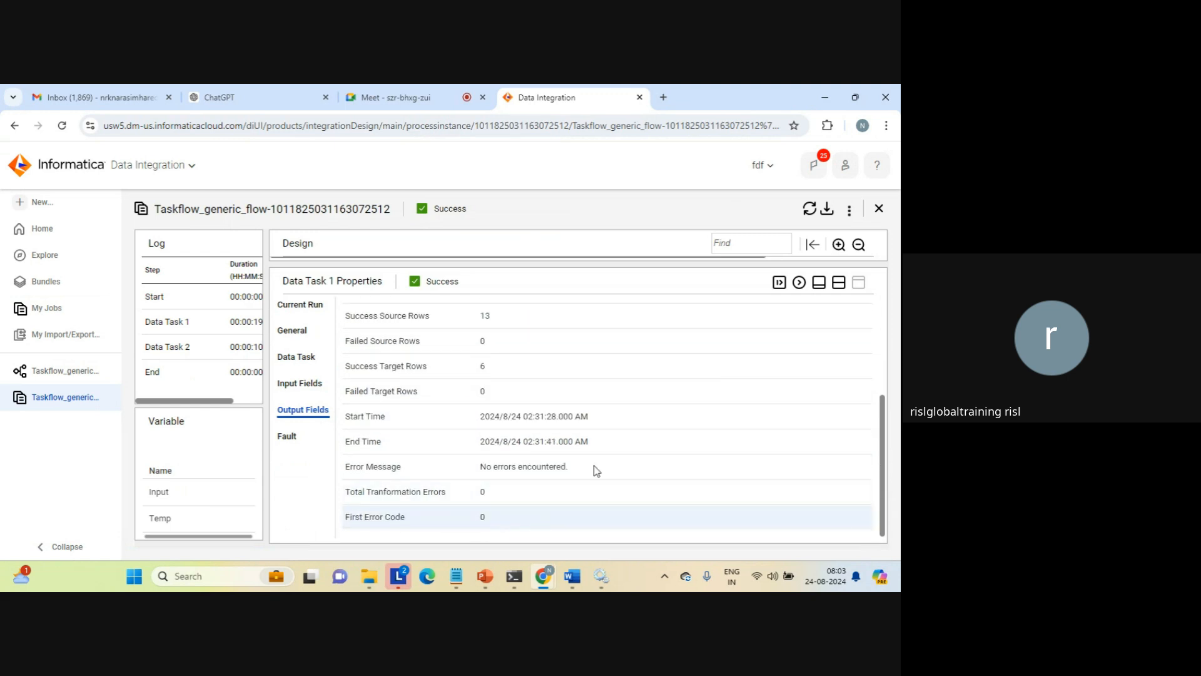
pyautogui.click(839, 282)
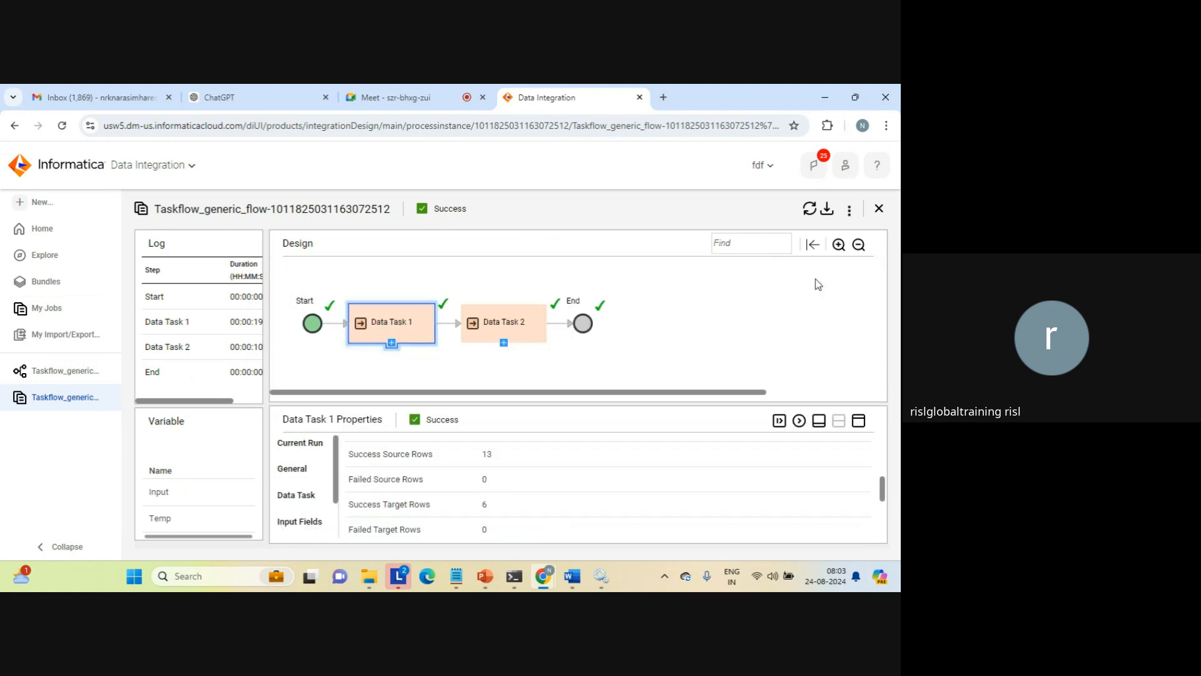
# Examine Data Task 2's run details, input fields and output fields including Task Status, and close the run view
pyautogui.click(500, 320)
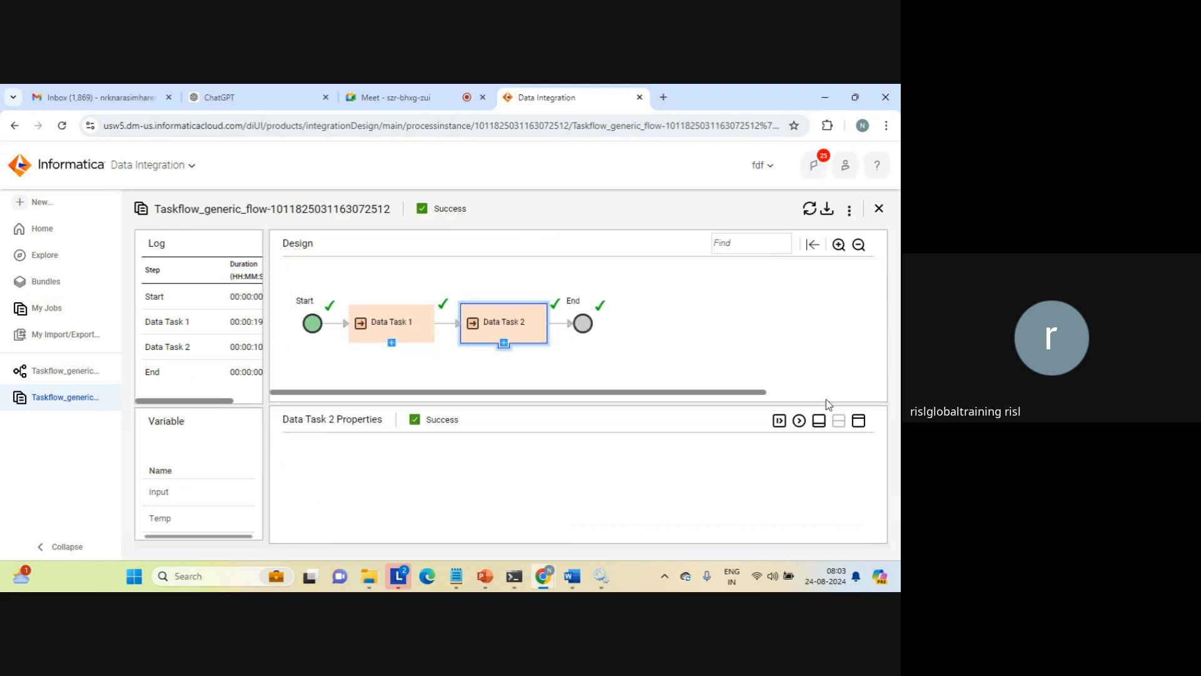
pyautogui.click(859, 421)
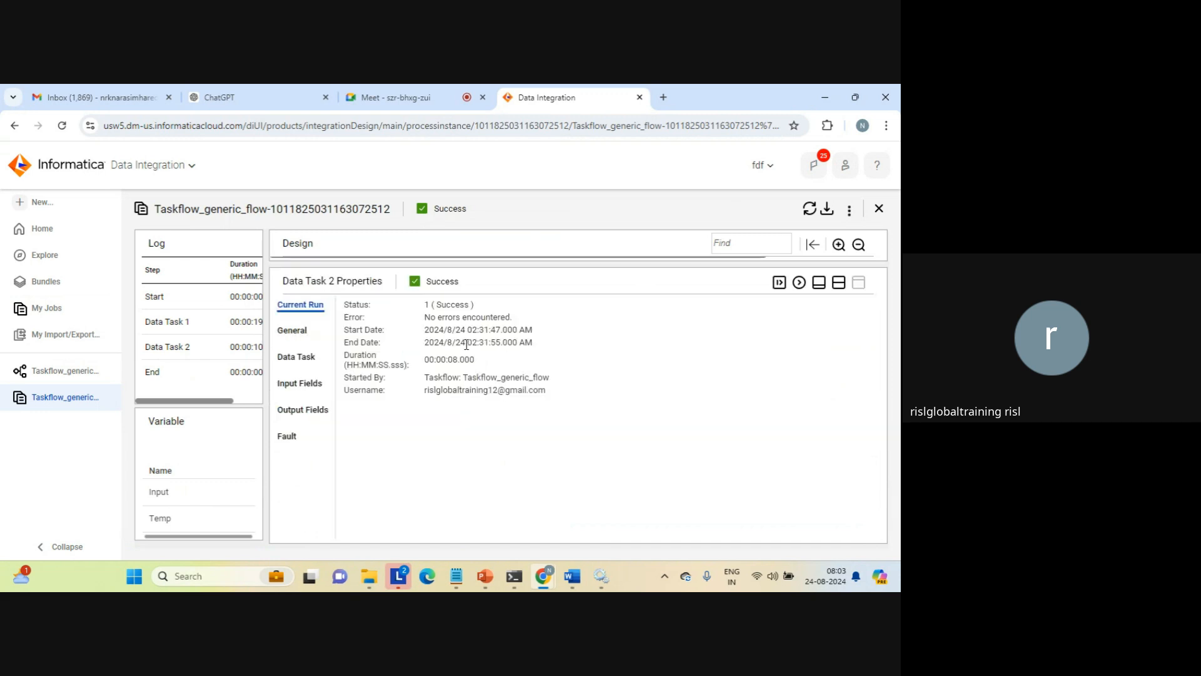
pyautogui.click(300, 383)
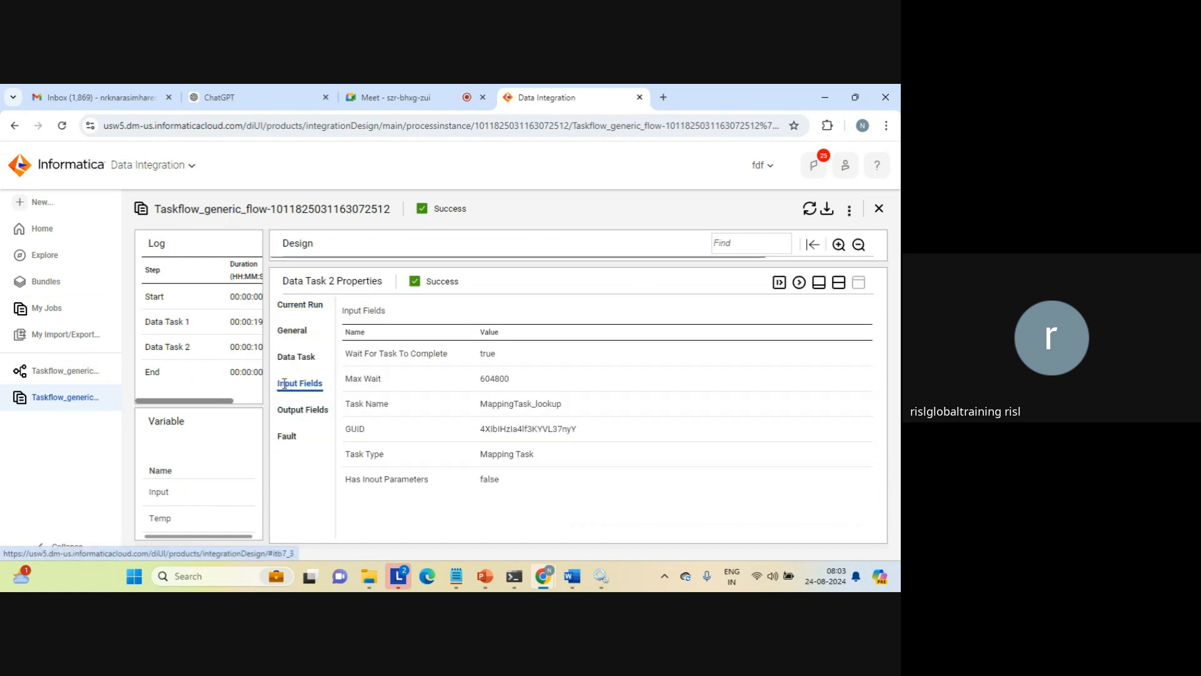
pyautogui.click(302, 412)
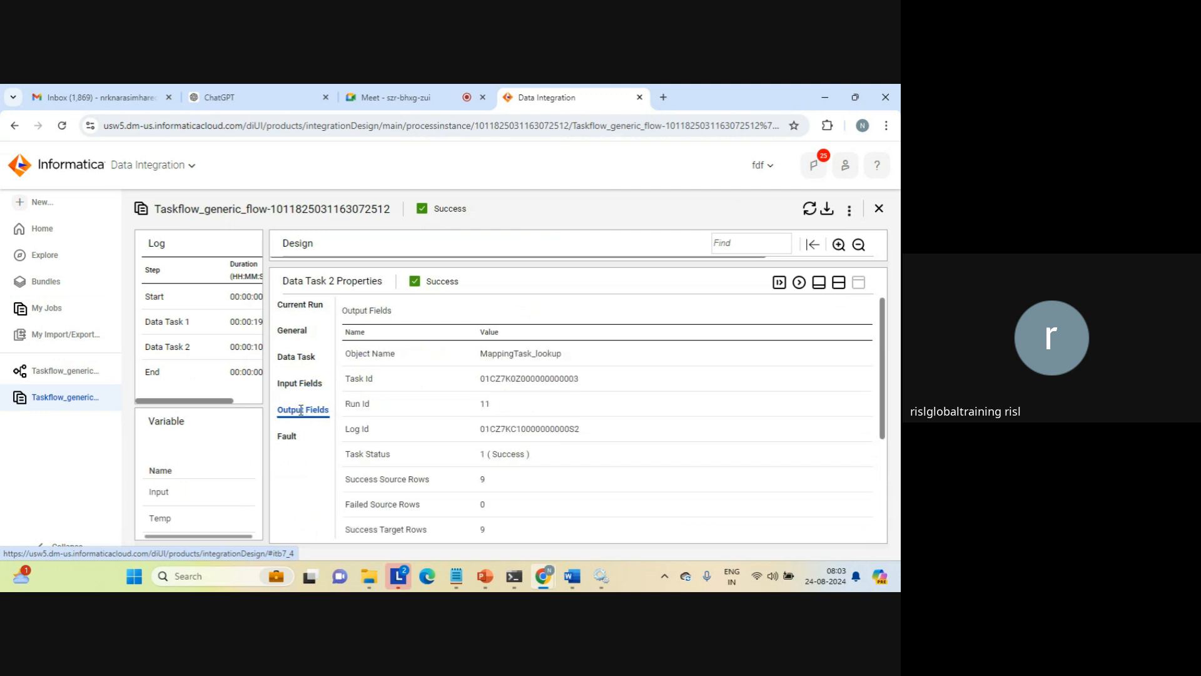
pyautogui.tripleClick(494, 453)
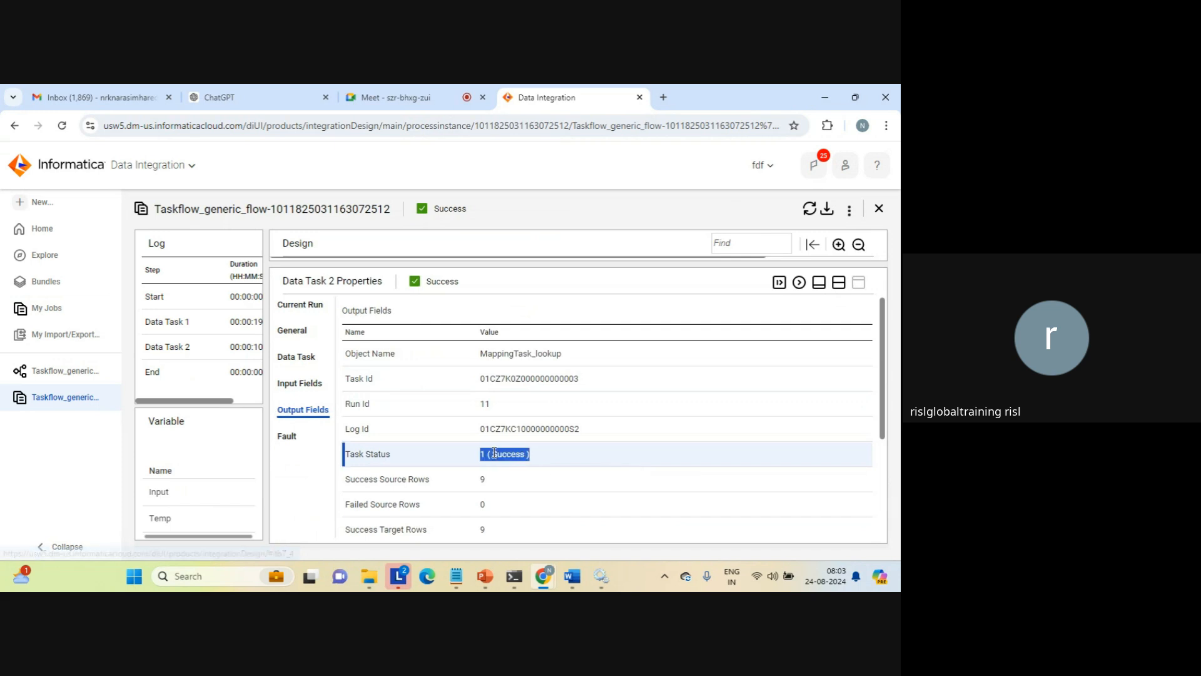
pyautogui.click(840, 283)
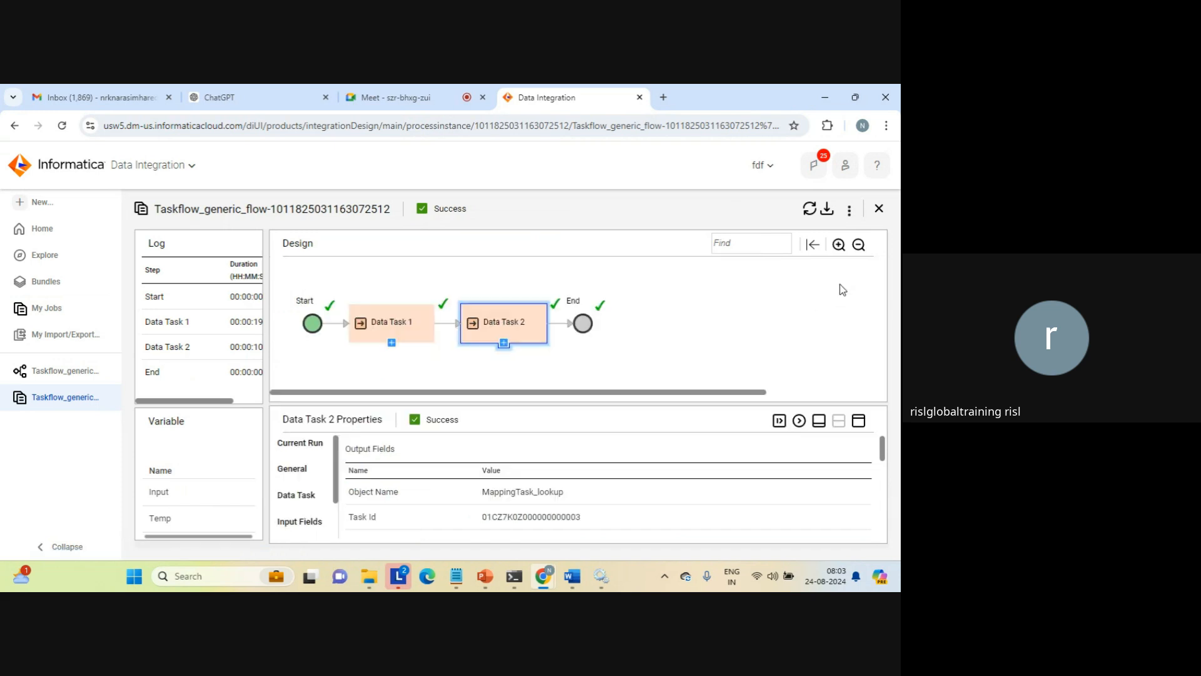
pyautogui.click(879, 210)
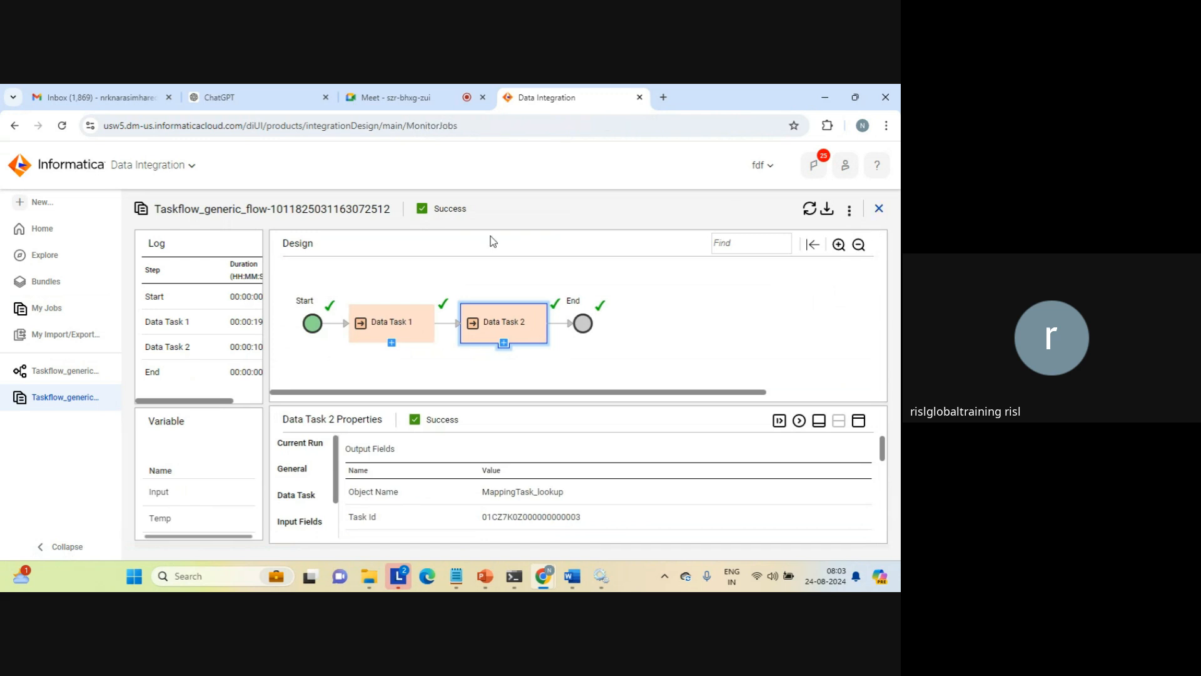
# Return to the Taskflow_generic_flow design and add a Notification Task between Data Task 2 and End
pyautogui.click(69, 371)
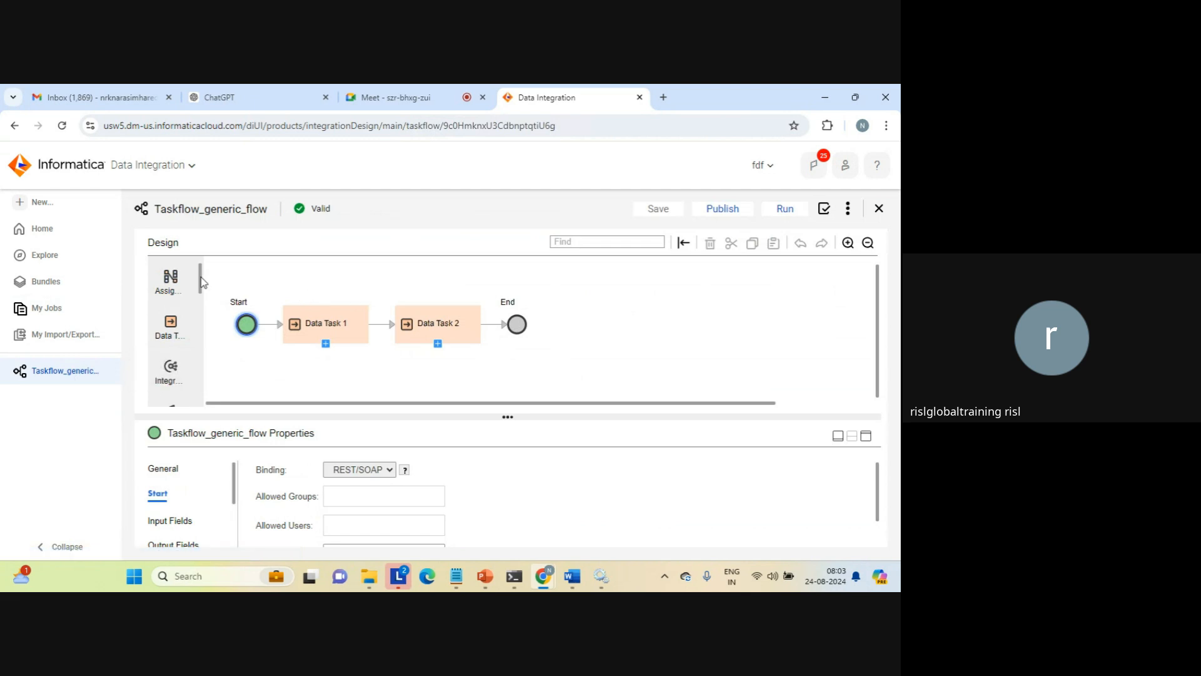
pyautogui.moveTo(200, 277); pyautogui.dragTo(198, 294)
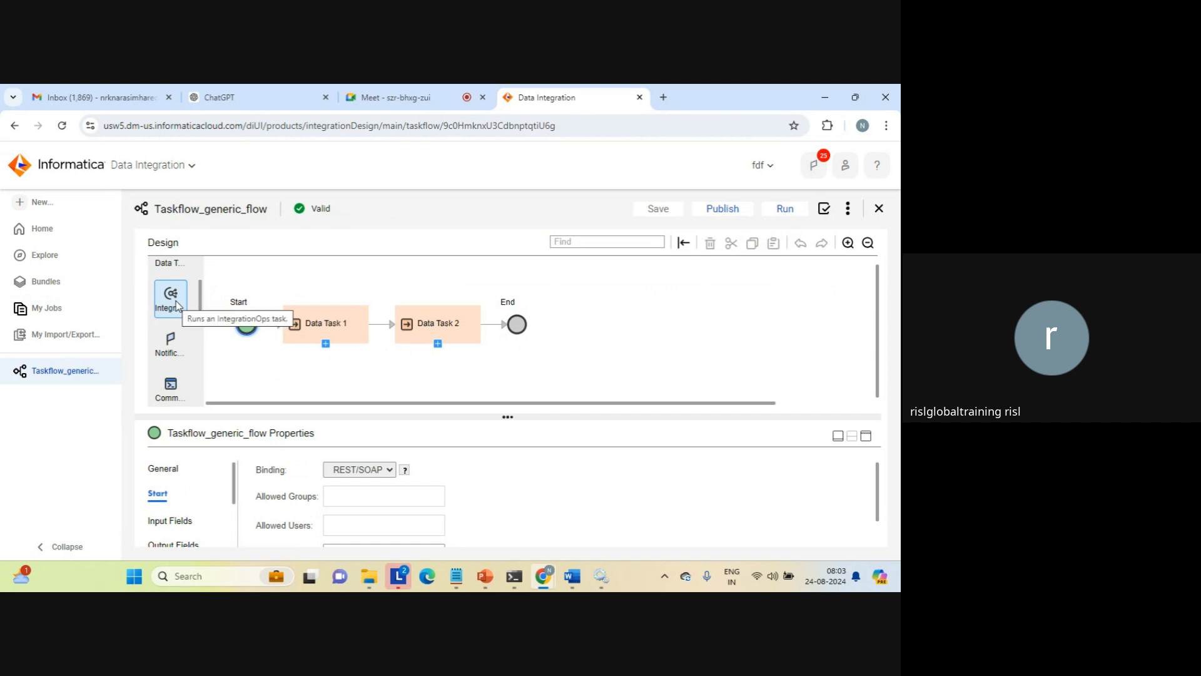
pyautogui.moveTo(174, 344); pyautogui.dragTo(491, 325)
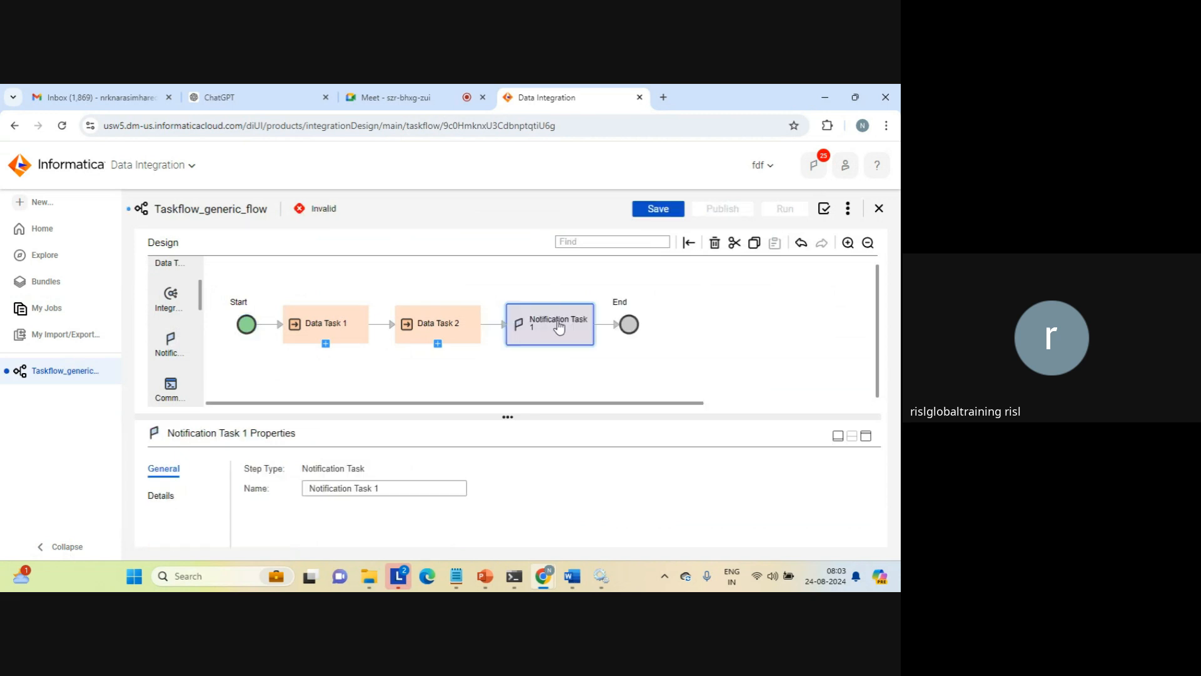
# In the notification task's details, enter the recipient's email address as Email To
pyautogui.click(161, 497)
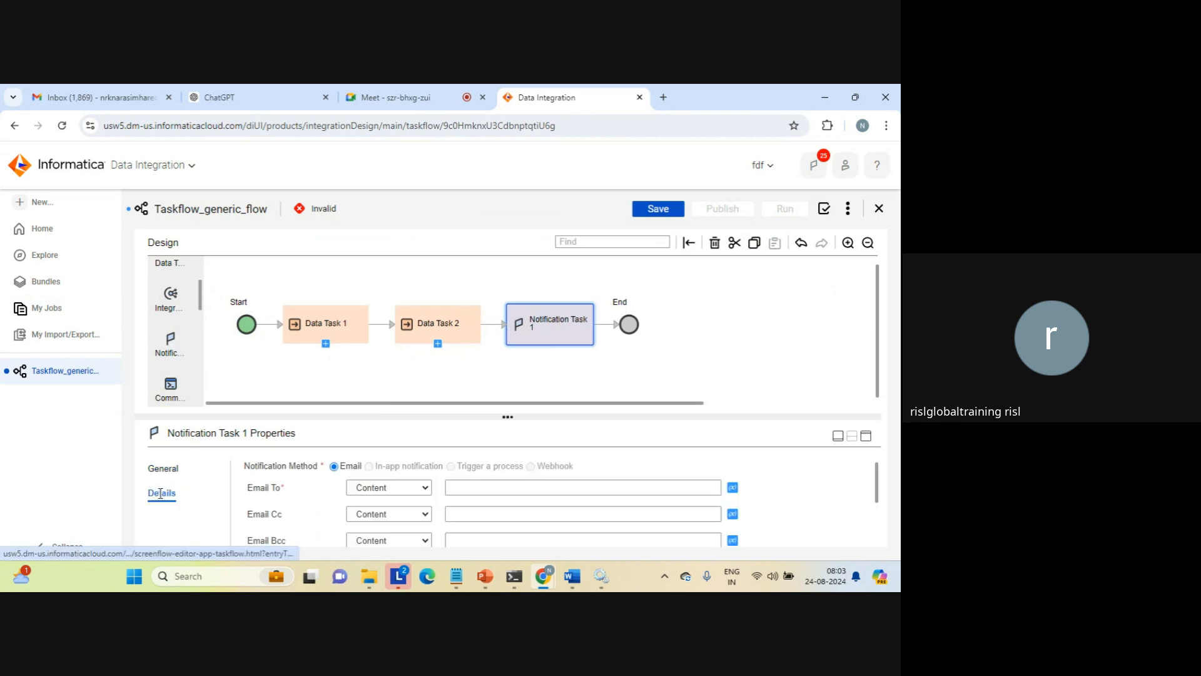
pyautogui.click(867, 436)
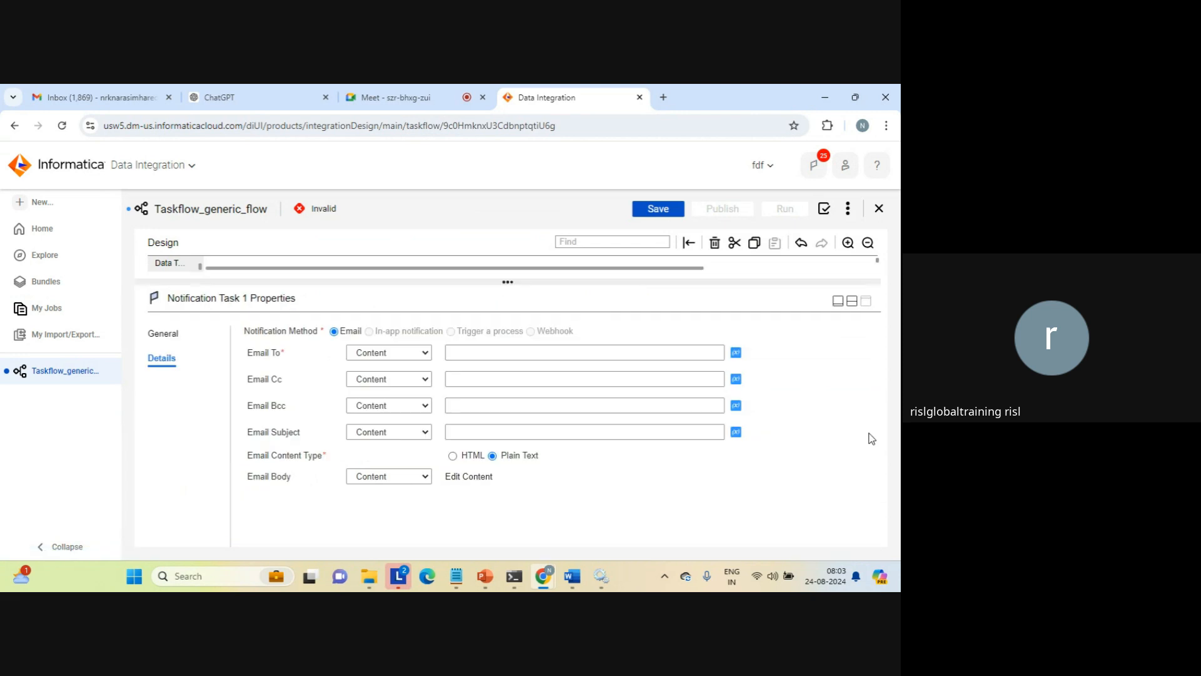
pyautogui.click(480, 353)
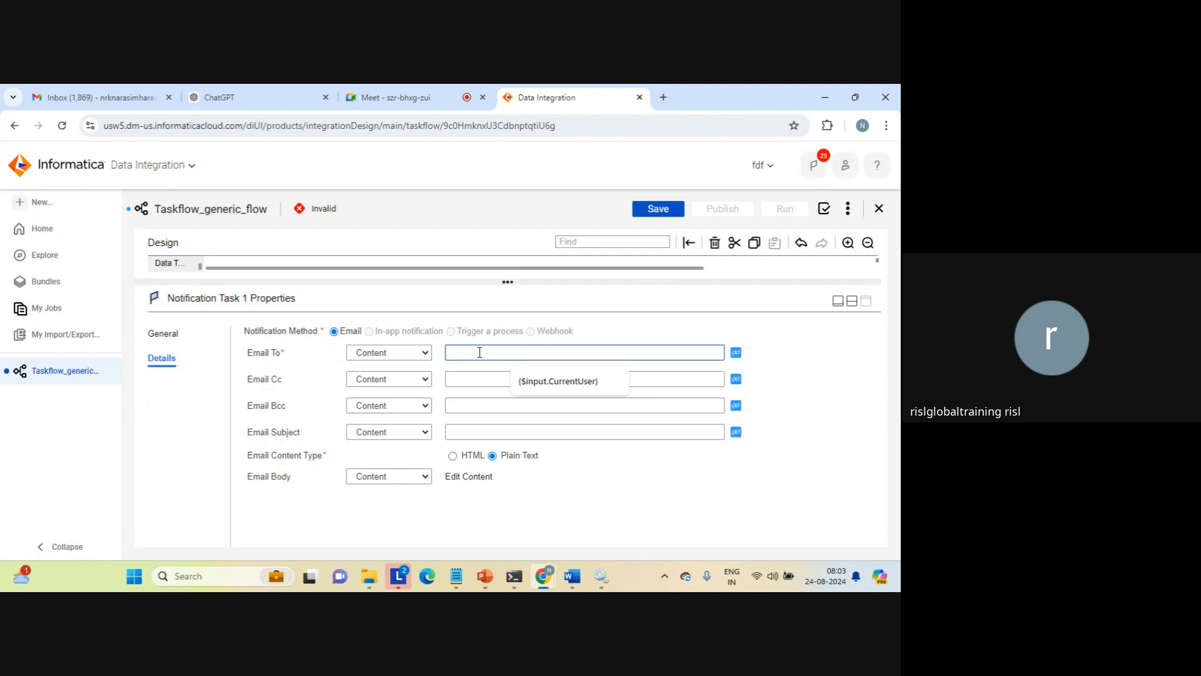
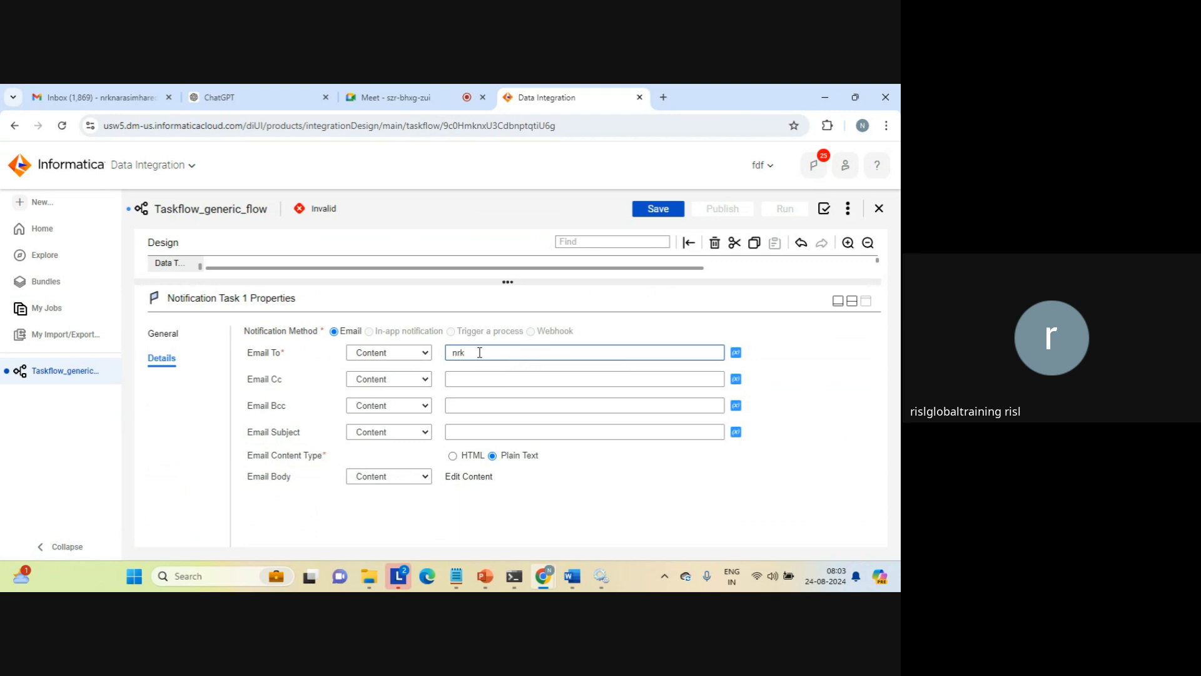
# Set the notification's email subject to "test notification step"
pyautogui.click(470, 432)
pyautogui.write('y')
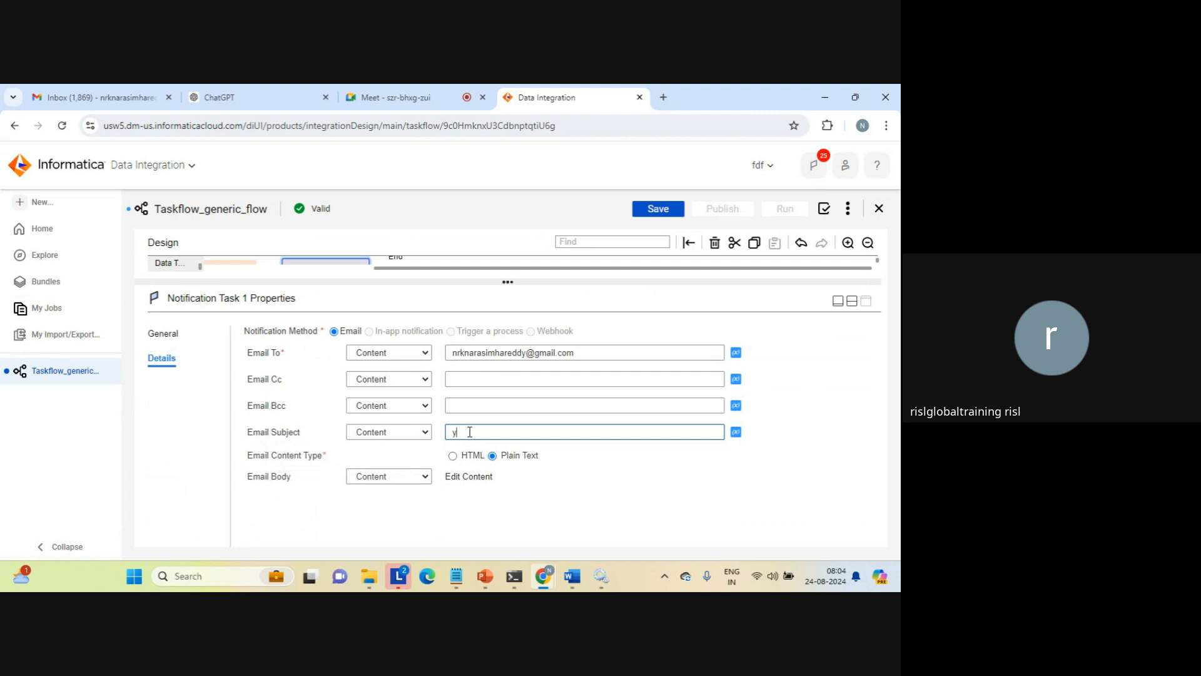
pyautogui.press('BackSpace')
pyautogui.write('test notification t')
pyautogui.press('BackSpace')
pyautogui.write('step')
# Examine the email body's source options, rich text editor and Insert Link dialog, and close the editor without adding content
pyautogui.click(419, 478)
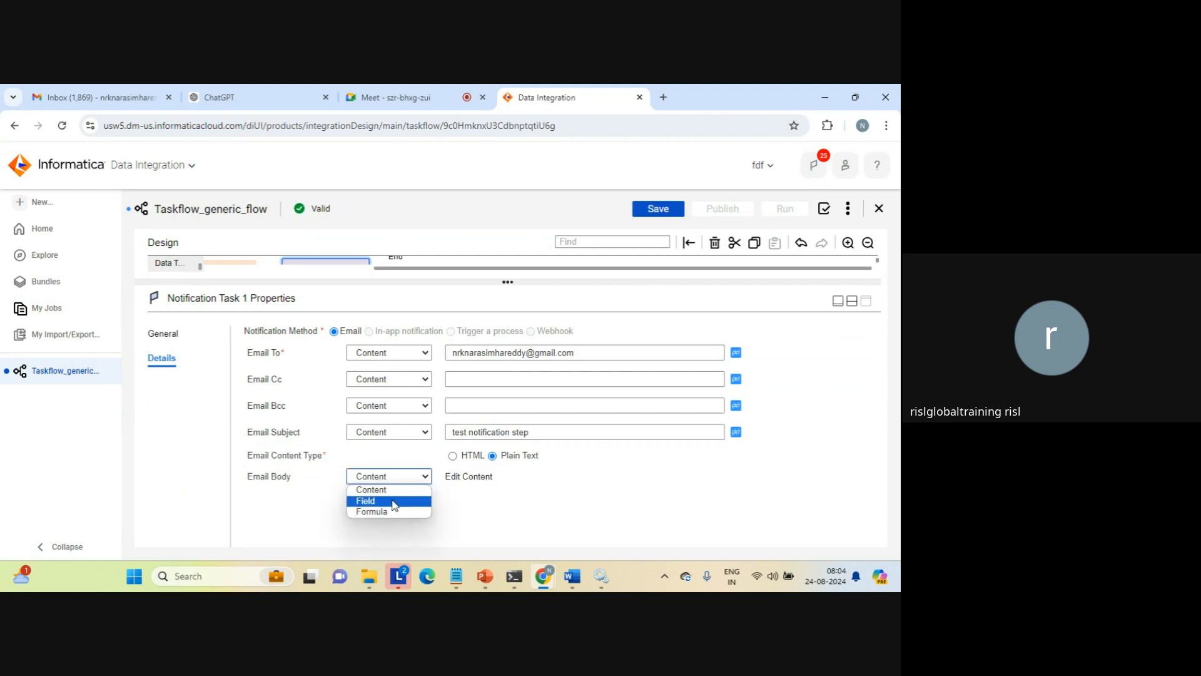
pyautogui.click(473, 497)
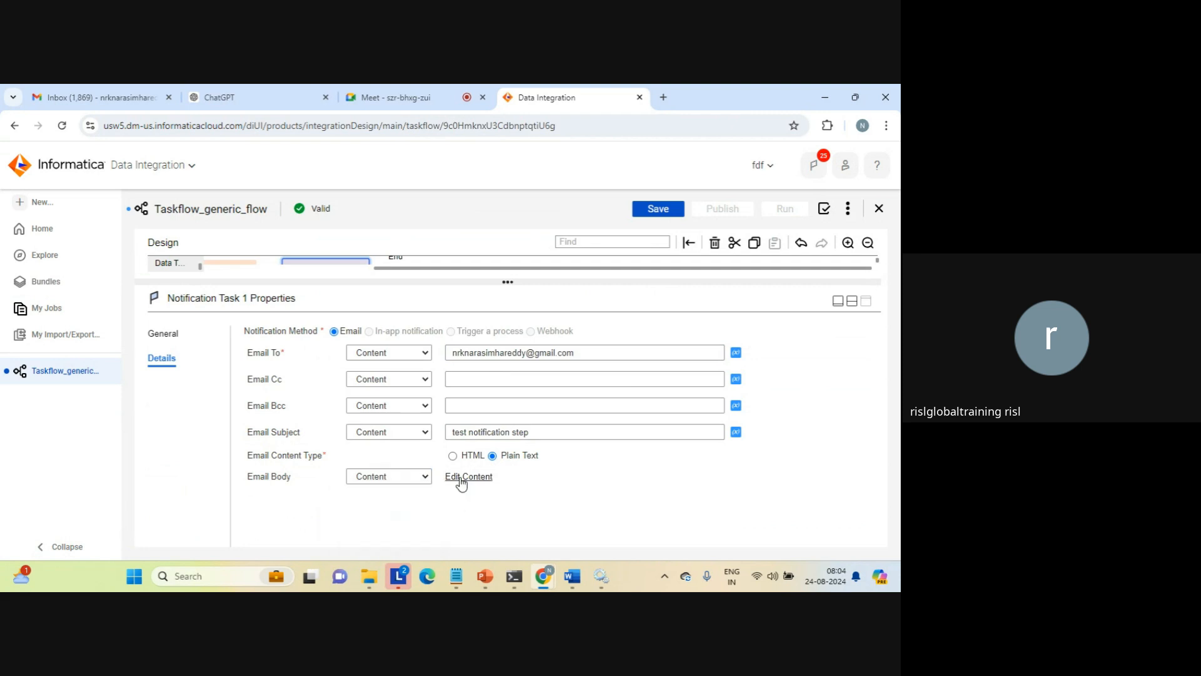
pyautogui.click(456, 480)
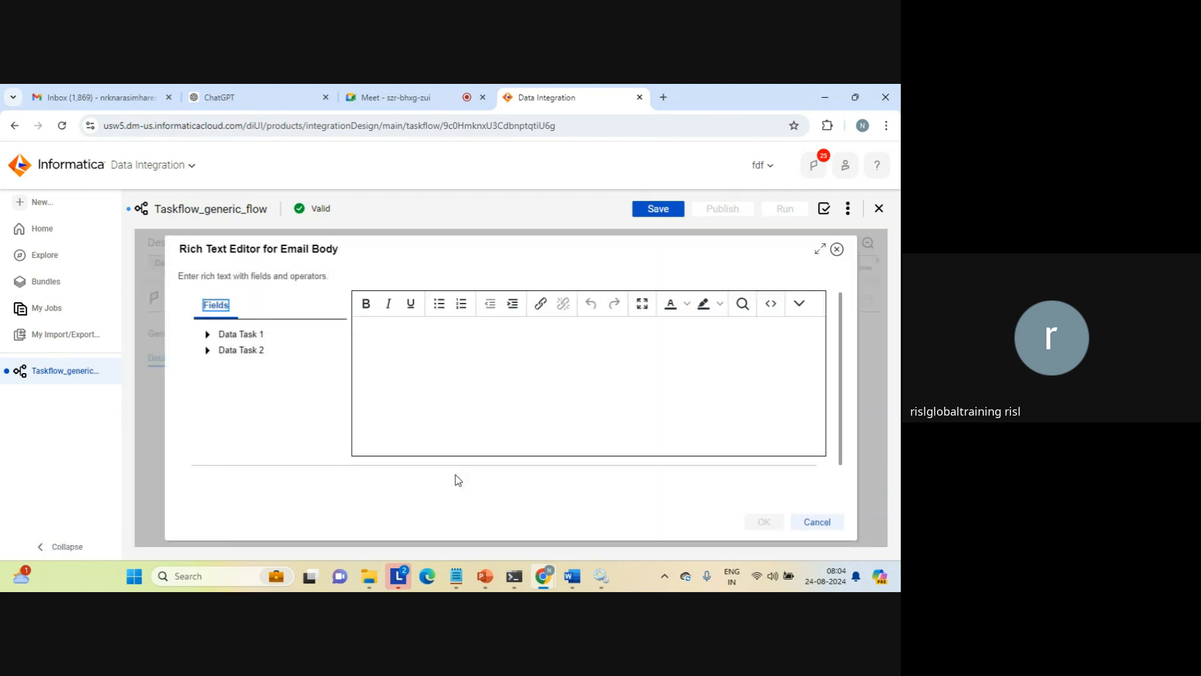
pyautogui.click(536, 307)
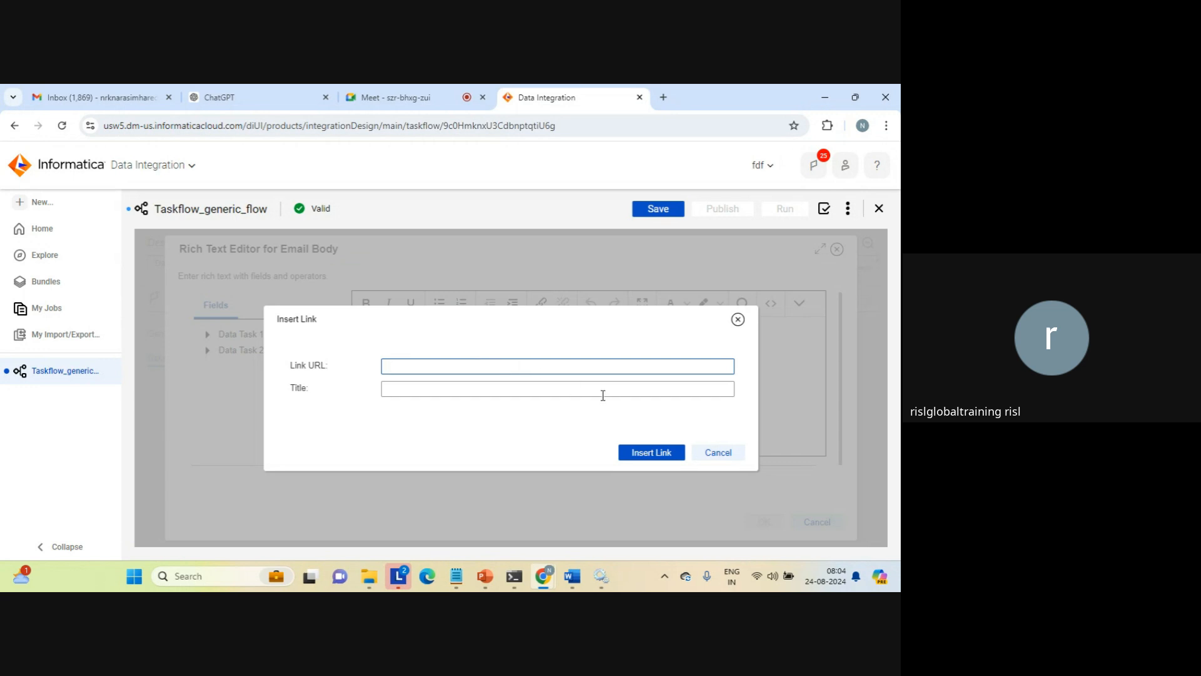
pyautogui.click(717, 451)
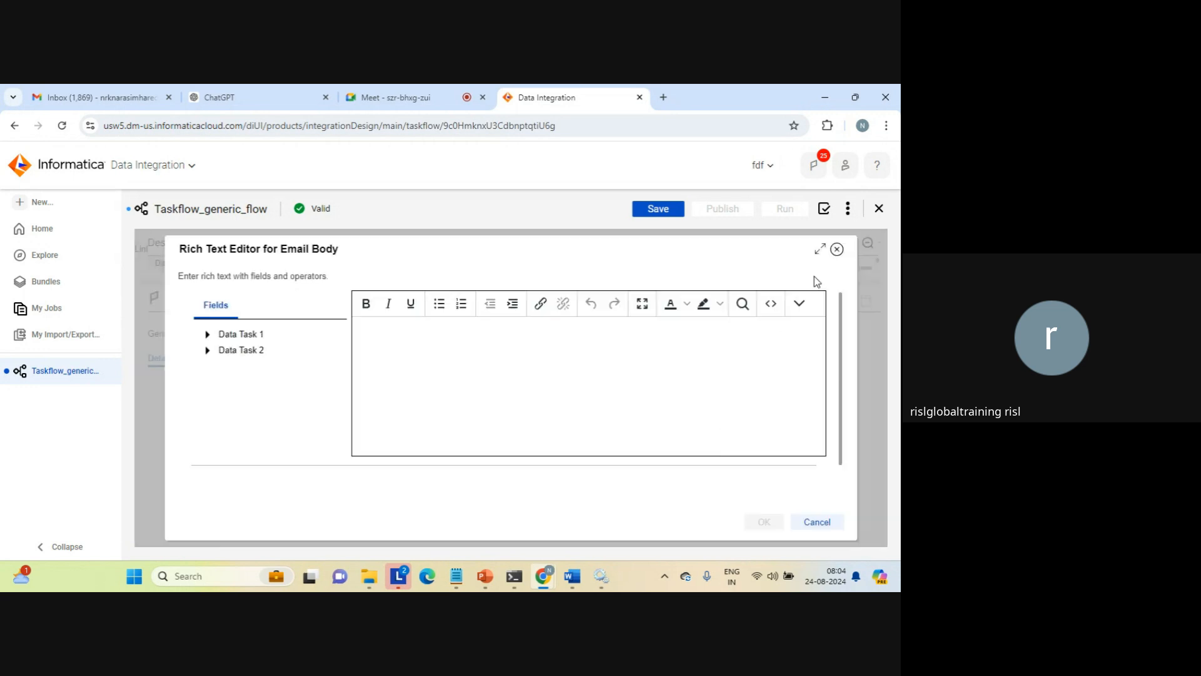
pyautogui.click(837, 250)
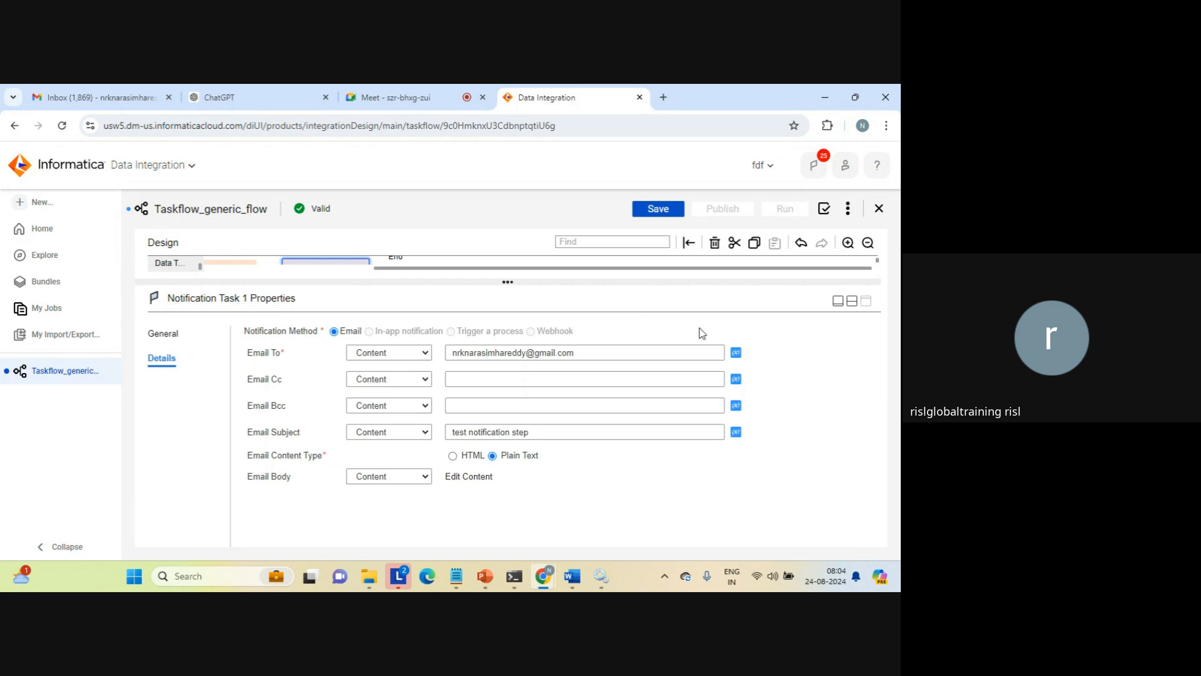
# Restore the split view of design and properties, save Taskflow_generic_flow, and run it
pyautogui.click(852, 306)
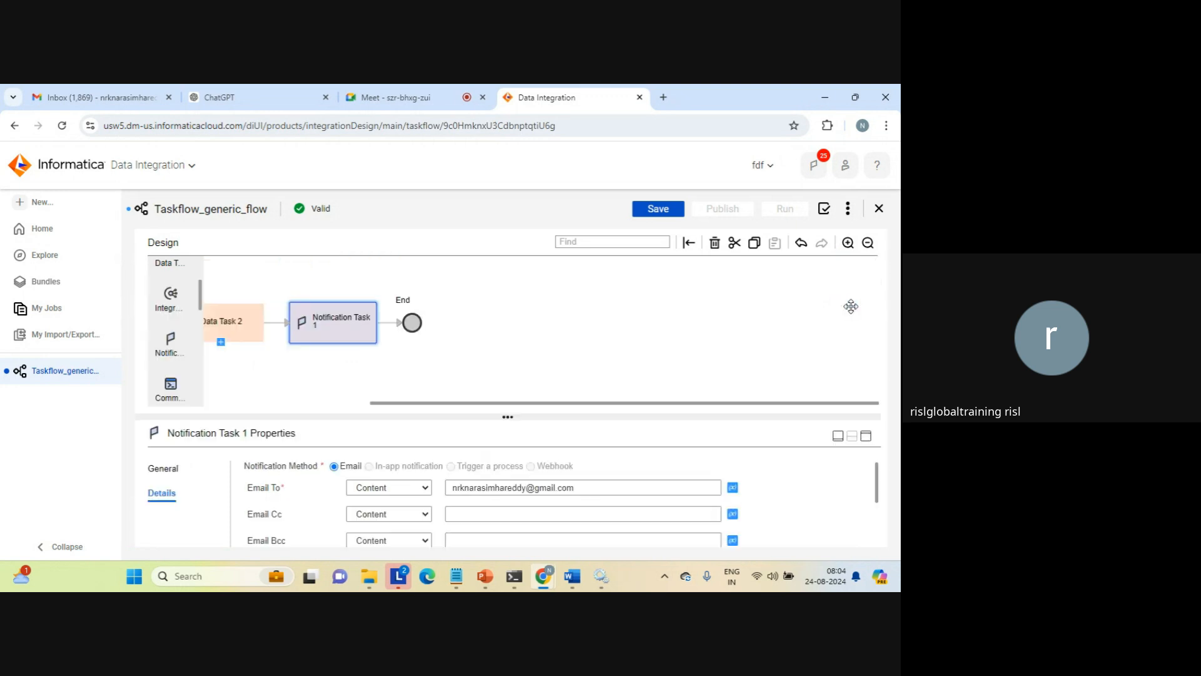
pyautogui.click(598, 338)
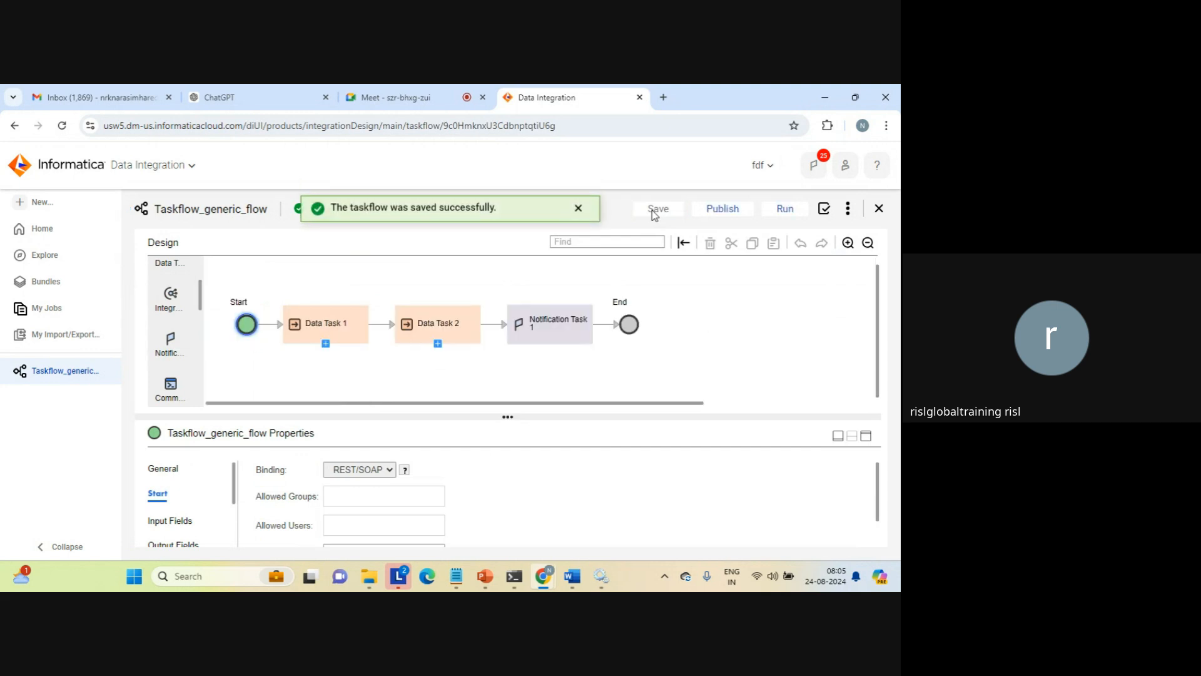
pyautogui.click(779, 212)
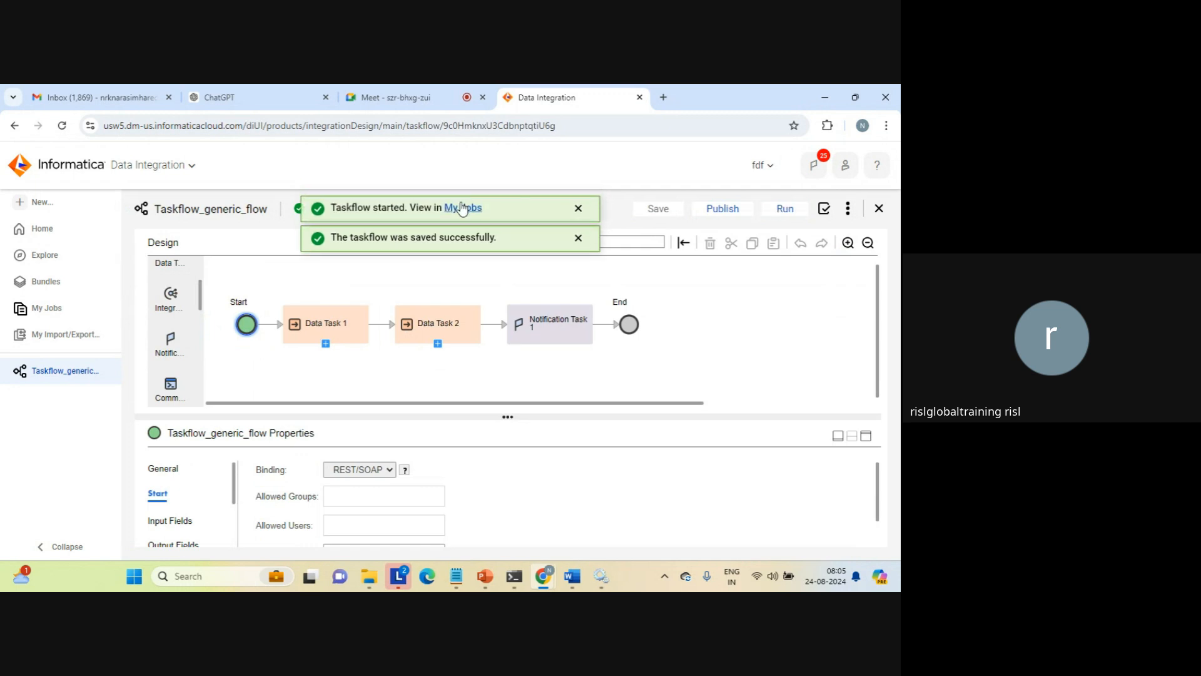
# View the taskflow run in My Jobs, dismiss the start message, and refresh the job list
pyautogui.click(460, 209)
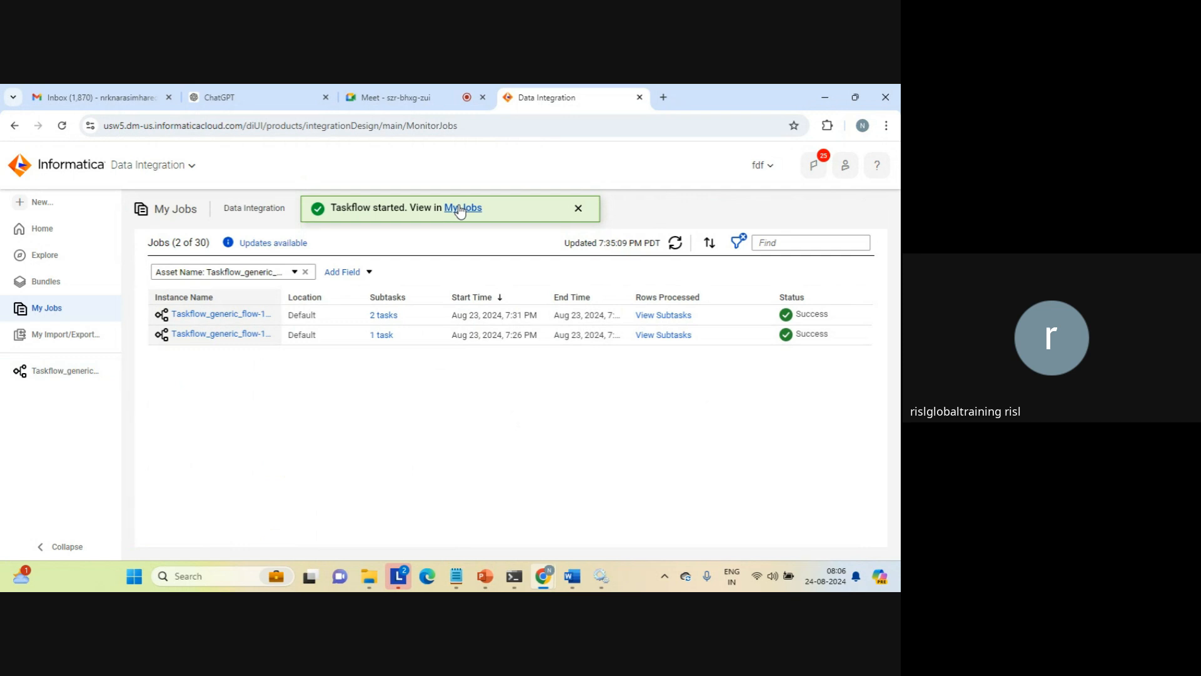
pyautogui.tripleClick(577, 209)
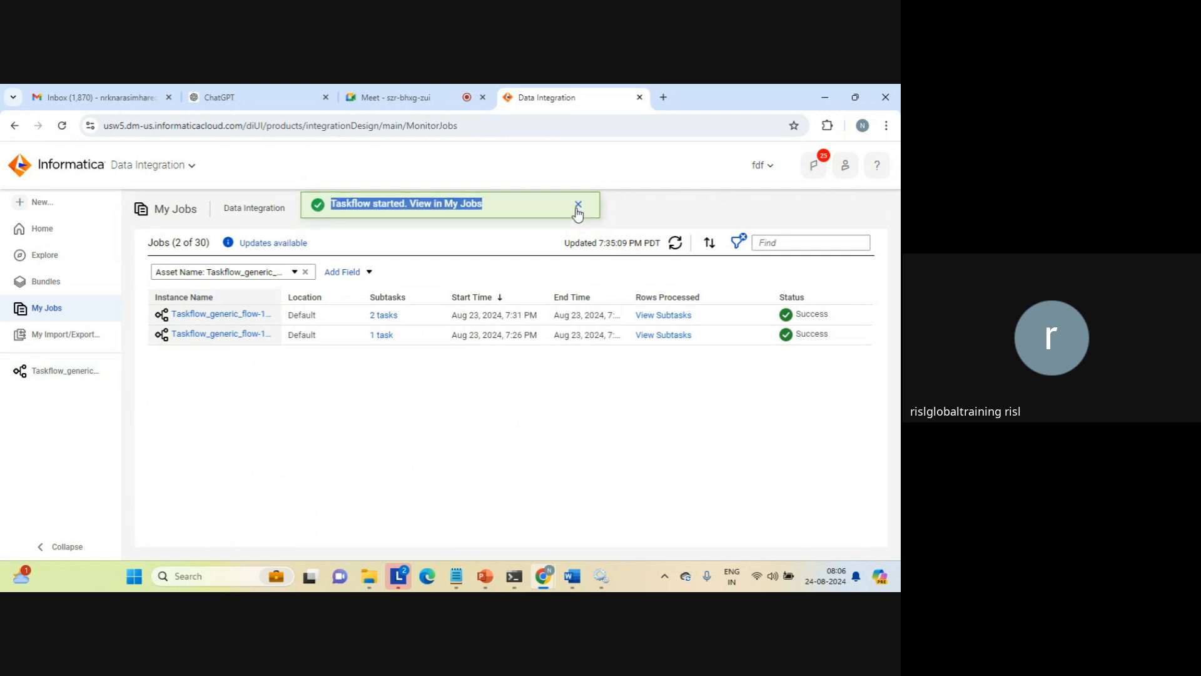
pyautogui.click(578, 211)
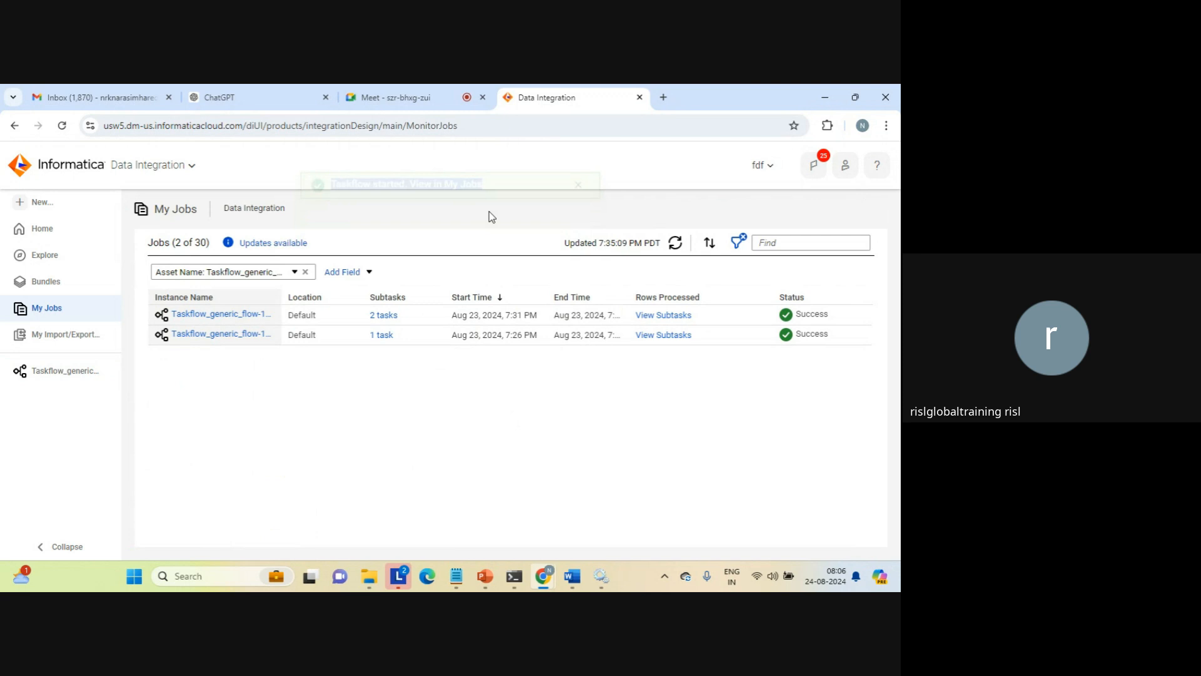
pyautogui.click(676, 244)
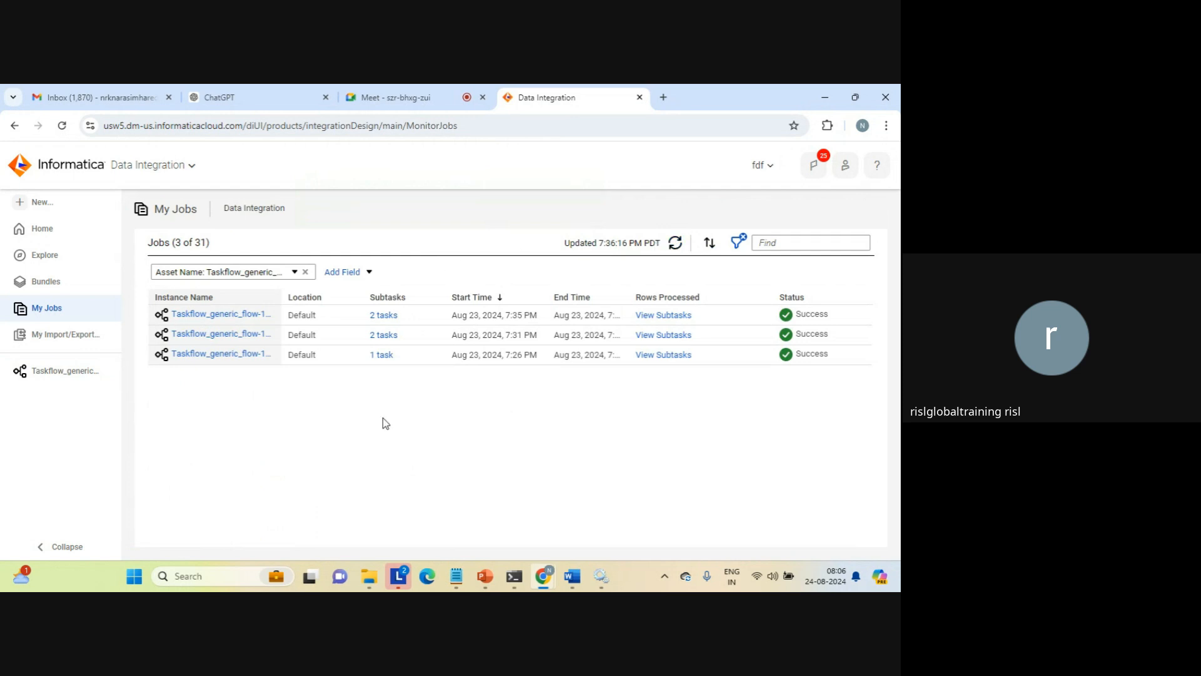
# Switch to Gmail, open the "test notification step" email from the inbox, and return to the Taskflow_generic_flow design in Data Integration
pyautogui.click(109, 93)
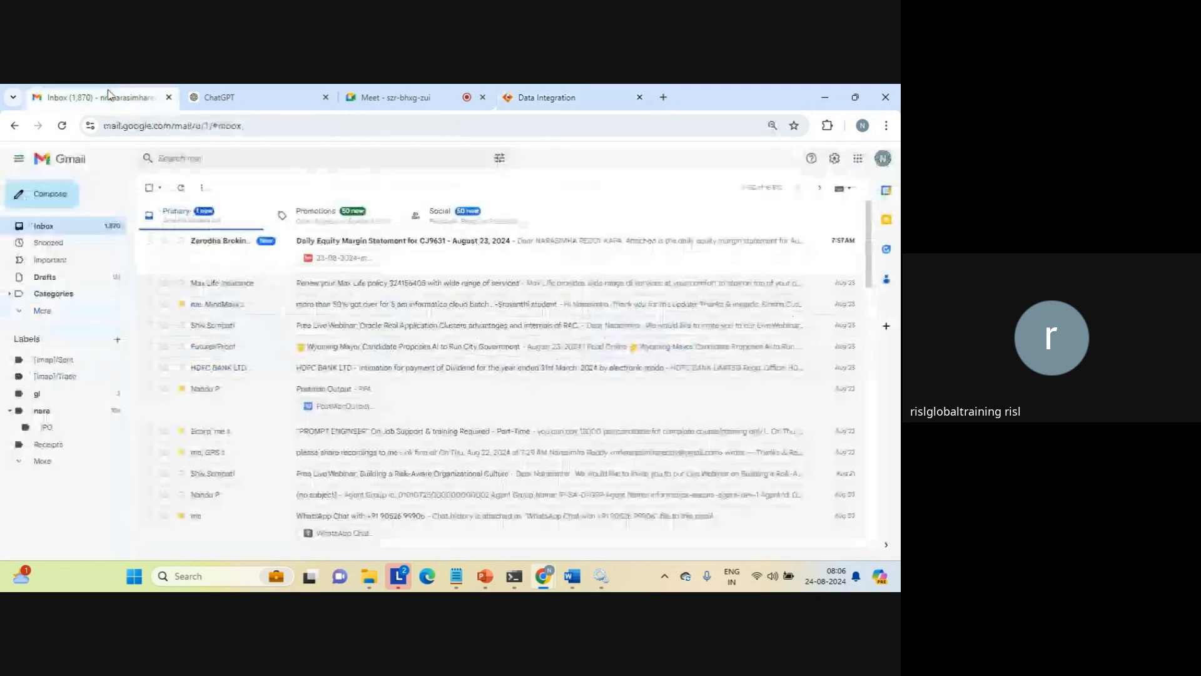
pyautogui.click(47, 229)
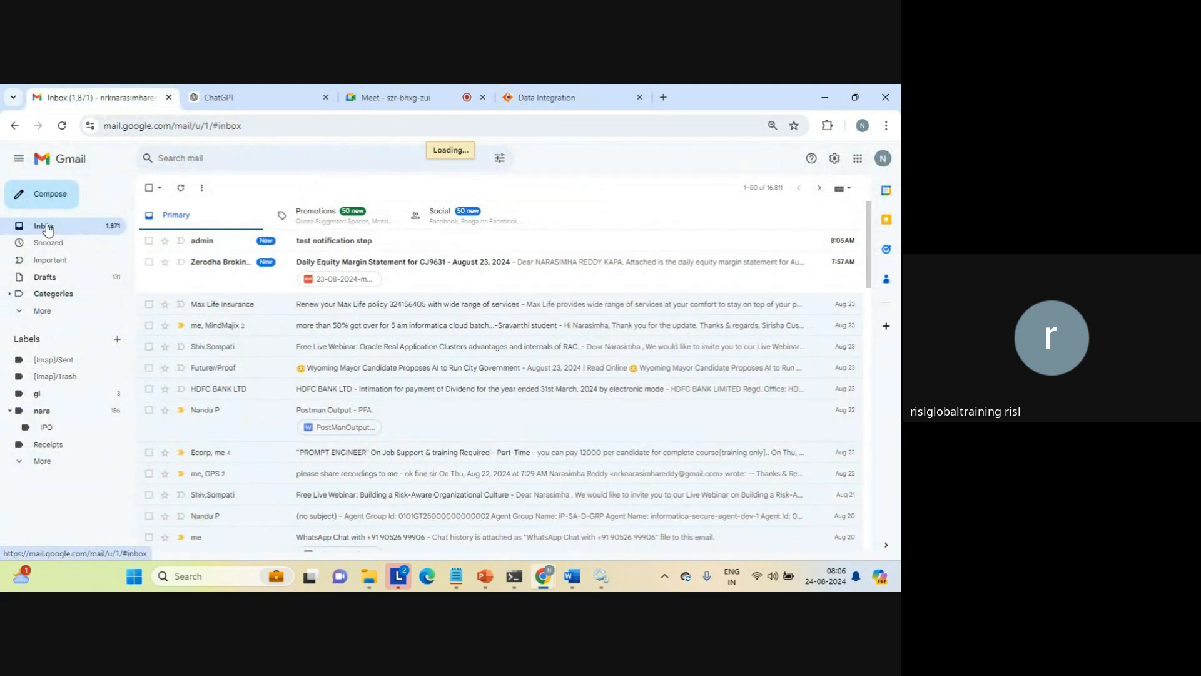
pyautogui.click(337, 245)
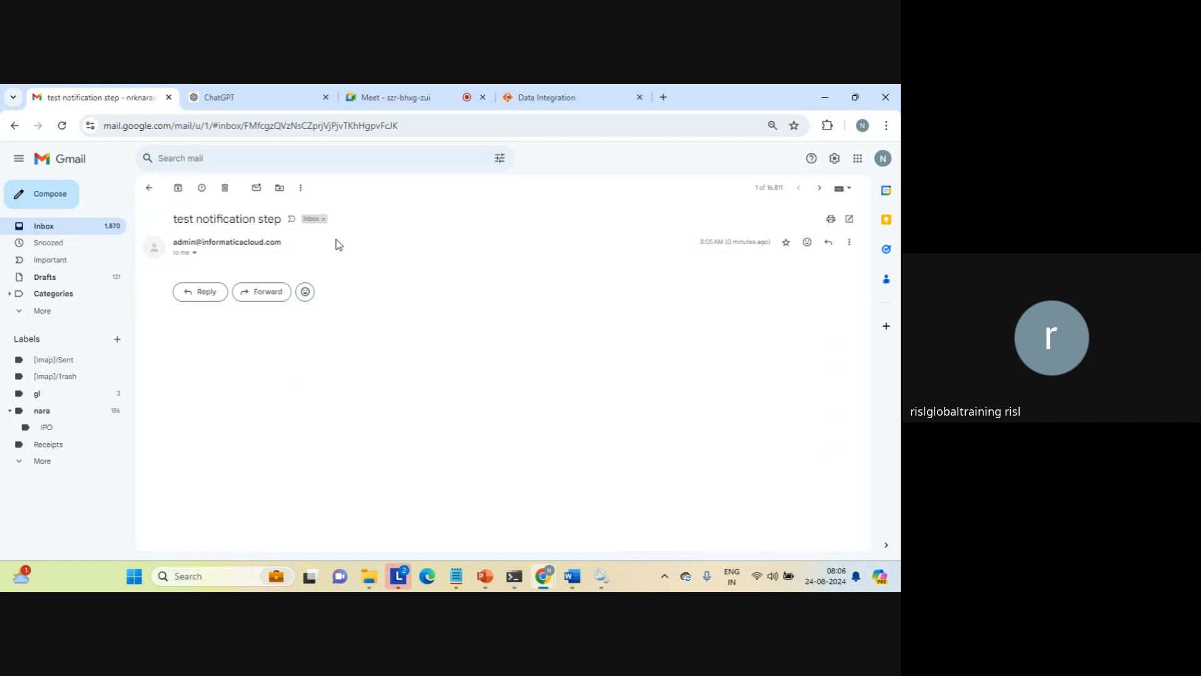
pyautogui.tripleClick(224, 221)
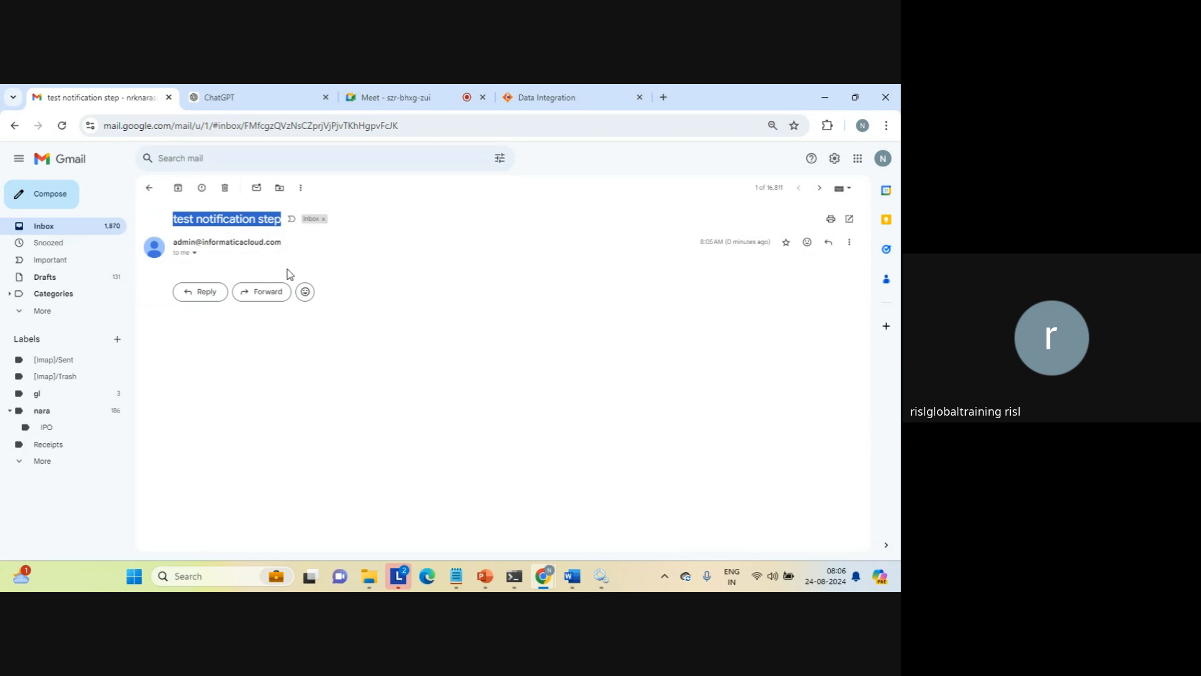
pyautogui.click(550, 99)
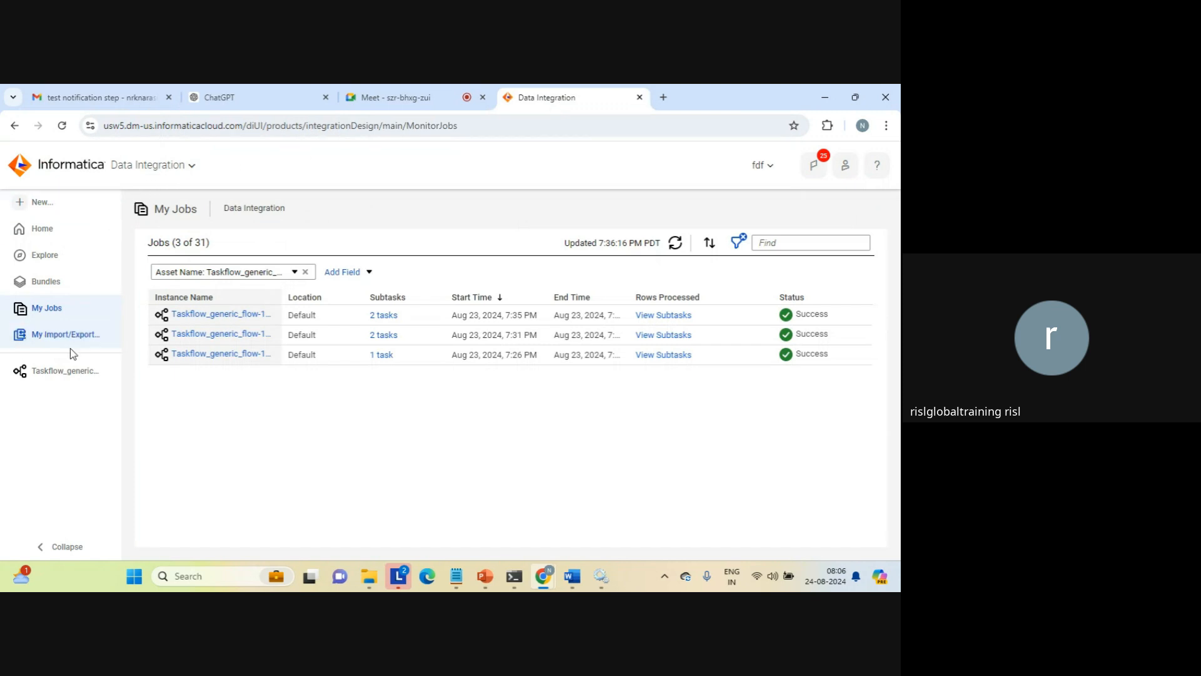
pyautogui.click(52, 373)
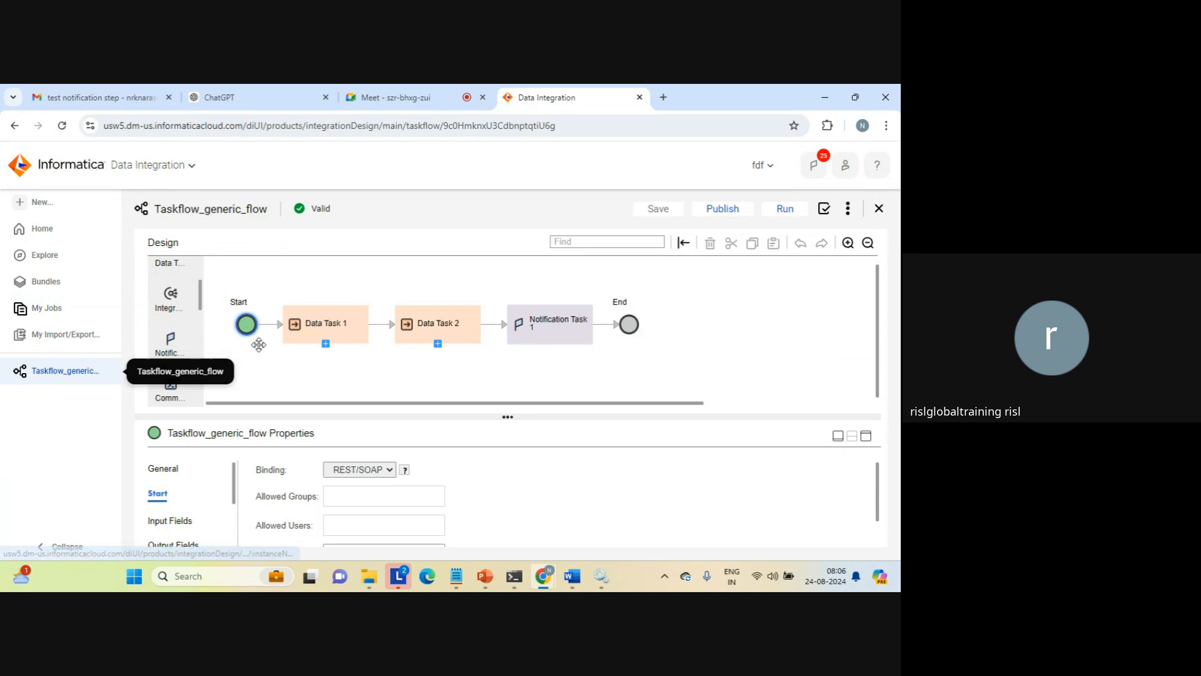
# Try a File Watch Task between Notification Task 1 and End, view its File Watch Task settings, and delete it
pyautogui.scroll(-2, 199, 305)
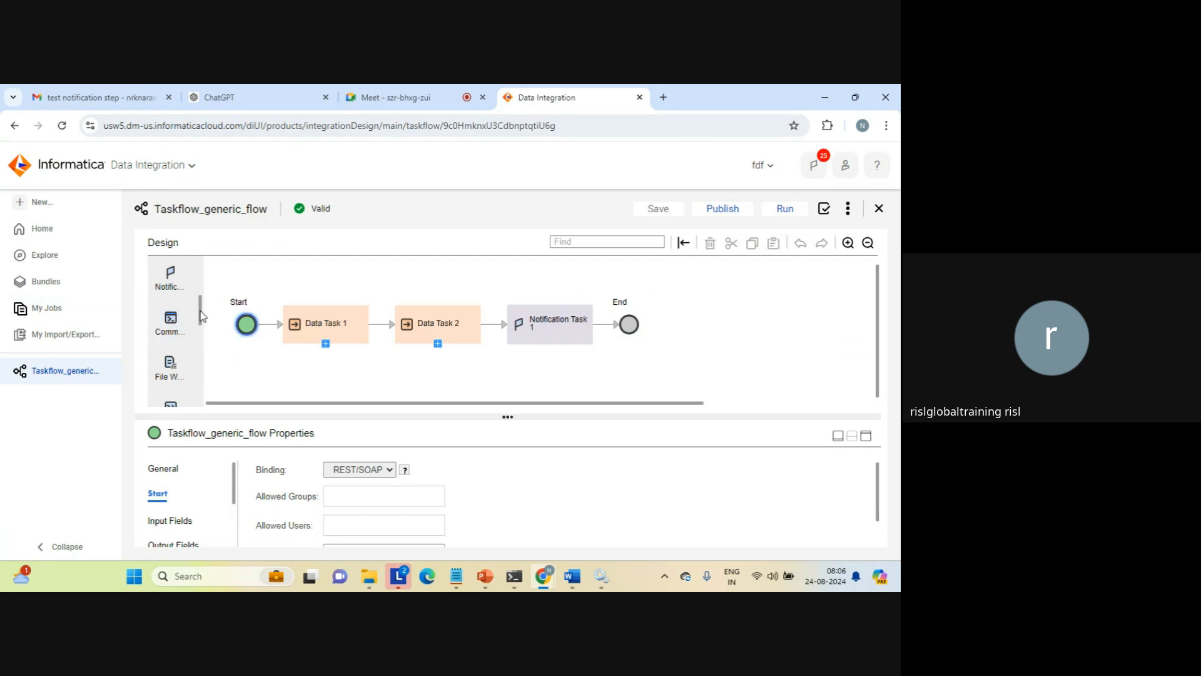
pyautogui.scroll(-3, 200, 316)
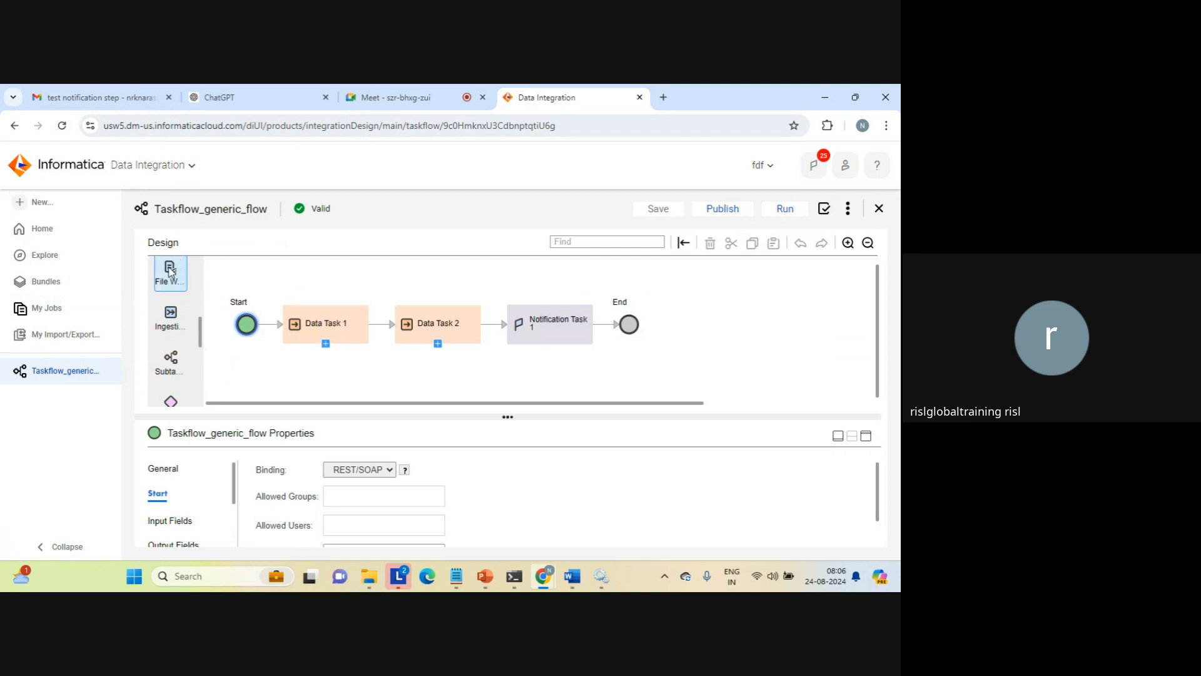
pyautogui.moveTo(170, 270); pyautogui.dragTo(601, 326)
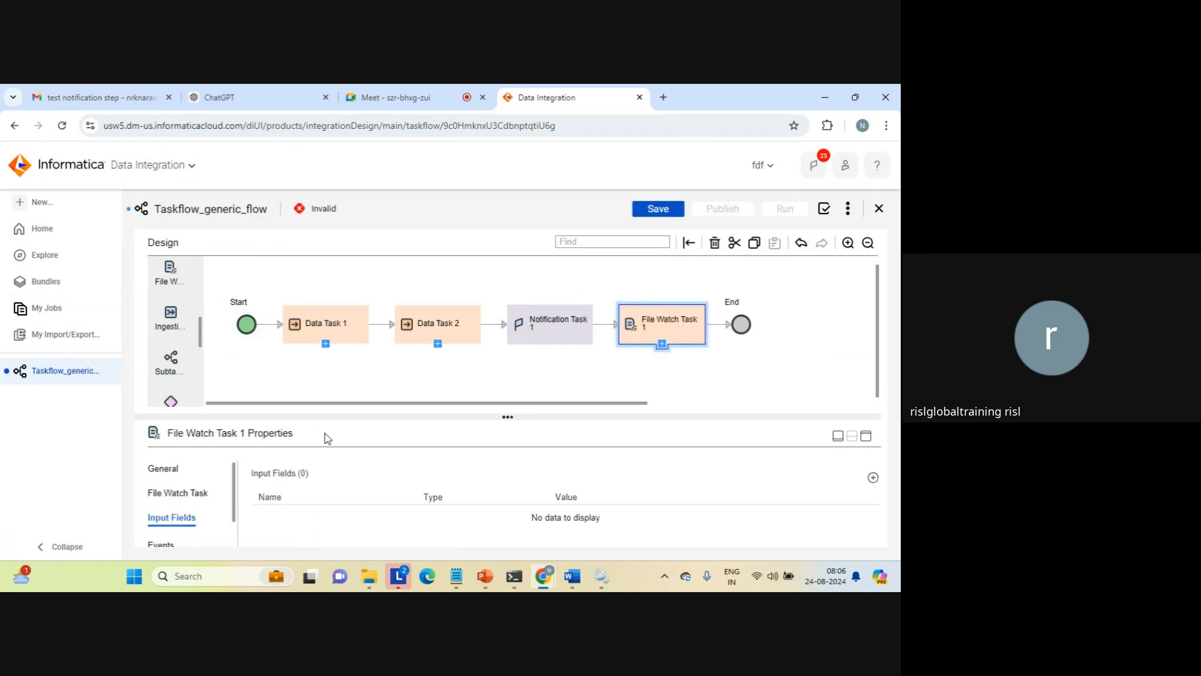
pyautogui.click(194, 492)
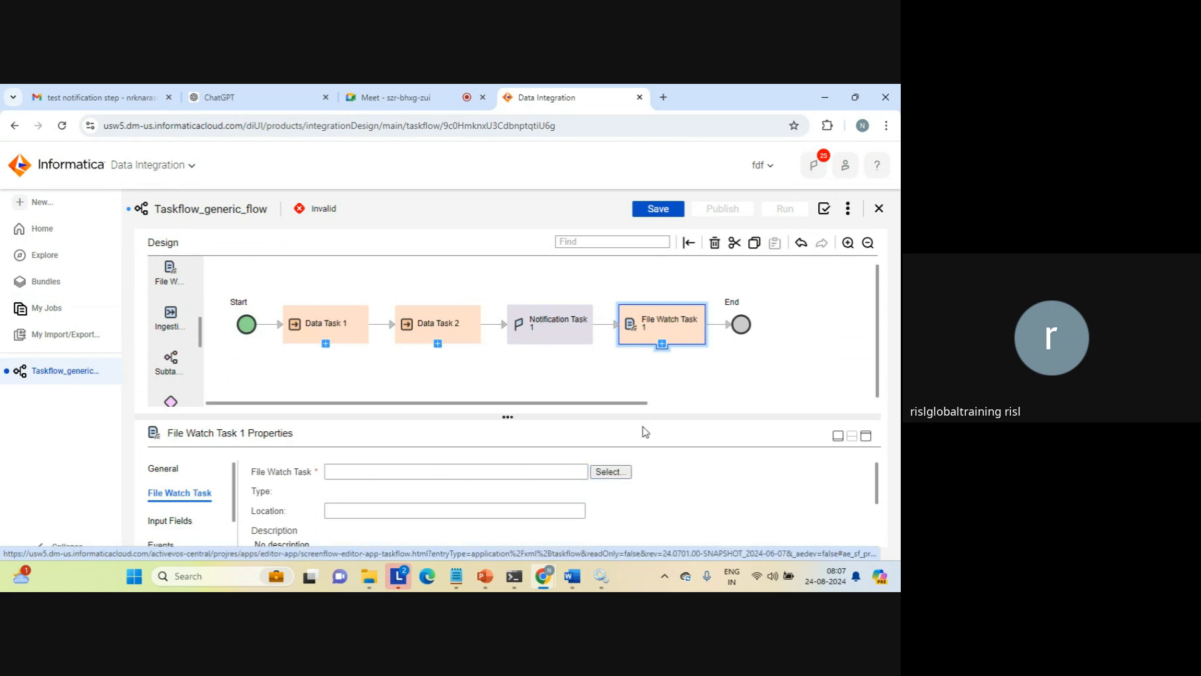
pyautogui.click(715, 242)
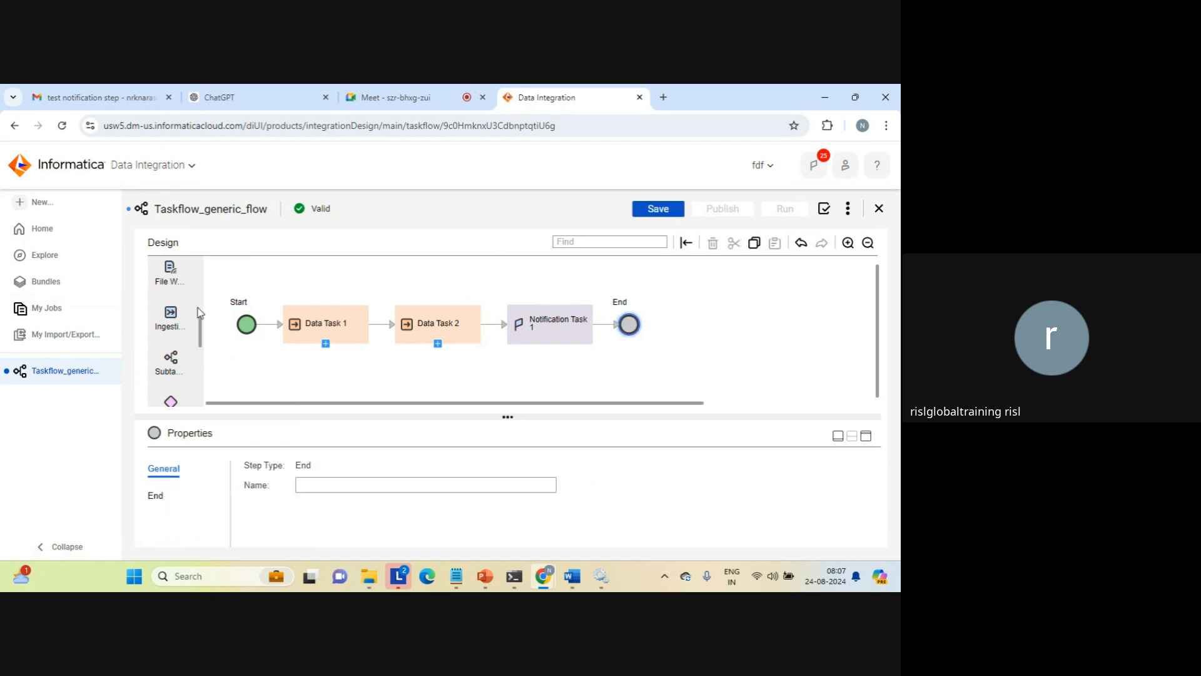
# Add a Subtaskflow step between Notification Task 1 and End and assign Taskflow_parallel to it
pyautogui.moveTo(170, 358); pyautogui.dragTo(606, 327)
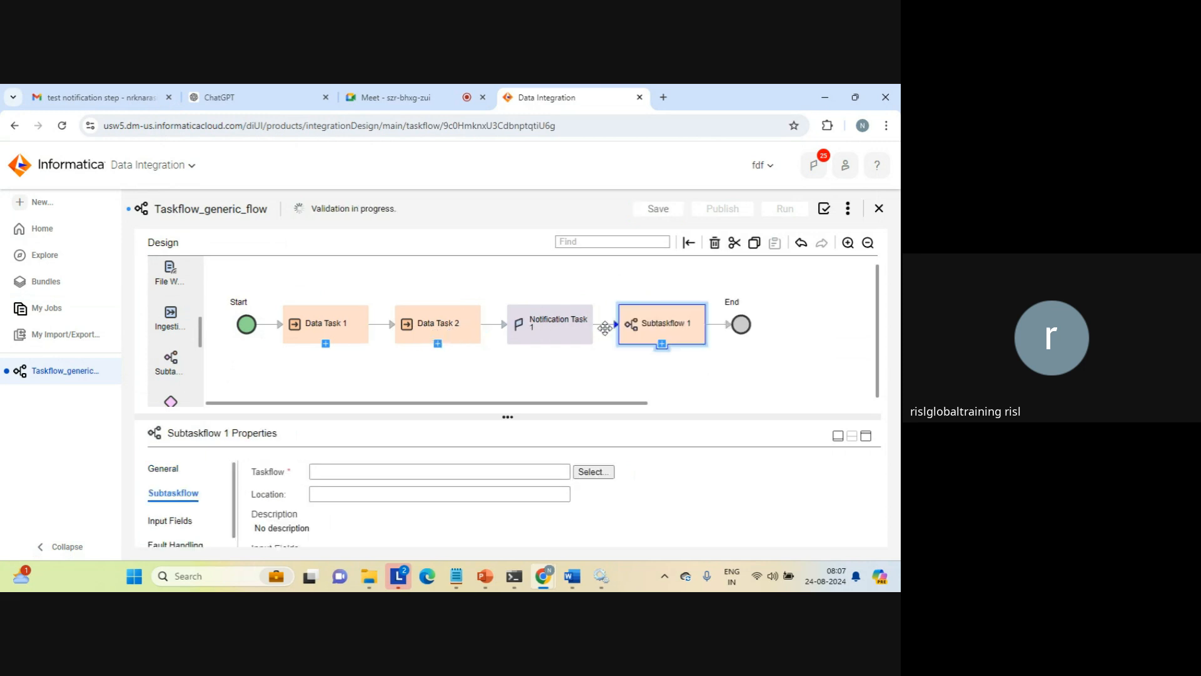
pyautogui.click(591, 473)
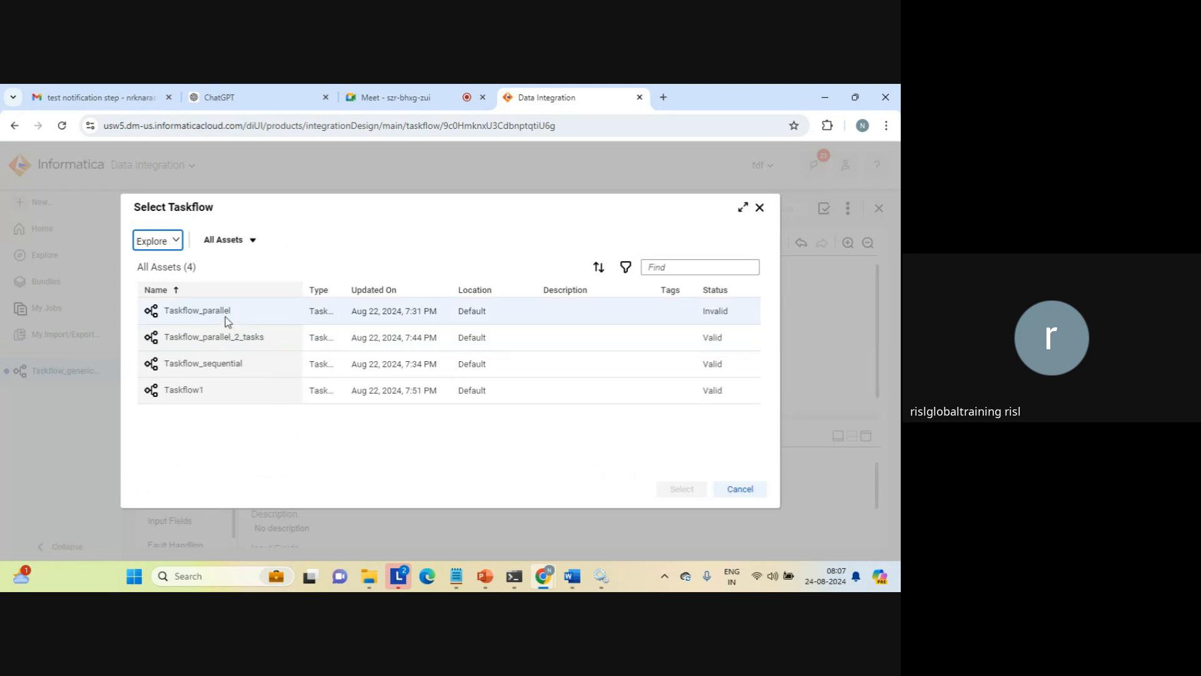
pyautogui.click(201, 313)
pyautogui.click(682, 489)
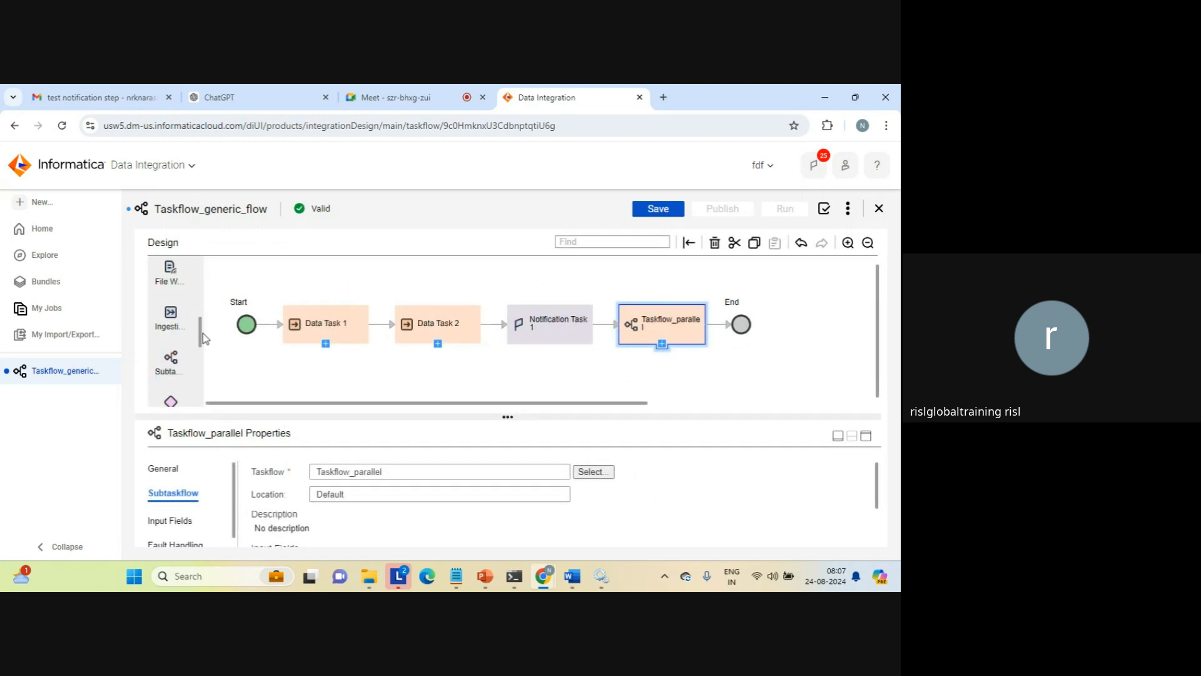
# Add a Decision step between Taskflow_parallel and End, based on the Success Target Rows output parameter of Data Task 1
pyautogui.scroll(-3, 187, 334)
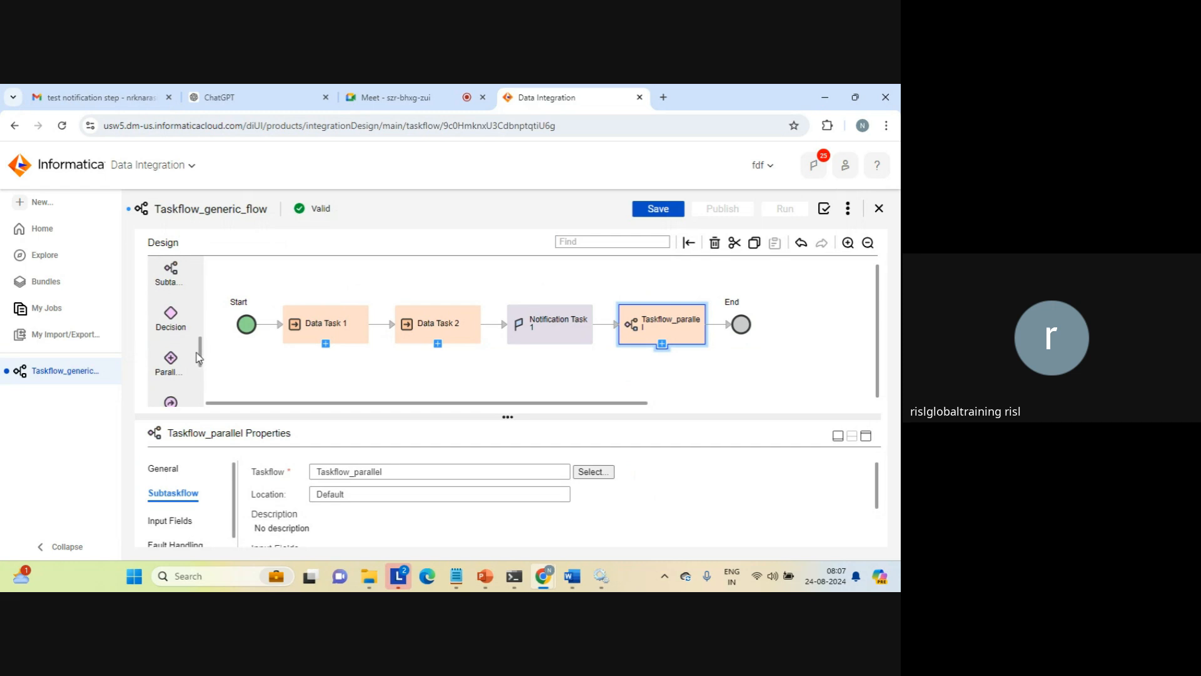
pyautogui.moveTo(175, 328); pyautogui.dragTo(719, 326)
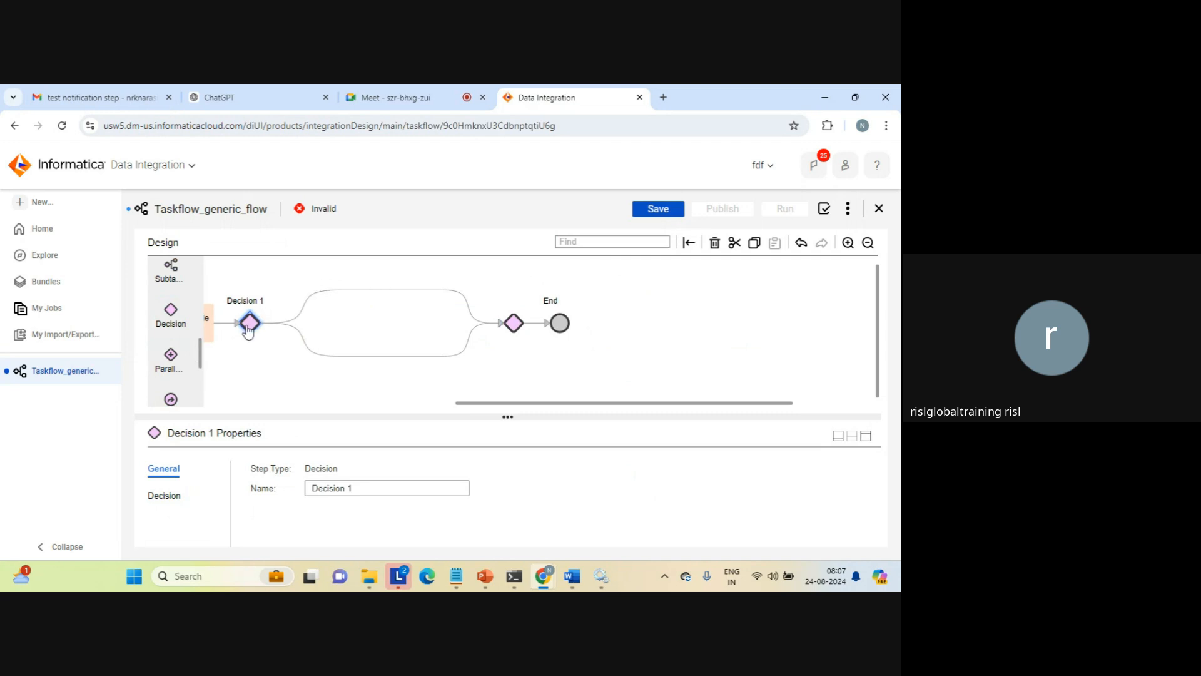
pyautogui.click(161, 492)
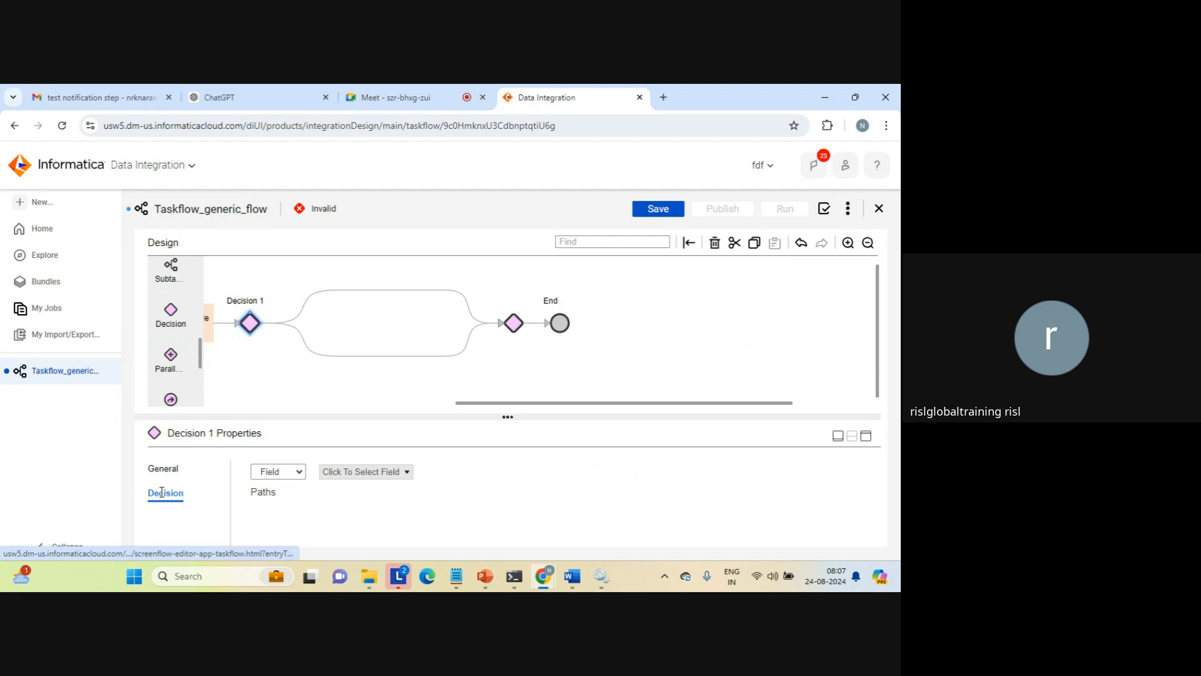
pyautogui.click(406, 474)
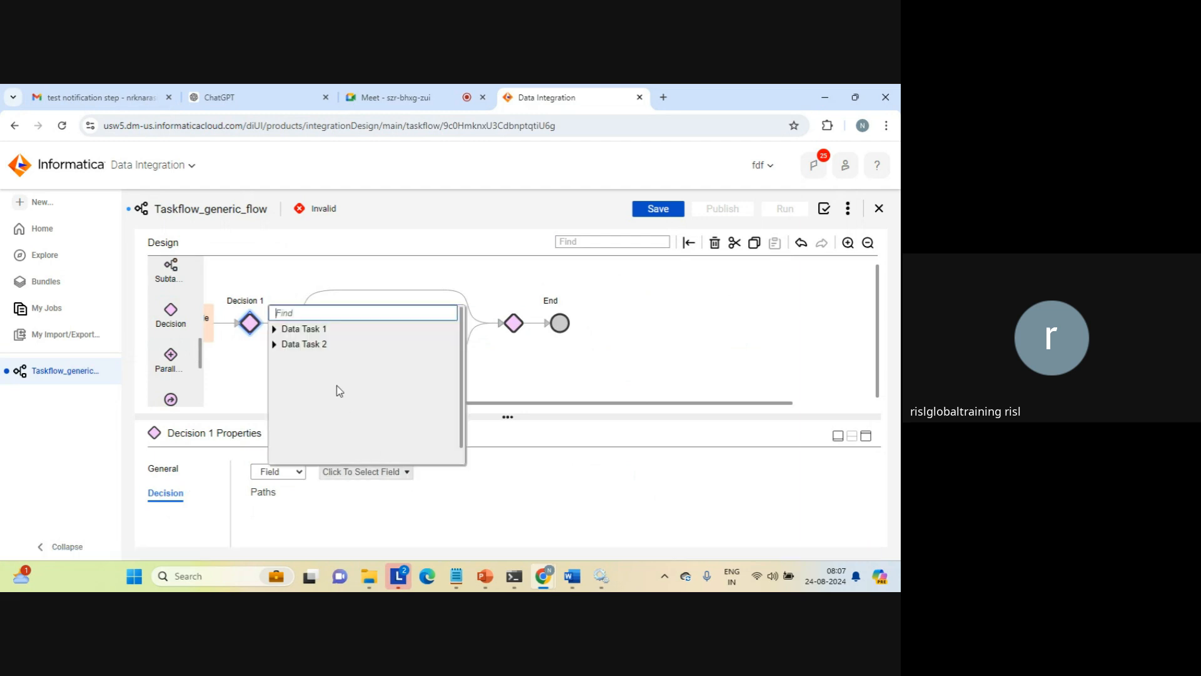
pyautogui.click(274, 329)
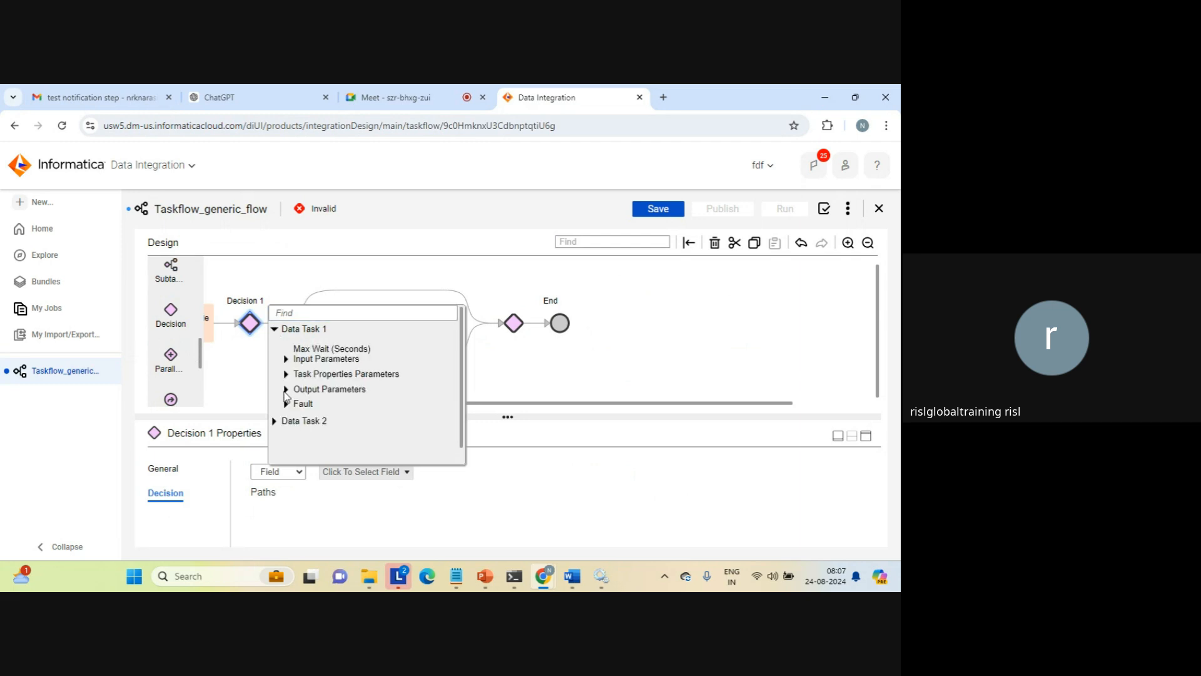
pyautogui.click(286, 389)
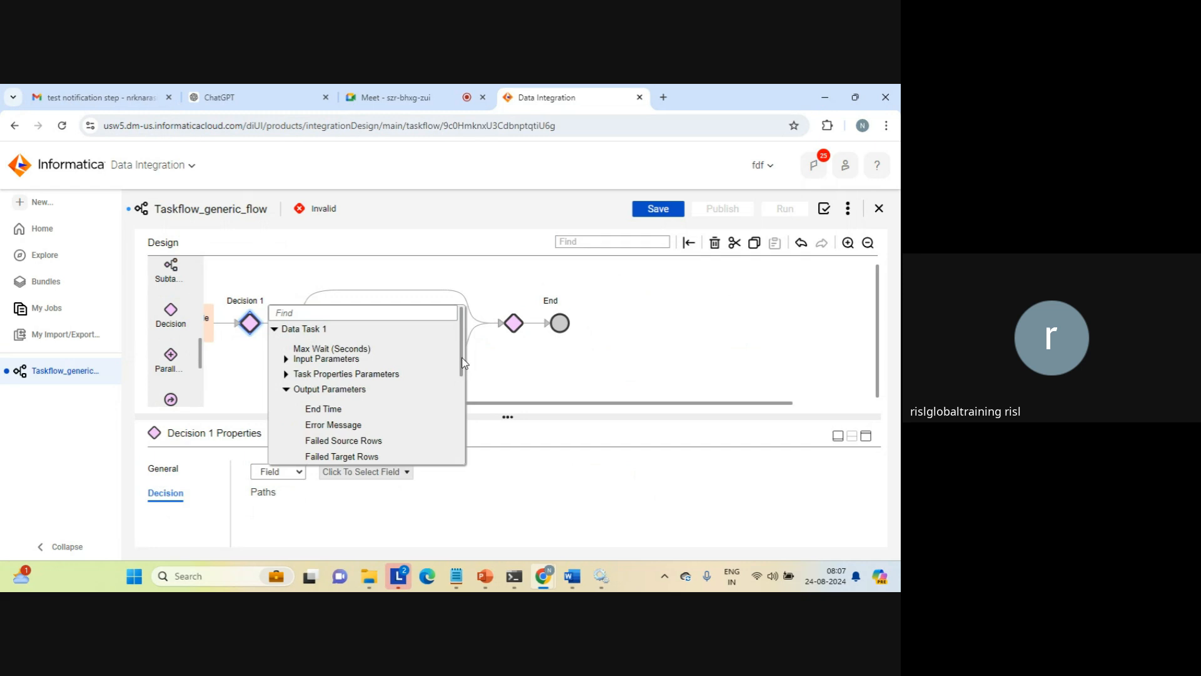
pyautogui.moveTo(462, 358); pyautogui.dragTo(456, 429)
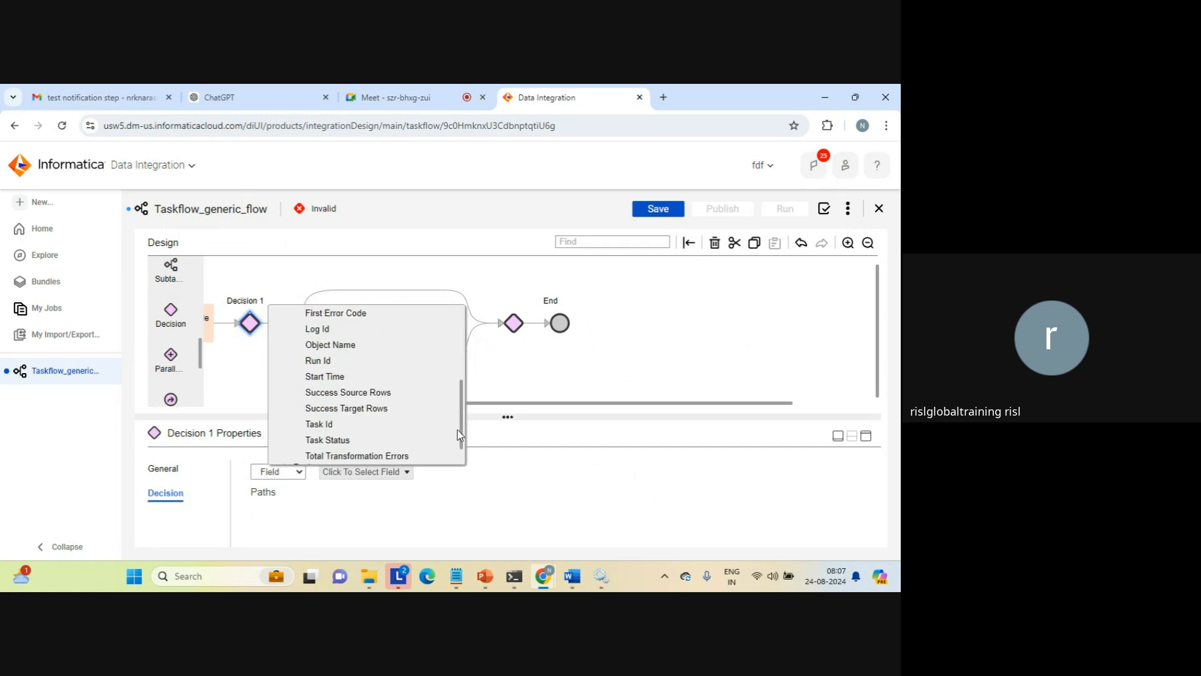
pyautogui.click(358, 410)
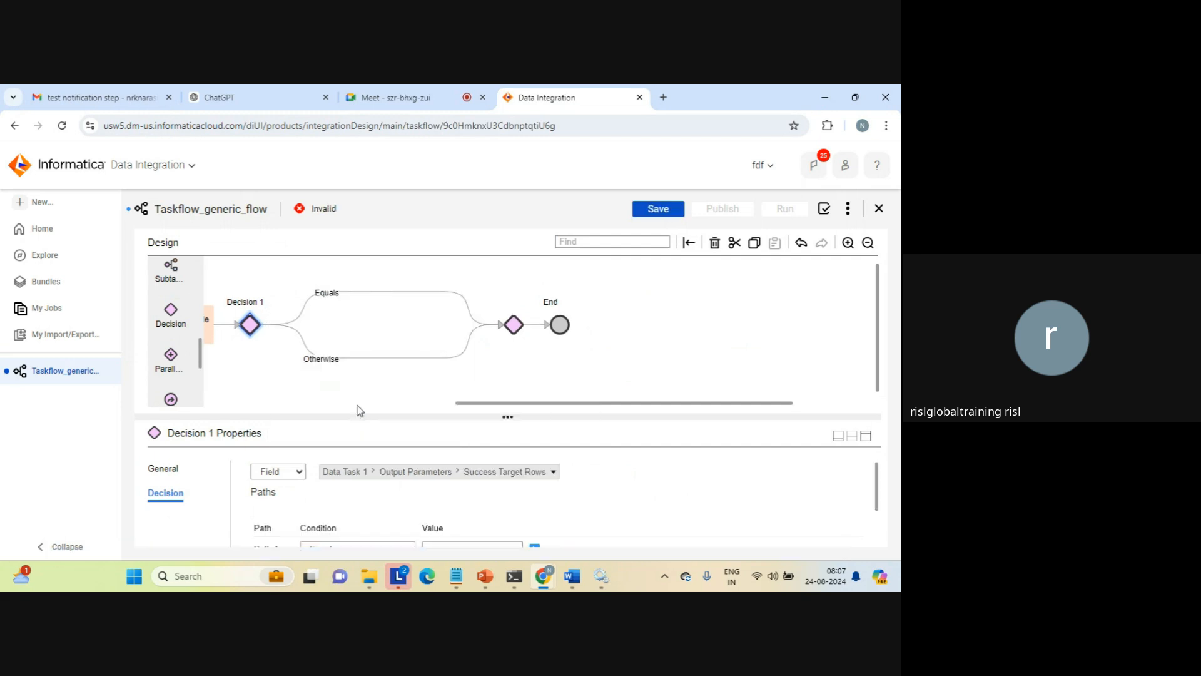
# Set the Path 1 condition of Decision 1 to Greater than with the value 1
pyautogui.click(866, 435)
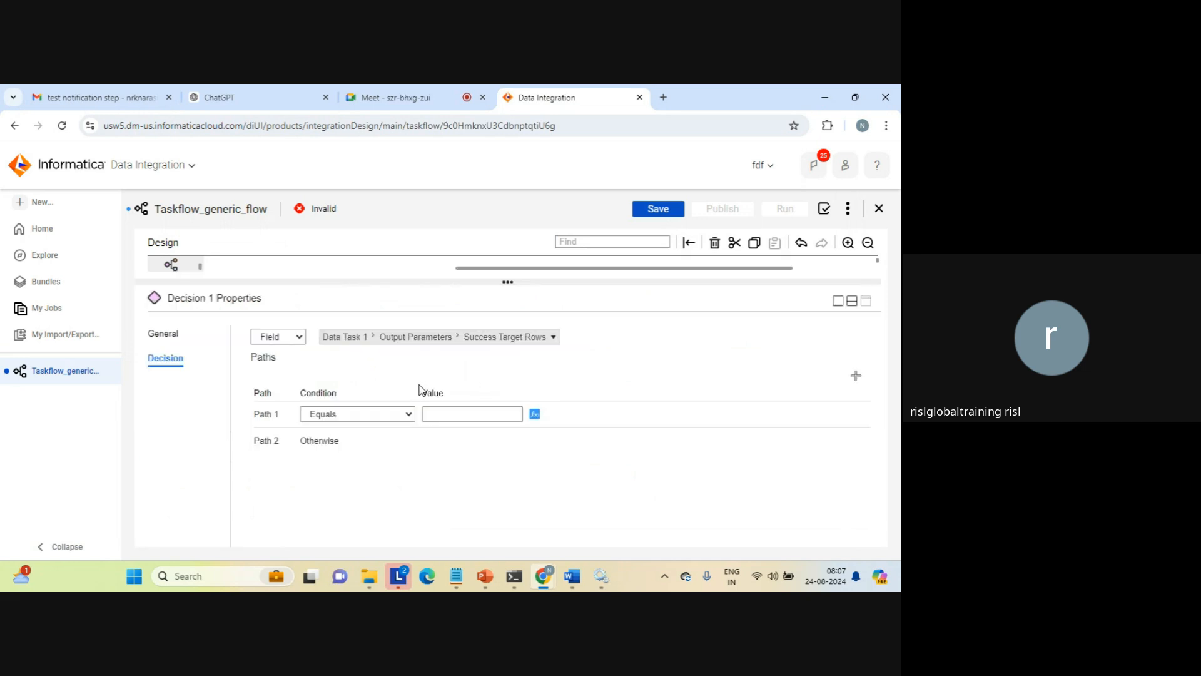
pyautogui.click(394, 414)
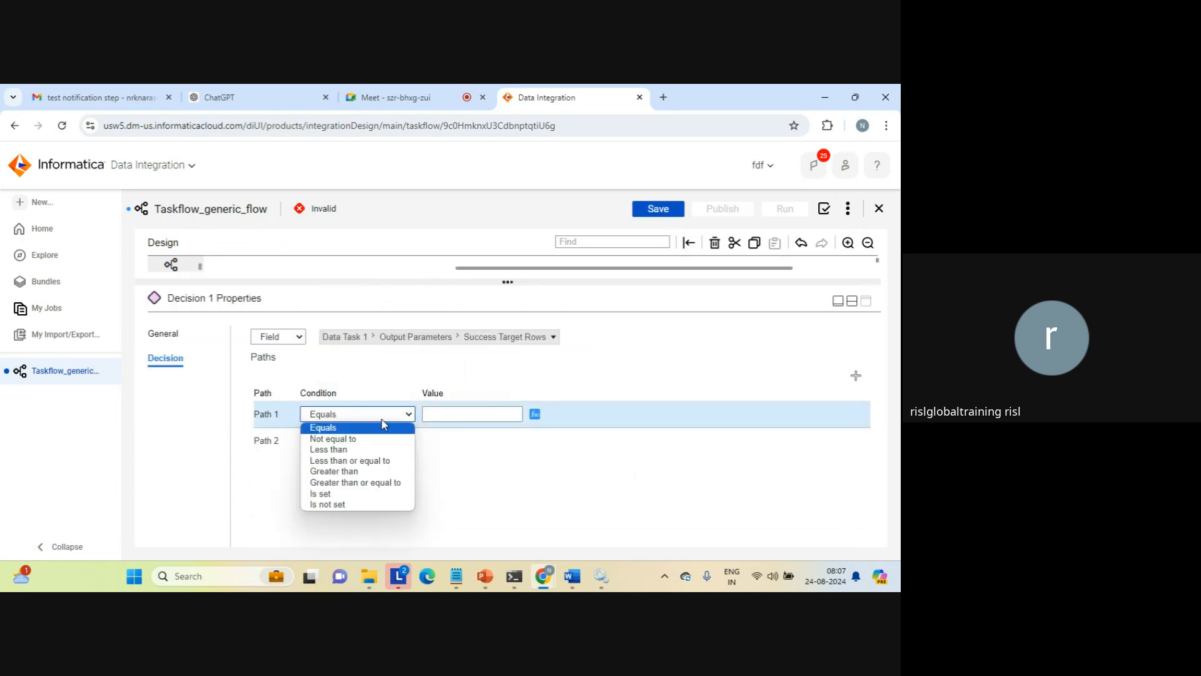
pyautogui.click(345, 474)
pyautogui.click(447, 417)
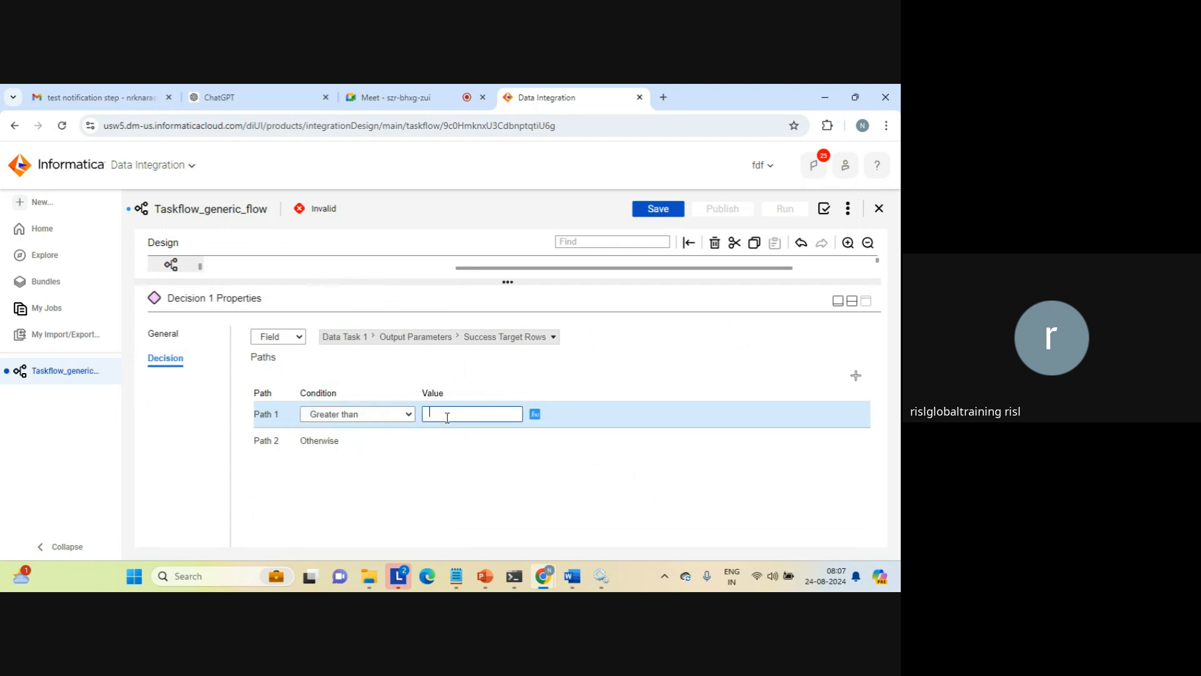
pyautogui.write('1')
pyautogui.click(853, 303)
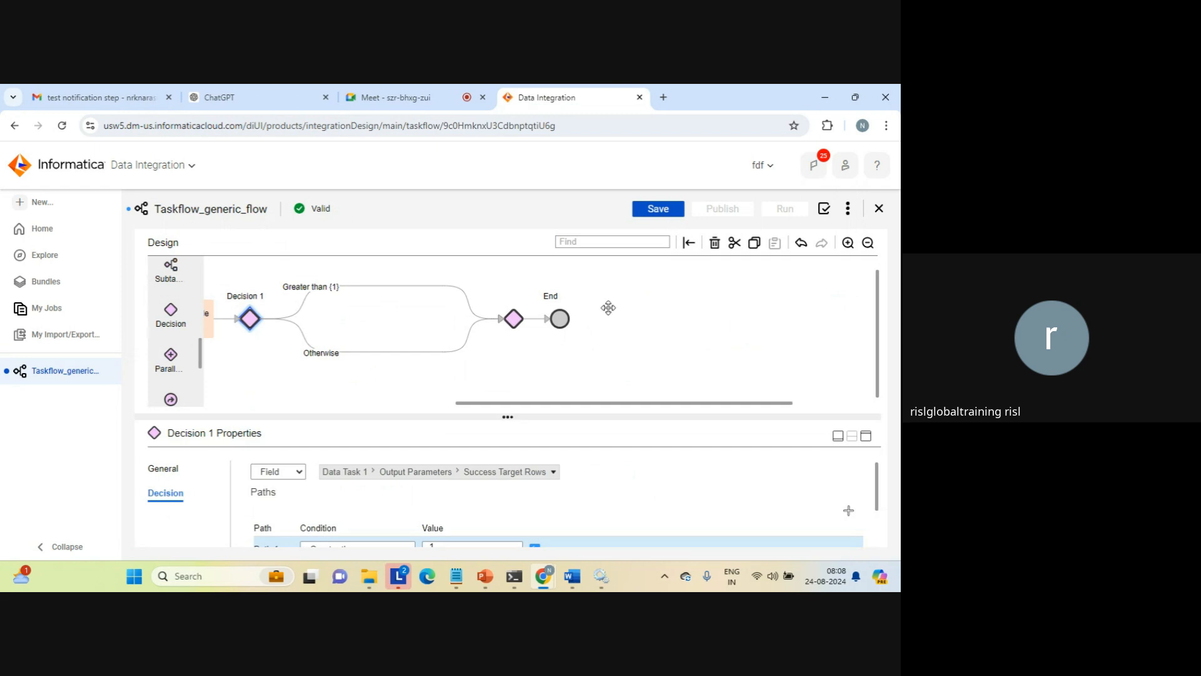
# Add a Wait step on the Greater than path of Decision 1 and set its wait period to 1 second
pyautogui.click(395, 287)
pyautogui.click(414, 303)
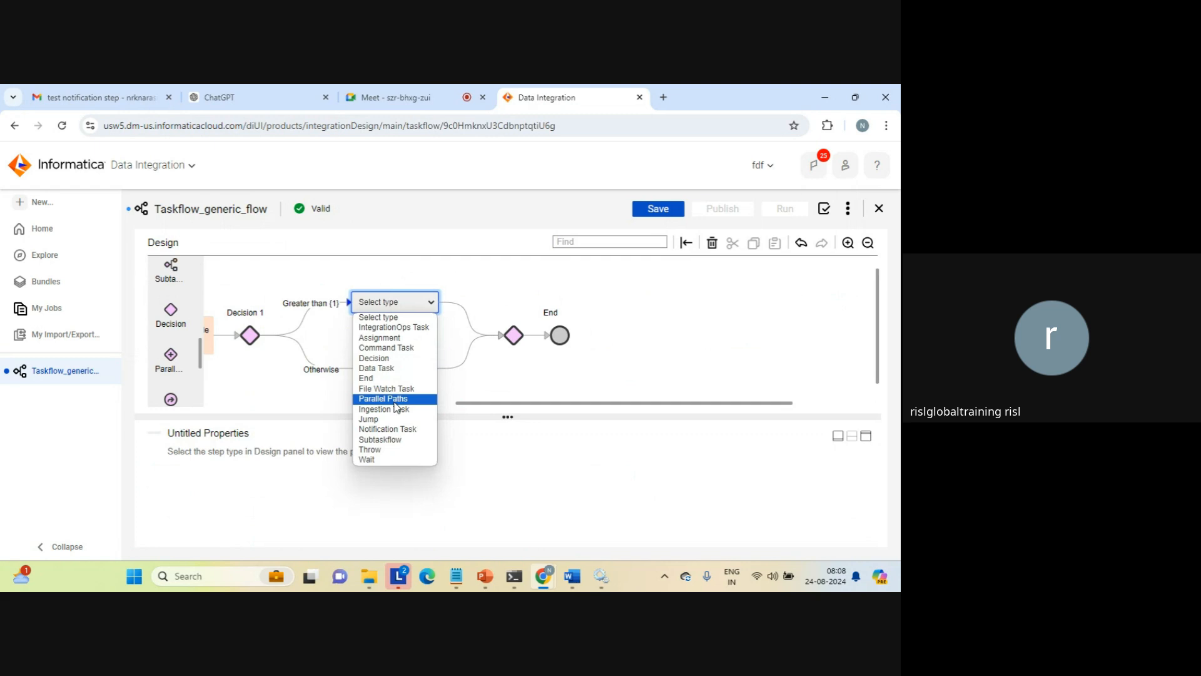
pyautogui.click(377, 461)
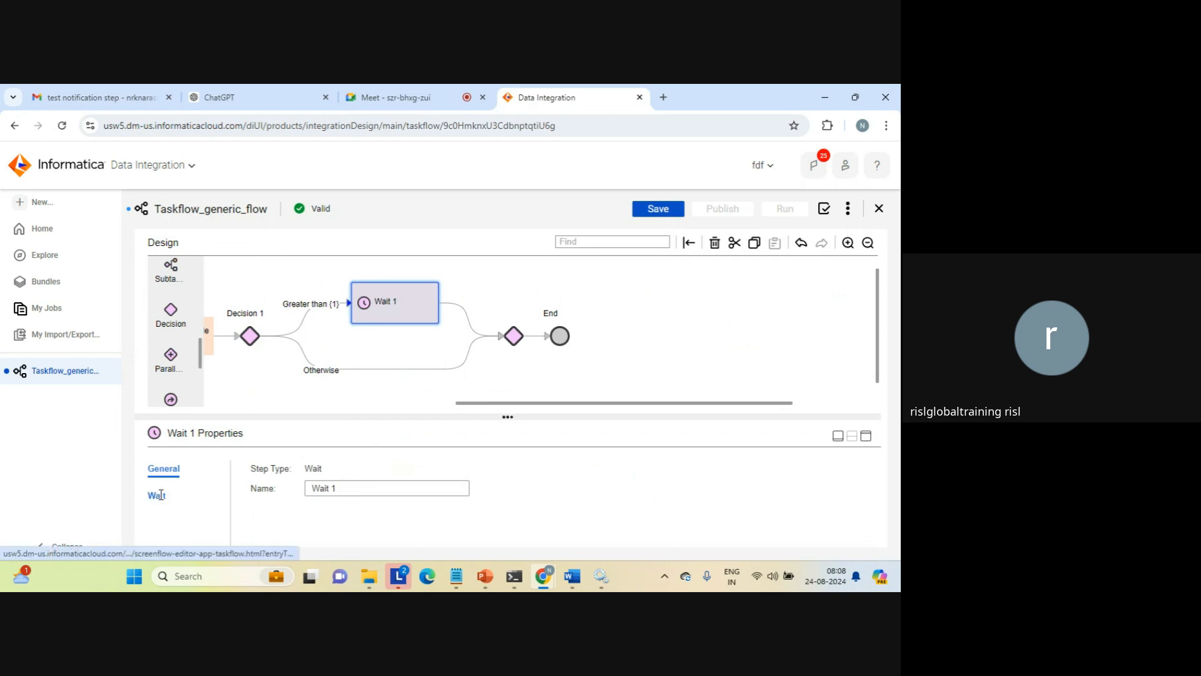
pyautogui.click(159, 495)
pyautogui.click(473, 495)
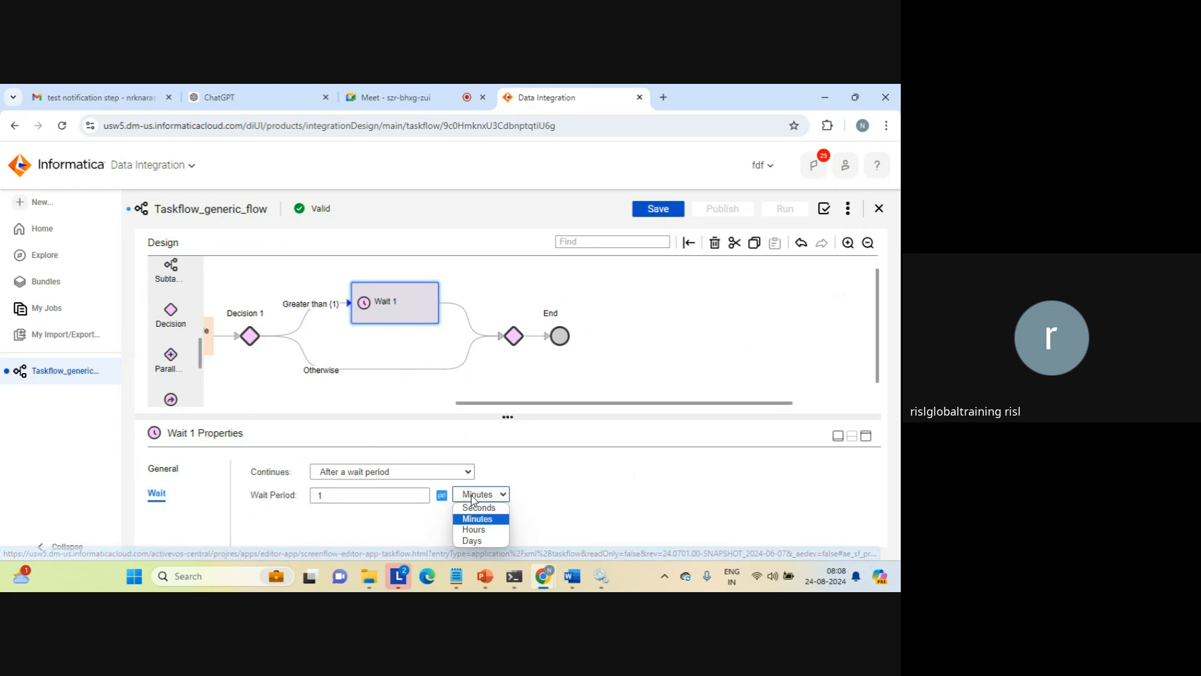
pyautogui.click(485, 508)
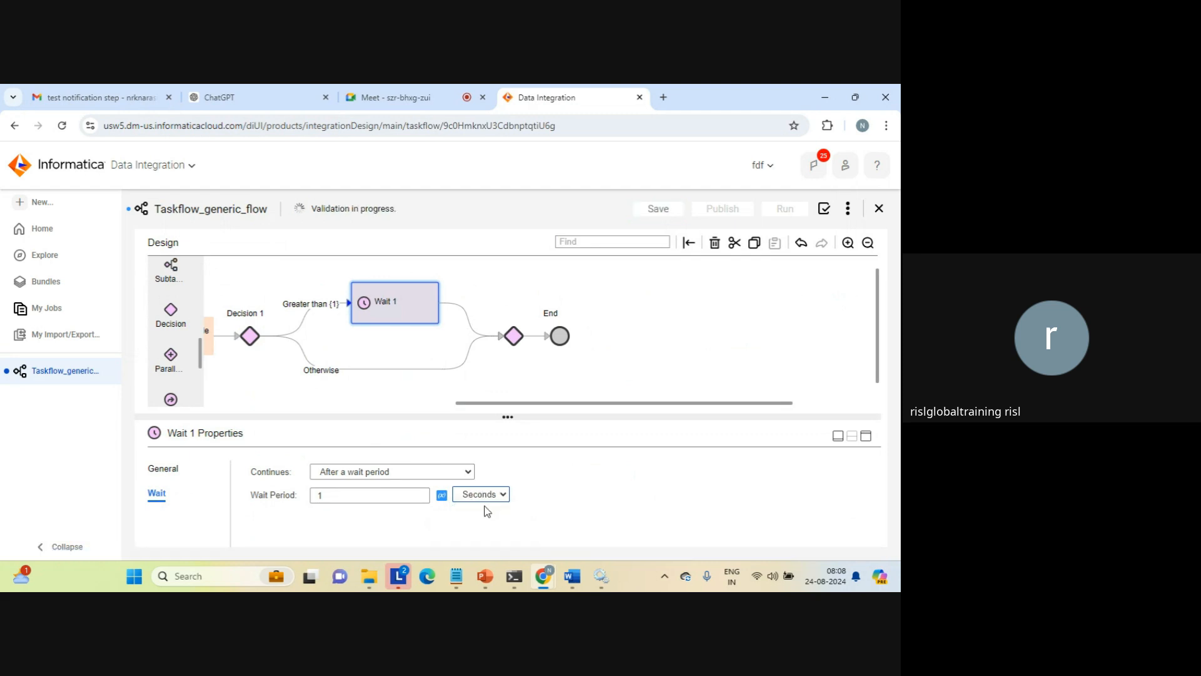
# Add a Throw step on the Otherwise path of Decision 1
pyautogui.click(385, 368)
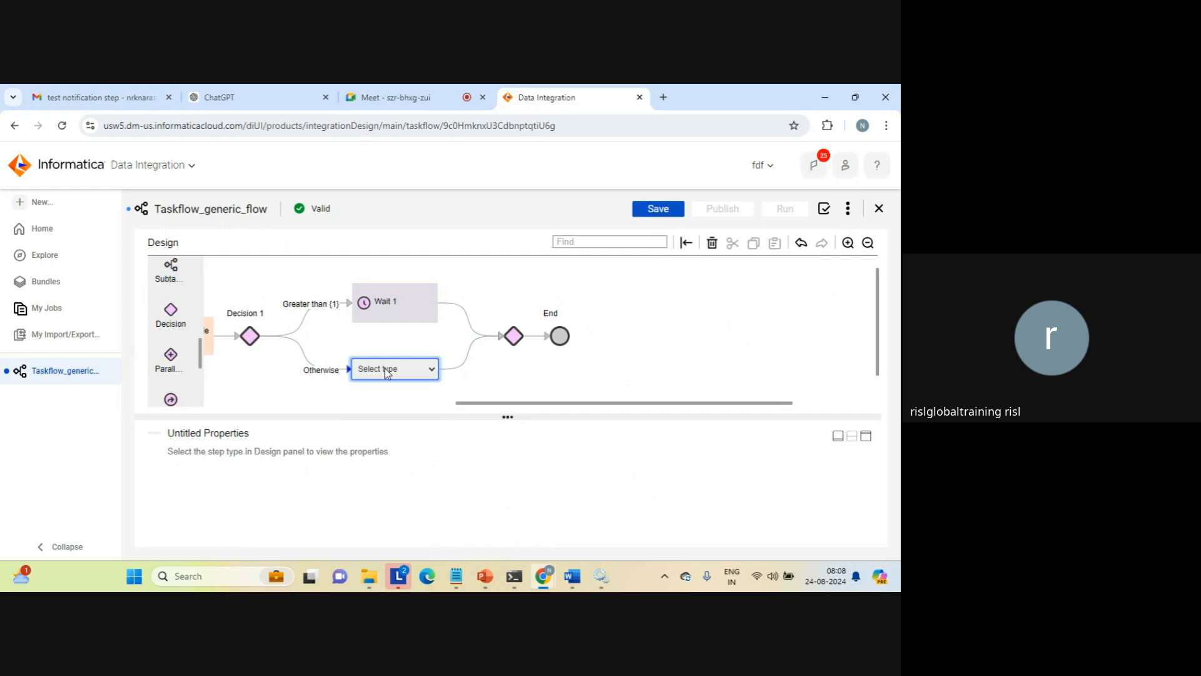
pyautogui.click(385, 368)
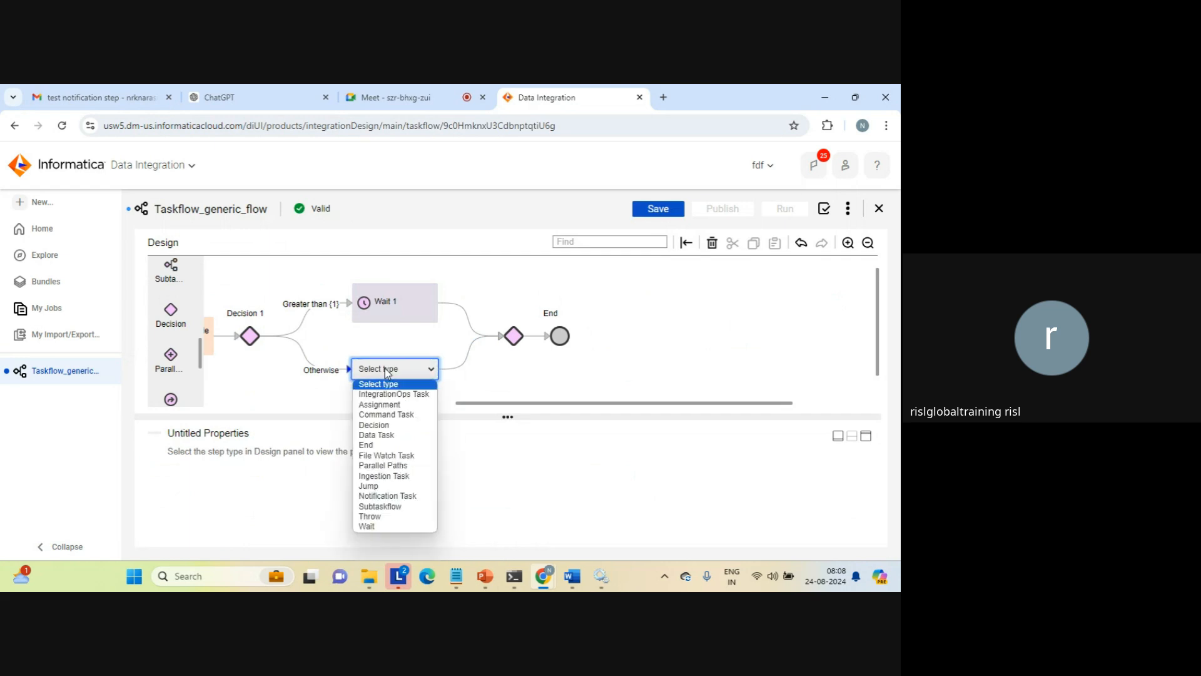
pyautogui.click(368, 516)
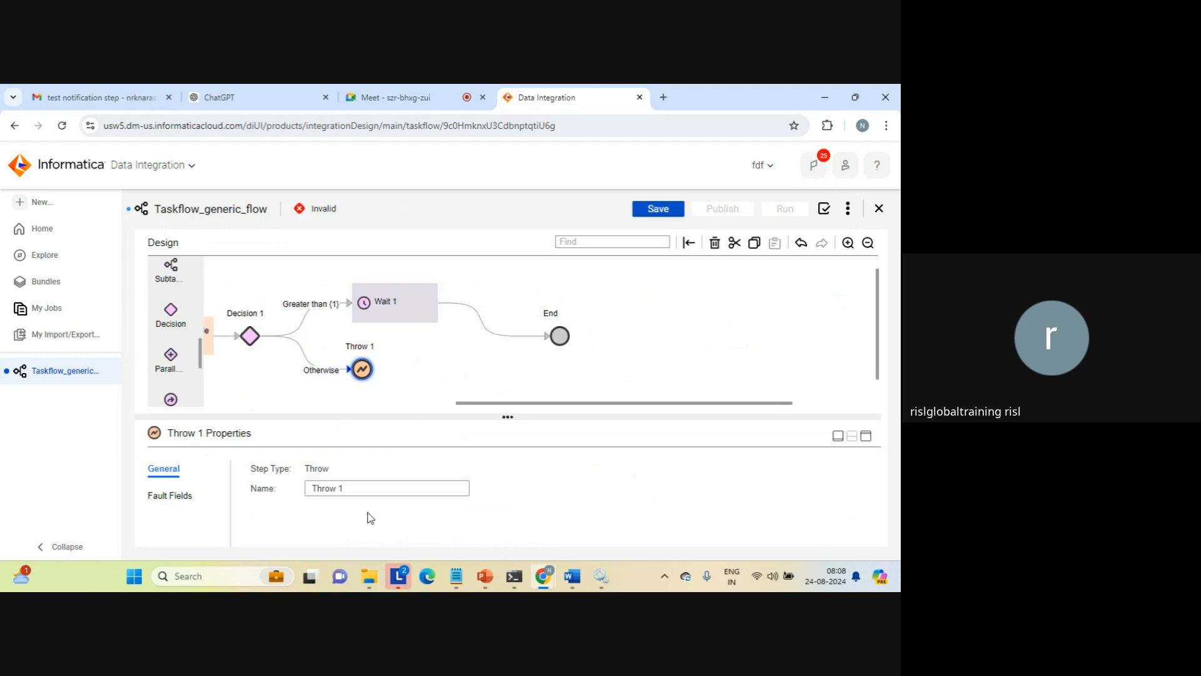
# Fill in the Throw step's fault fields with Code 767, Detail "unexpected flow" and Reason "wrong status cd"
pyautogui.click(170, 495)
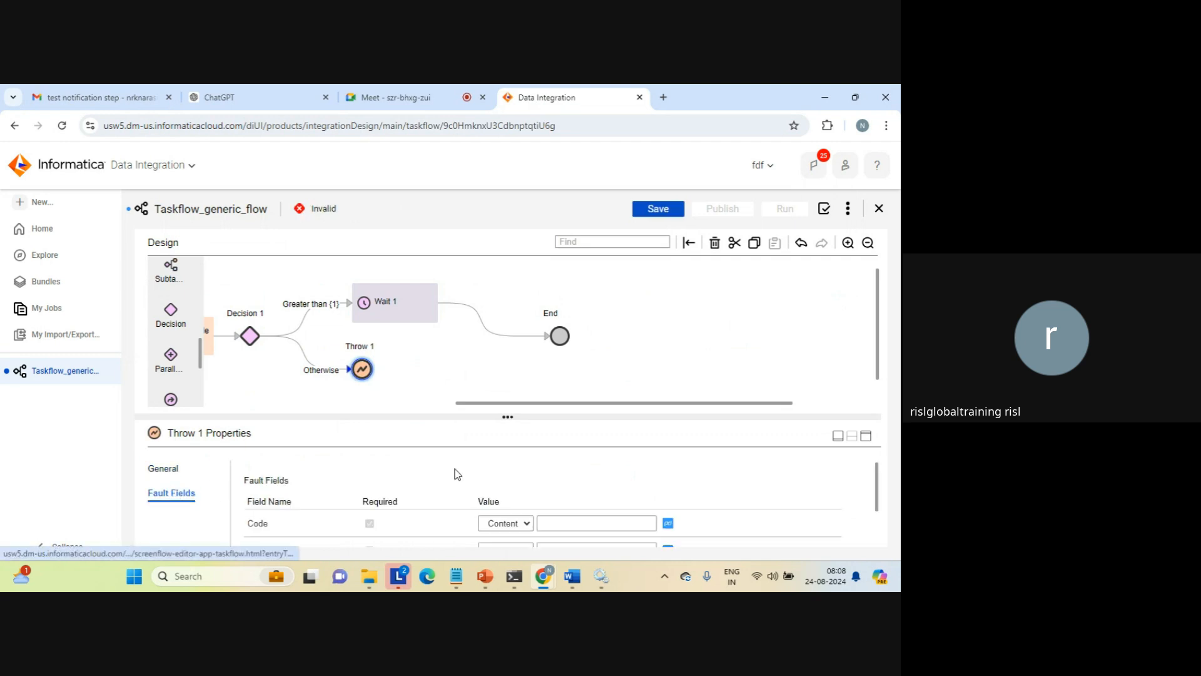
pyautogui.click(866, 435)
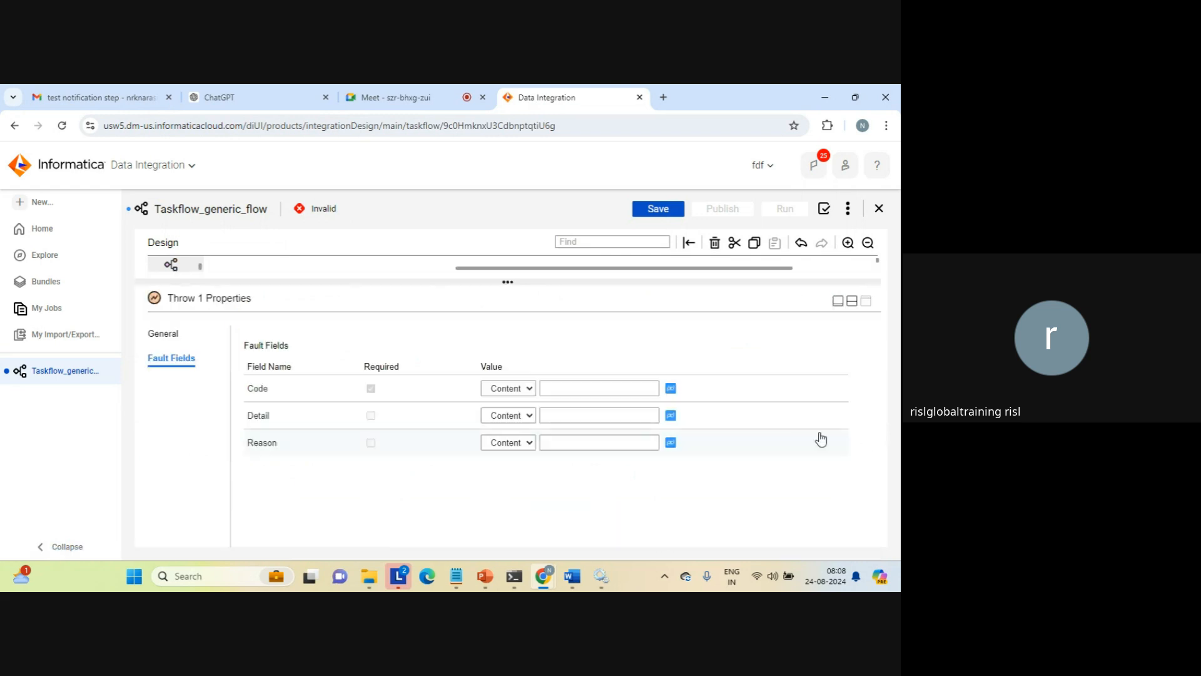
pyautogui.click(577, 388)
pyautogui.write('767')
pyautogui.click(601, 412)
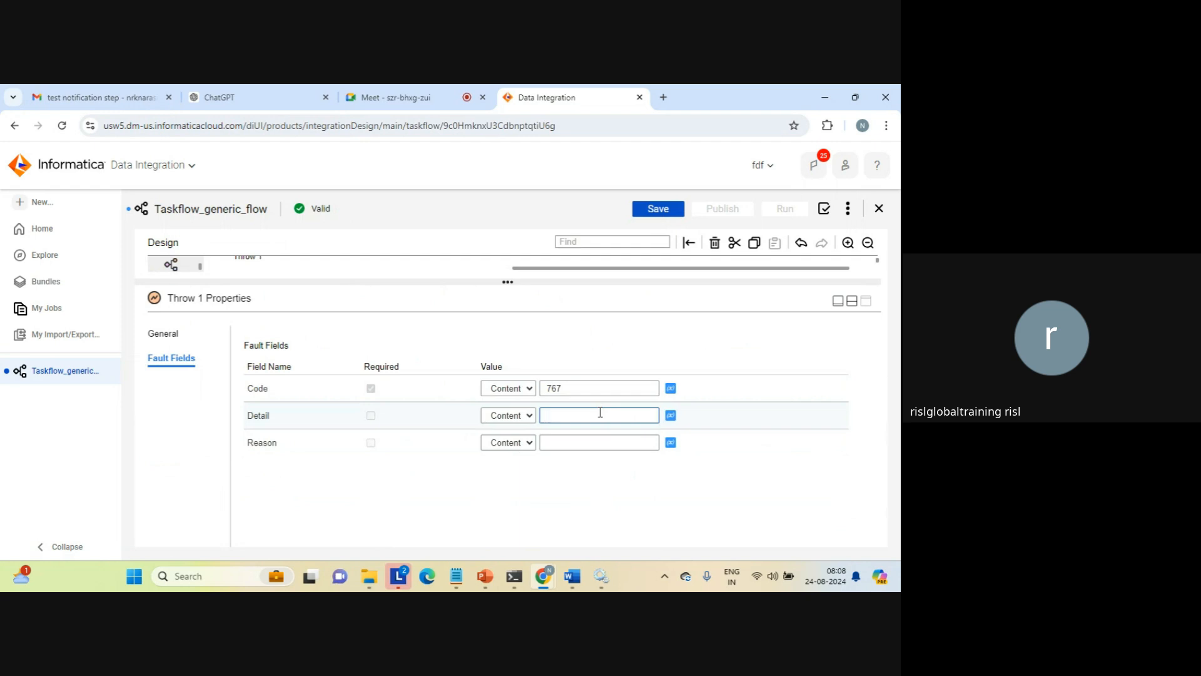
pyautogui.write('unexpected flow')
pyautogui.click(582, 443)
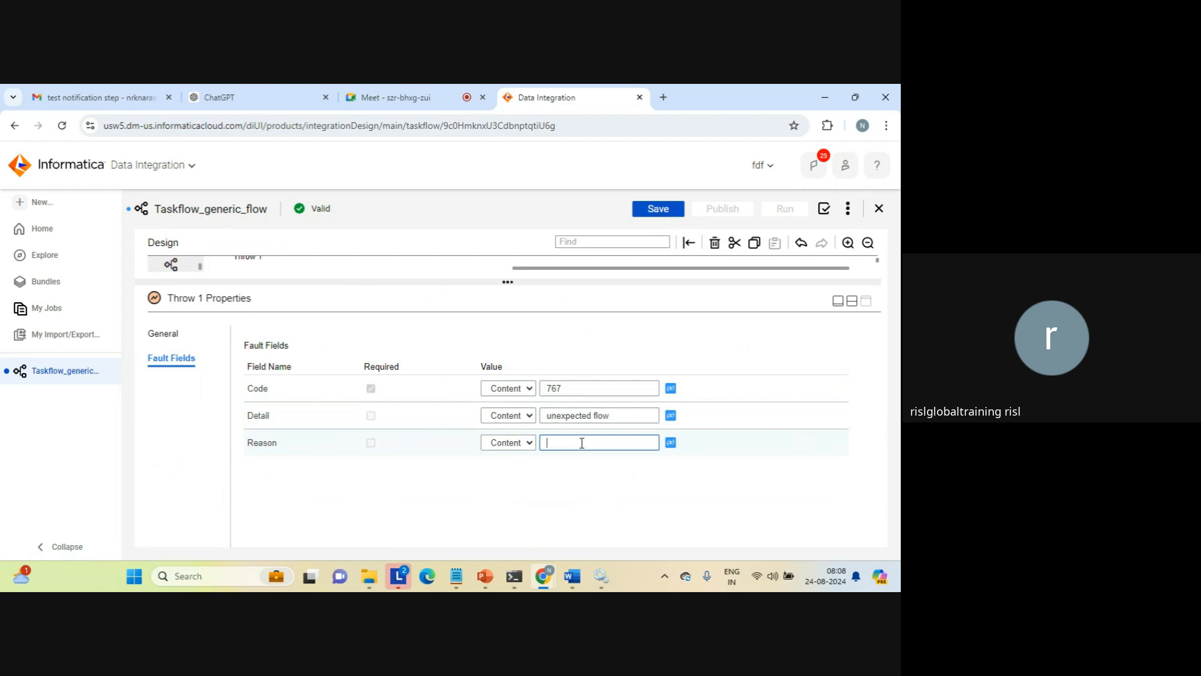
pyautogui.write('wrong status cd')
pyautogui.click(853, 303)
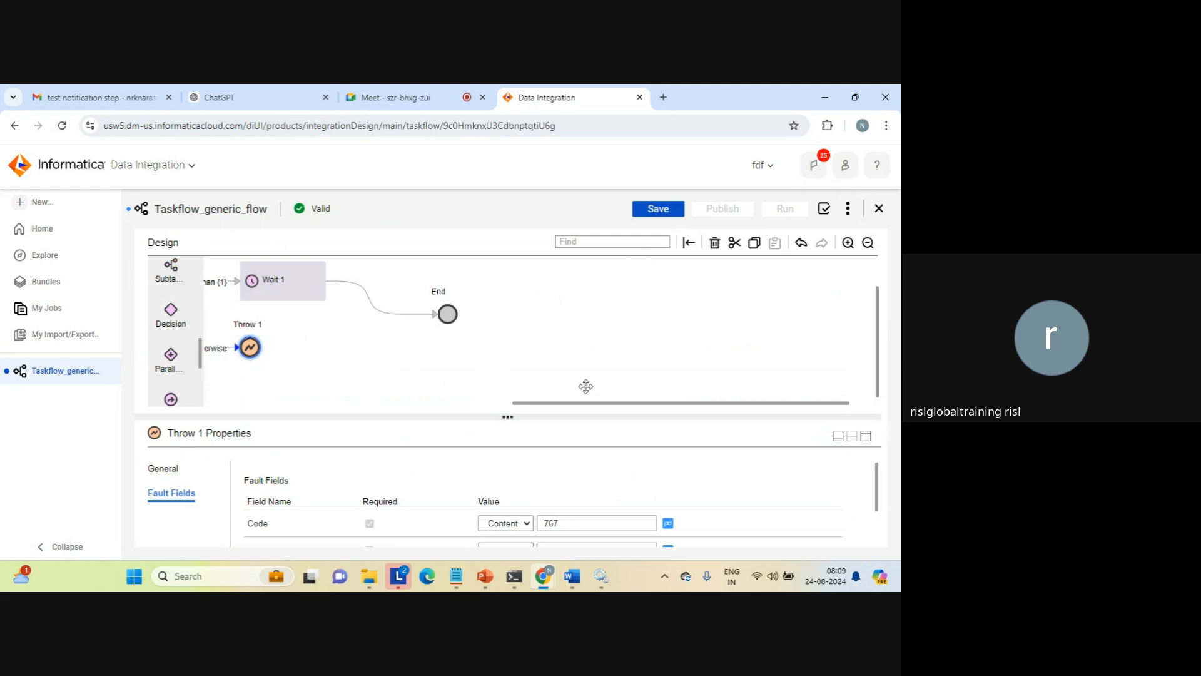
# Review the Wait step's settings, then save and run Taskflow_generic_flow
pyautogui.moveTo(557, 403); pyautogui.dragTo(432, 413)
pyautogui.click(524, 291)
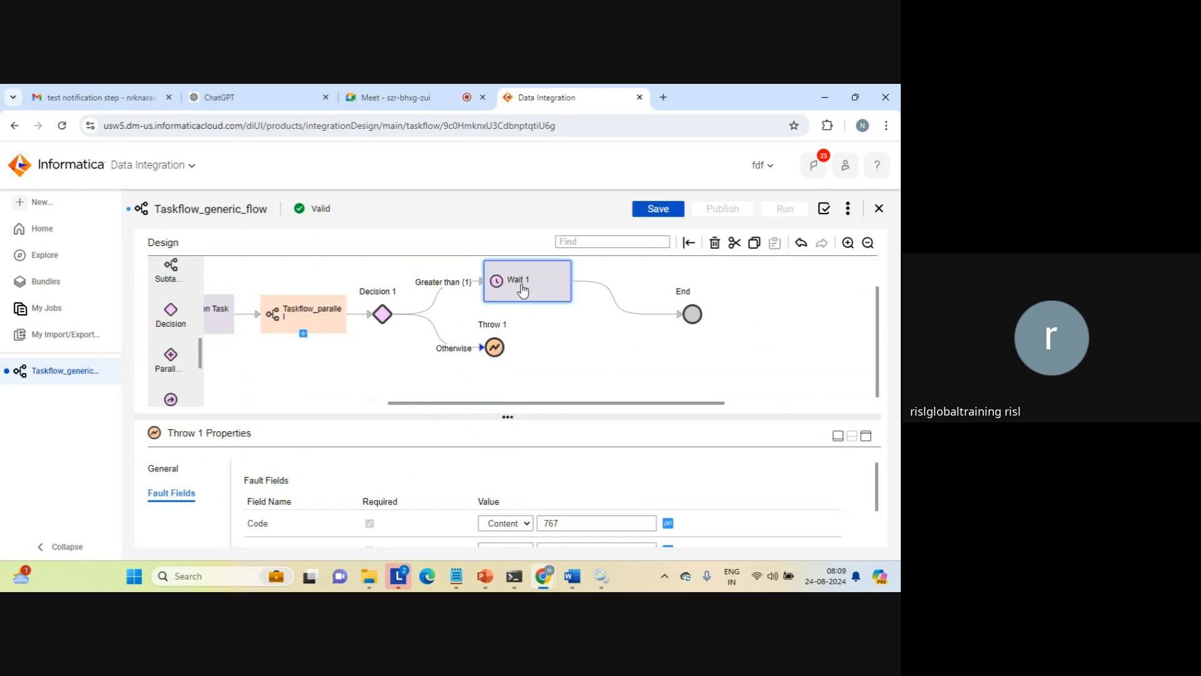
pyautogui.click(662, 212)
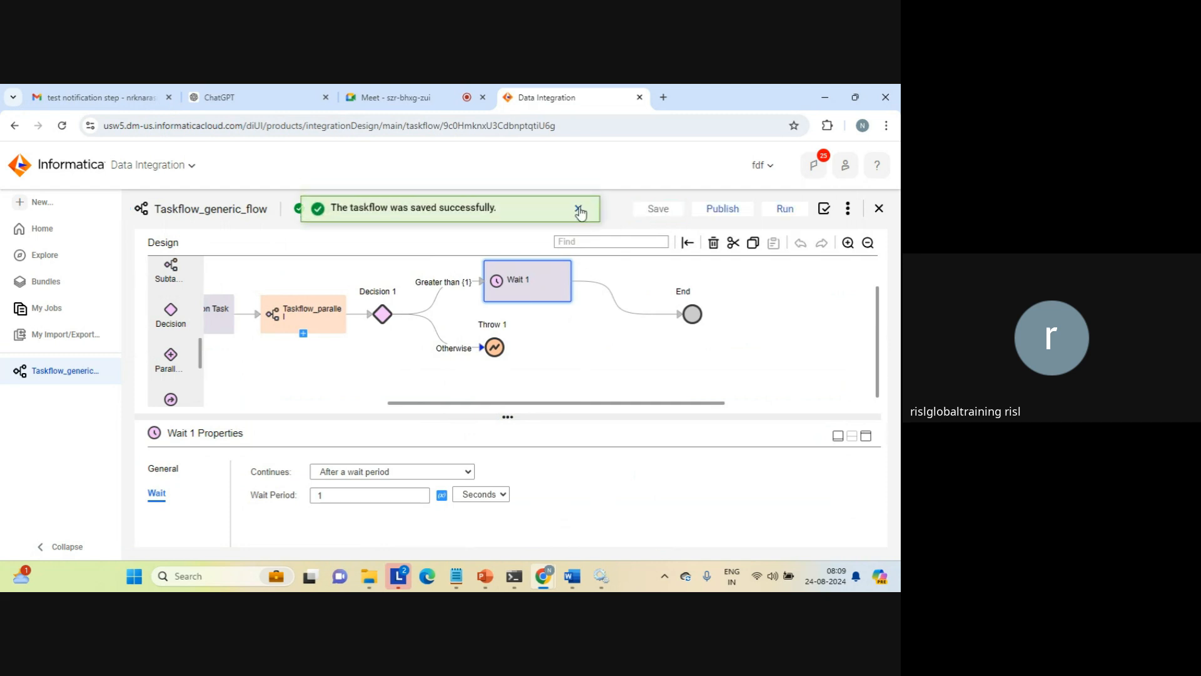
pyautogui.click(579, 211)
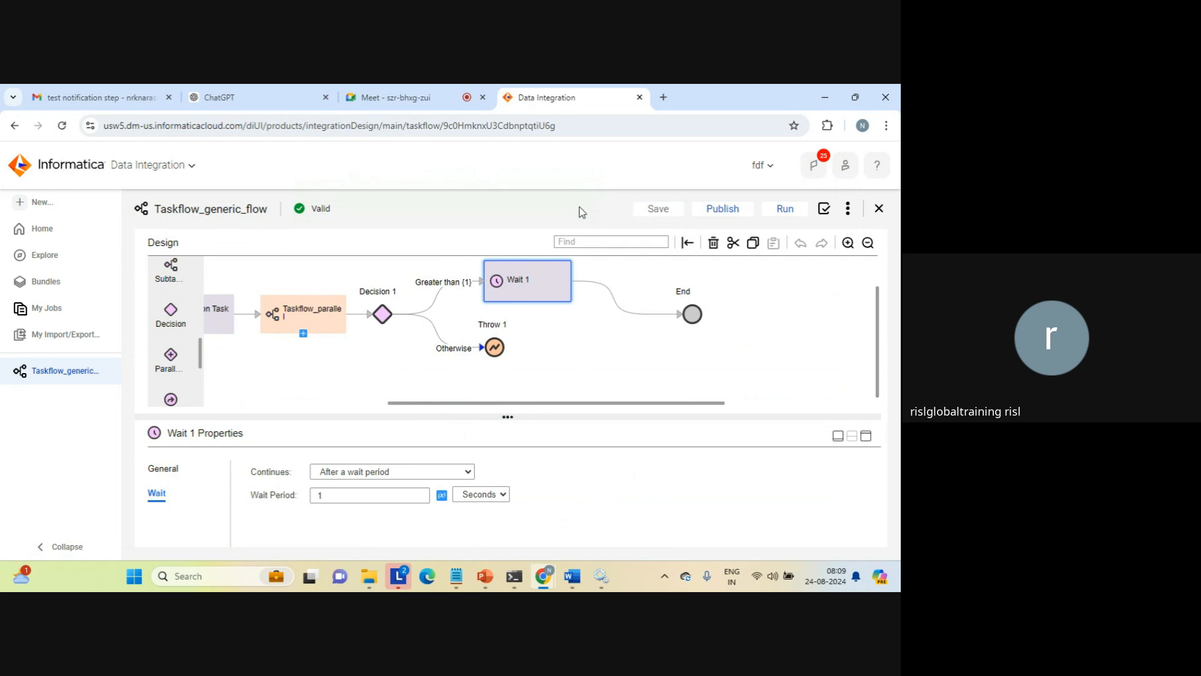
pyautogui.click(784, 210)
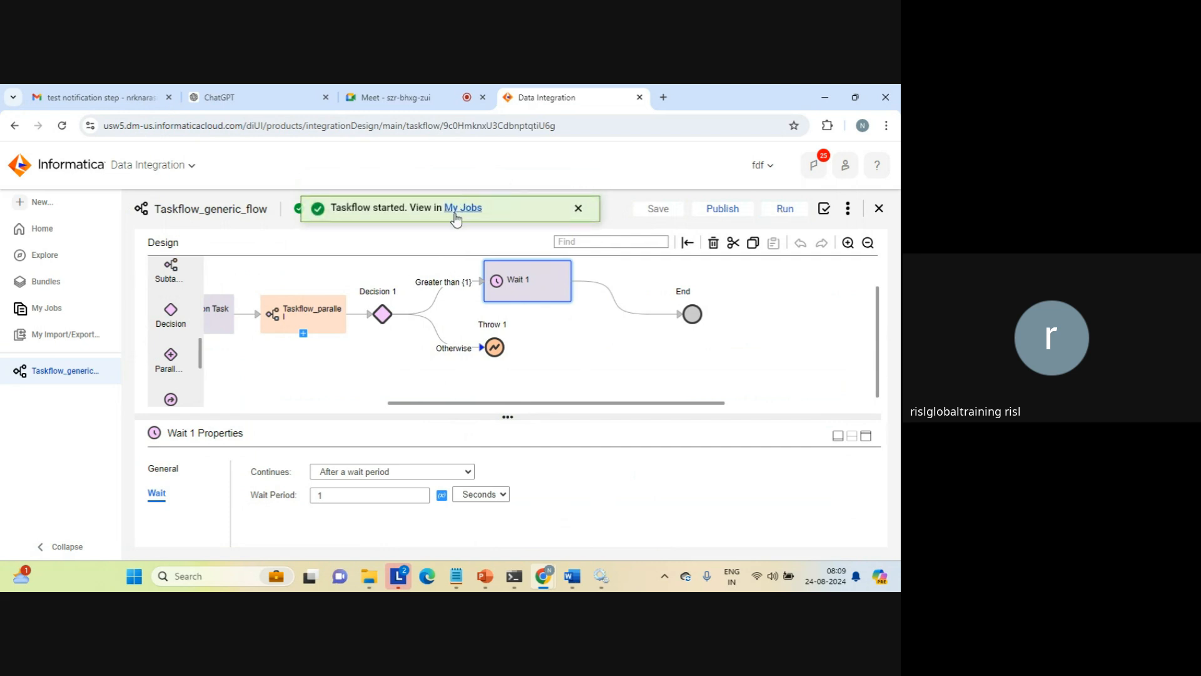
# Check the status of the latest Taskflow_generic_flow run in My Jobs and open its run details
pyautogui.click(455, 213)
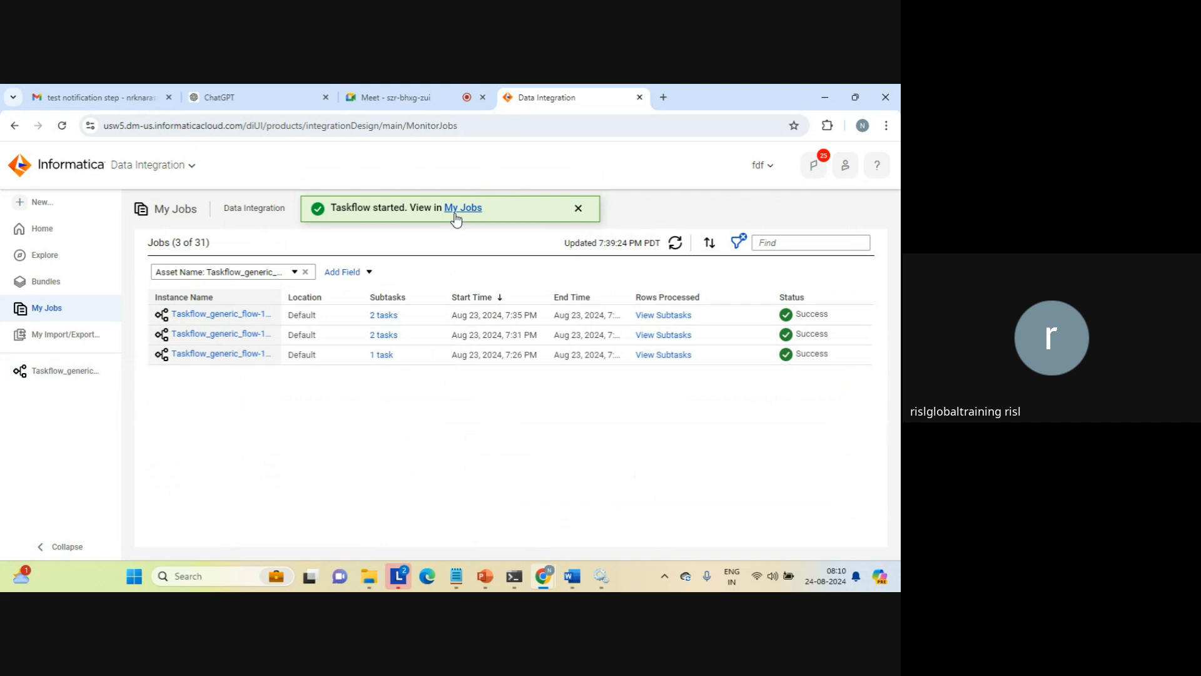
pyautogui.click(456, 212)
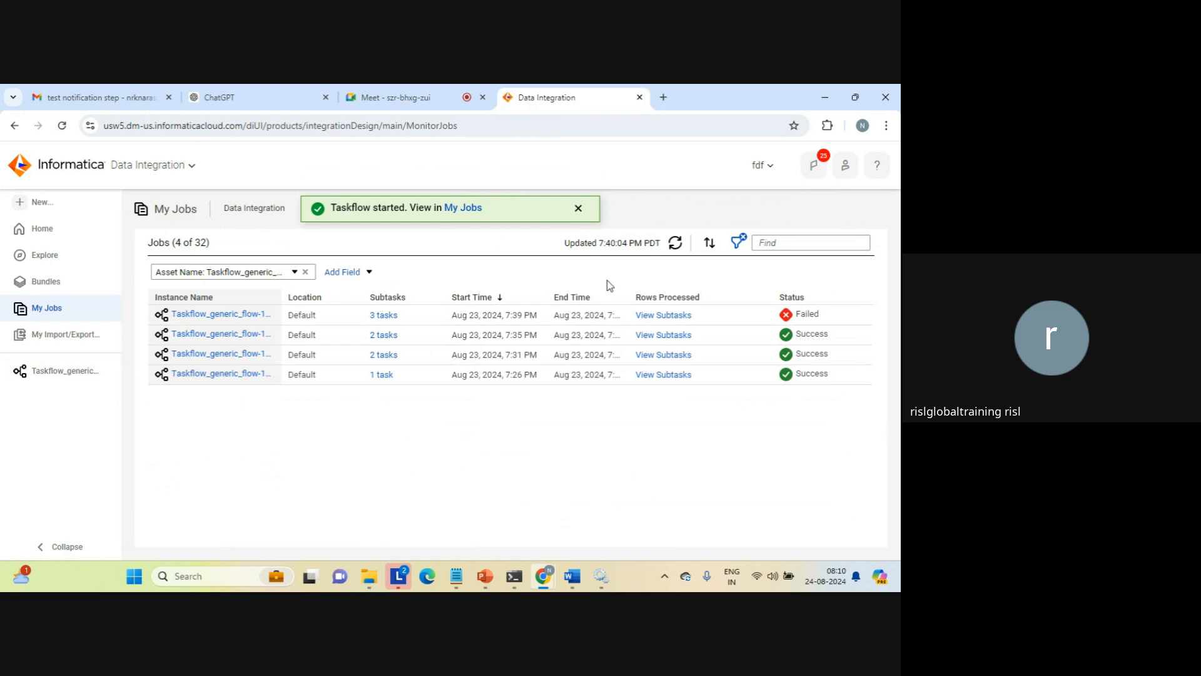
pyautogui.moveTo(802, 318)
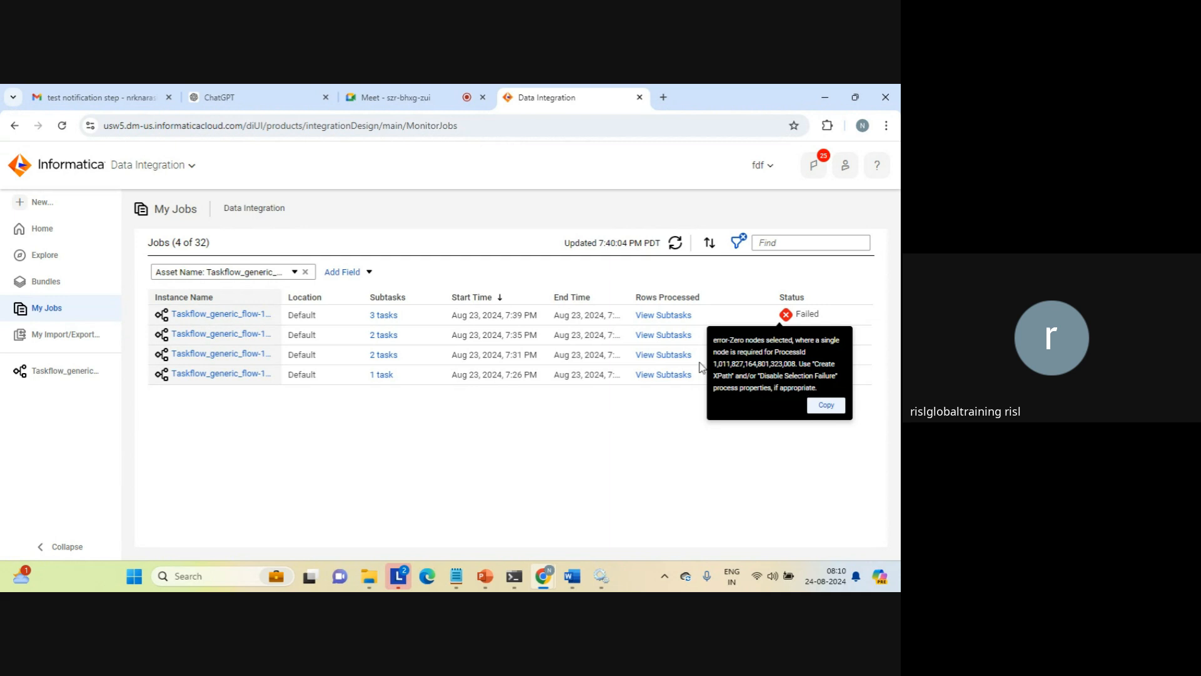
pyautogui.click(237, 314)
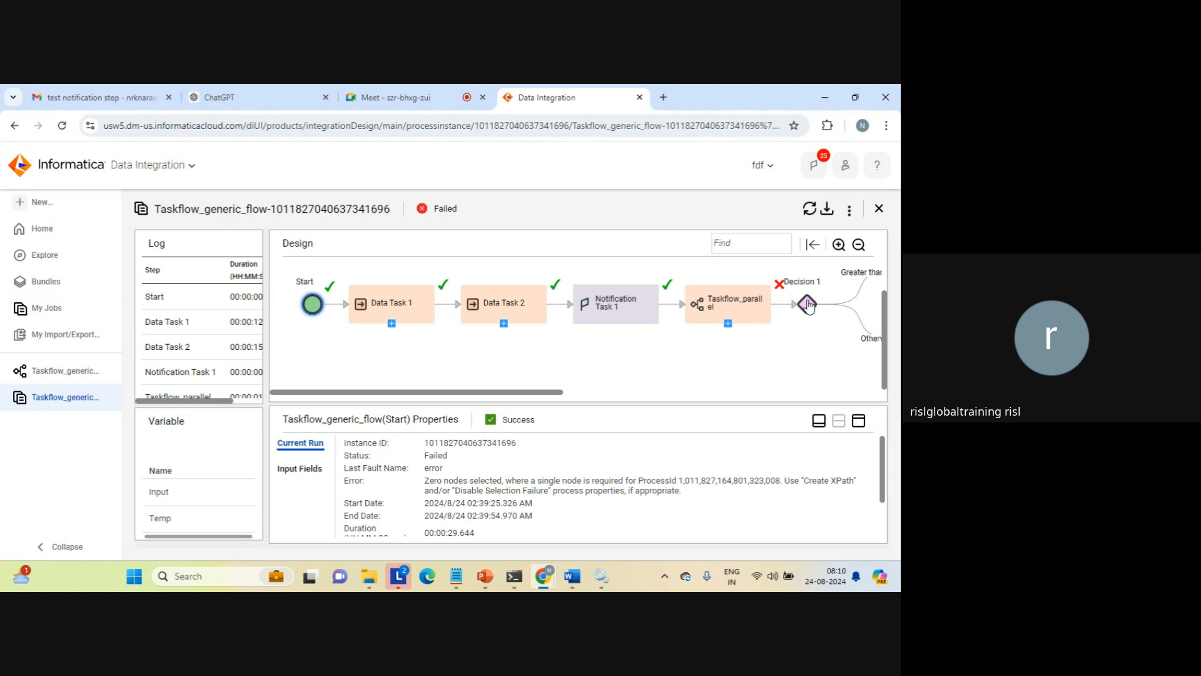
# Inspect the input and output fields of the Taskflow_parallel step in the run, and close the run details
pyautogui.click(754, 305)
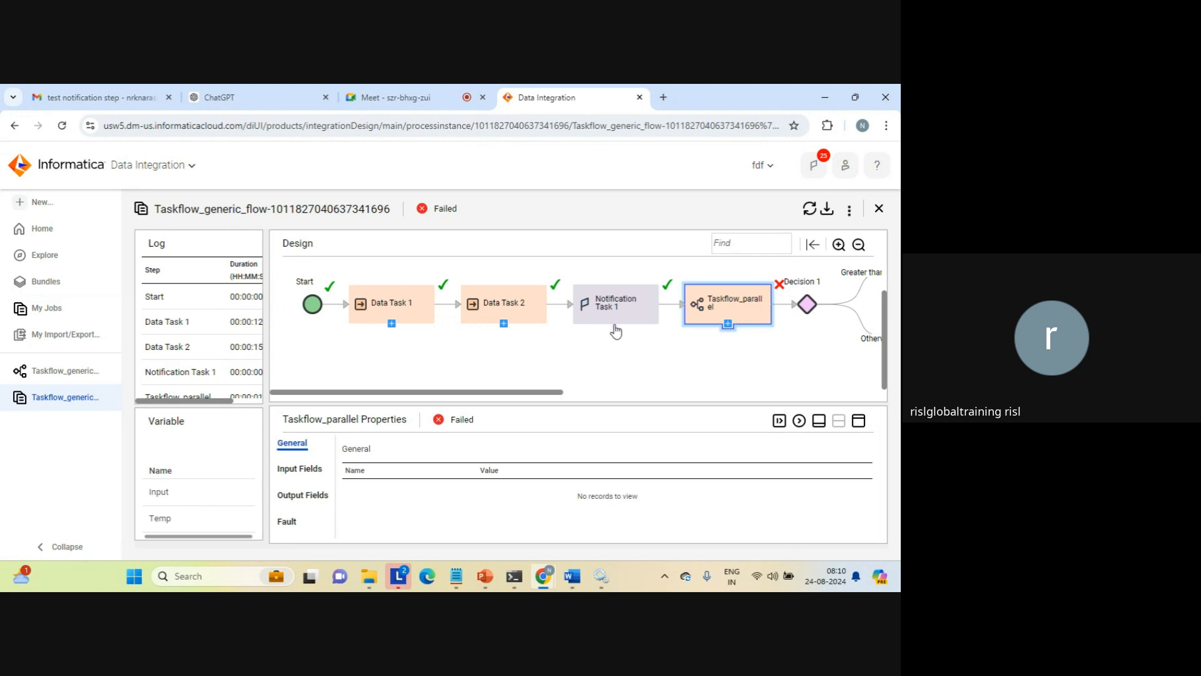
pyautogui.click(296, 474)
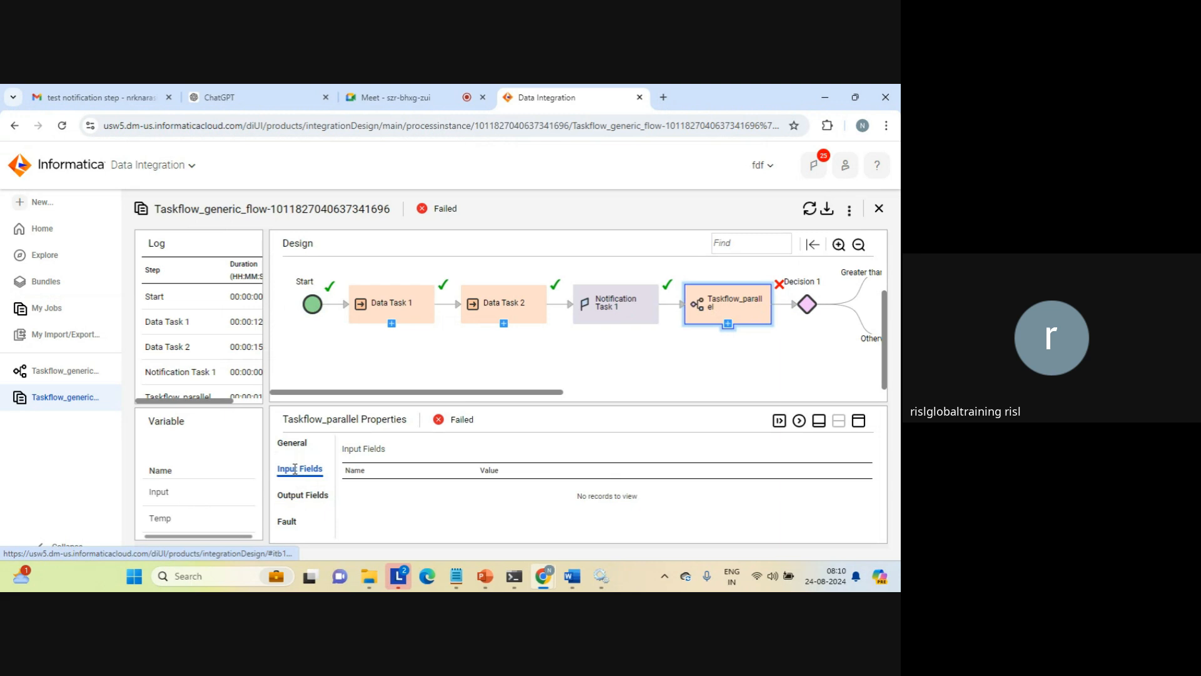
pyautogui.click(304, 495)
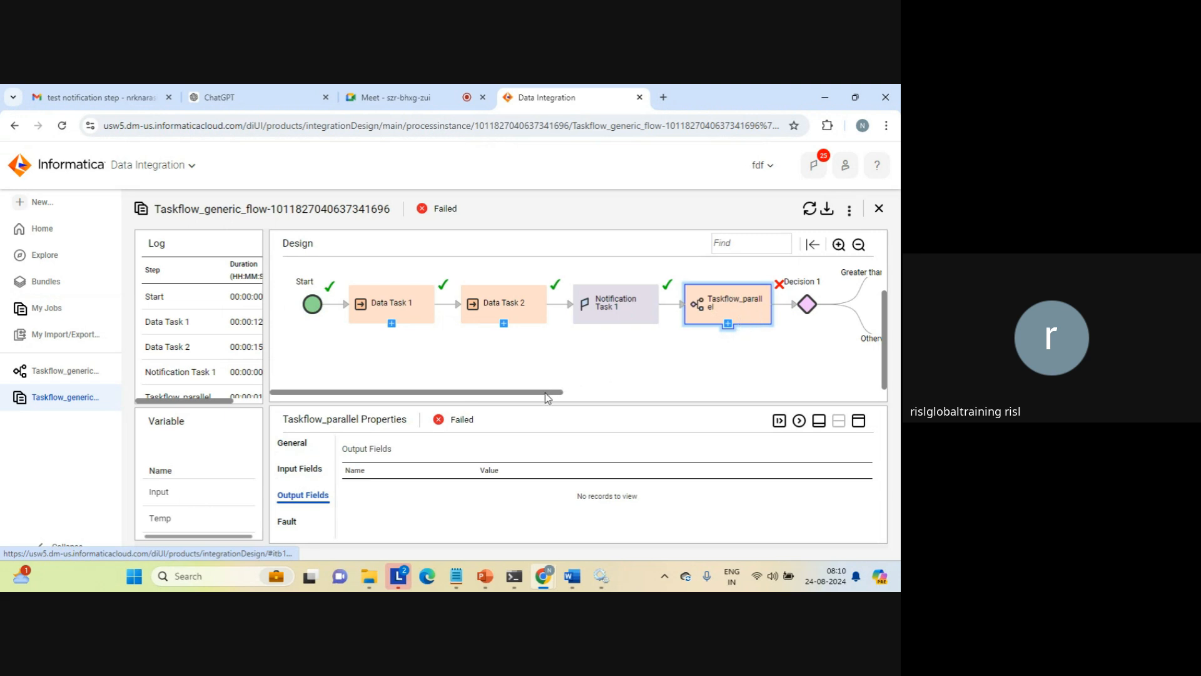
pyautogui.moveTo(560, 393); pyautogui.dragTo(667, 404)
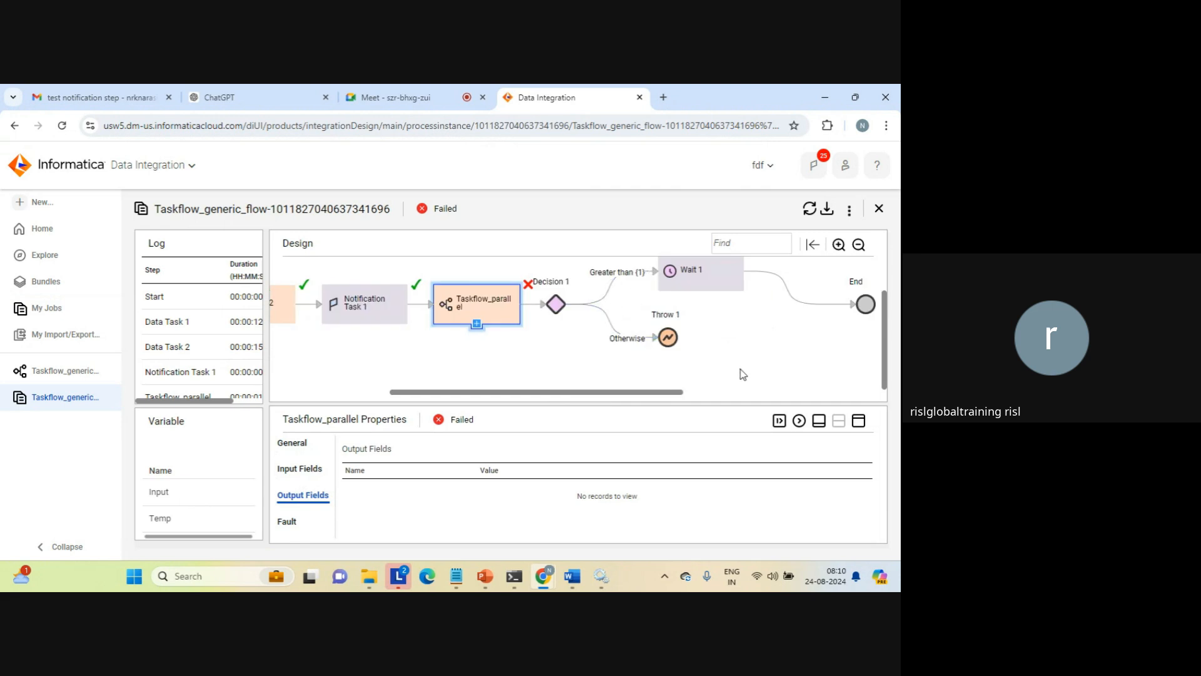
pyautogui.click(475, 311)
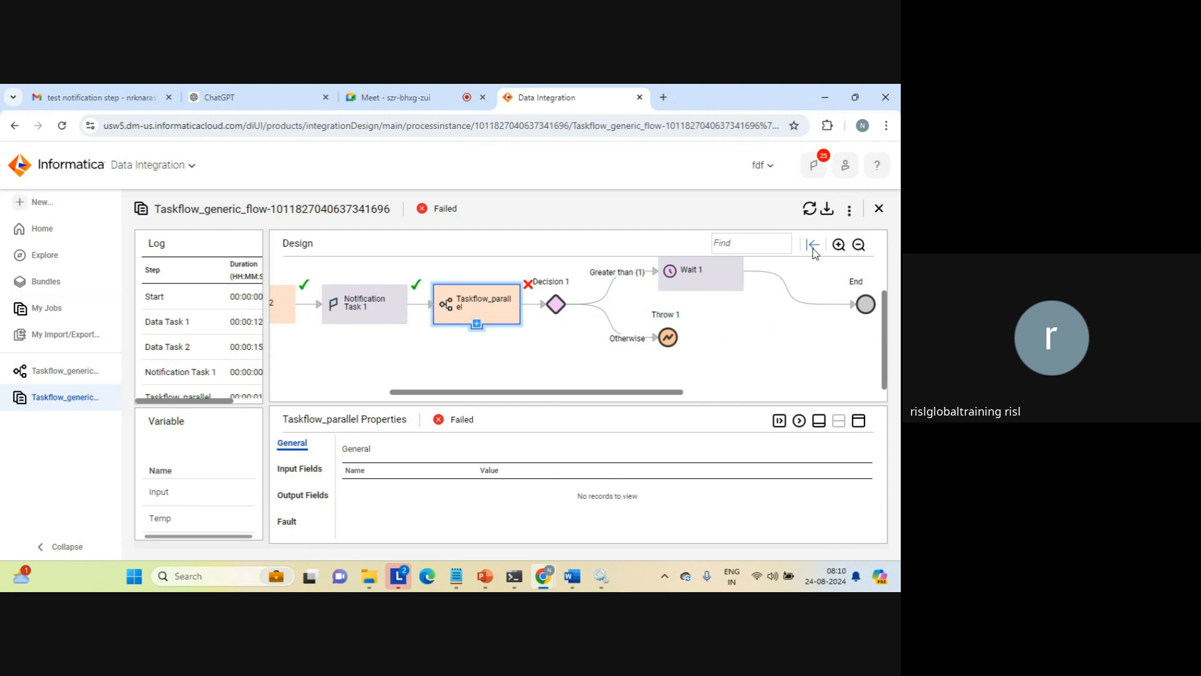
pyautogui.click(879, 210)
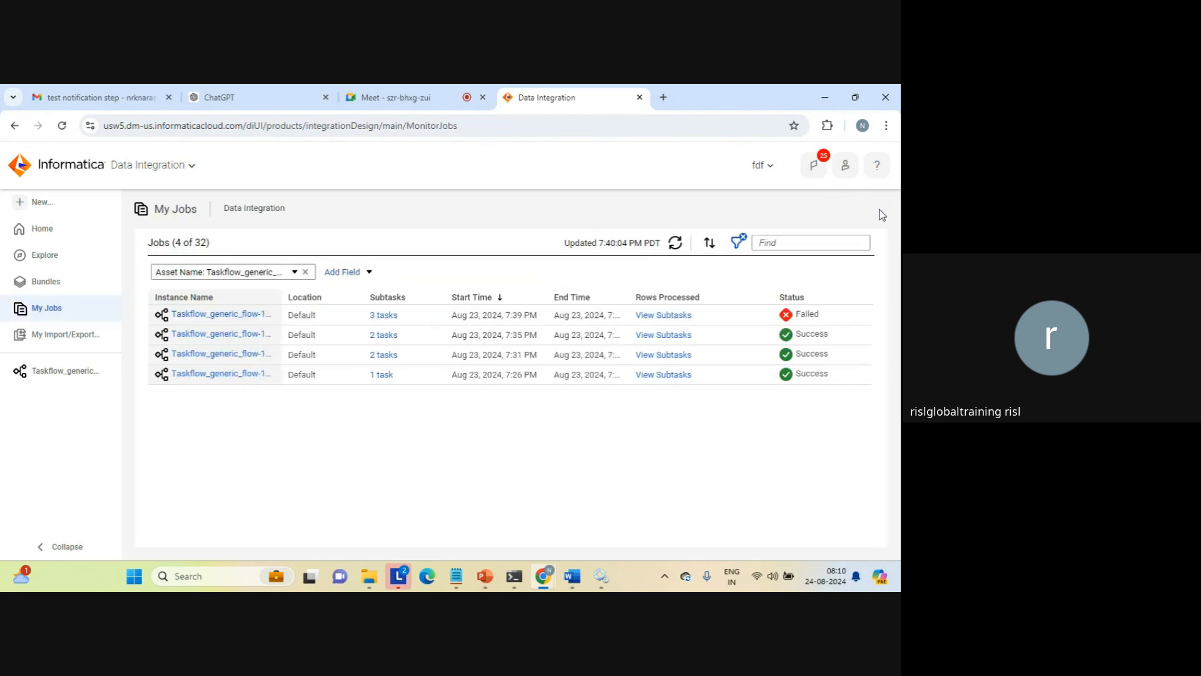
# Delete the Taskflow_parallel step from the Taskflow_generic_flow design, and save and rerun the taskflow
pyautogui.click(71, 371)
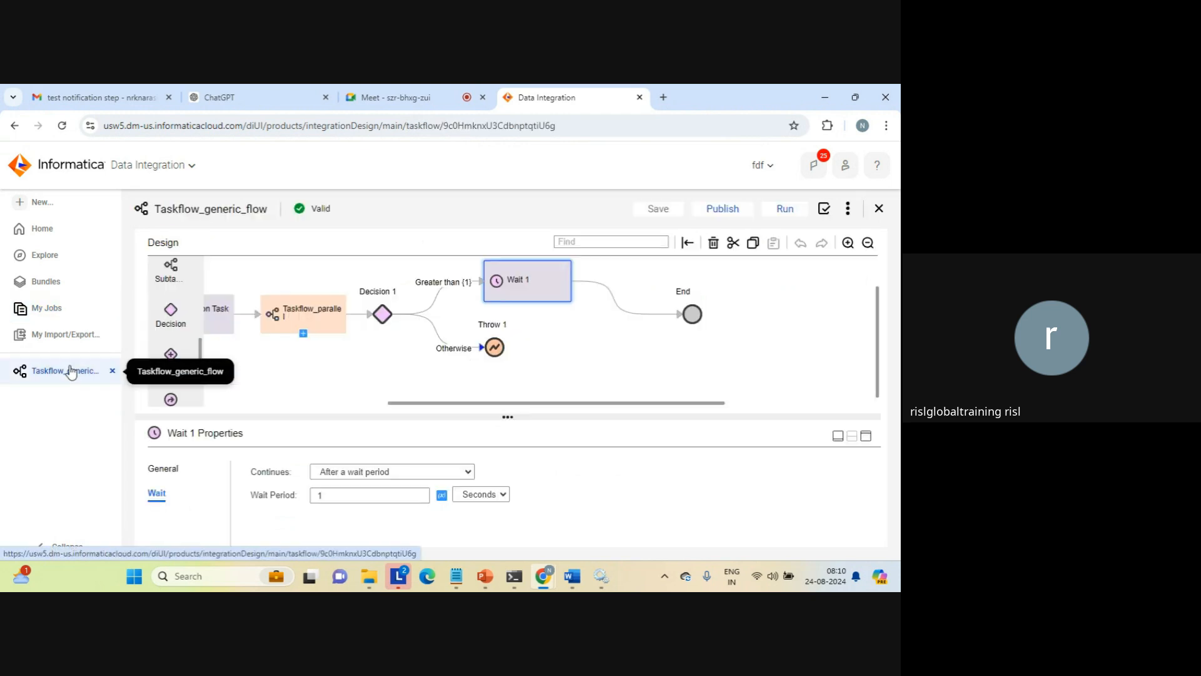
pyautogui.click(303, 314)
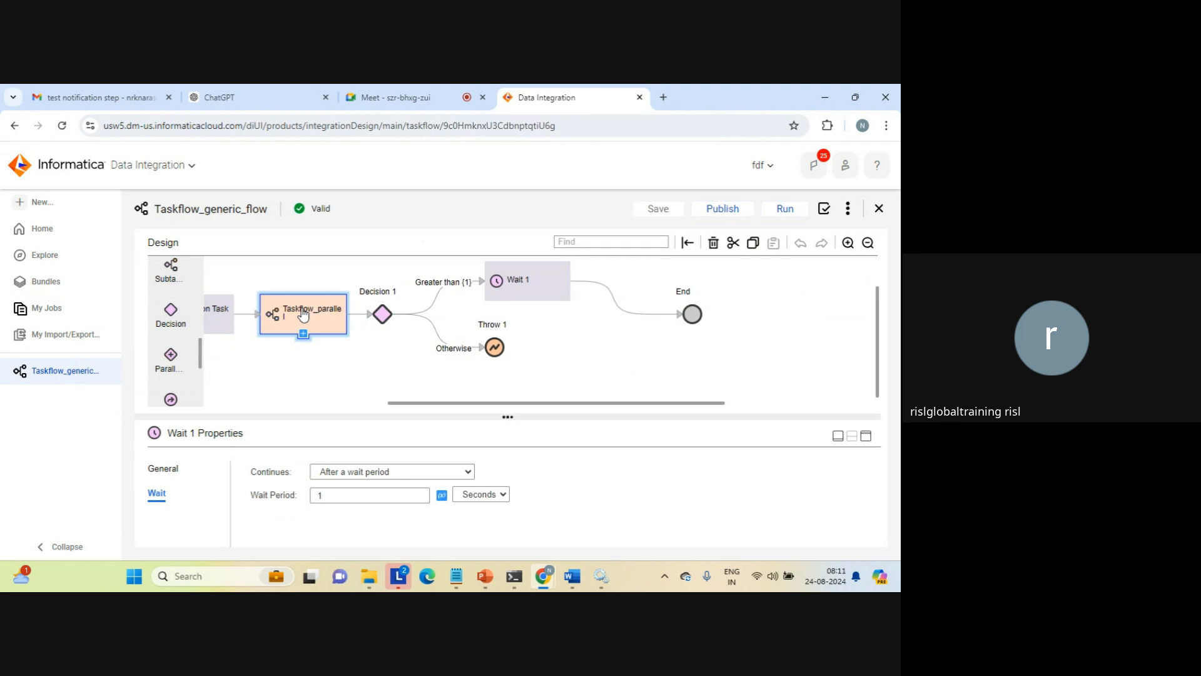
pyautogui.press('Delete')
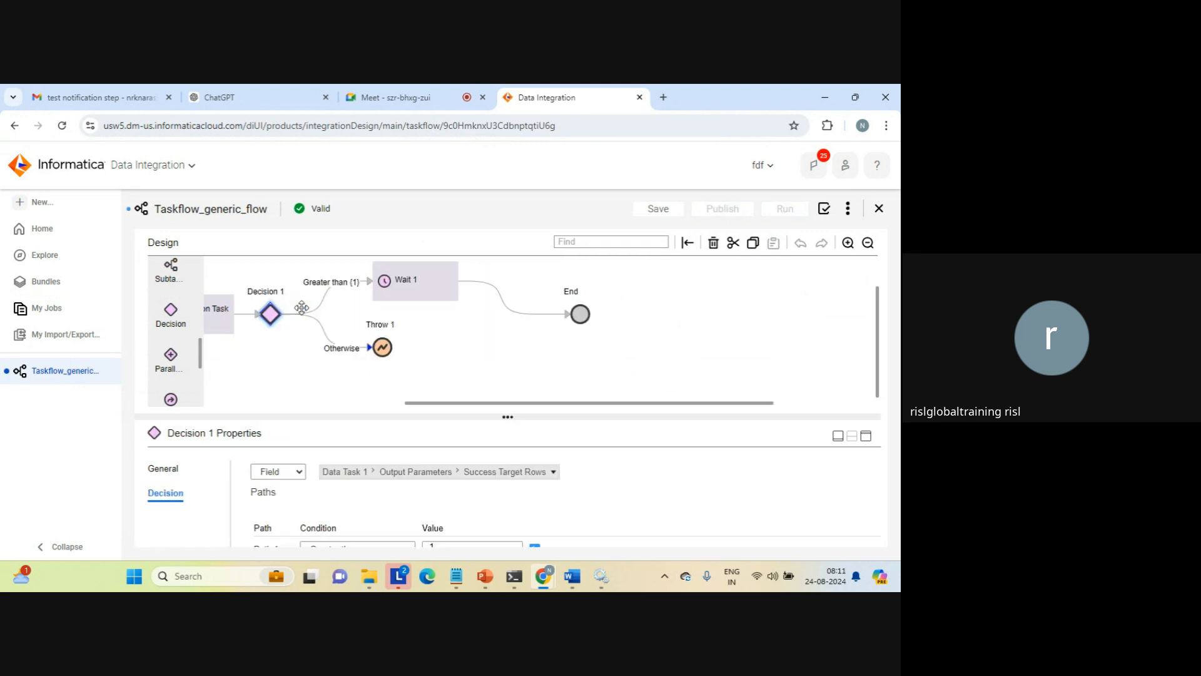
pyautogui.click(663, 215)
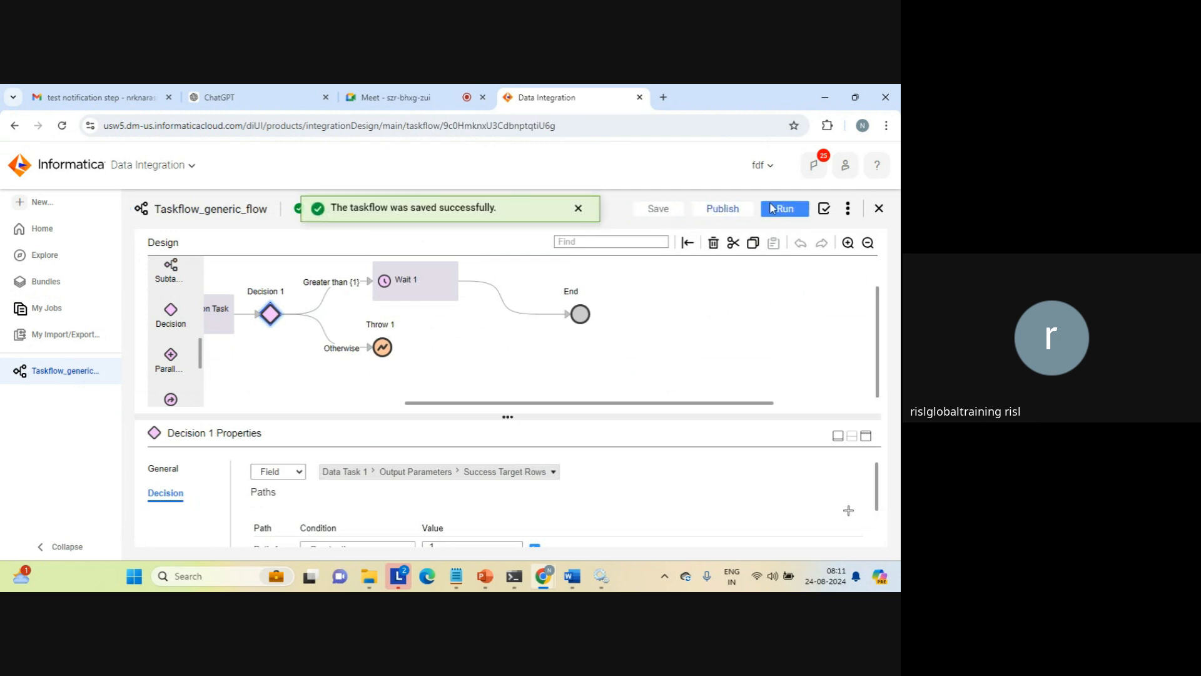
pyautogui.click(782, 210)
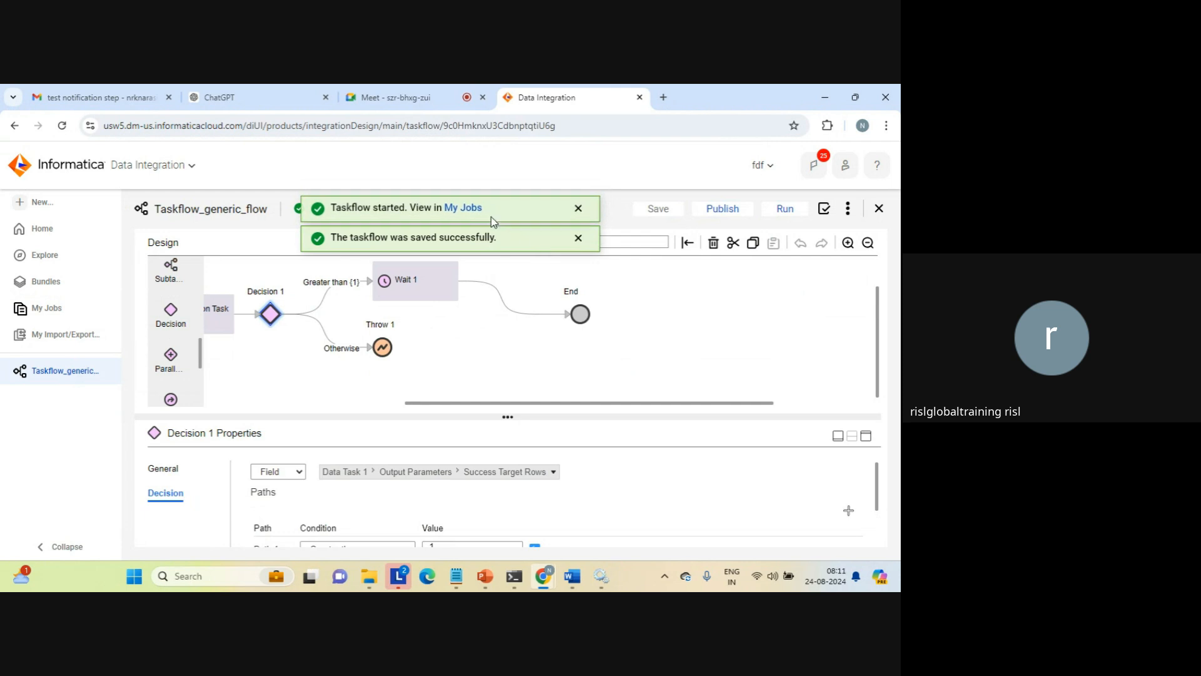
# Open My Jobs and refresh the job list to check the status of the latest Taskflow_generic_flow run
pyautogui.click(460, 209)
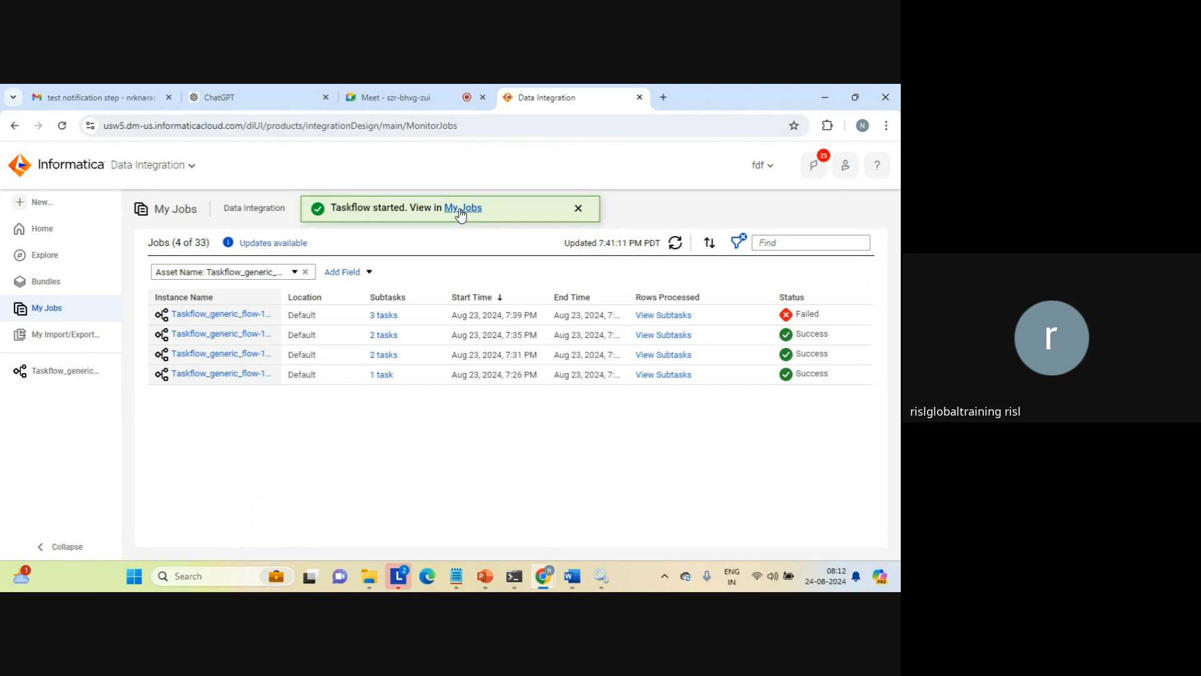
pyautogui.click(579, 210)
pyautogui.click(672, 246)
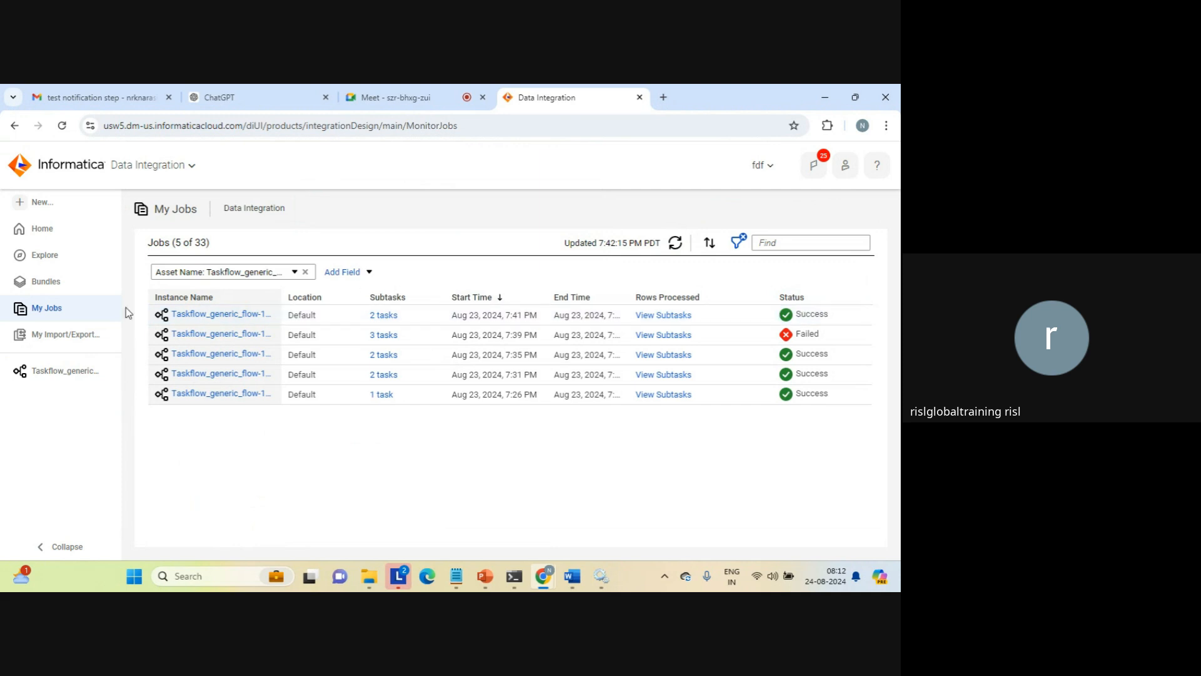
pyautogui.click(74, 371)
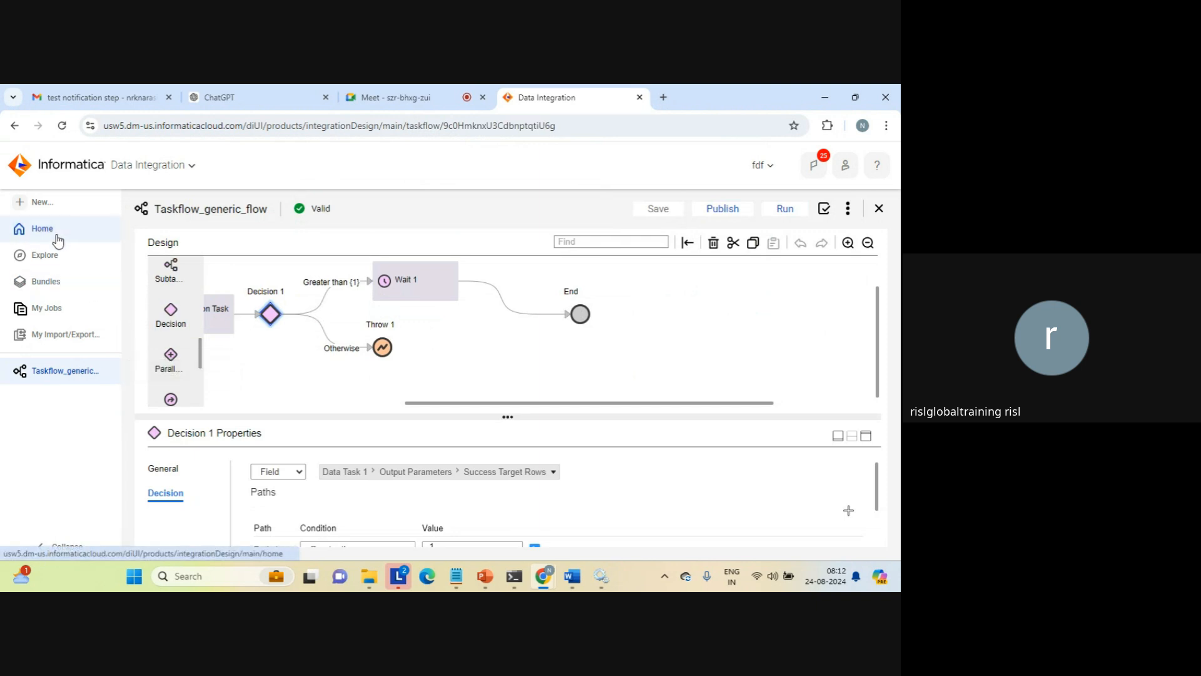
pyautogui.click(41, 311)
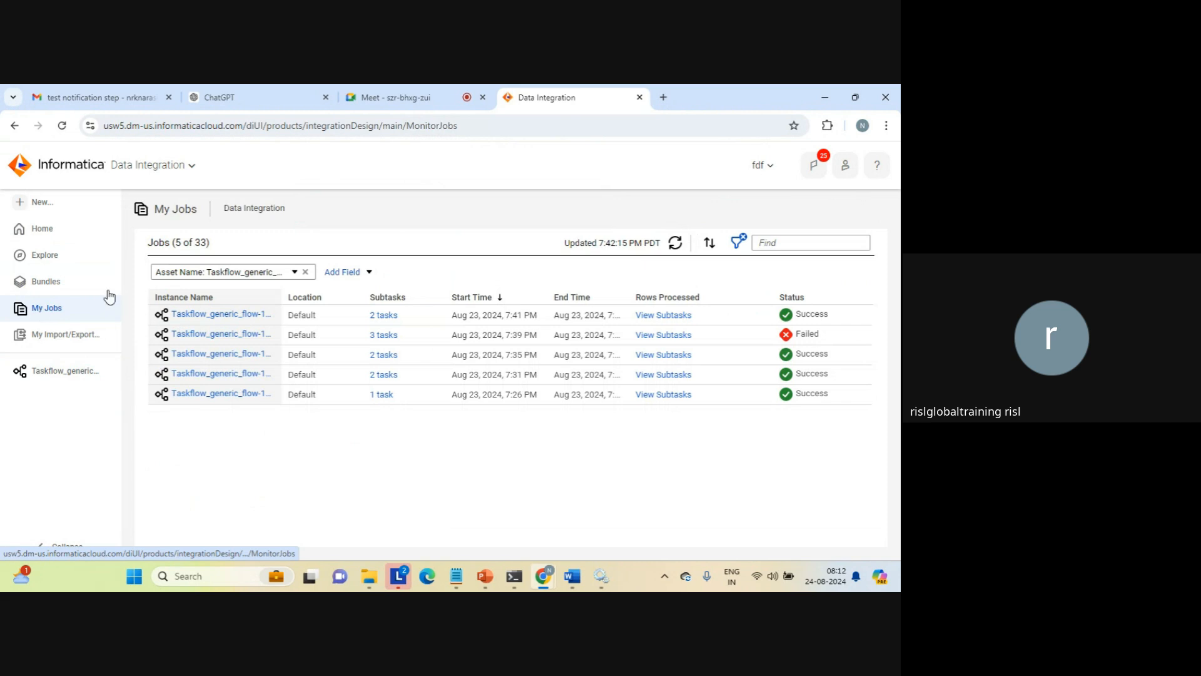
# Examine the path the latest run took from Decision 1 to End in its run details, and close the details
pyautogui.click(218, 315)
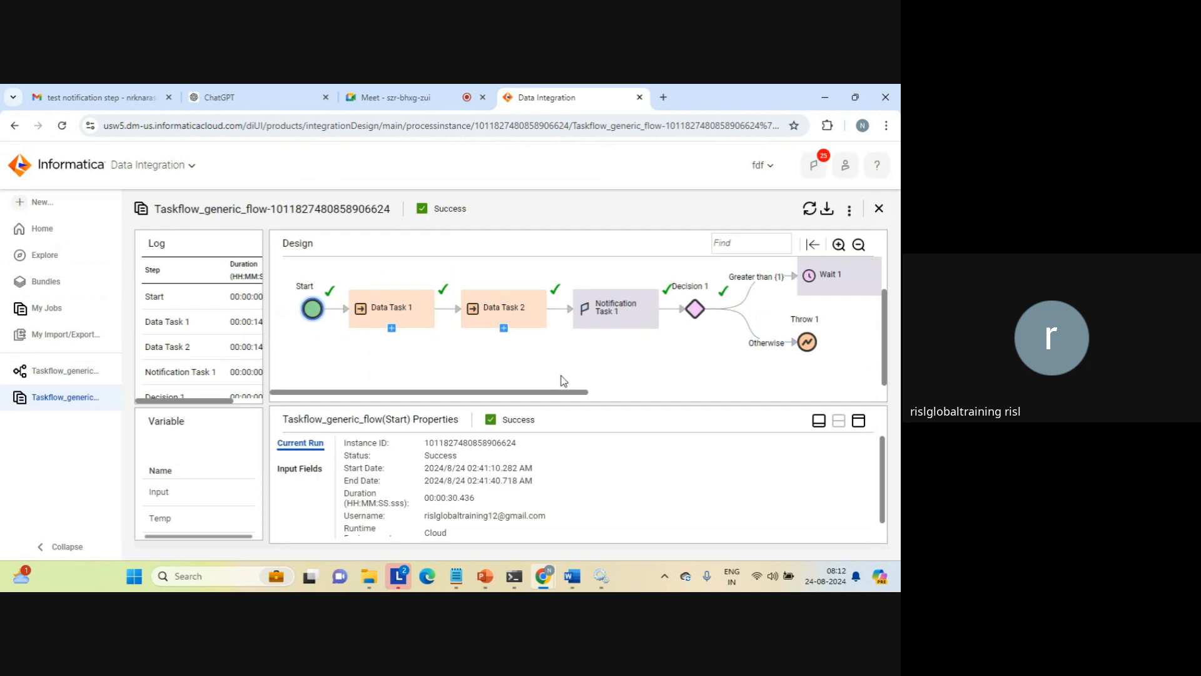
pyautogui.moveTo(571, 397); pyautogui.dragTo(674, 398)
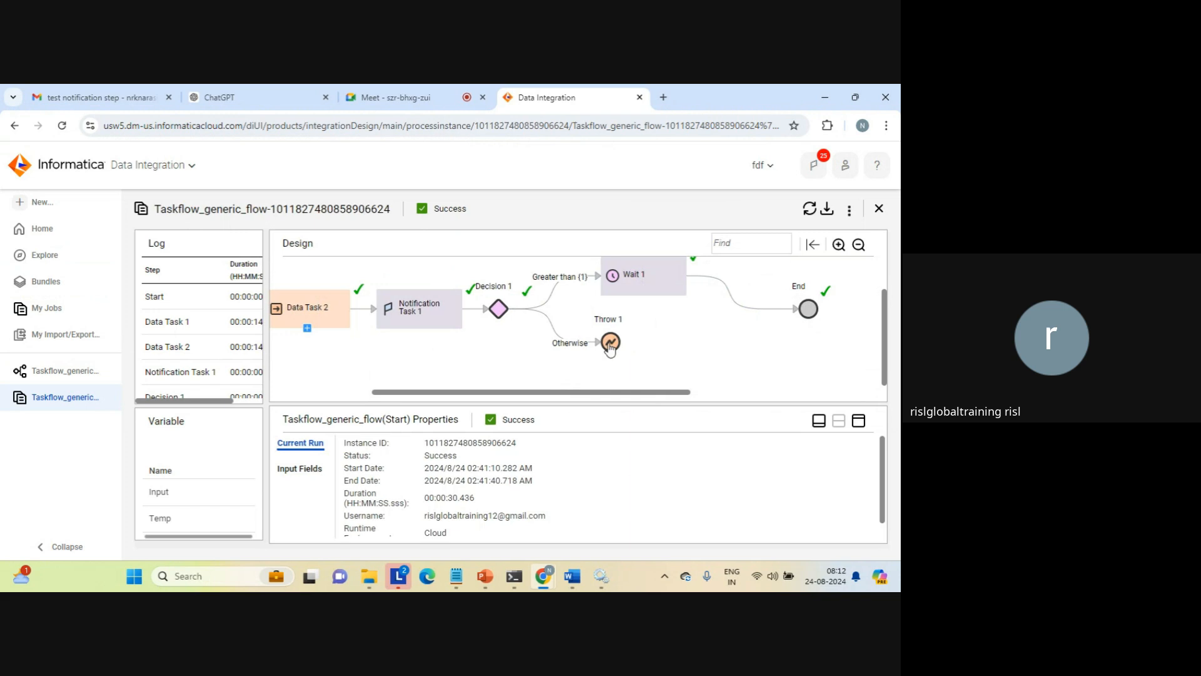
pyautogui.click(878, 210)
# Try to add a Jump step after Wait 1 at the end of the Greater than path in the Taskflow_generic_flow design
pyautogui.click(65, 371)
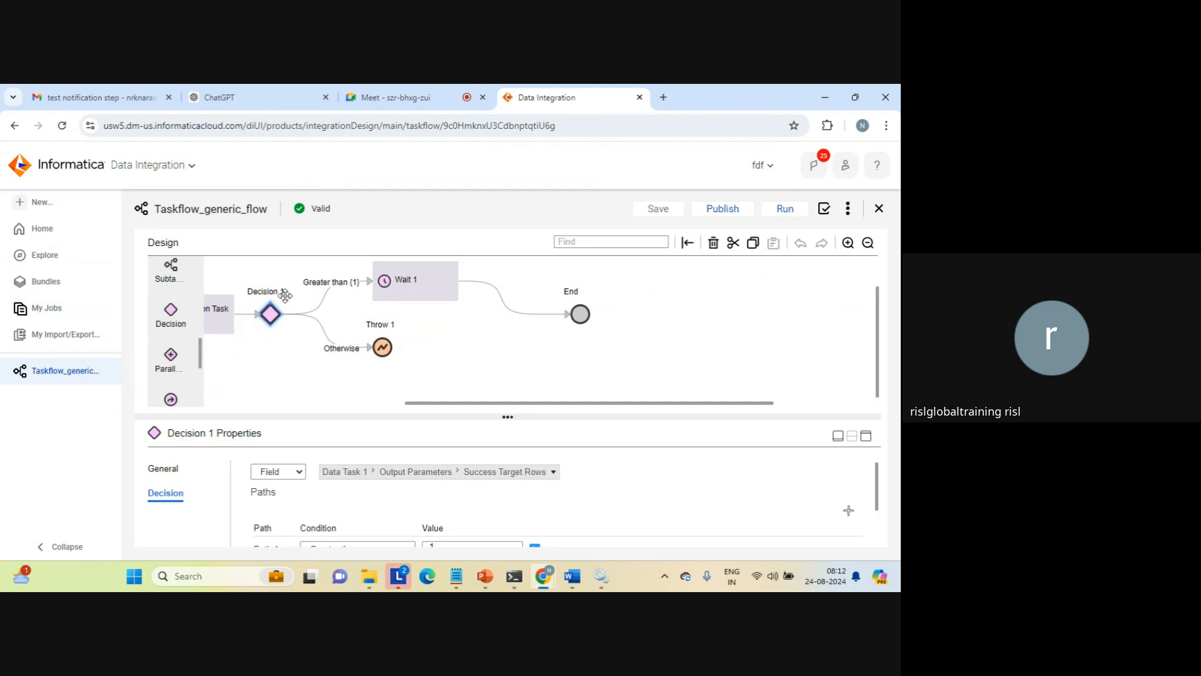
pyautogui.moveTo(201, 347)
pyautogui.mouseDown()
pyautogui.moveTo(200, 391)
pyautogui.moveTo(201, 363)
pyautogui.mouseUp()
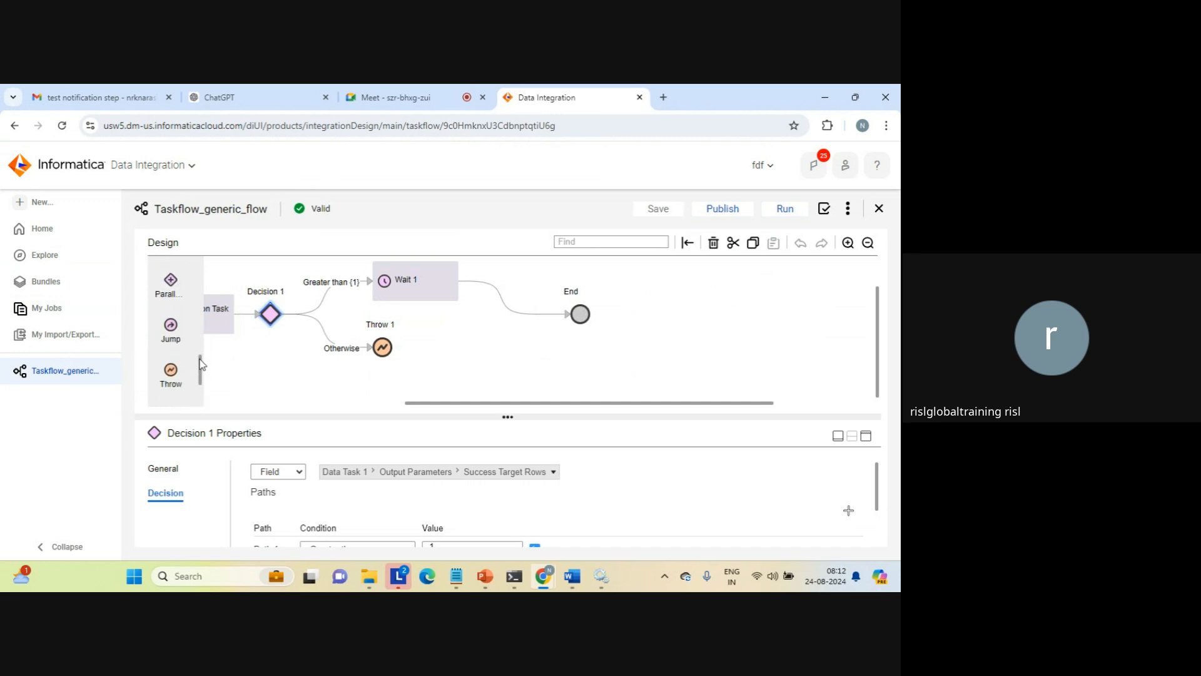
pyautogui.moveTo(171, 326); pyautogui.dragTo(513, 309)
pyautogui.moveTo(171, 326); pyautogui.dragTo(516, 308)
pyautogui.moveTo(168, 330); pyautogui.dragTo(585, 320)
# Delete the Wait 1 step from the Greater than path and put a Jump step in its place
pyautogui.click(427, 289)
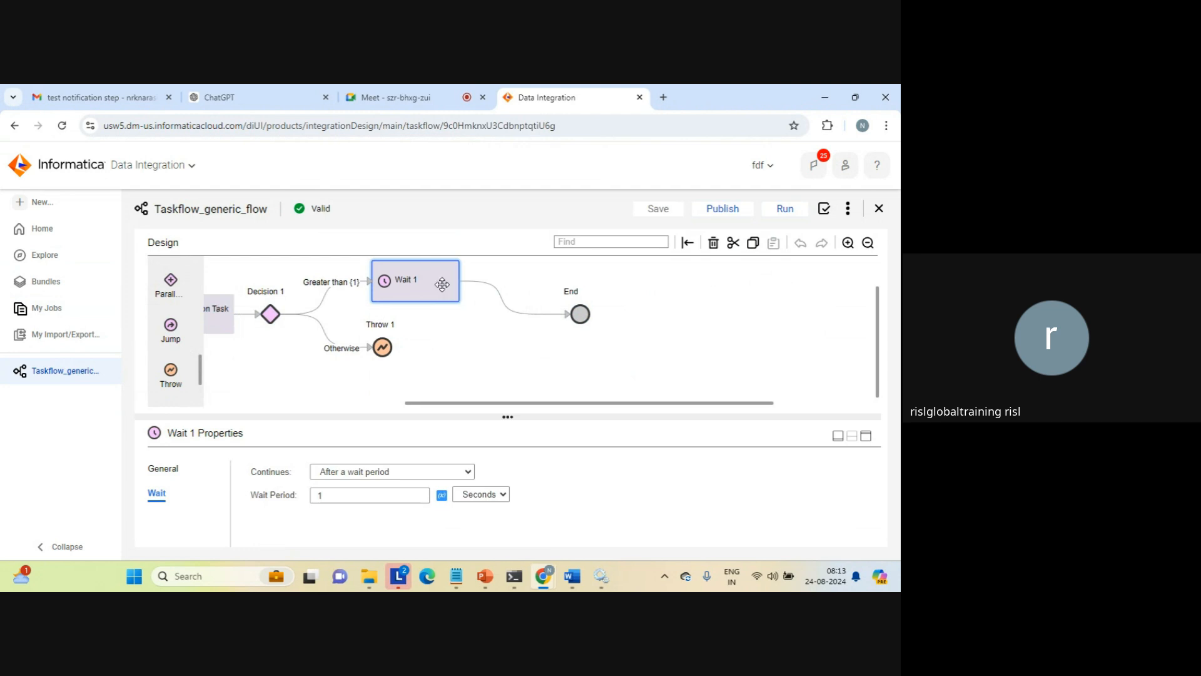
pyautogui.press('Delete')
pyautogui.click(443, 286)
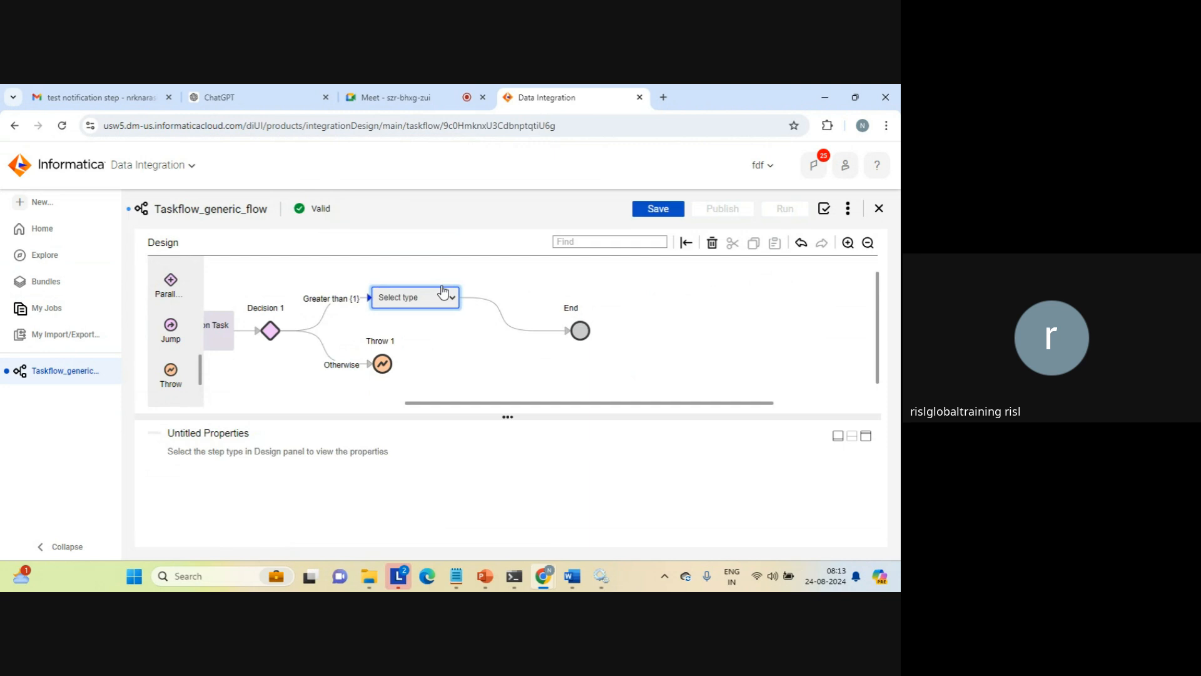
pyautogui.click(452, 298)
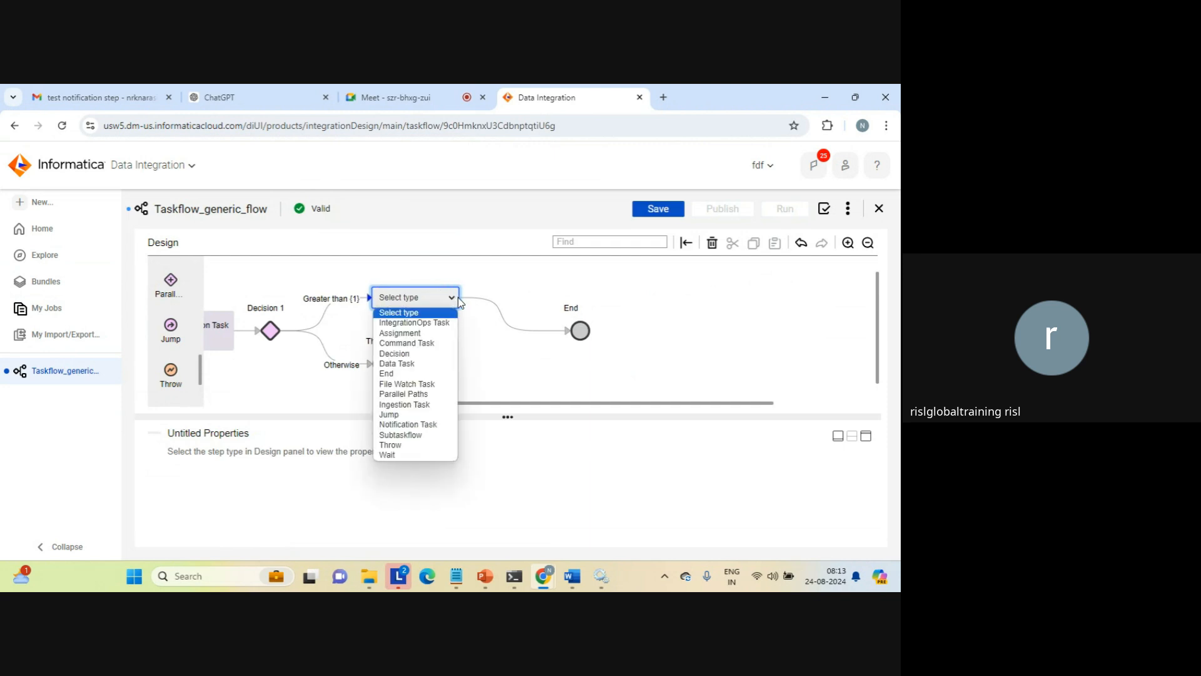
pyautogui.click(400, 416)
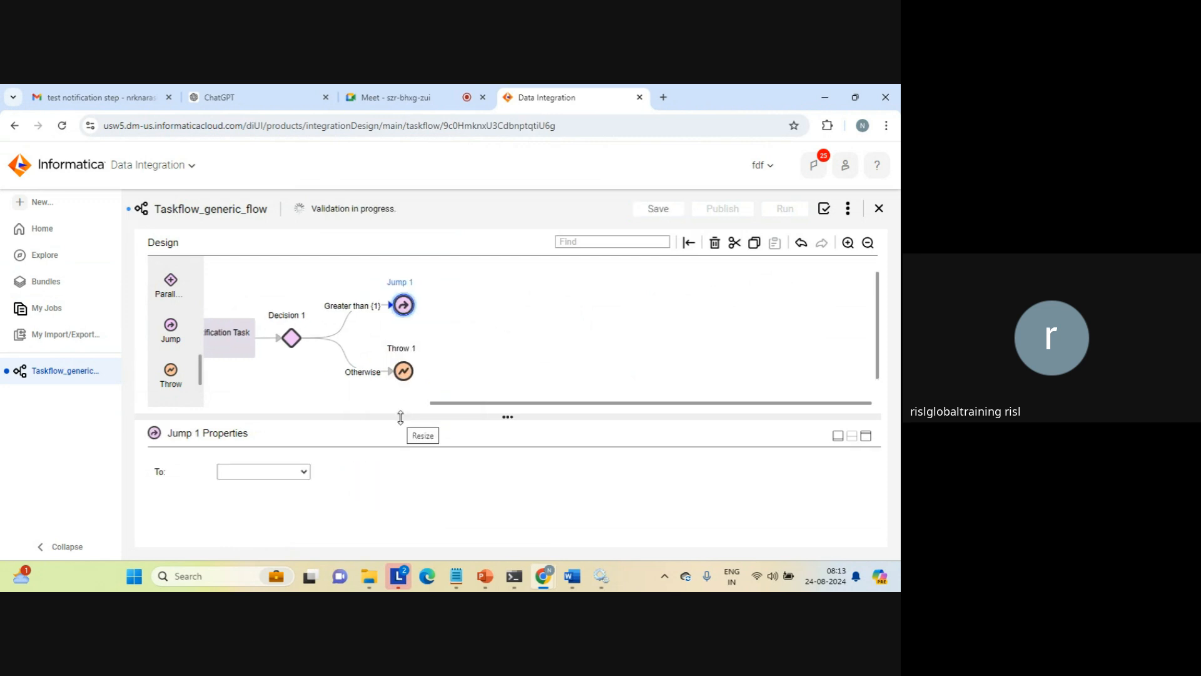
# Set the Jump step's target to Data Task 2
pyautogui.moveTo(482, 403); pyautogui.dragTo(333, 418)
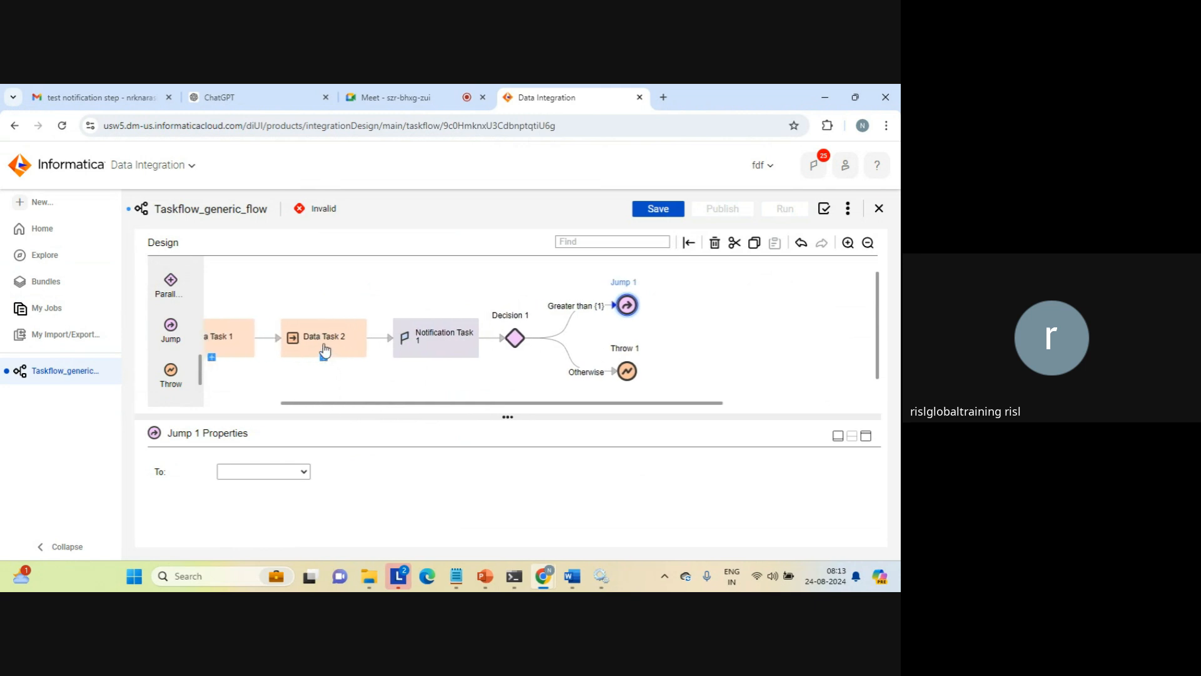
pyautogui.click(303, 473)
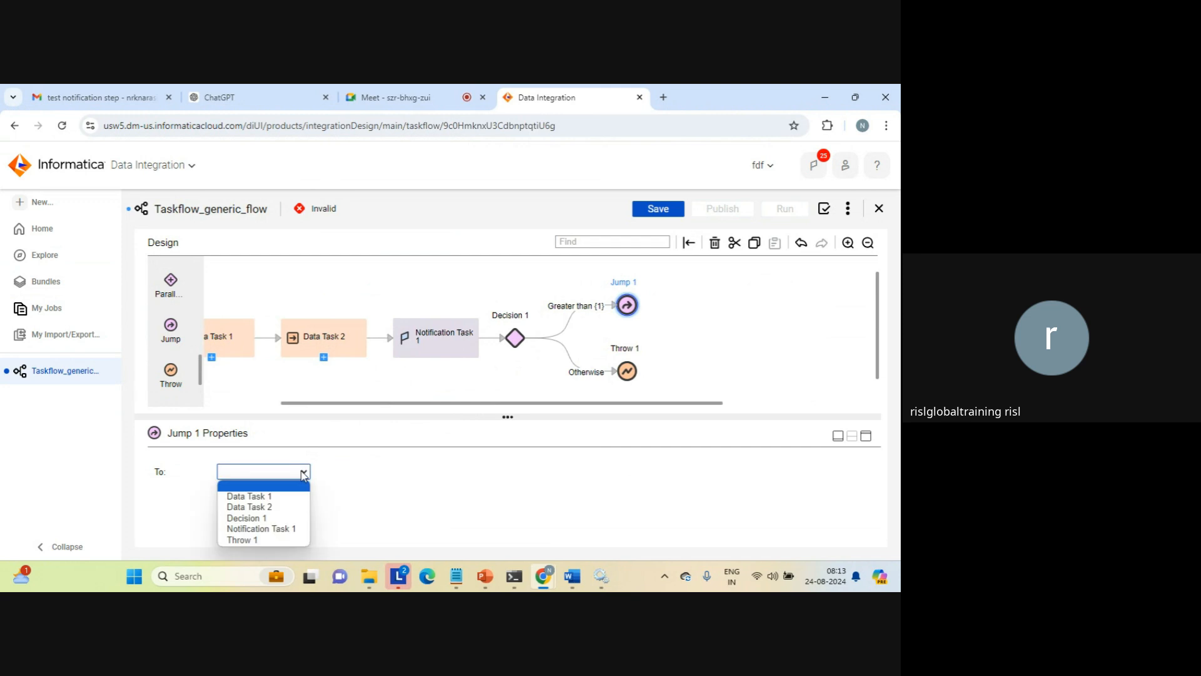
pyautogui.click(263, 511)
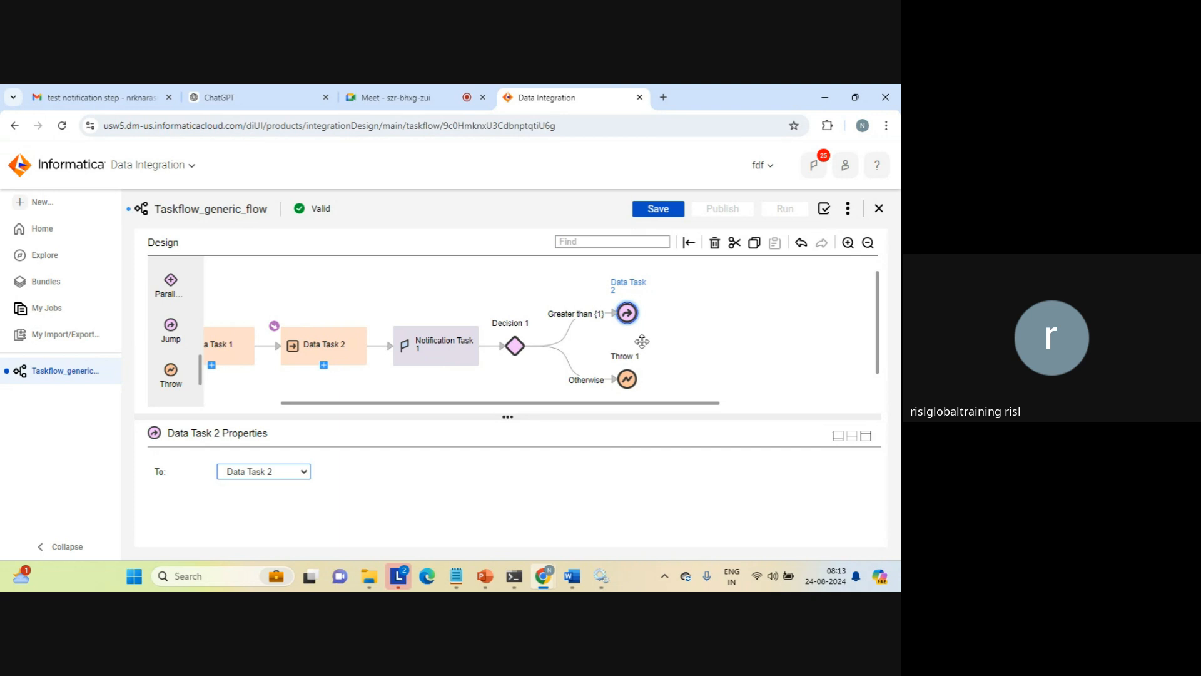
# Save Taskflow_generic_flow with the new jump and run it
pyautogui.click(696, 336)
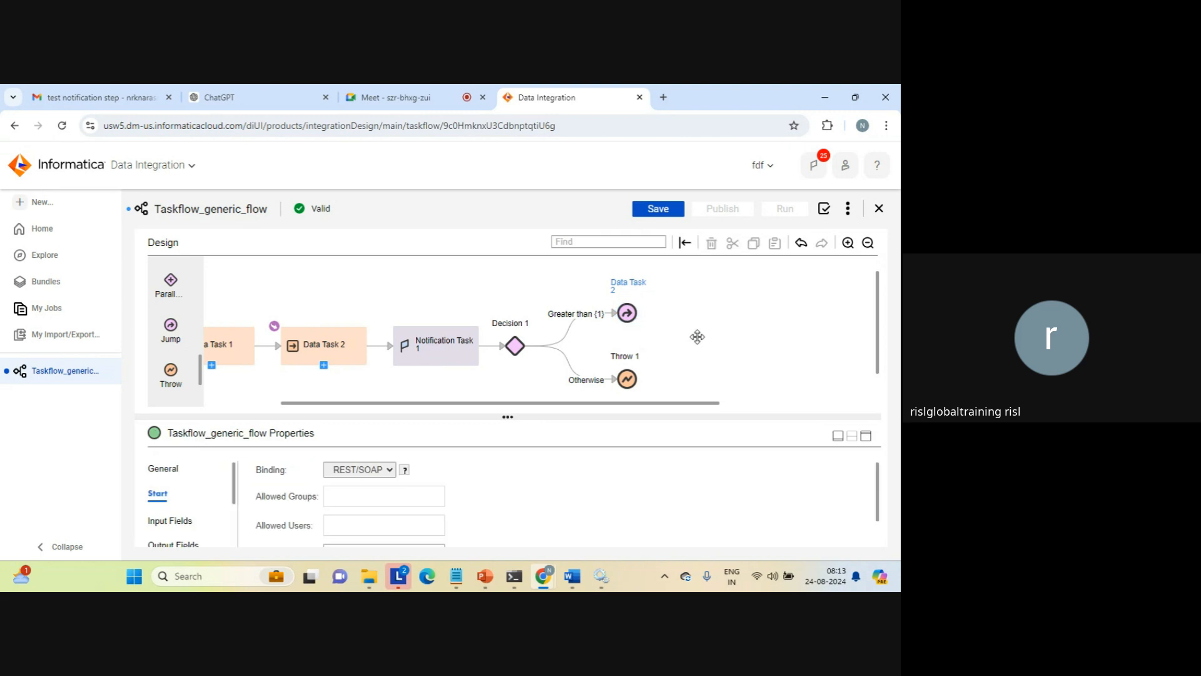
pyautogui.click(658, 213)
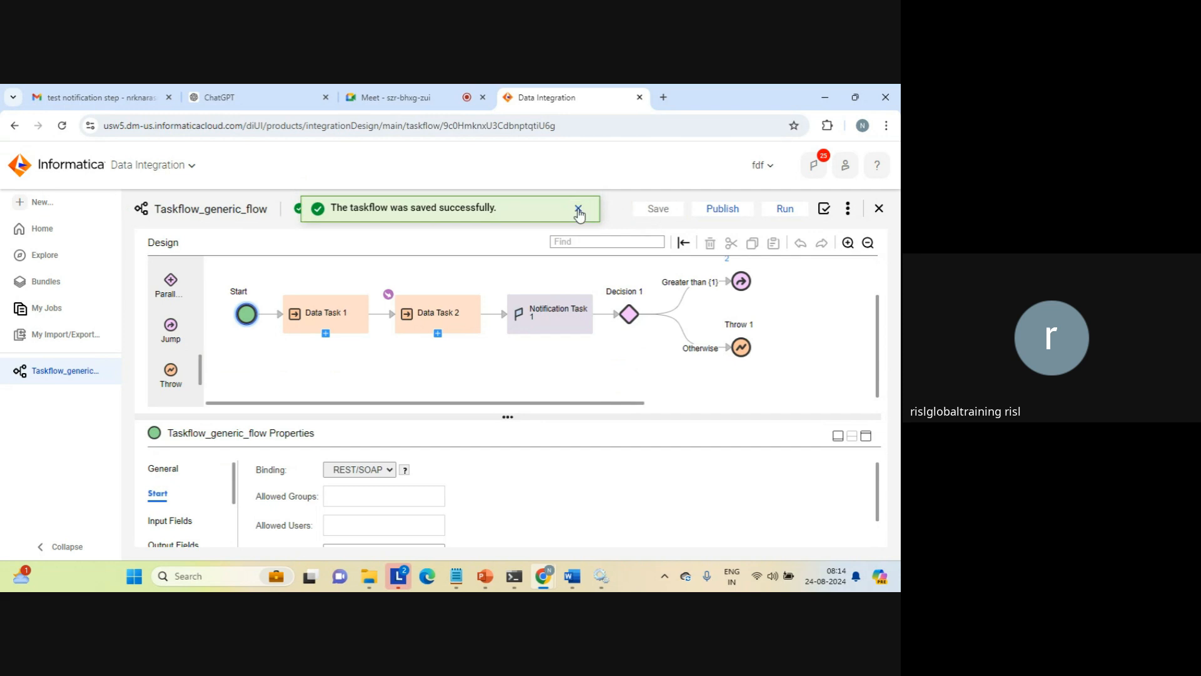
pyautogui.click(578, 208)
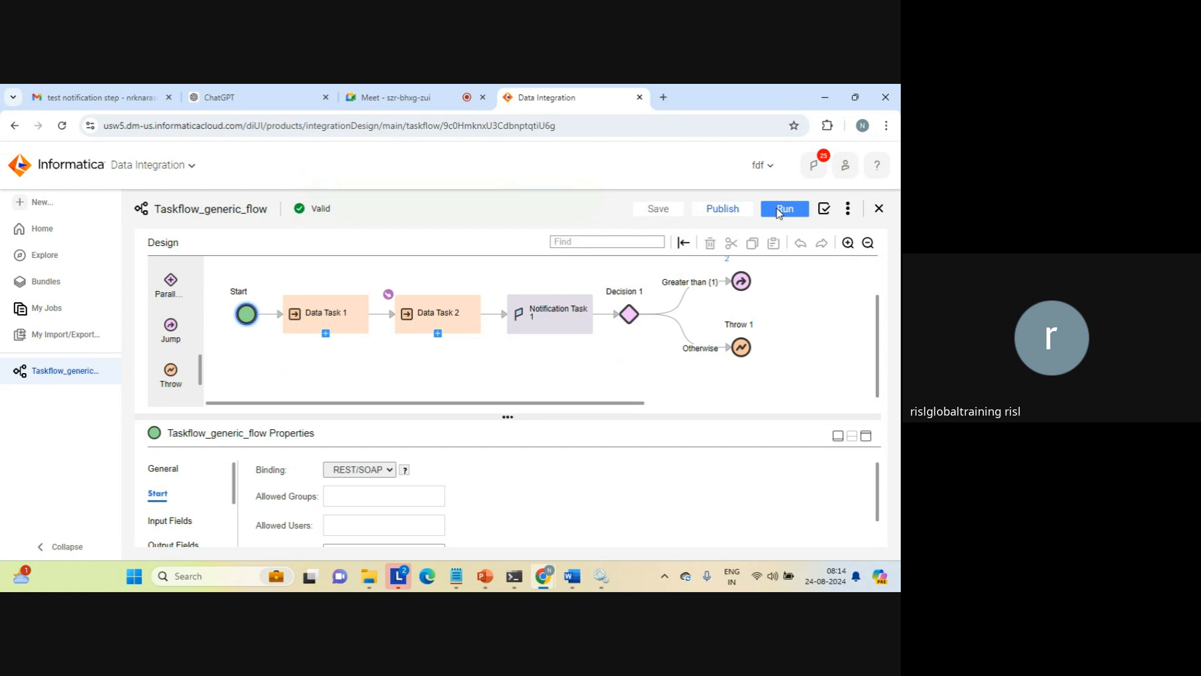
pyautogui.click(779, 211)
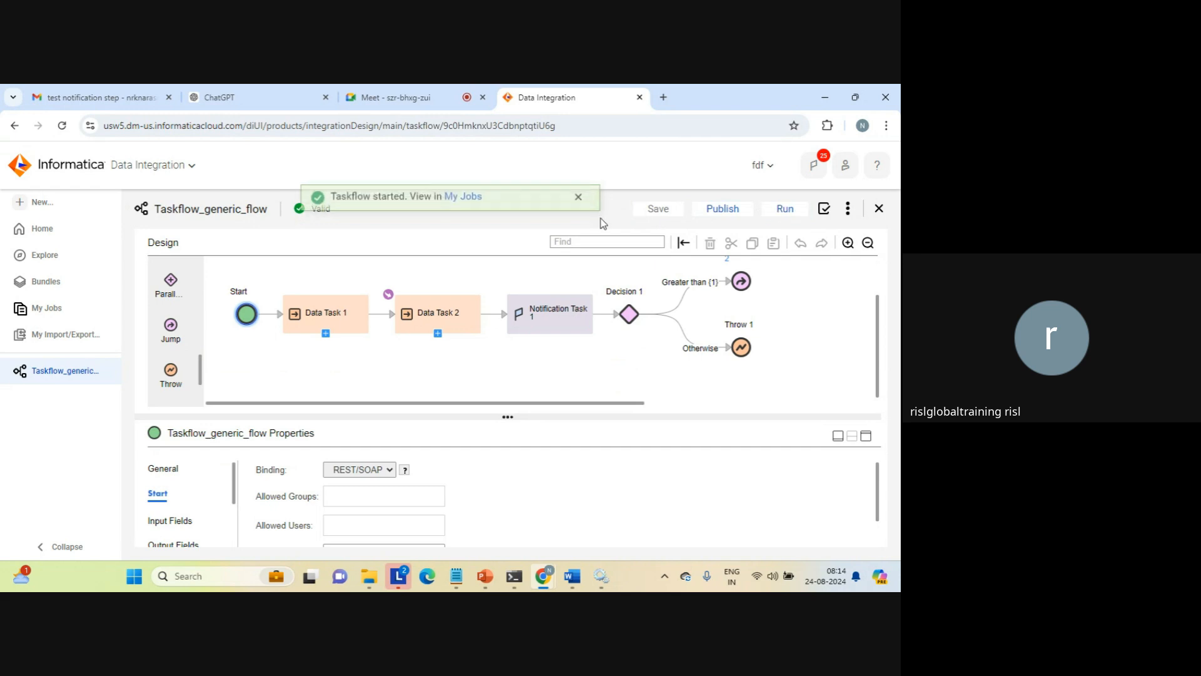
# Check the new run in My Jobs and review the Jump step's target in the Taskflow_generic_flow design
pyautogui.click(466, 209)
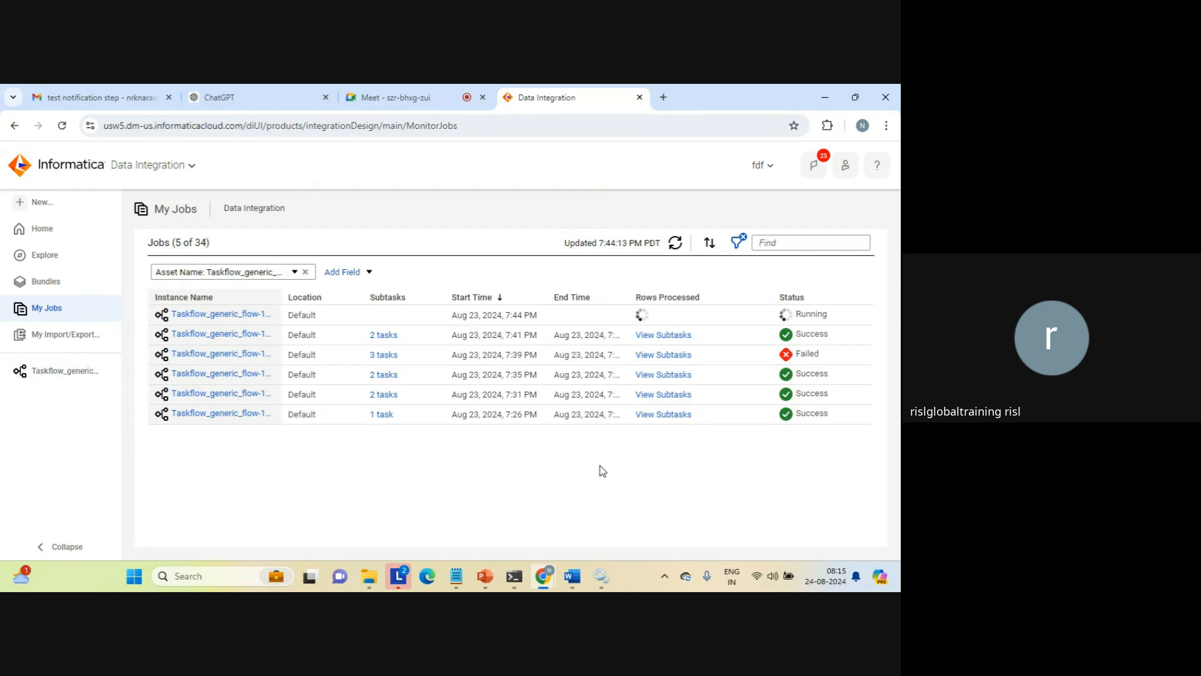
pyautogui.click(395, 91)
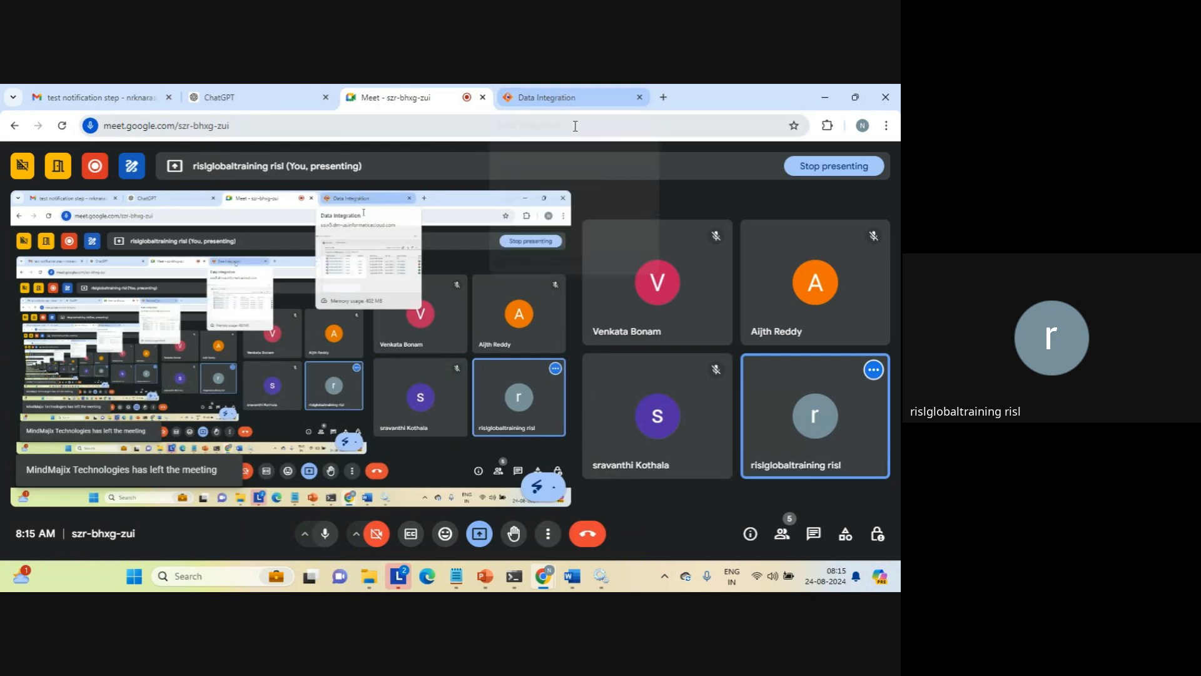
pyautogui.click(557, 97)
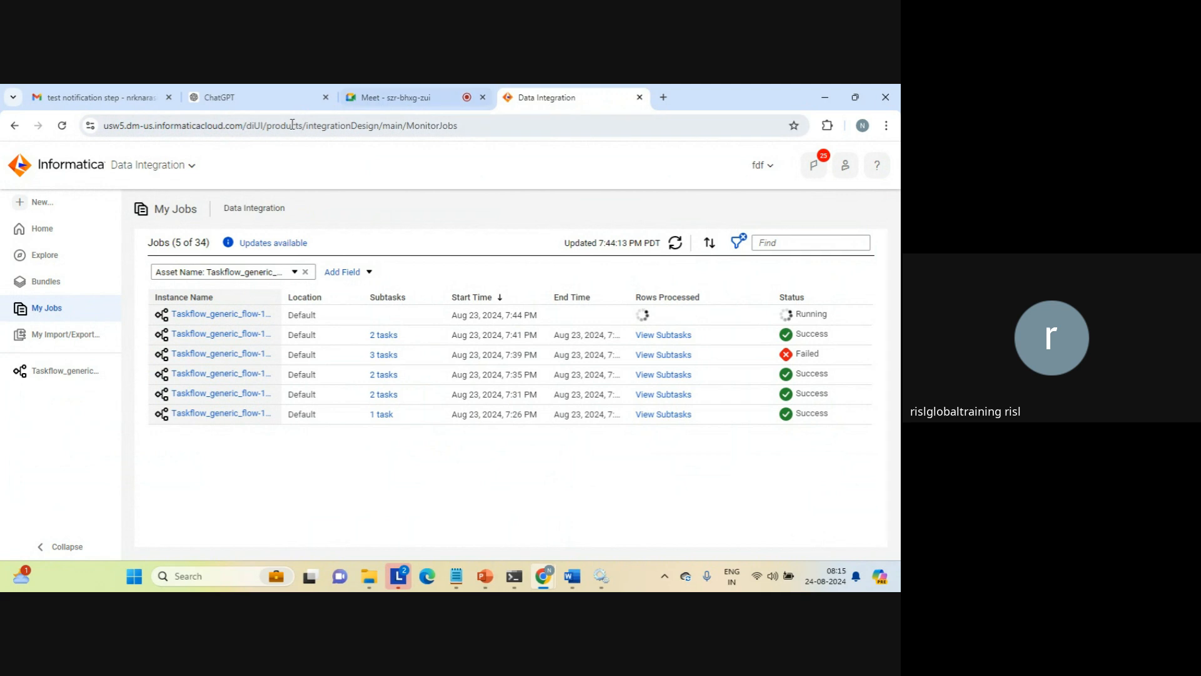
pyautogui.click(69, 371)
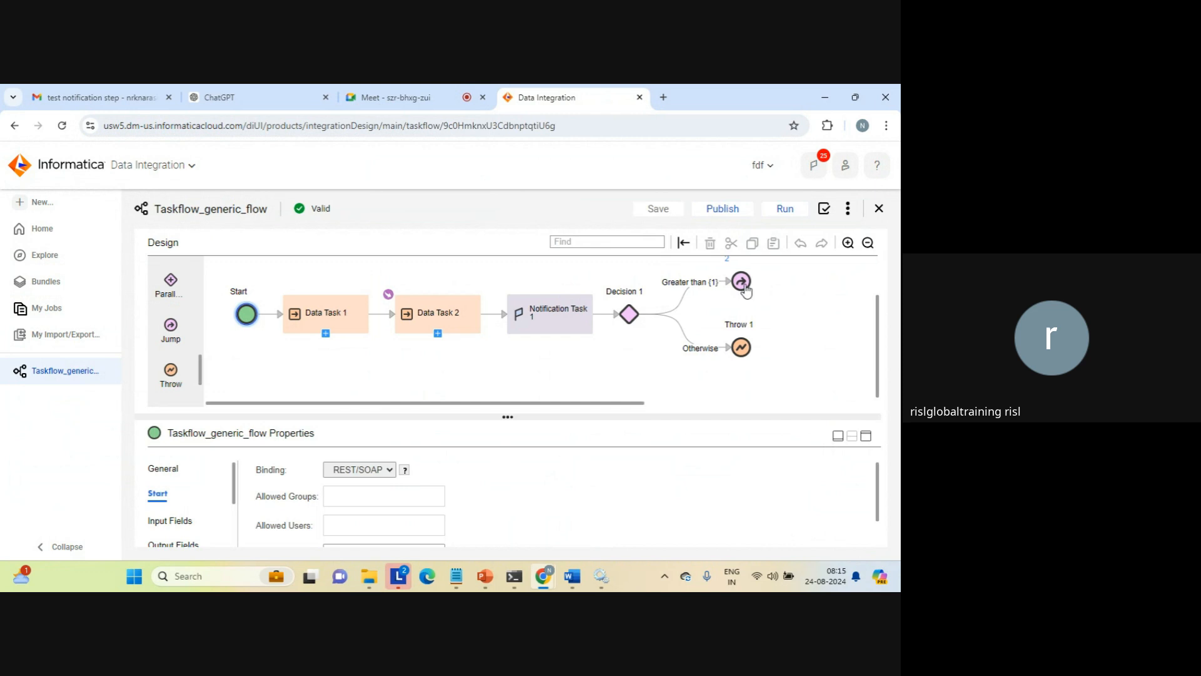
pyautogui.click(744, 285)
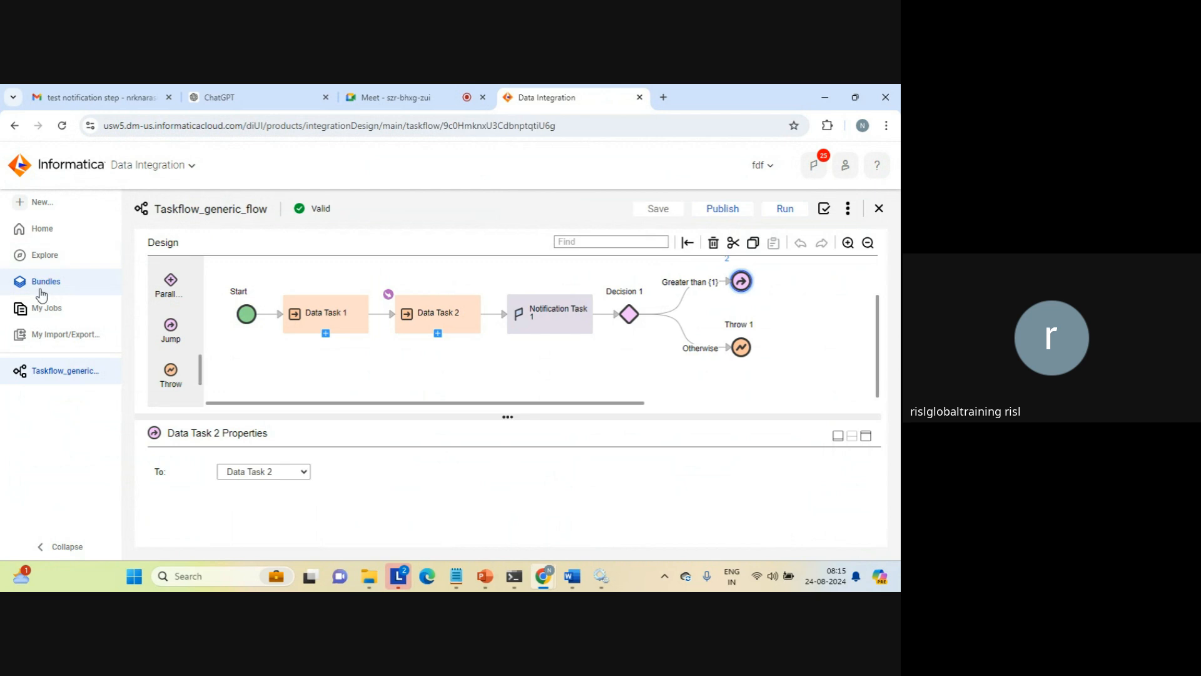
# Monitor the running Taskflow_generic_flow job in My Jobs with repeated refreshes, and suspend the run
pyautogui.click(37, 308)
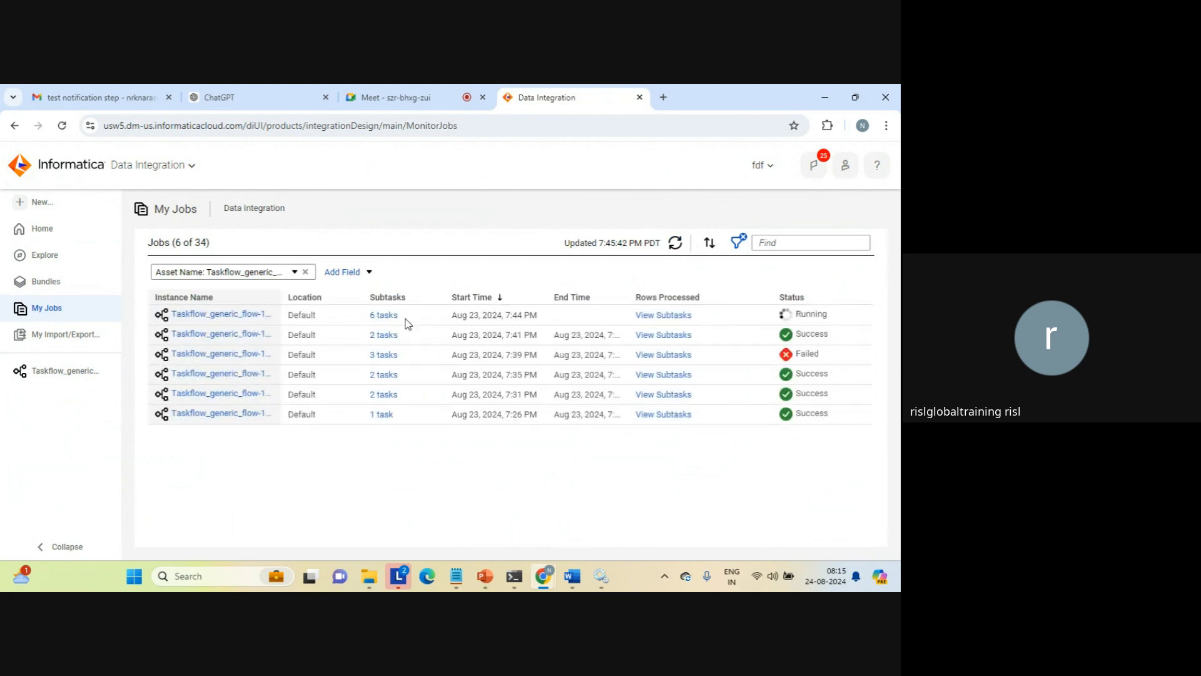
pyautogui.click(675, 244)
pyautogui.click(675, 244)
pyautogui.click(675, 244)
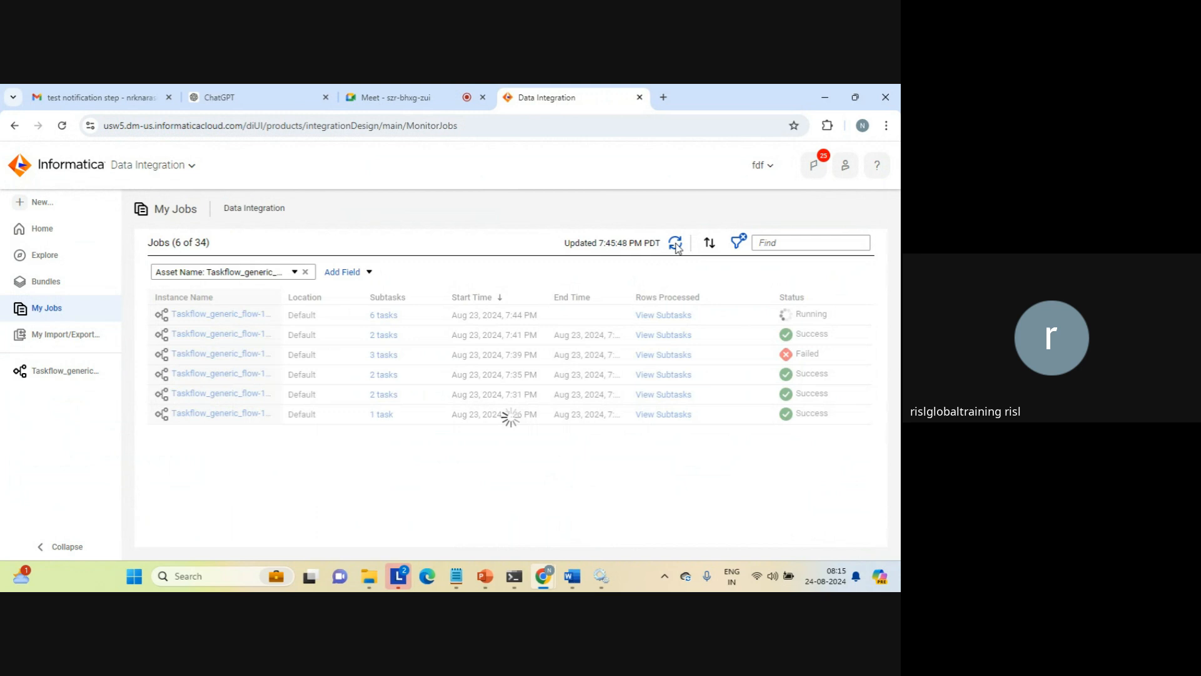
pyautogui.click(675, 244)
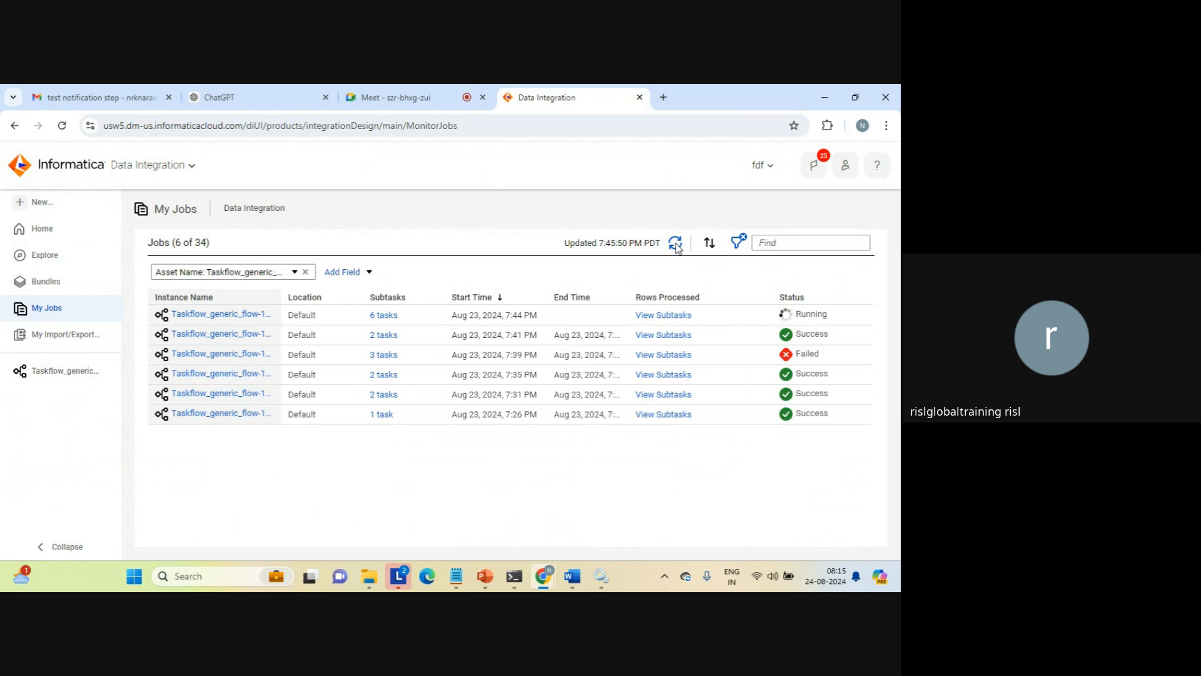
pyautogui.click(675, 244)
pyautogui.click(675, 244)
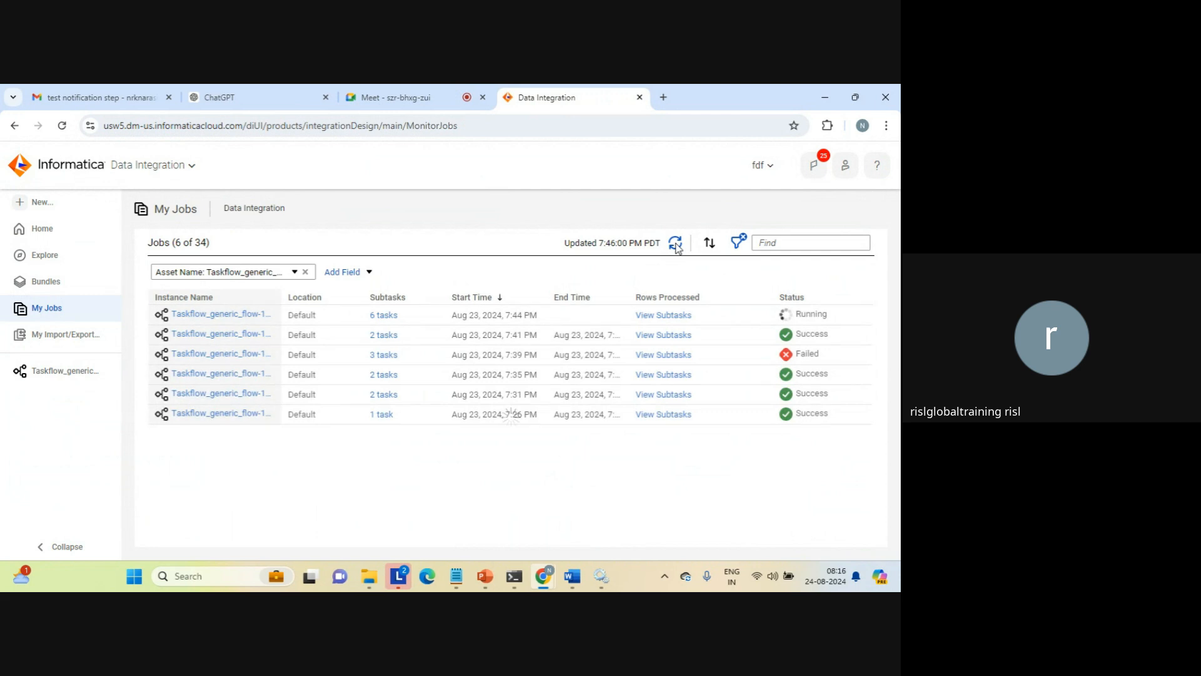
pyautogui.click(676, 244)
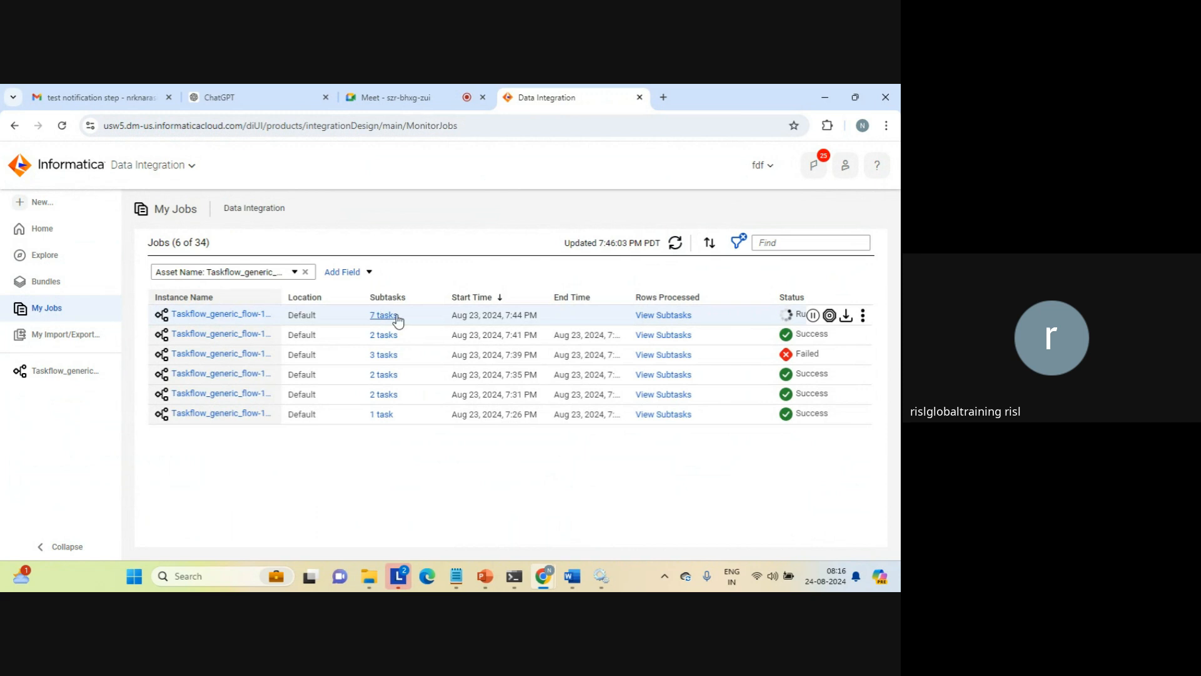
pyautogui.click(812, 316)
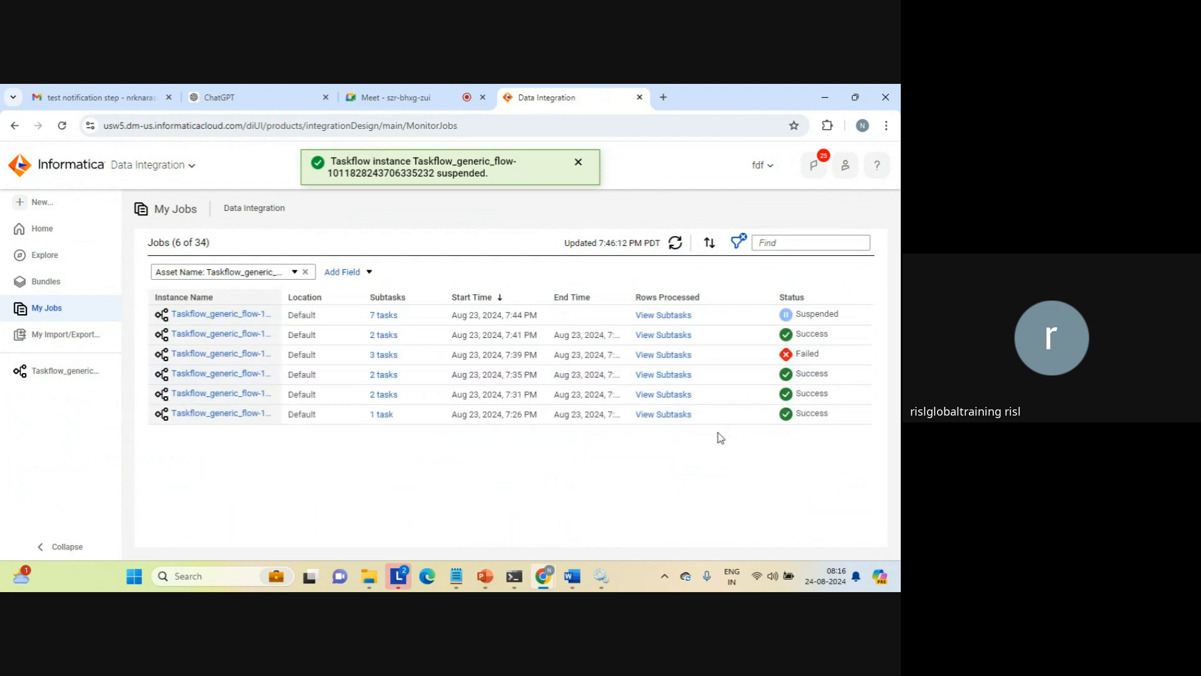
# Open the suspended run's details and inspect its Data Task 2, Notification Task 1 and Decision 1 steps
pyautogui.click(223, 314)
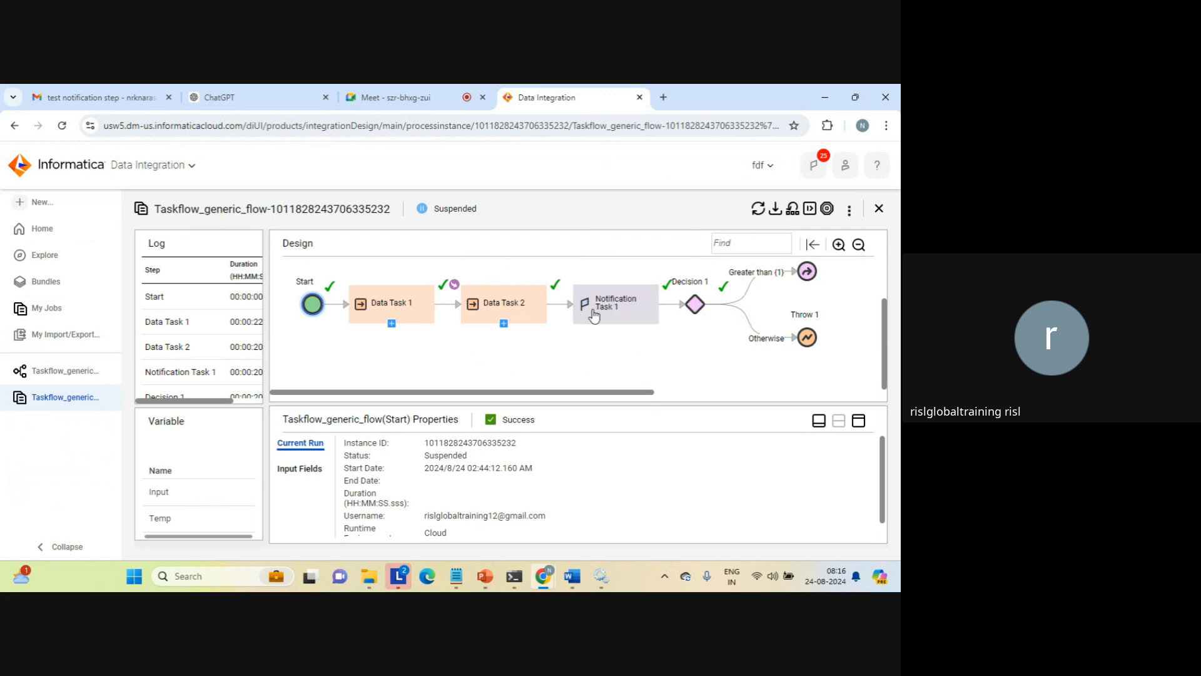
pyautogui.click(512, 299)
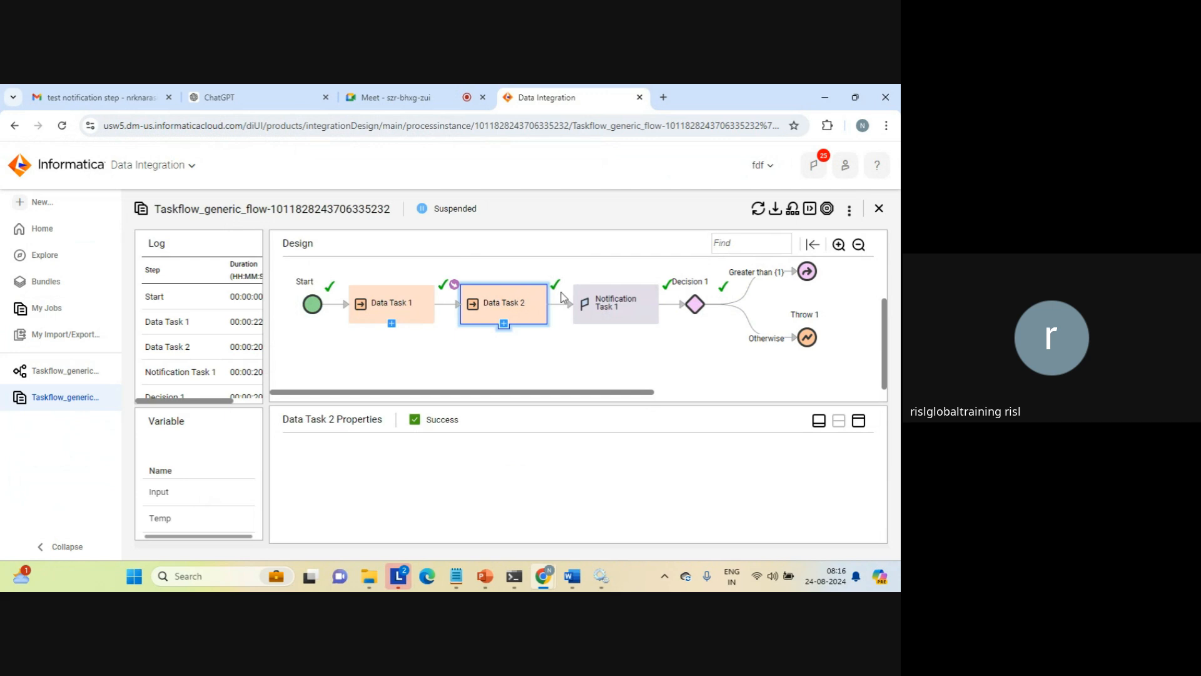
pyautogui.click(604, 304)
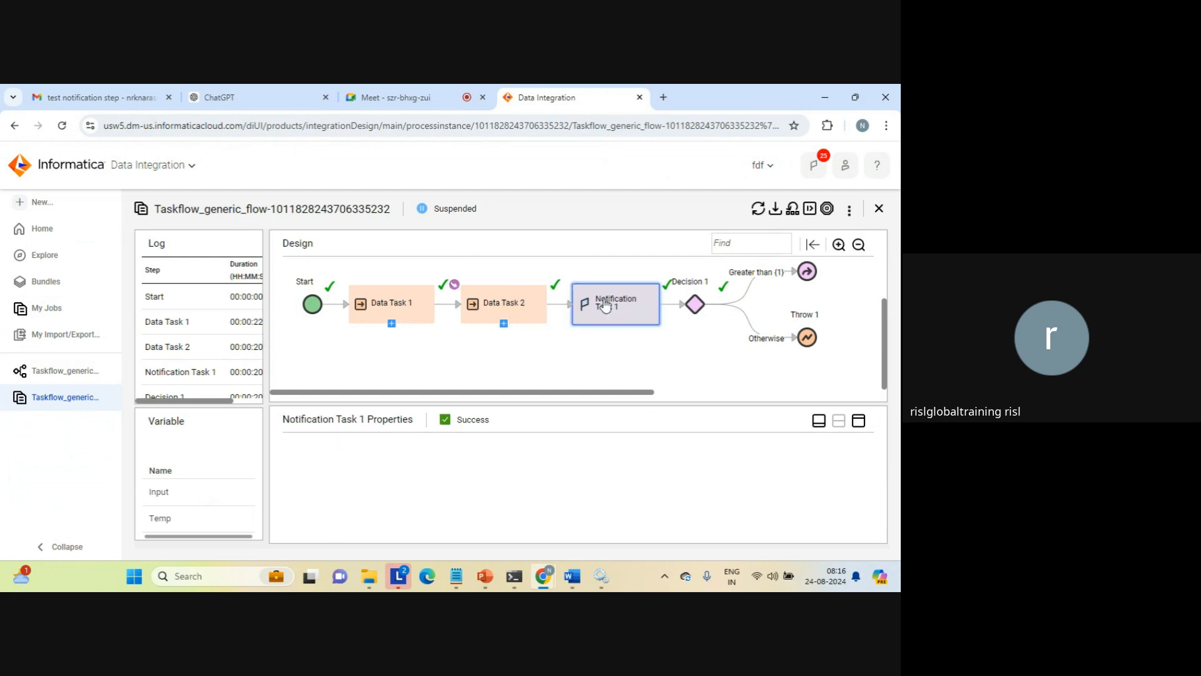
pyautogui.click(697, 305)
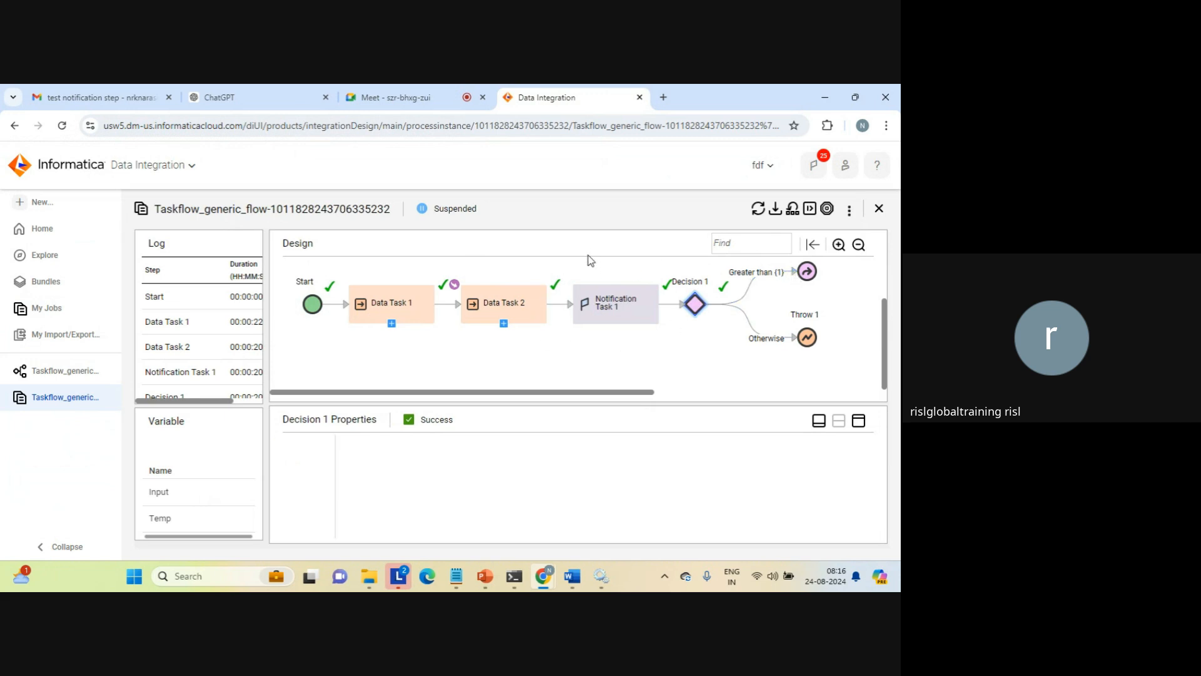
# Switch to Gmail and check the inbox's "test notification step" conversation for the e-mails sent by the taskflow's notification task
pyautogui.click(128, 91)
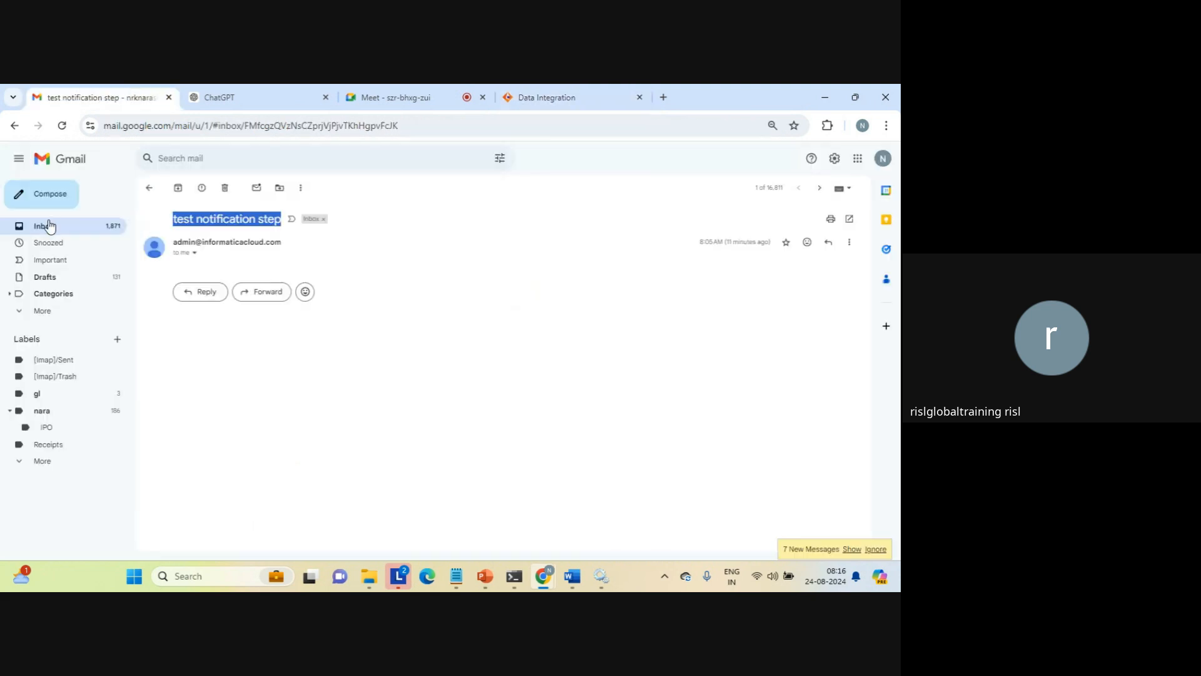
pyautogui.click(51, 226)
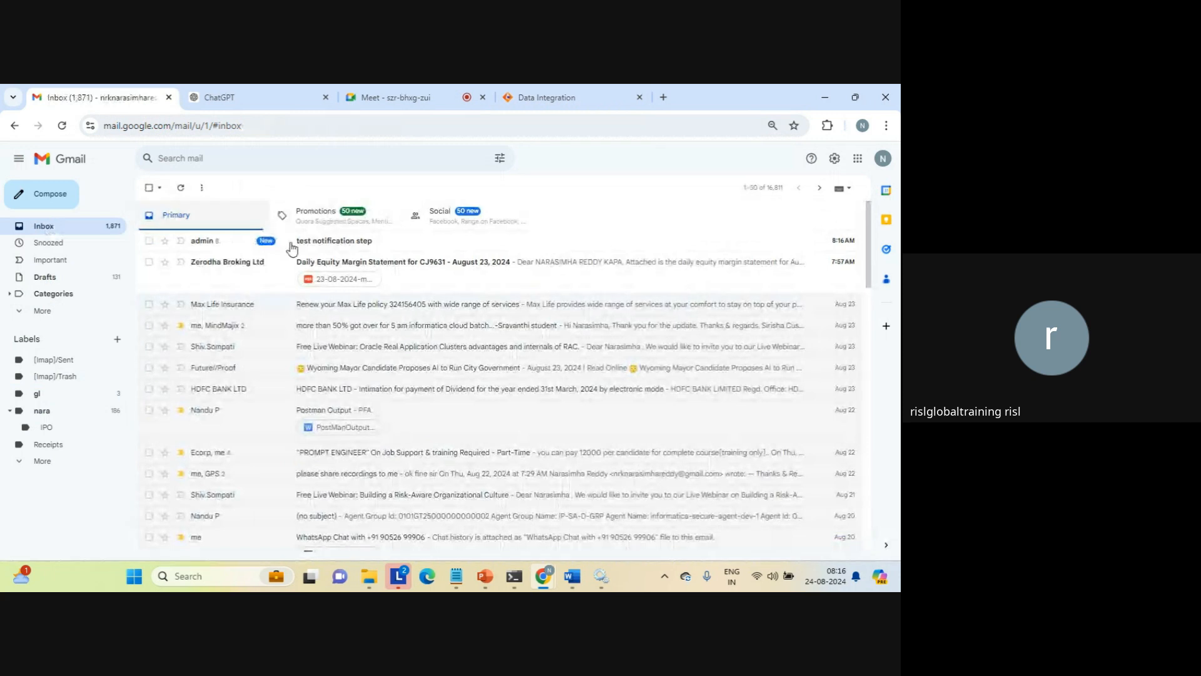
pyautogui.click(317, 244)
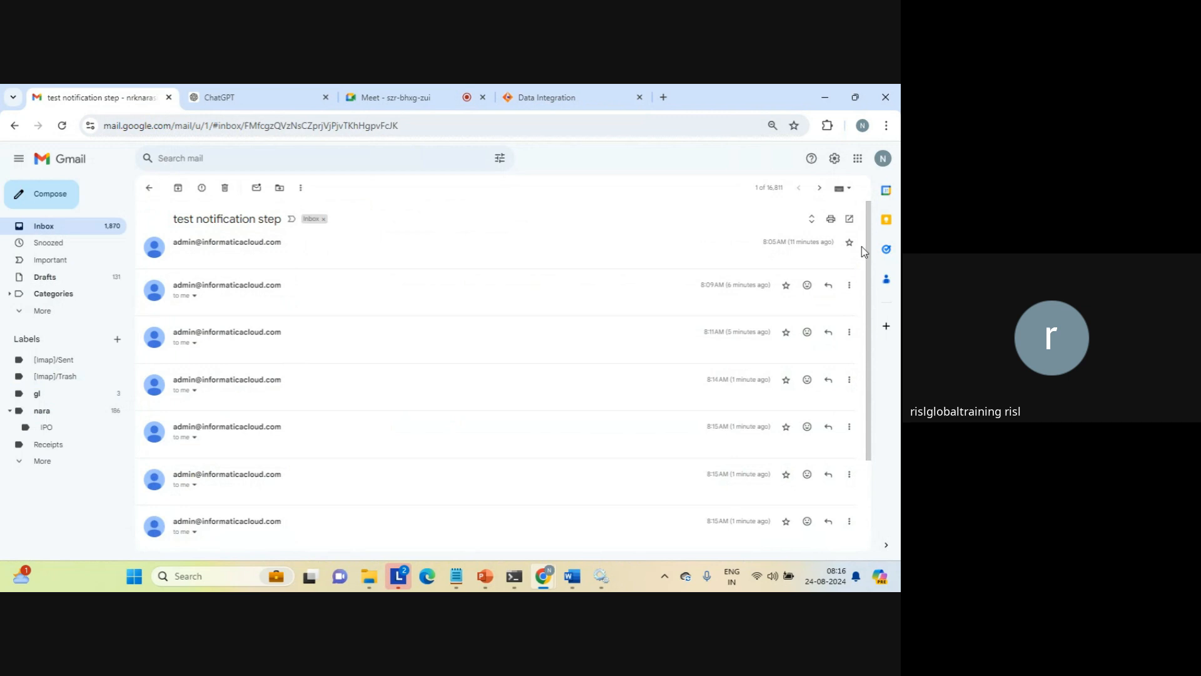
pyautogui.moveTo(868, 257)
pyautogui.mouseDown()
pyautogui.moveTo(860, 393)
pyautogui.moveTo(852, 244)
pyautogui.mouseUp()
pyautogui.scroll(-3, 852, 244)
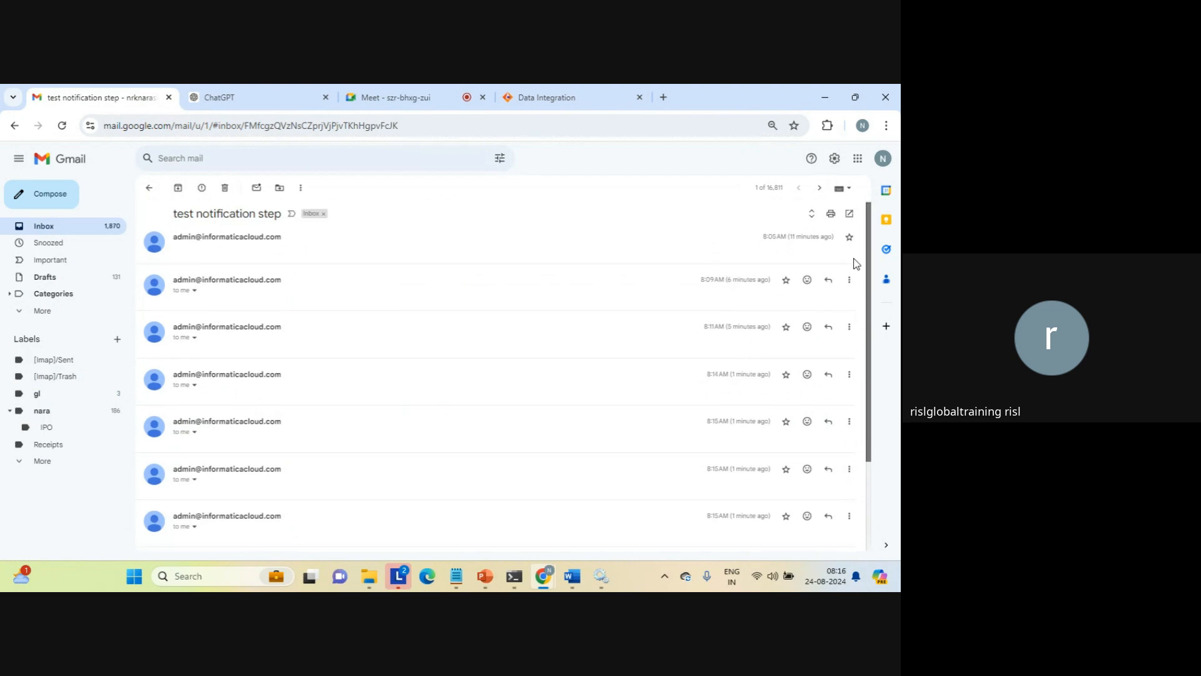
pyautogui.scroll(3, 855, 300)
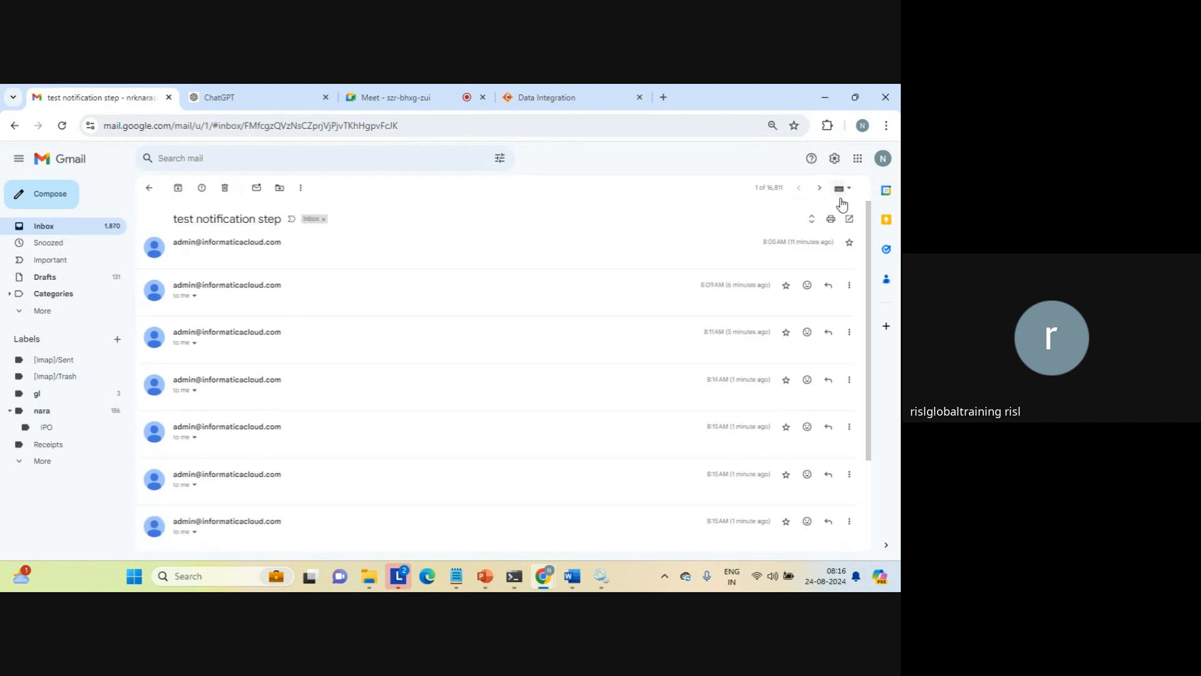
# Switch back to Informatica Data Integration, close the suspended run's details and create a new asset of type Mapplet
pyautogui.click(542, 106)
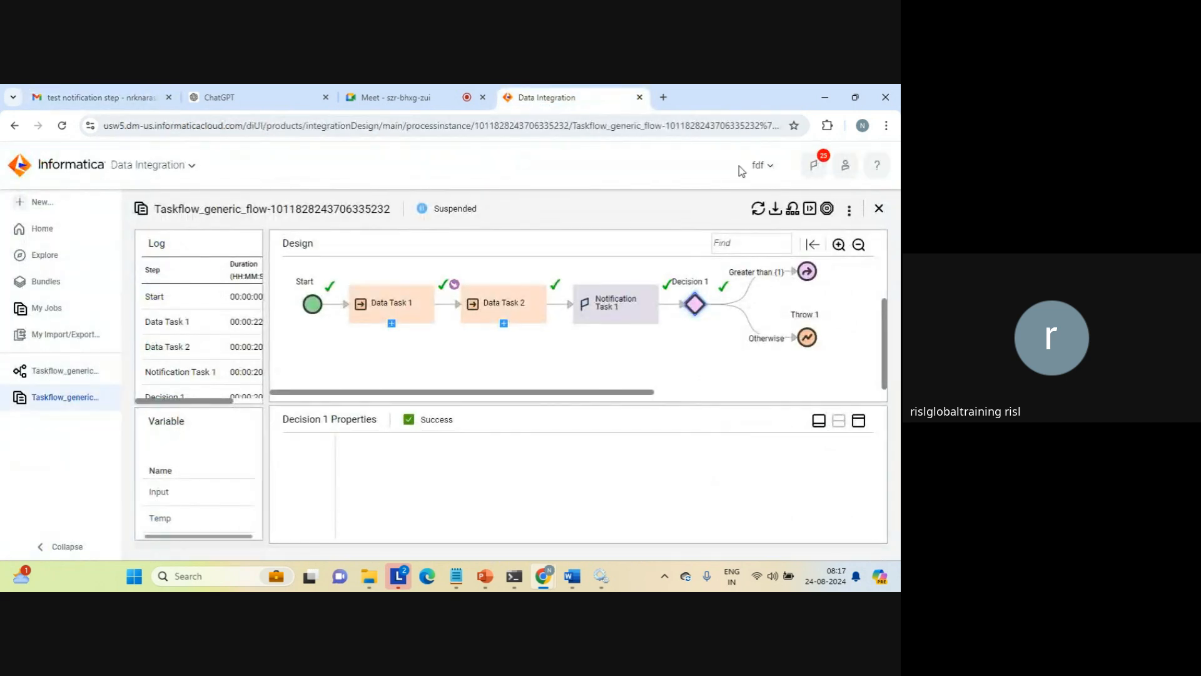
pyautogui.click(880, 209)
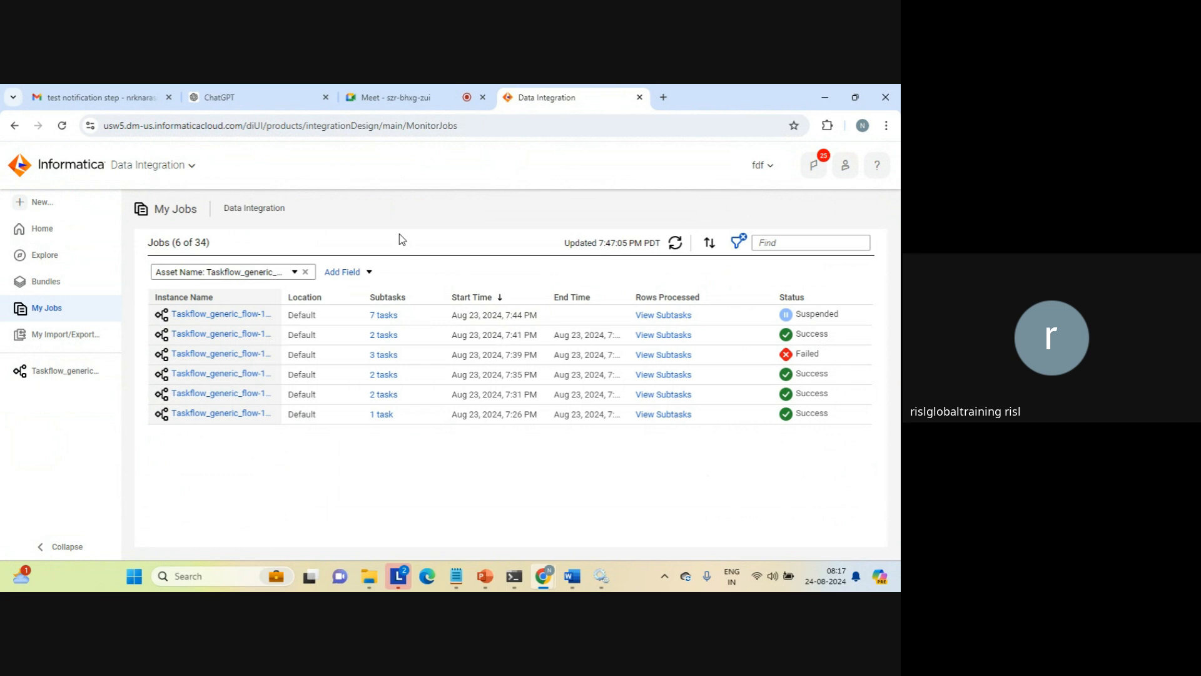
pyautogui.click(192, 166)
pyautogui.click(37, 206)
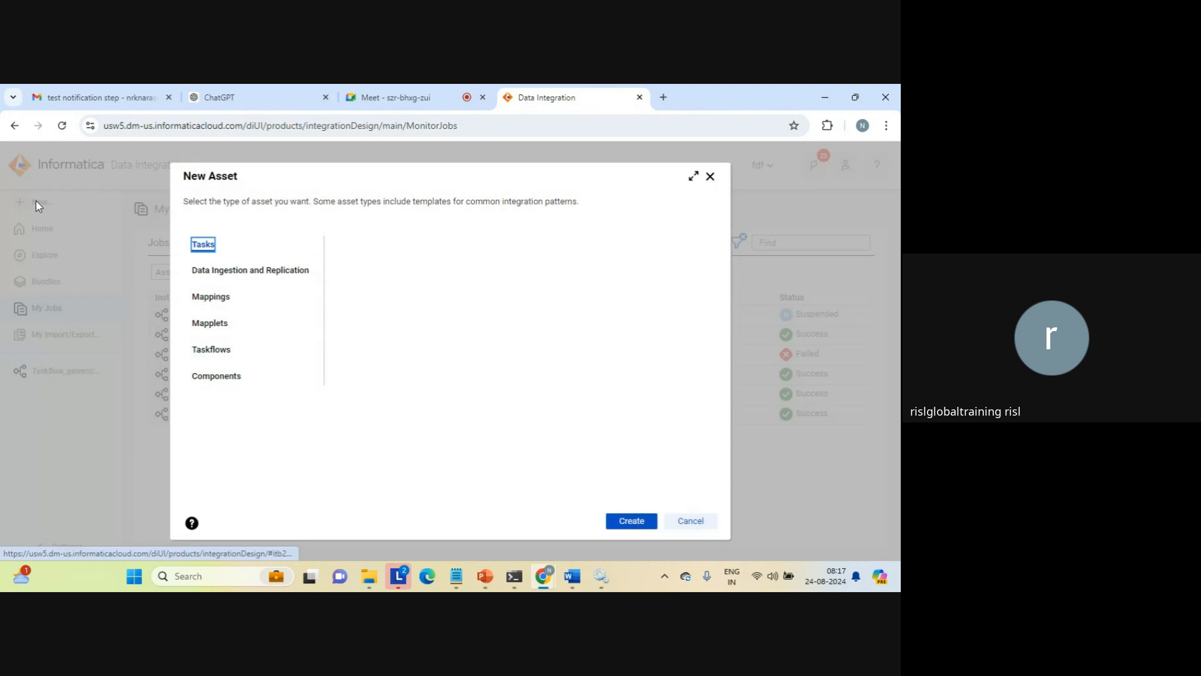
pyautogui.click(232, 331)
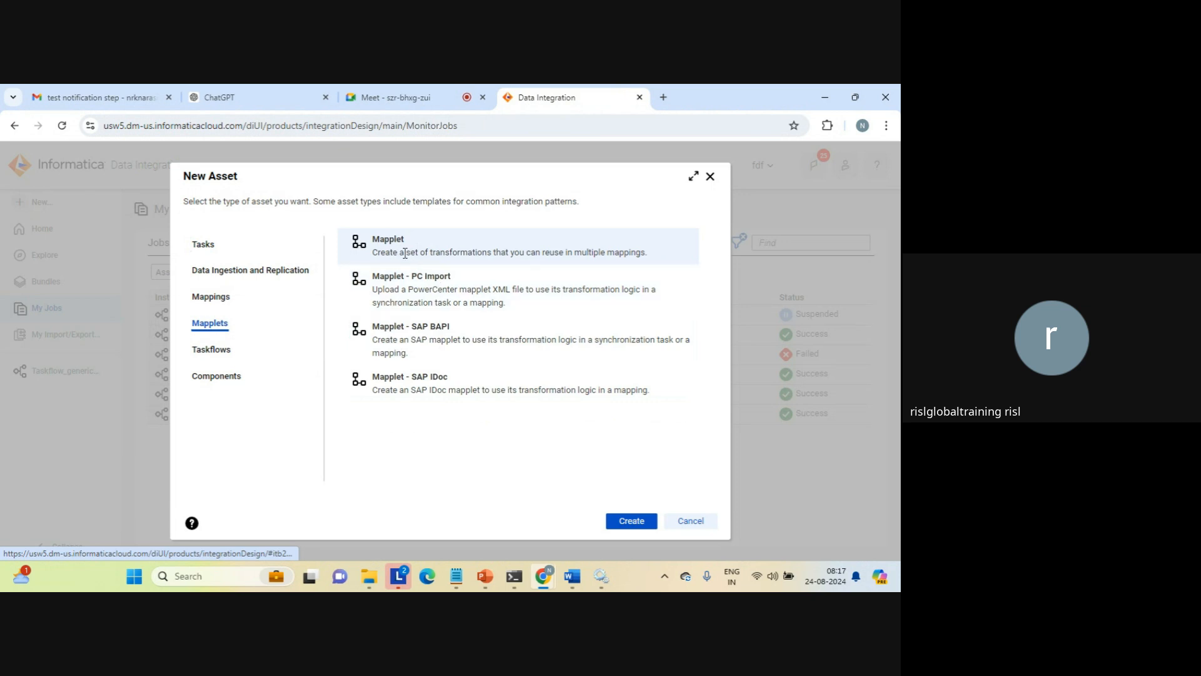
pyautogui.click(635, 523)
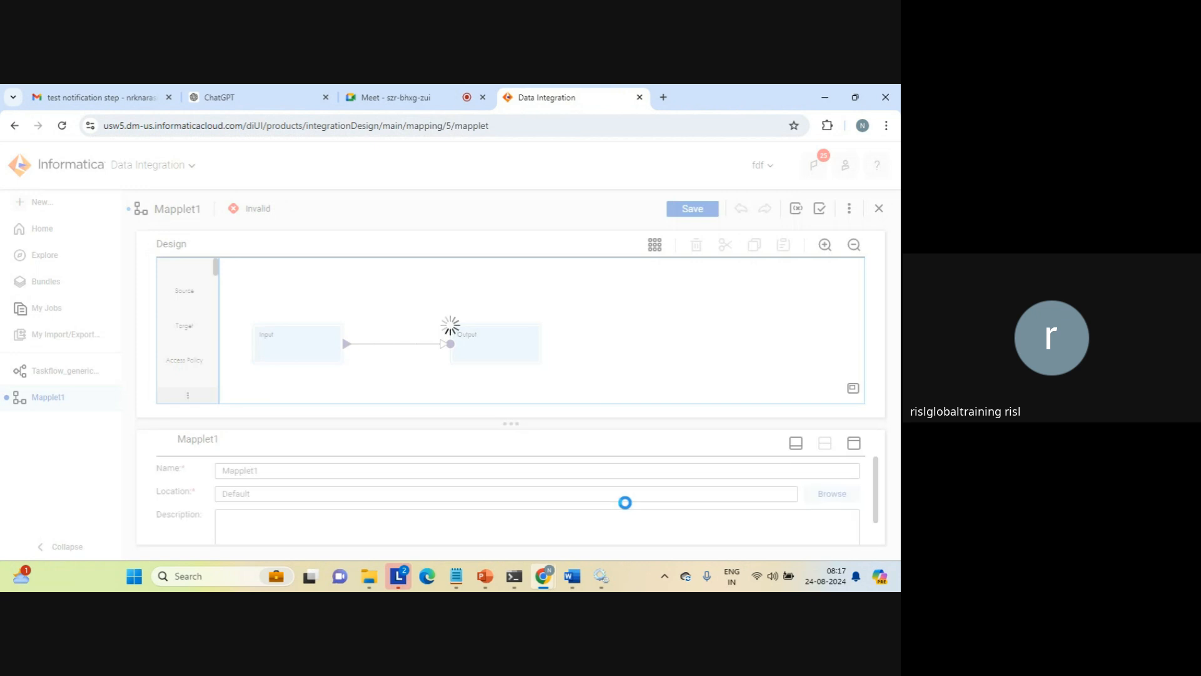
# Add a string input field named c1 to the mapplet's Input transformation
pyautogui.click(290, 338)
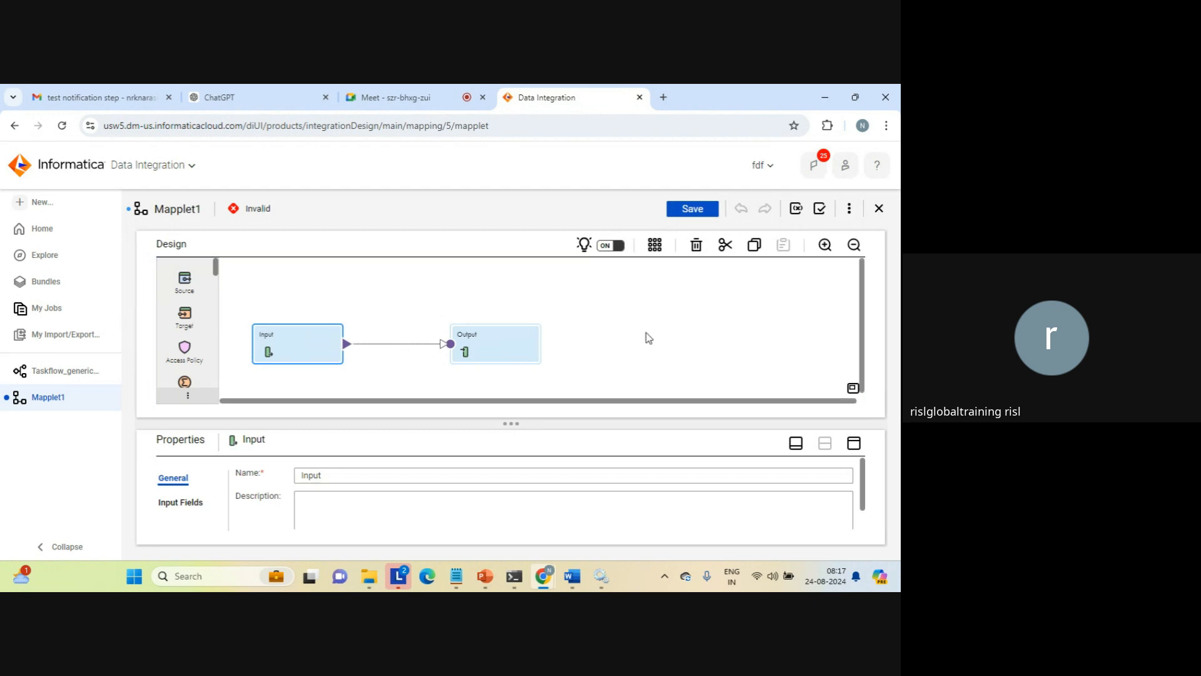
pyautogui.click(854, 444)
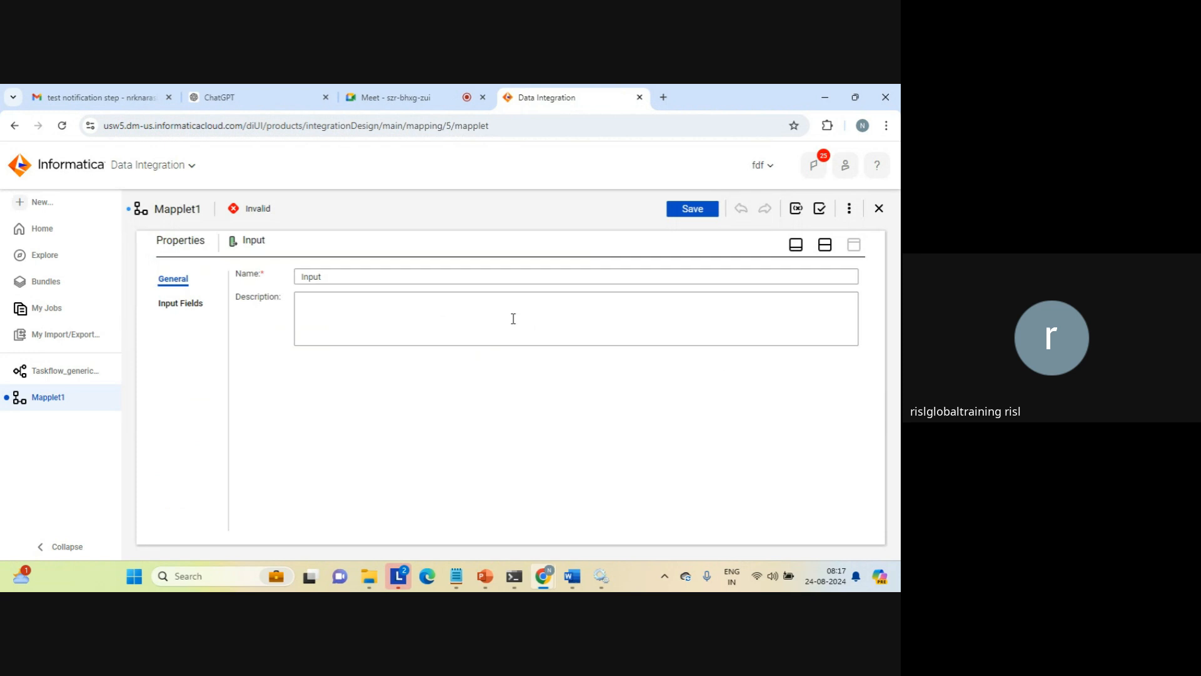
pyautogui.click(183, 302)
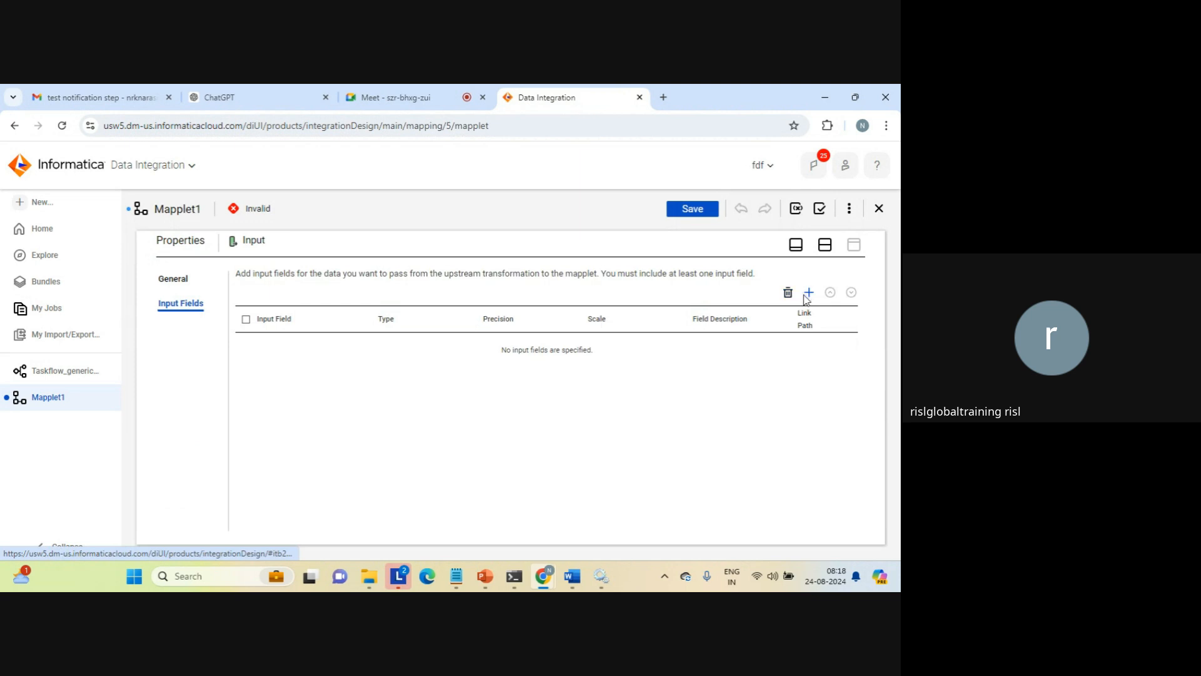
pyautogui.click(810, 293)
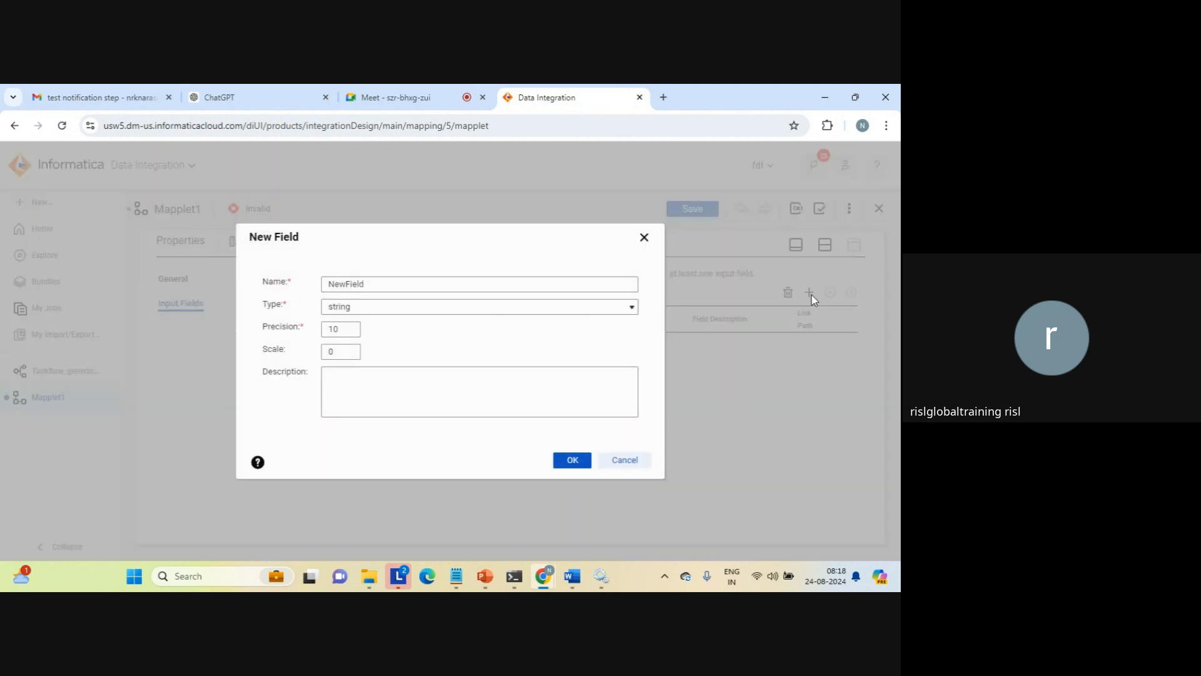
pyautogui.doubleClick(351, 288)
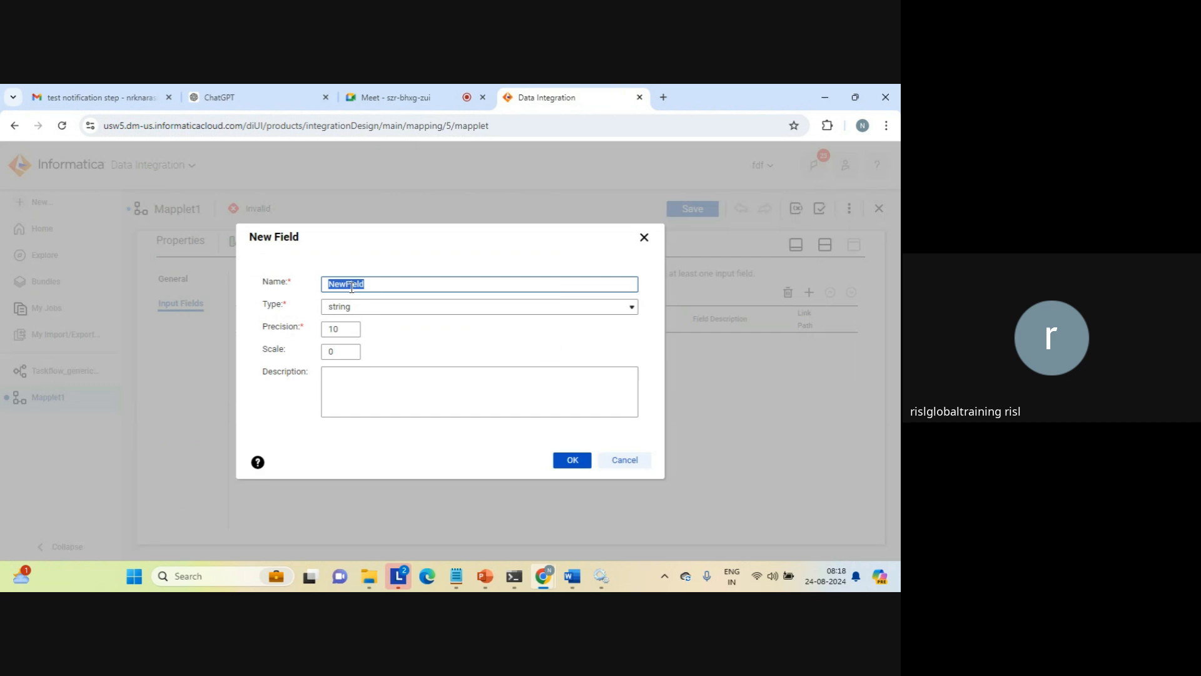
pyautogui.write('c1')
pyautogui.click(580, 461)
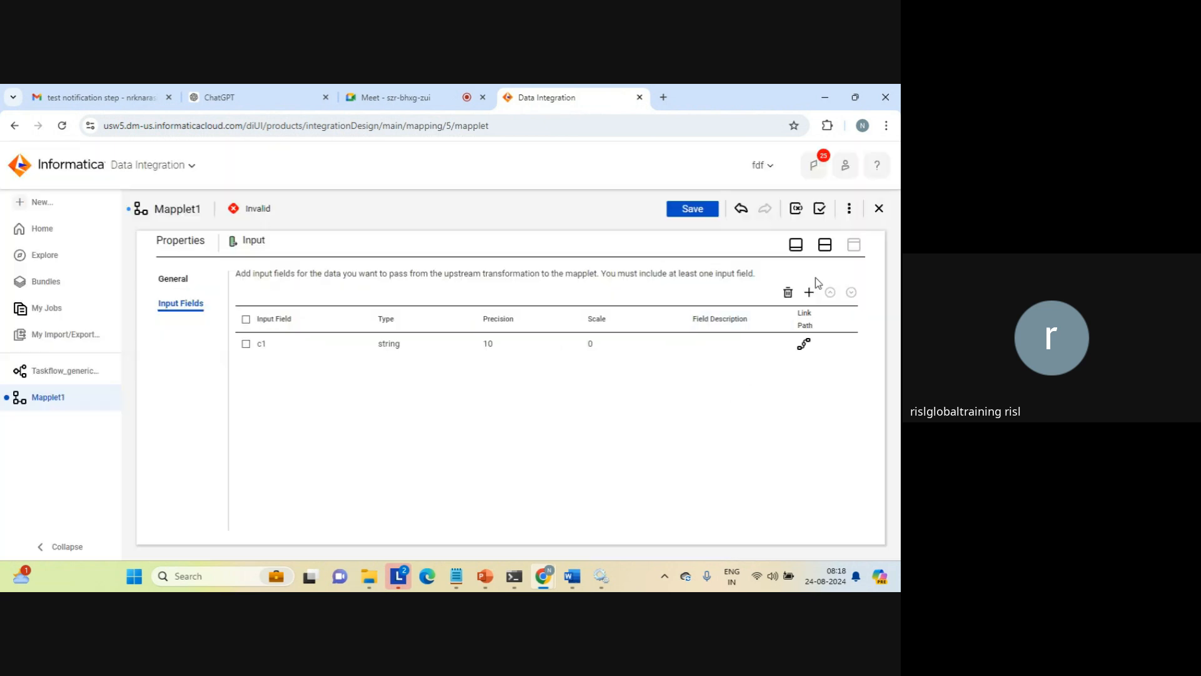
pyautogui.click(825, 250)
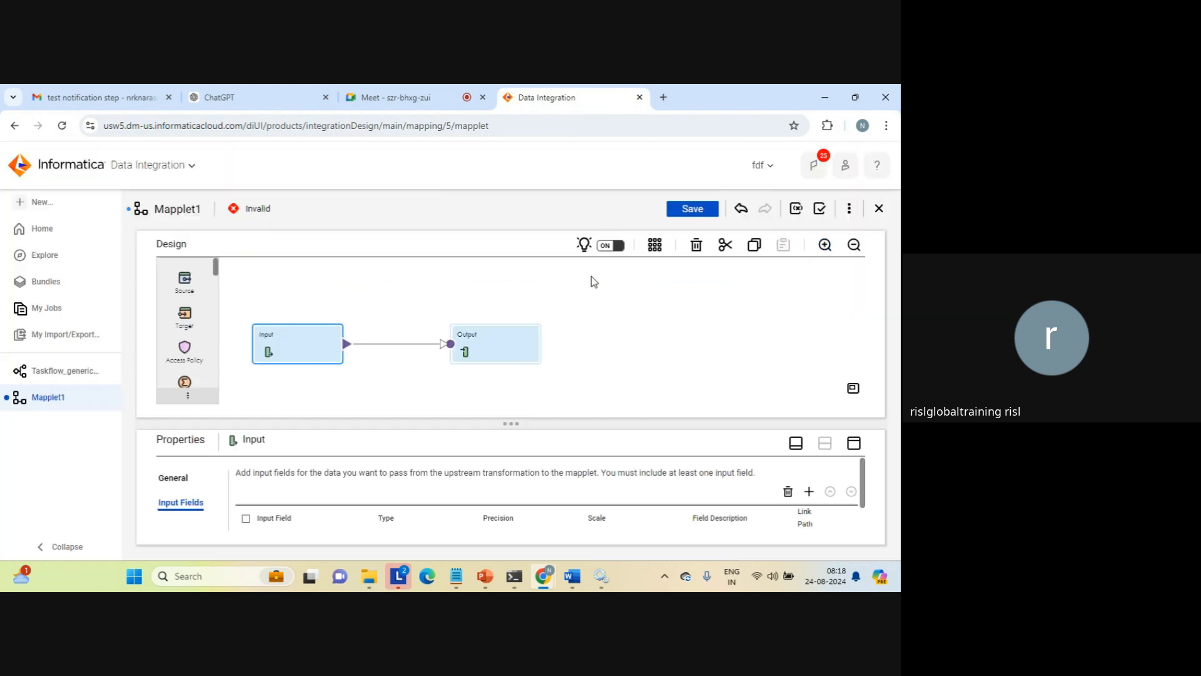
# Add a string output field named c1_out to the mapplet's Output transformation
pyautogui.click(489, 338)
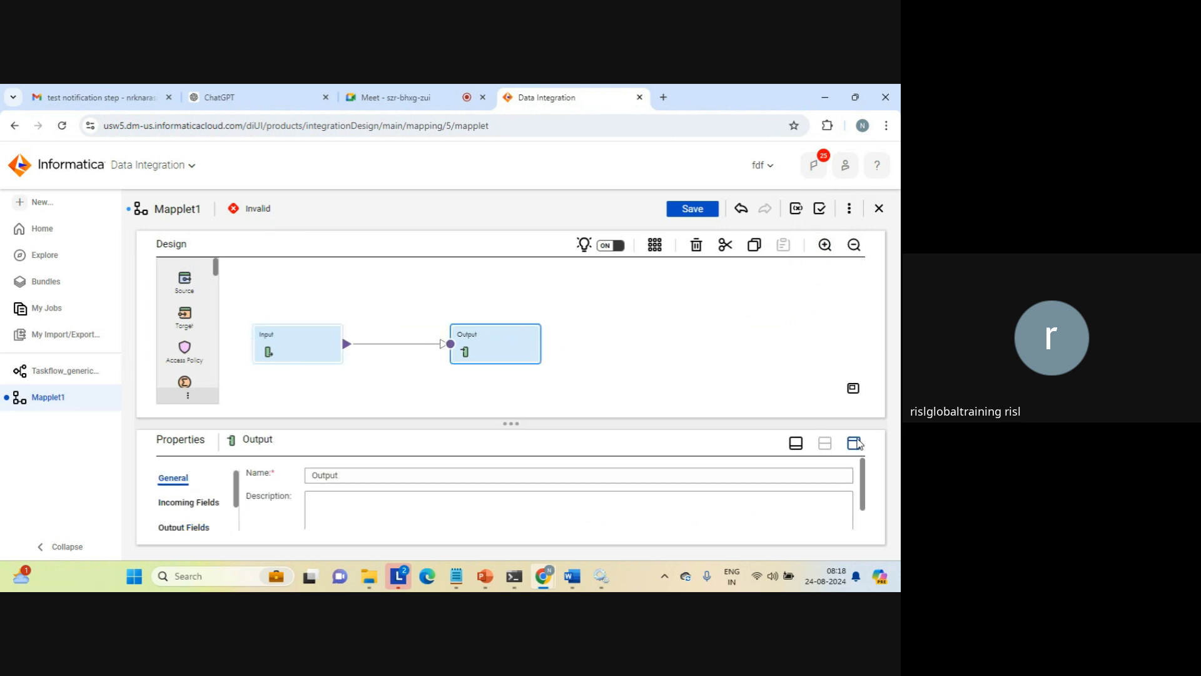
pyautogui.click(854, 443)
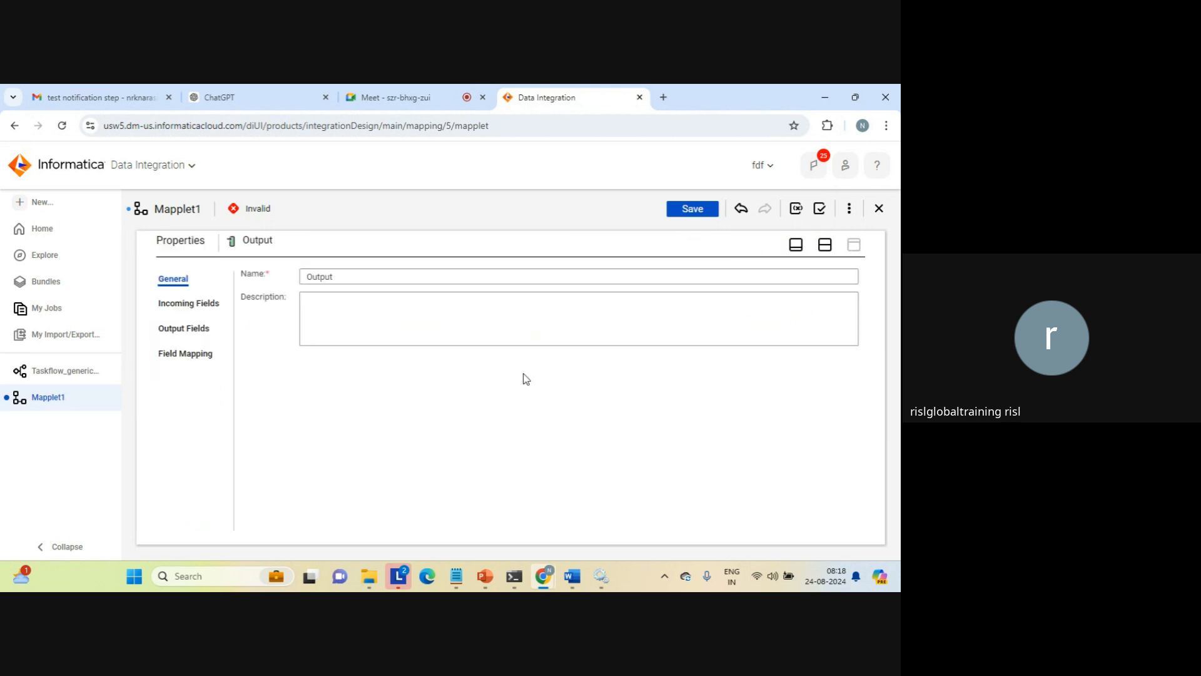
pyautogui.click(179, 328)
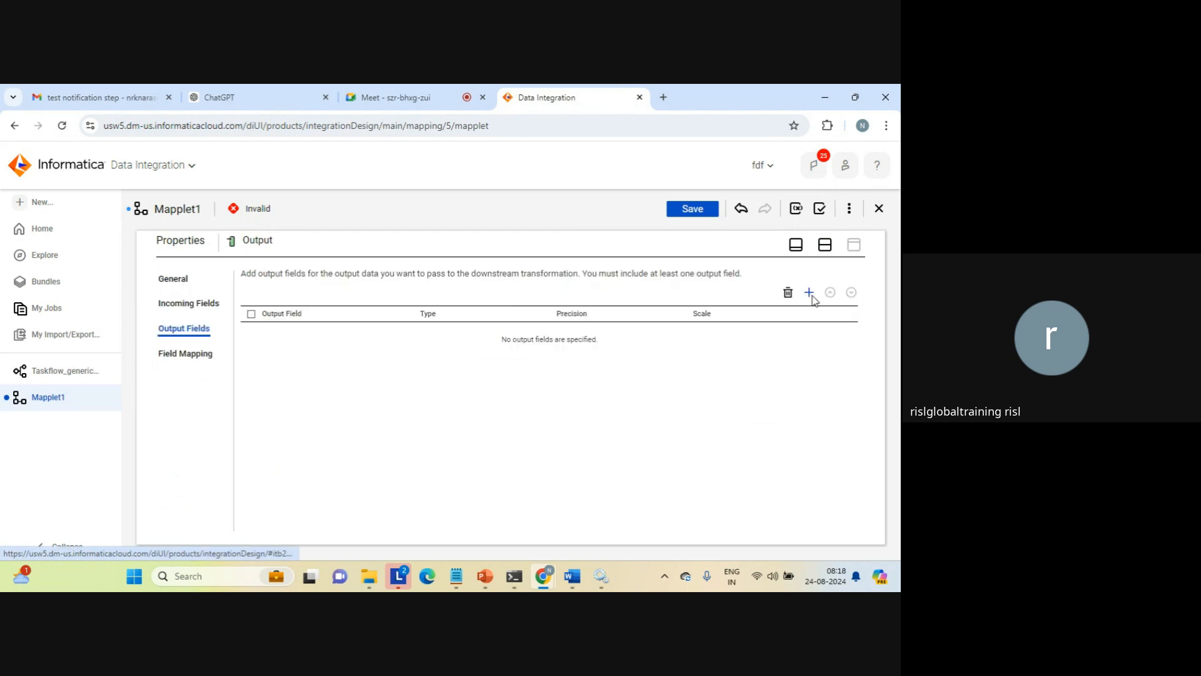
pyautogui.click(809, 292)
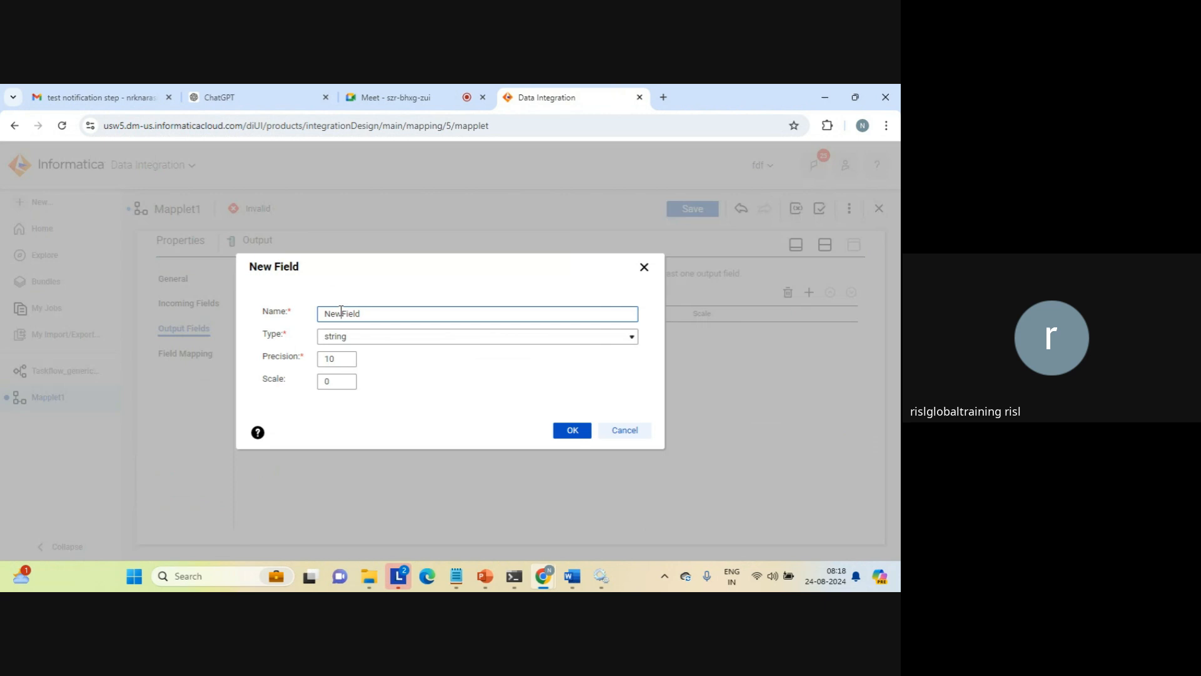
pyautogui.doubleClick(341, 312)
pyautogui.write('c1_out')
pyautogui.click(555, 433)
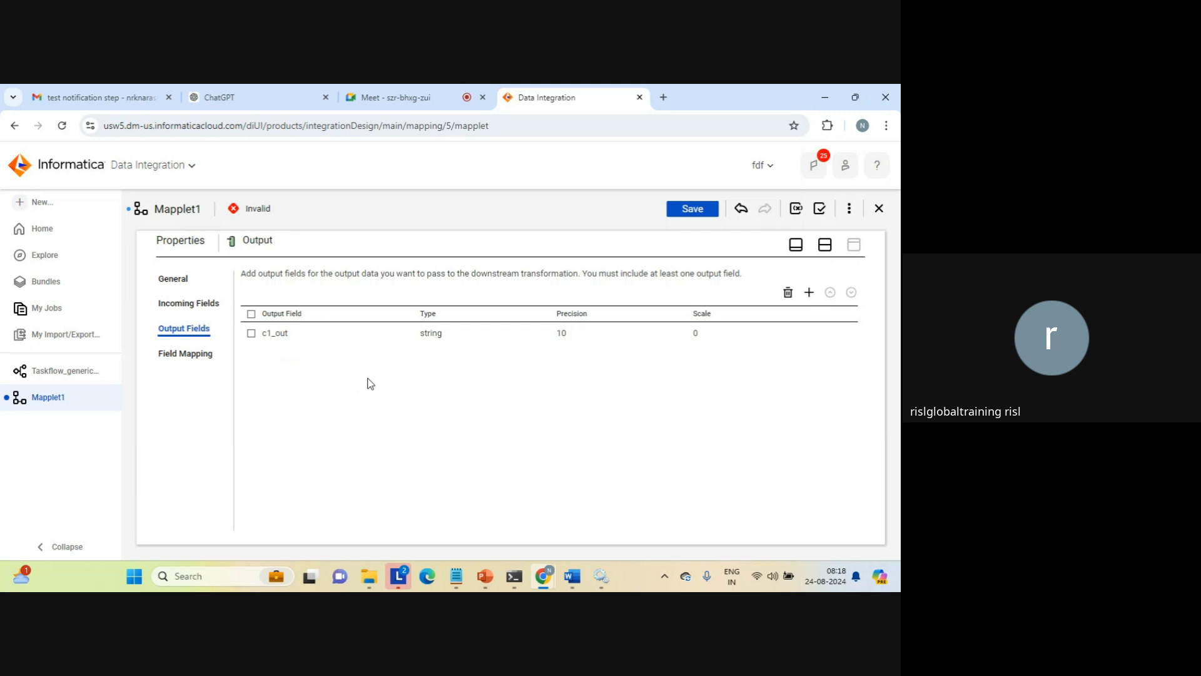
# Map the incoming field c1 to the output field c1_out in the Output transformation's field mapping
pyautogui.click(180, 353)
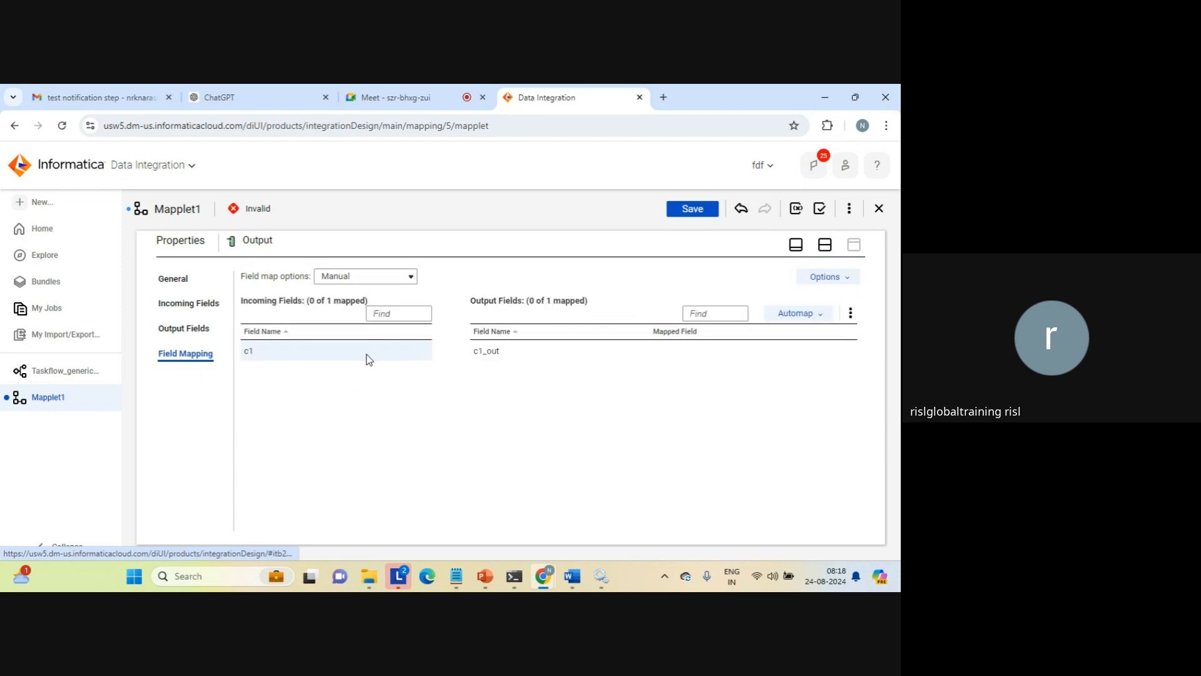
pyautogui.moveTo(374, 355); pyautogui.dragTo(492, 353)
pyautogui.click(825, 245)
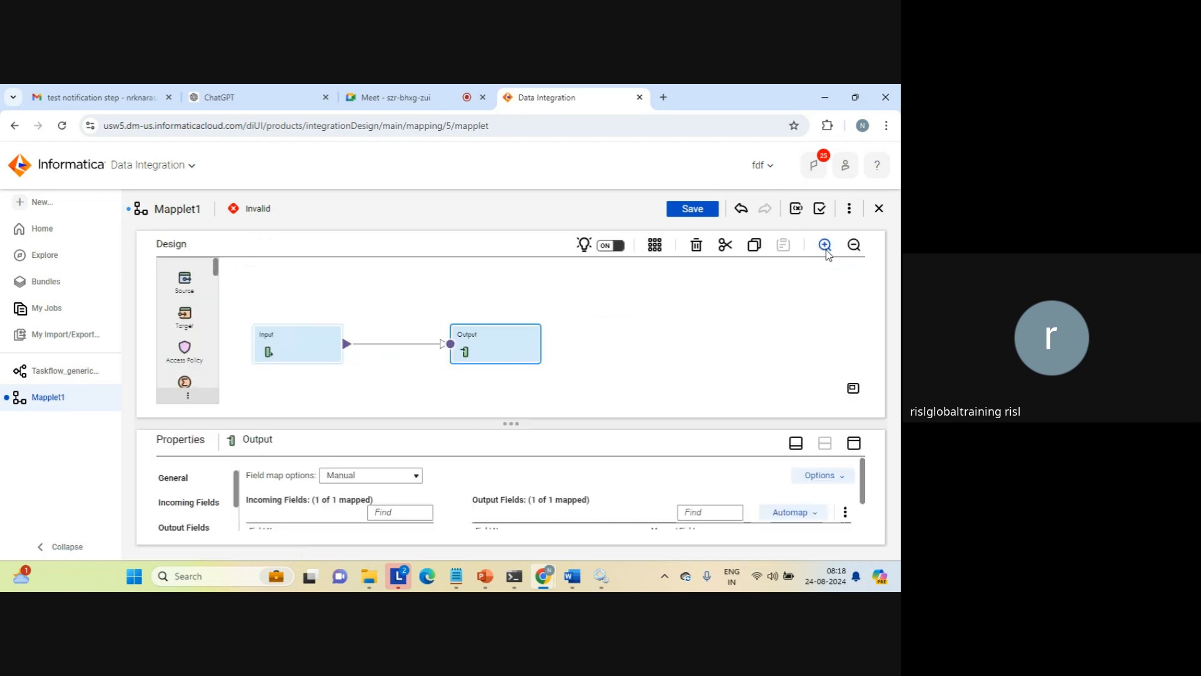
# Rename the mapplet as Mapplet_src_tgt, save it and dismiss the save notification
pyautogui.click(613, 335)
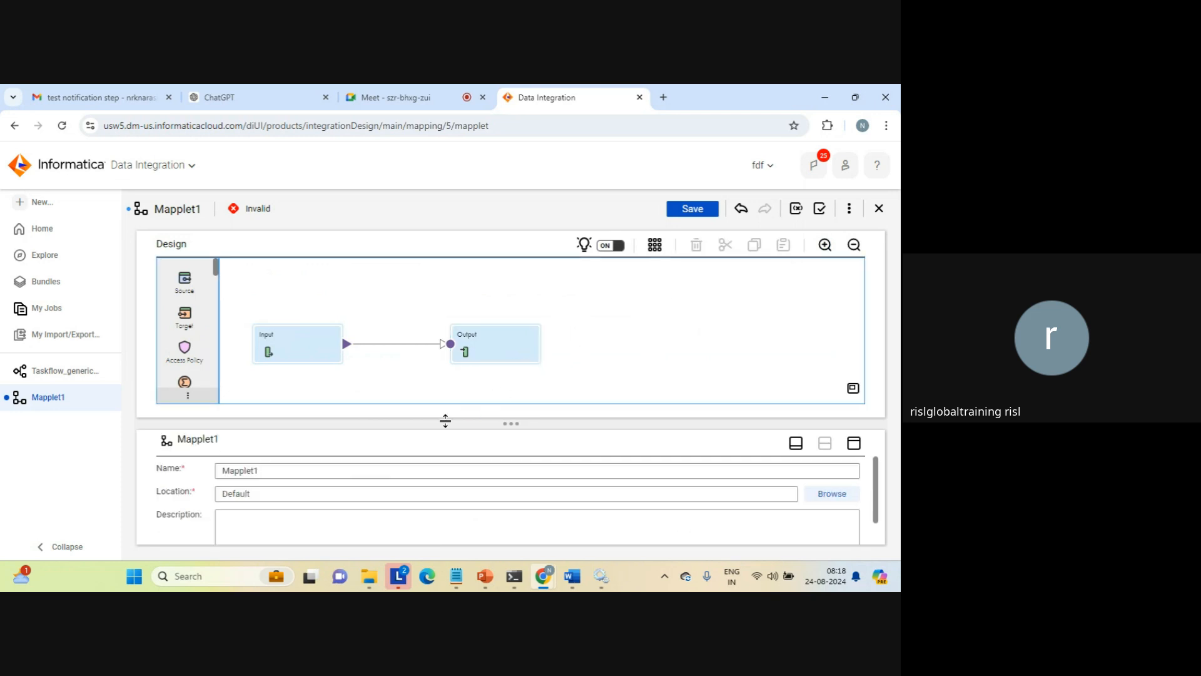
pyautogui.click(277, 466)
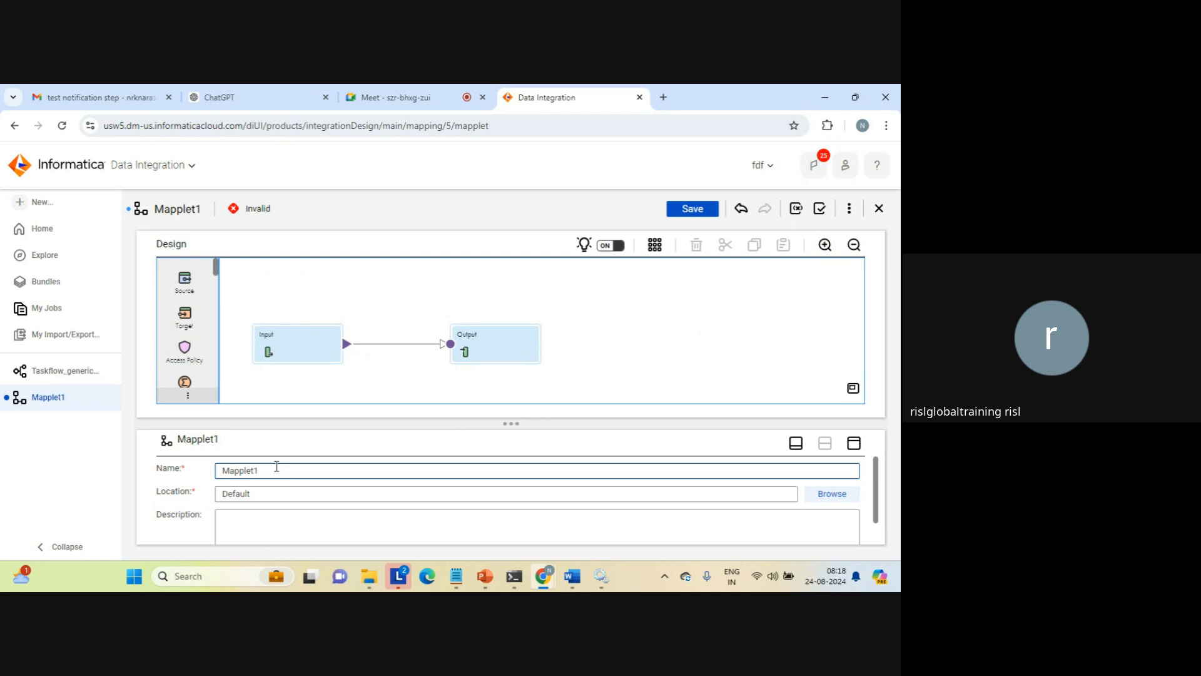
pyautogui.press('BackSpace')
pyautogui.write('_src_tgt')
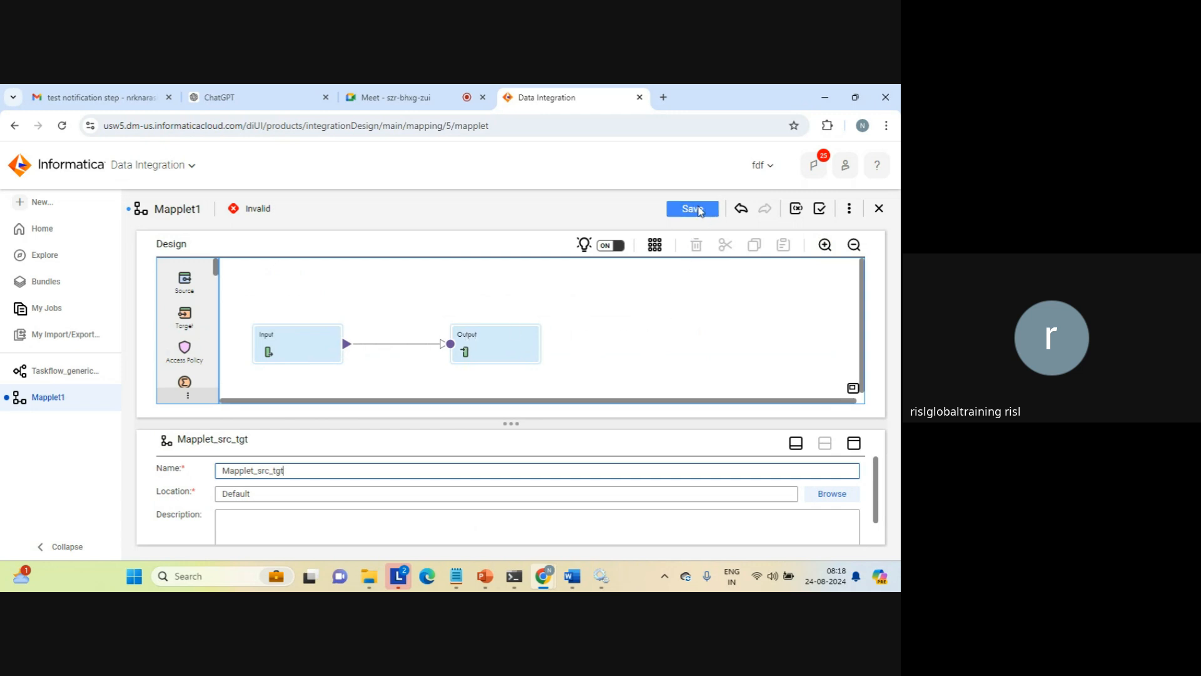
pyautogui.click(693, 208)
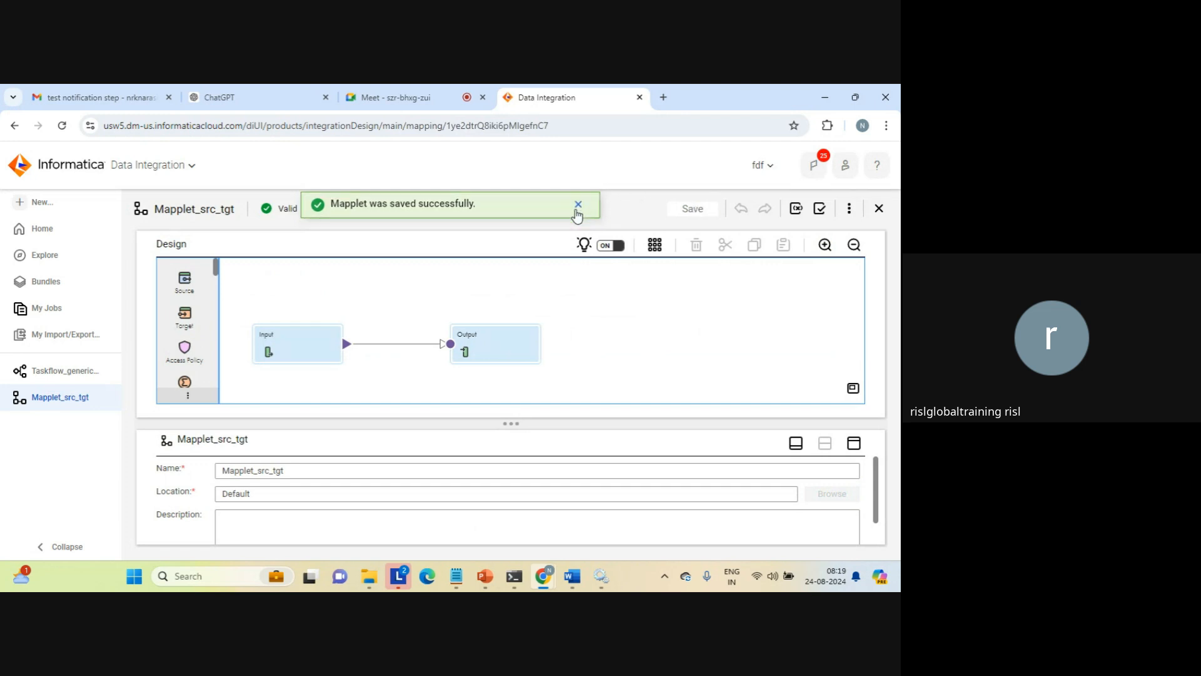
pyautogui.click(577, 211)
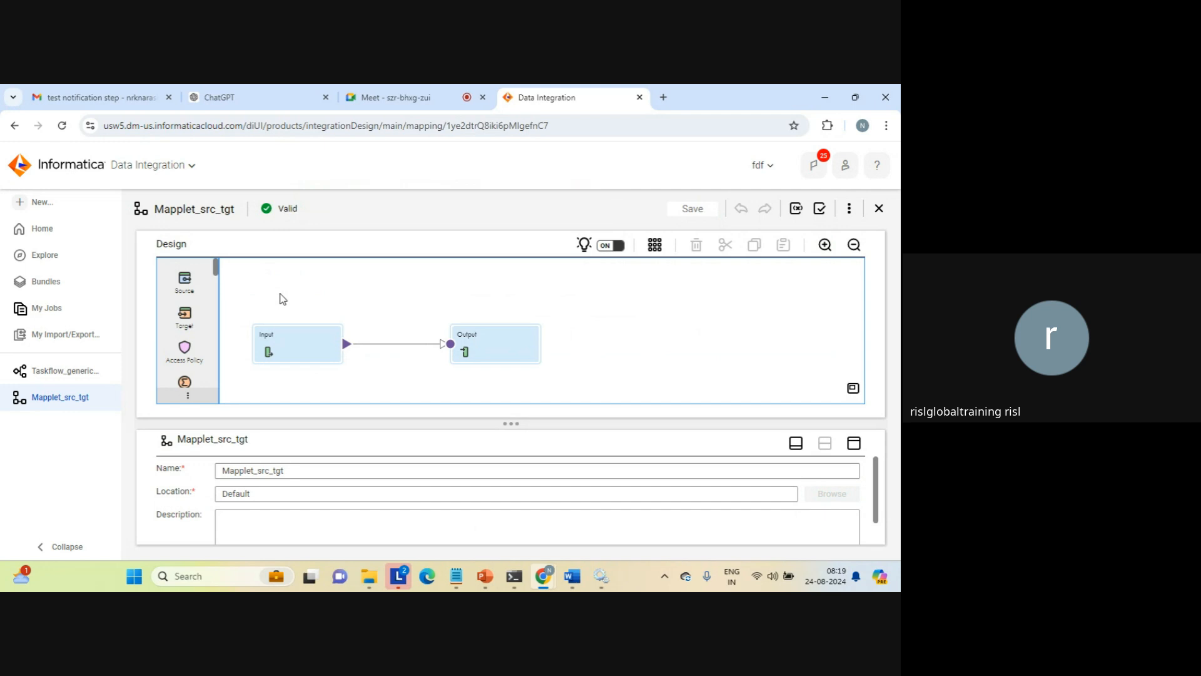
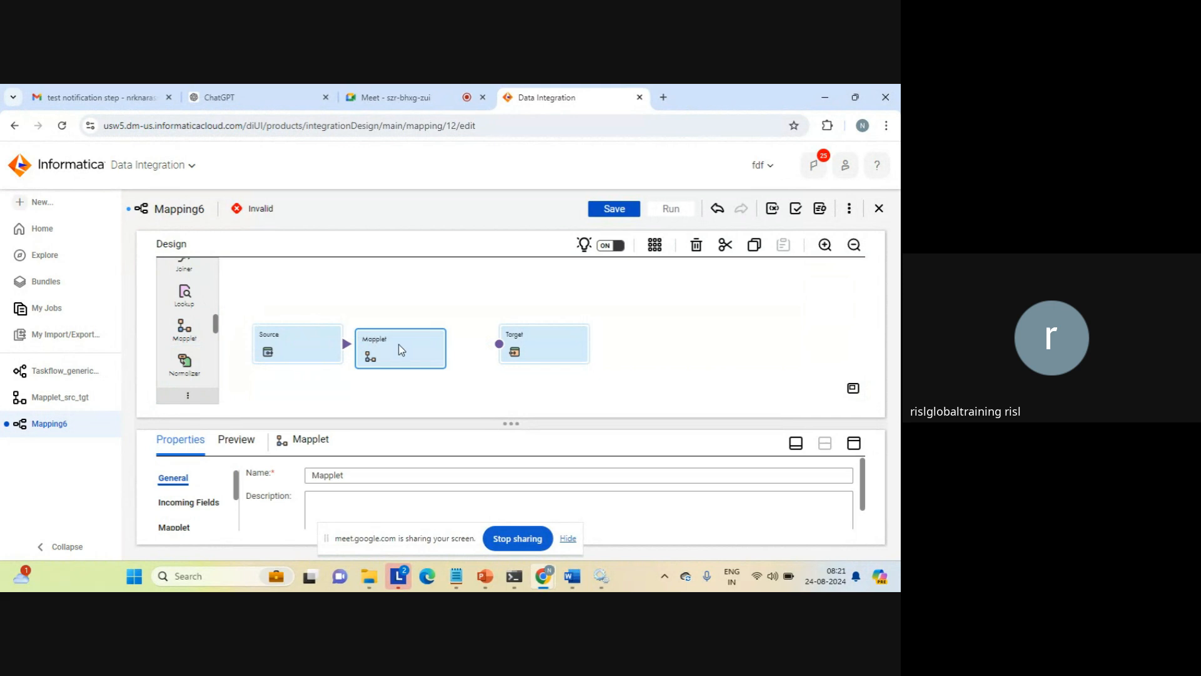
# Assign the mapplet Mapplet_src_tgt from the Default project to the mapping's Mapplet transformation
pyautogui.click(854, 444)
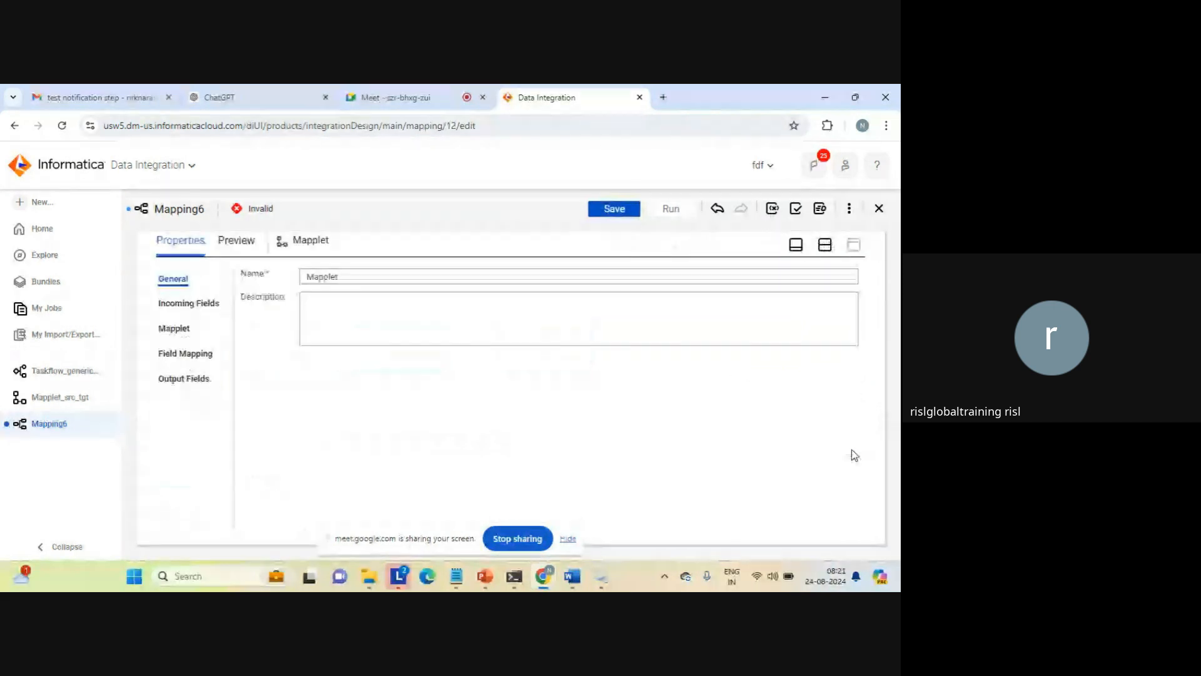
pyautogui.click(175, 327)
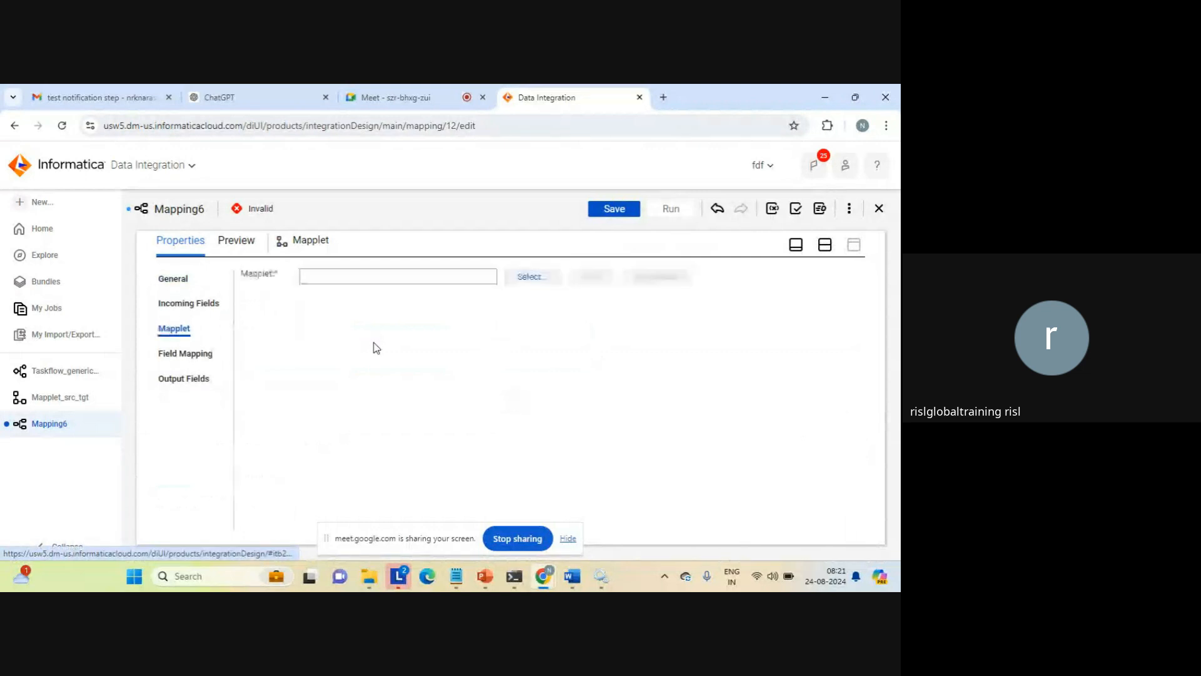
pyautogui.click(525, 277)
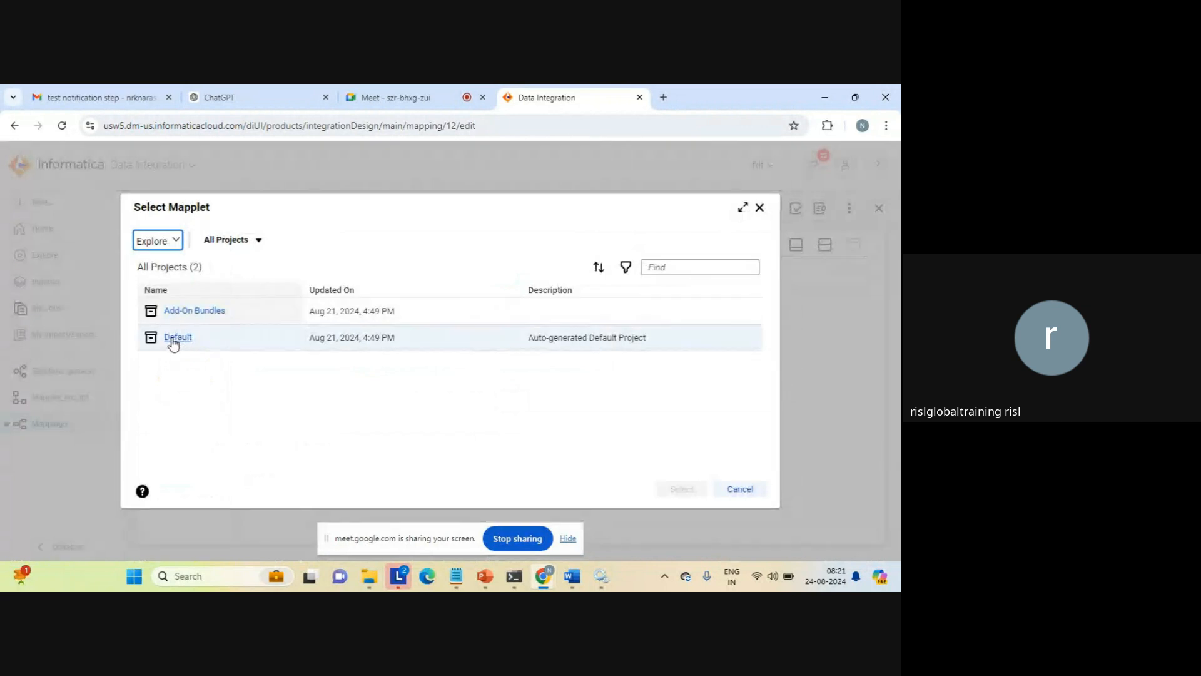
pyautogui.click(174, 340)
pyautogui.click(201, 312)
pyautogui.click(693, 489)
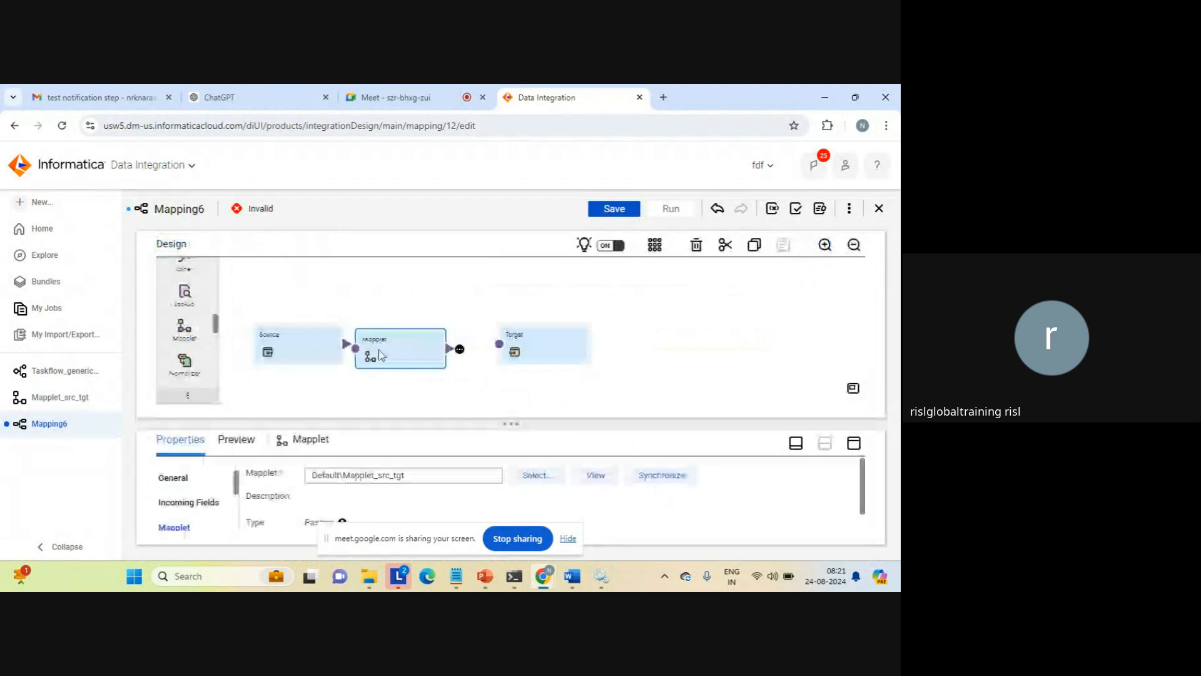
# Space out the Mapplet and Target transformations on the canvas and link Source to Mapplet and Mapplet to Target
pyautogui.moveTo(535, 343); pyautogui.dragTo(615, 340)
pyautogui.moveTo(418, 343); pyautogui.dragTo(470, 347)
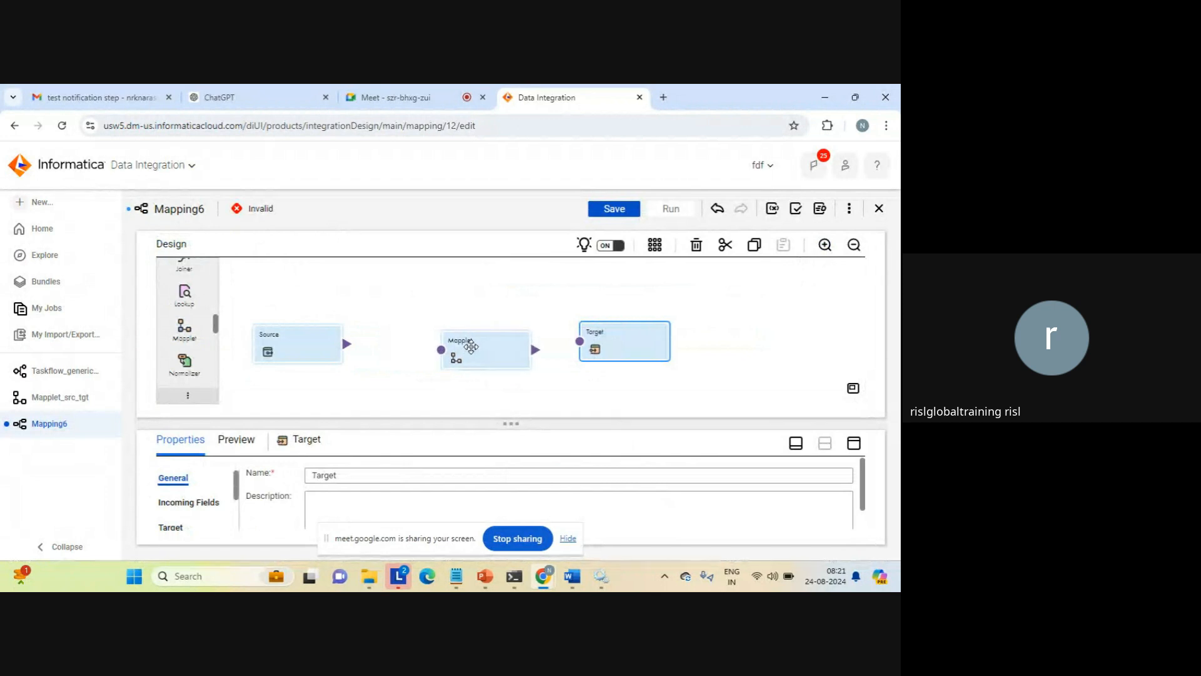
pyautogui.moveTo(346, 346); pyautogui.dragTo(441, 351)
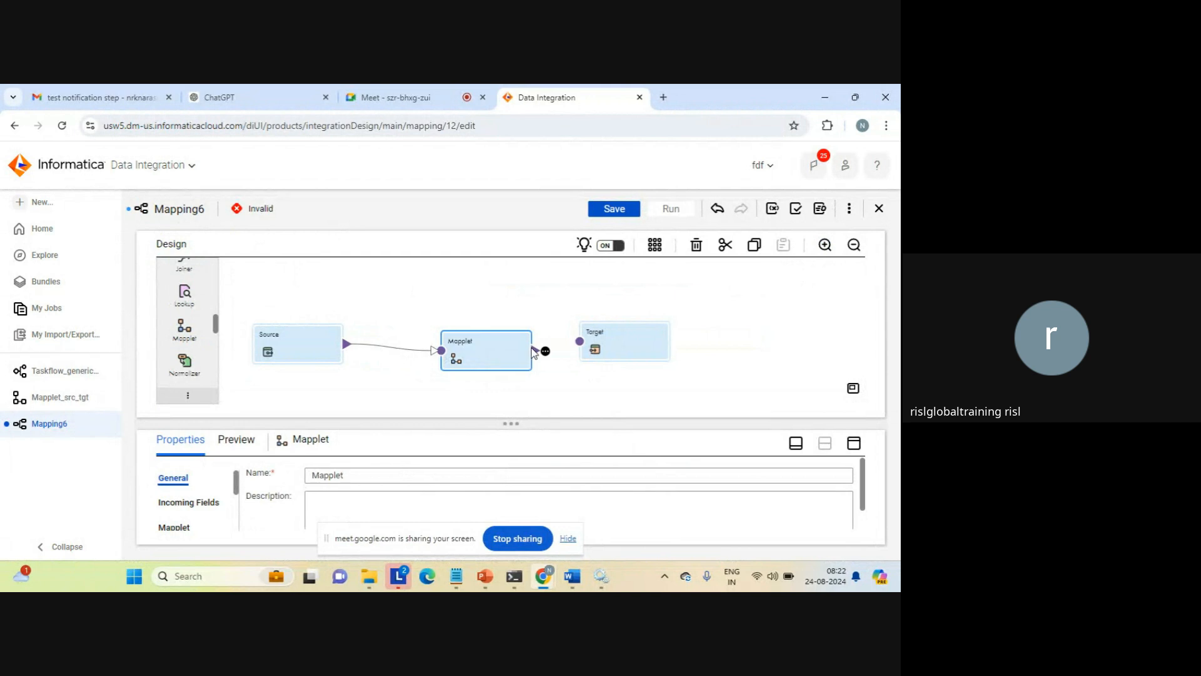
pyautogui.moveTo(536, 351); pyautogui.dragTo(581, 342)
# Set the Source transformation's connection to source_file_connection (Flat File)
pyautogui.click(289, 336)
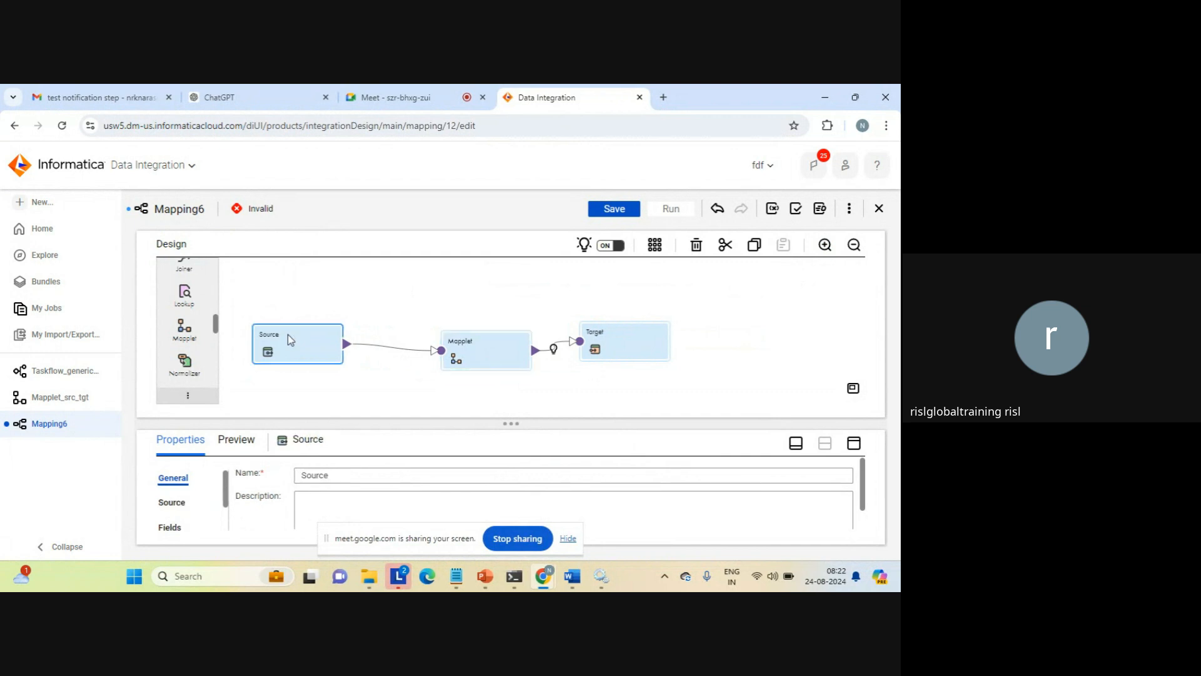
pyautogui.click(853, 444)
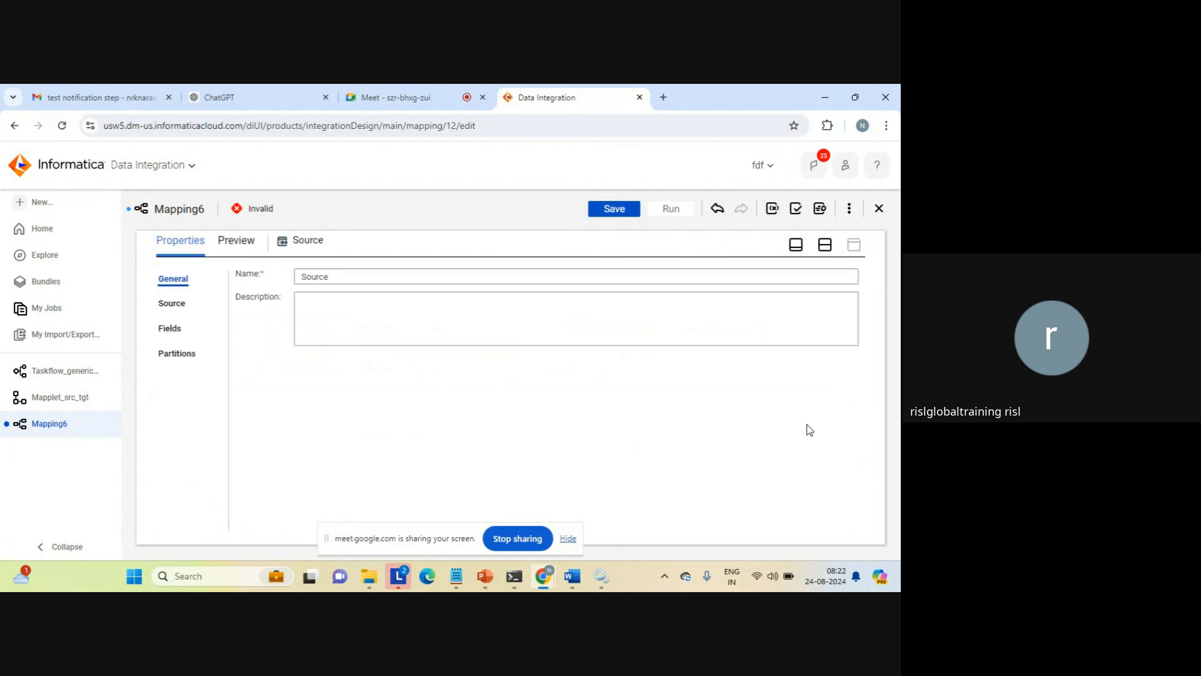
pyautogui.click(169, 303)
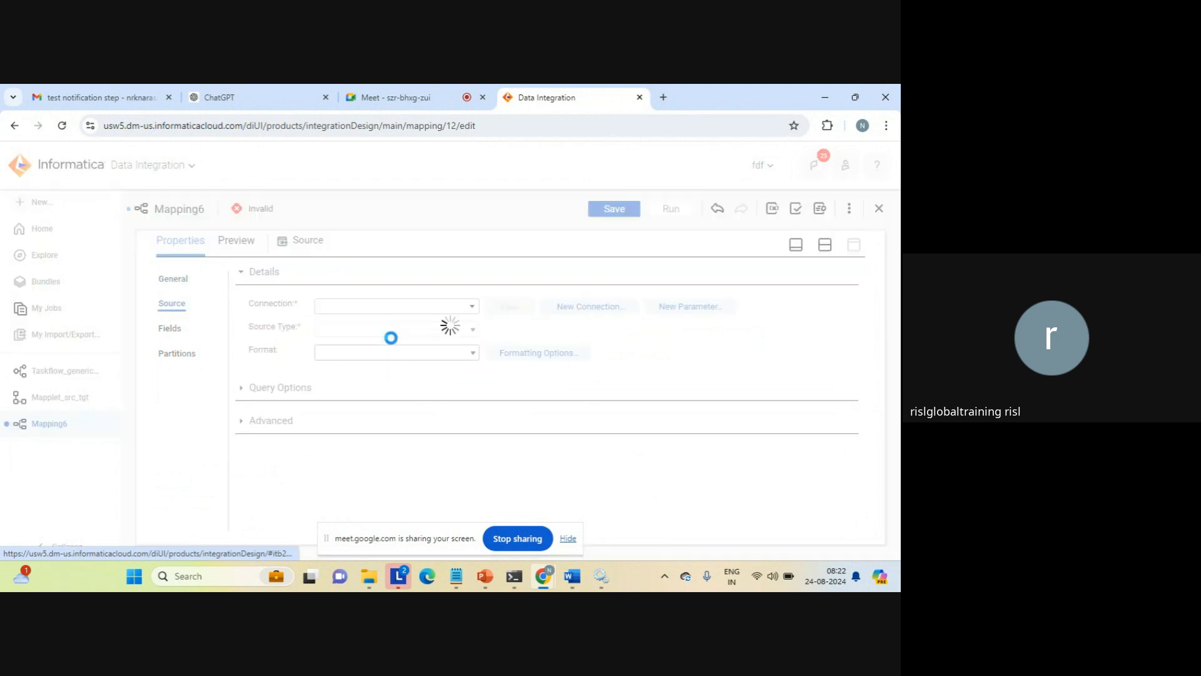
pyautogui.click(472, 308)
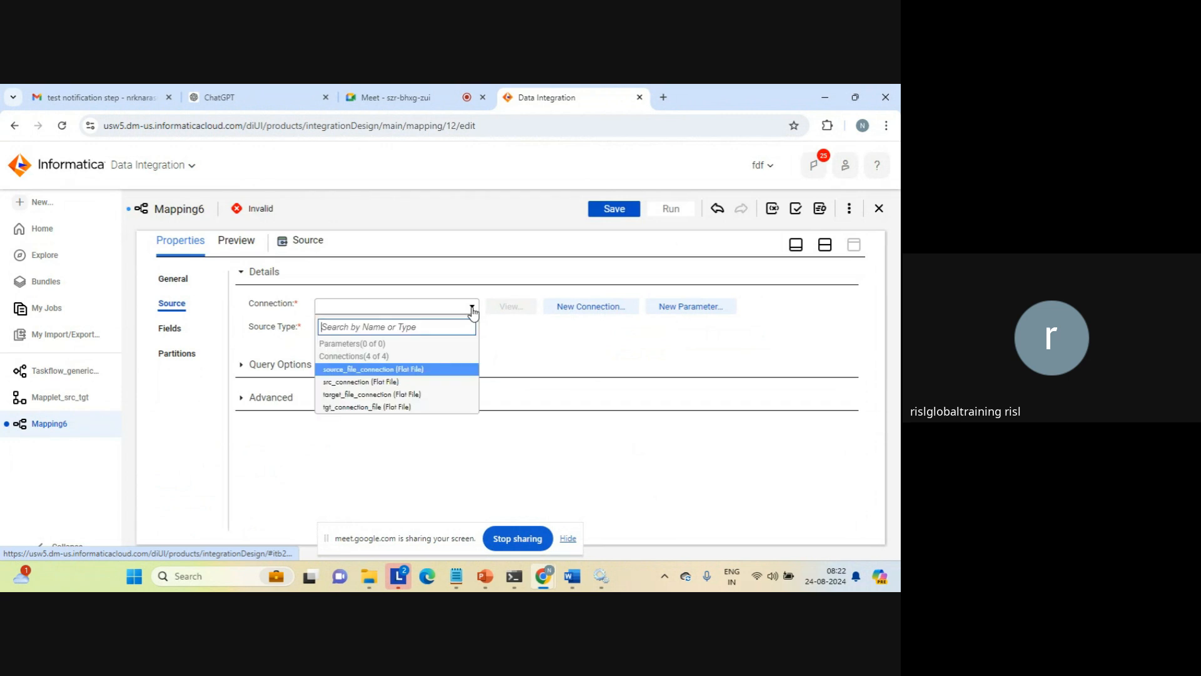
pyautogui.click(375, 370)
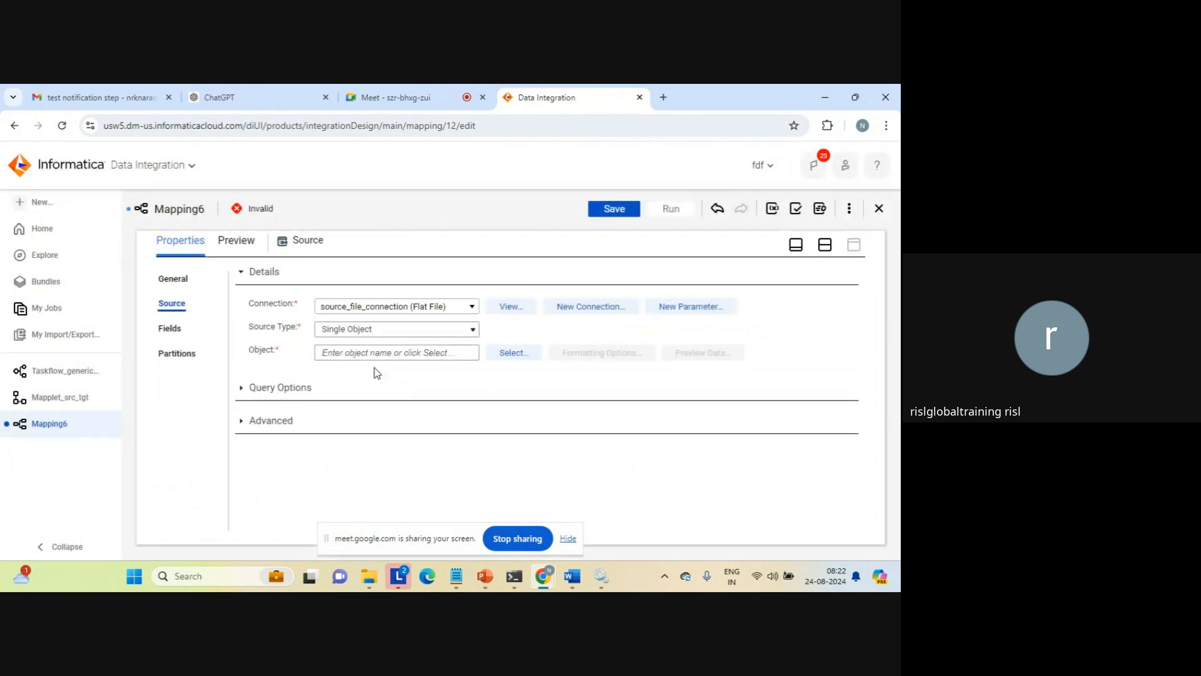
# Search the source objects for "seq" and choose seq_1.txt as the Source transformation's object
pyautogui.click(510, 352)
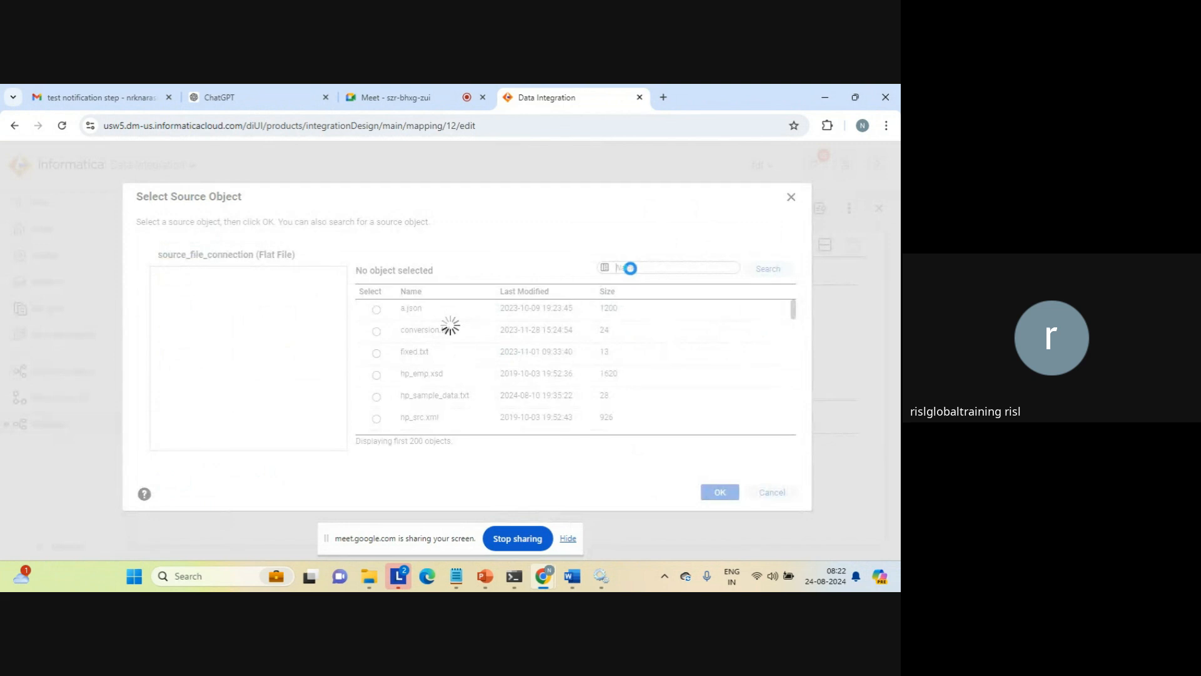
pyautogui.click(630, 267)
pyautogui.write('seq')
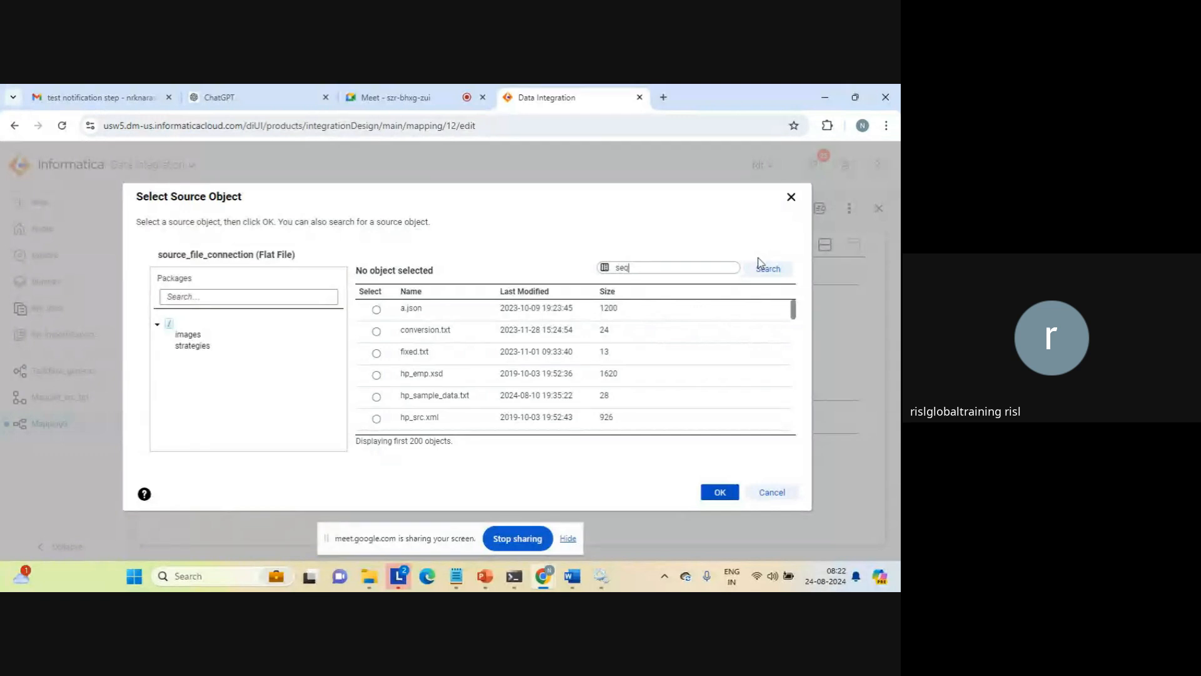
pyautogui.click(768, 271)
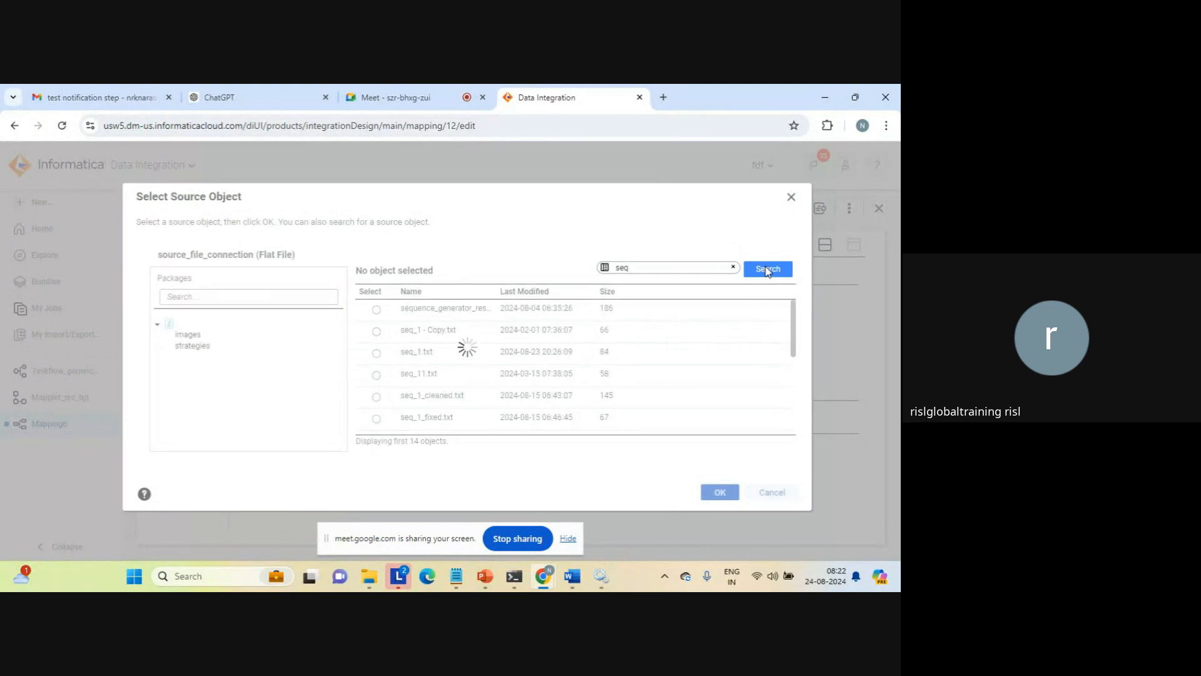
pyautogui.click(376, 353)
pyautogui.click(719, 492)
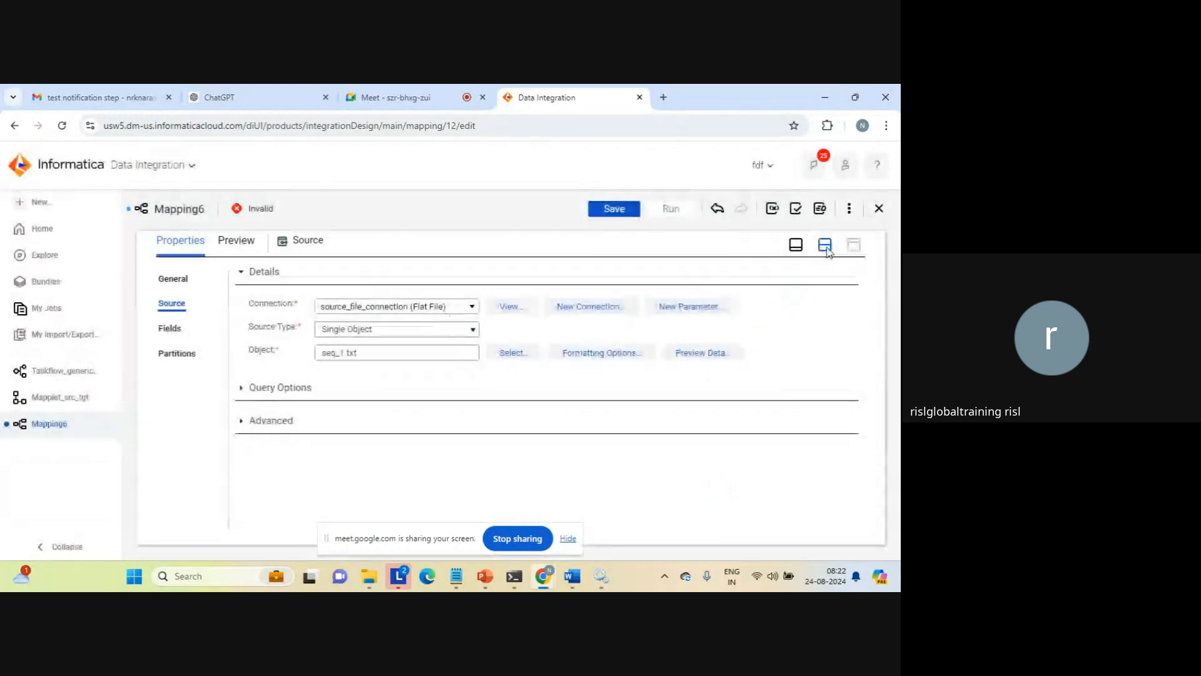
pyautogui.click(825, 245)
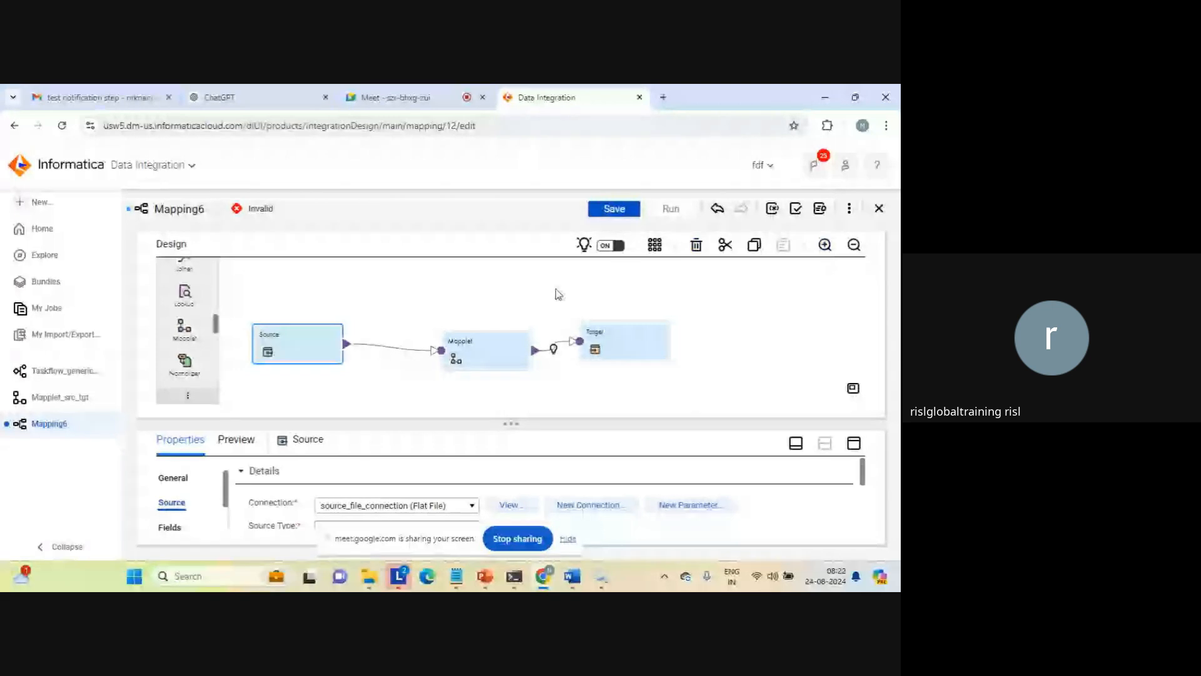
# Map the incoming field c1 to the mapplet input field c1 in the Mapplet transformation's field mapping
pyautogui.click(473, 337)
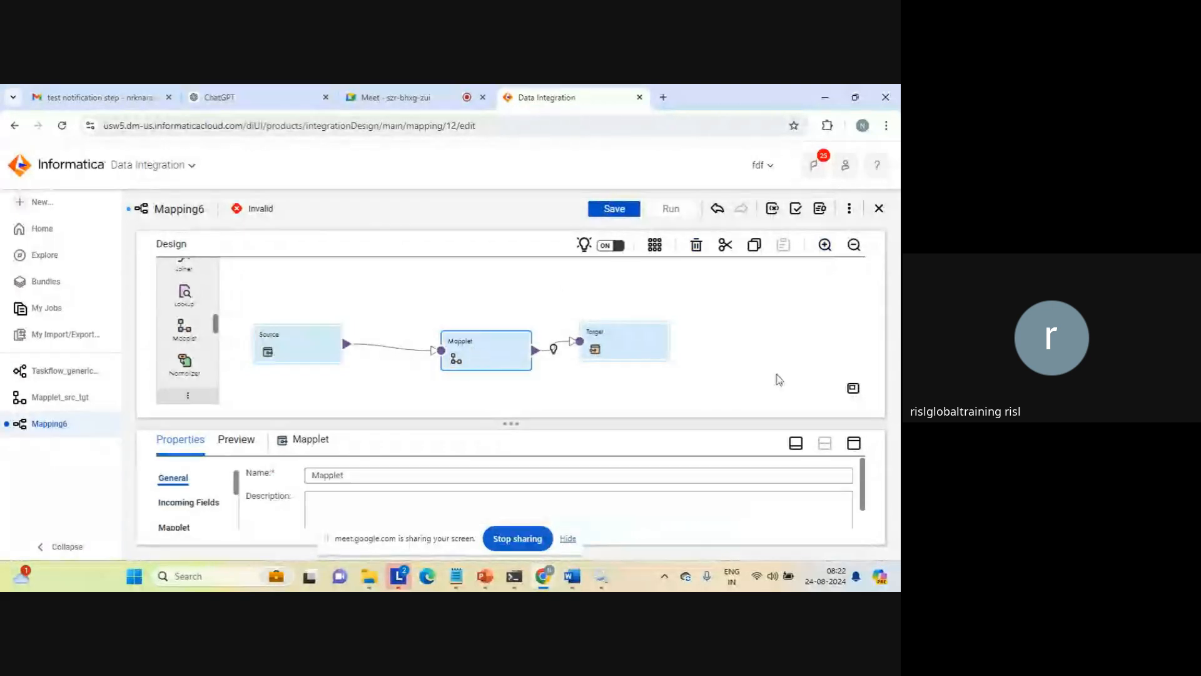
pyautogui.click(854, 443)
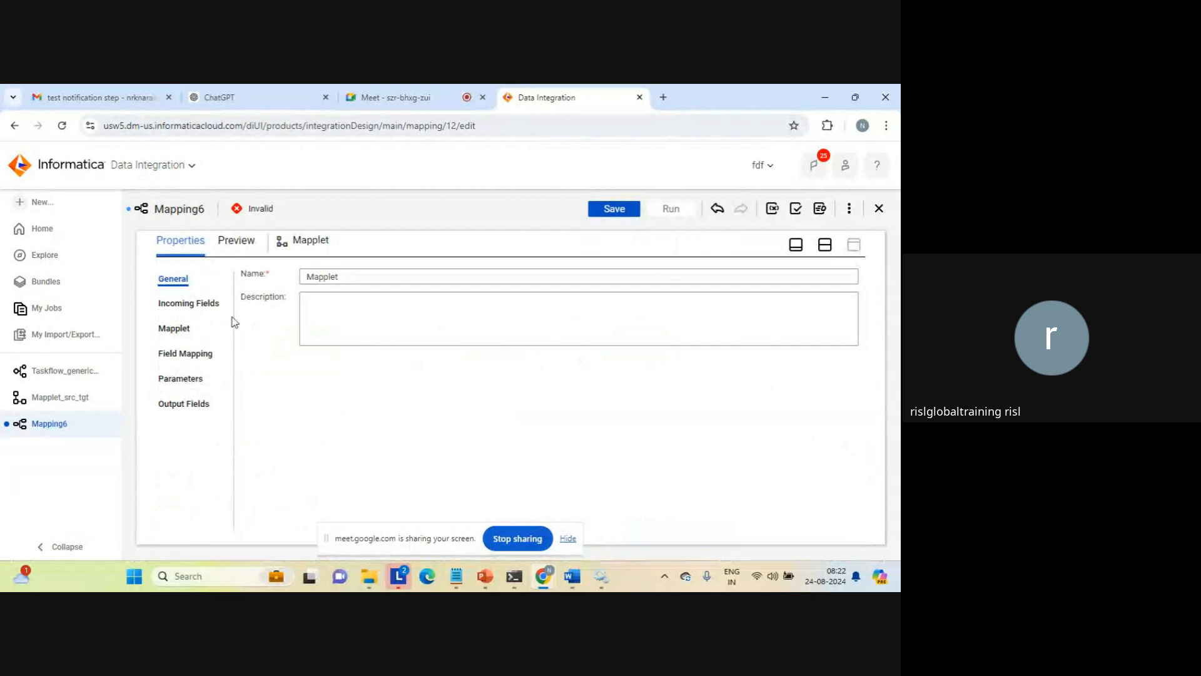
pyautogui.click(180, 354)
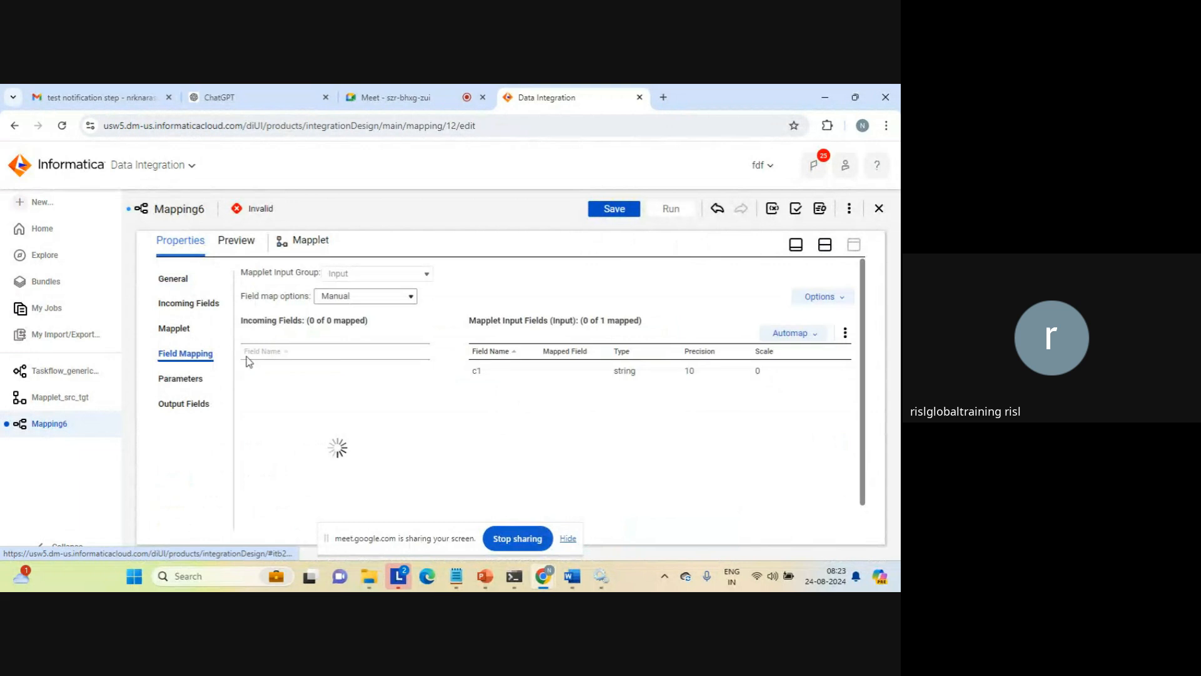
pyautogui.moveTo(369, 376); pyautogui.dragTo(483, 374)
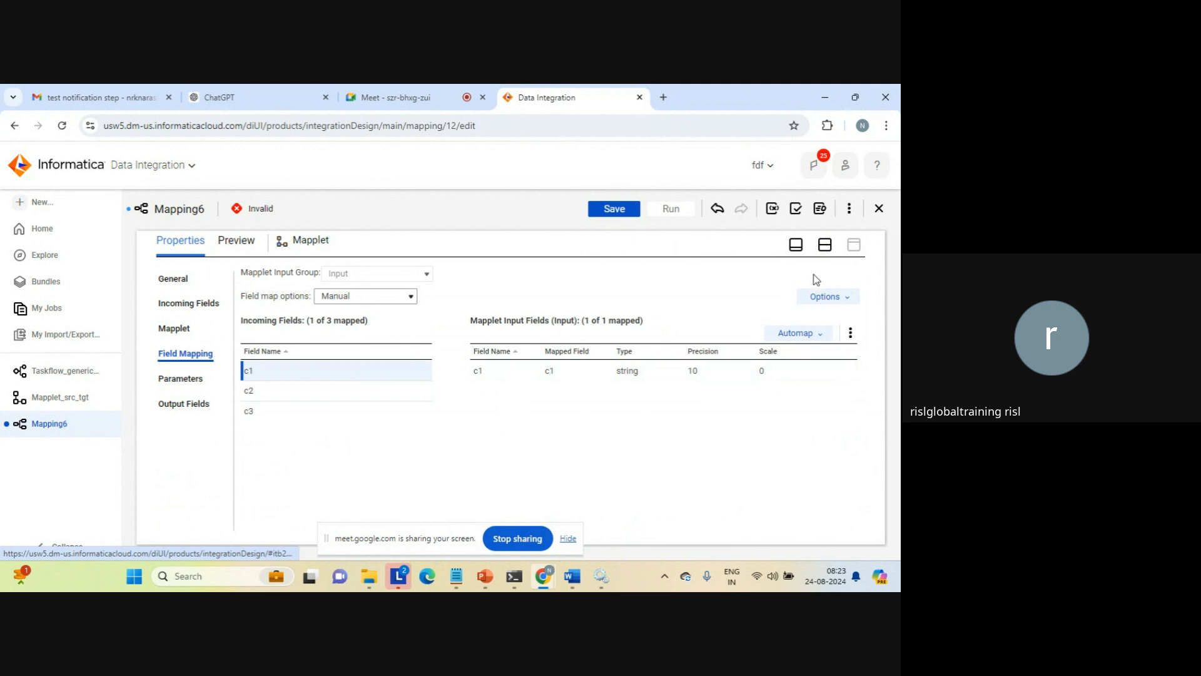
pyautogui.click(826, 250)
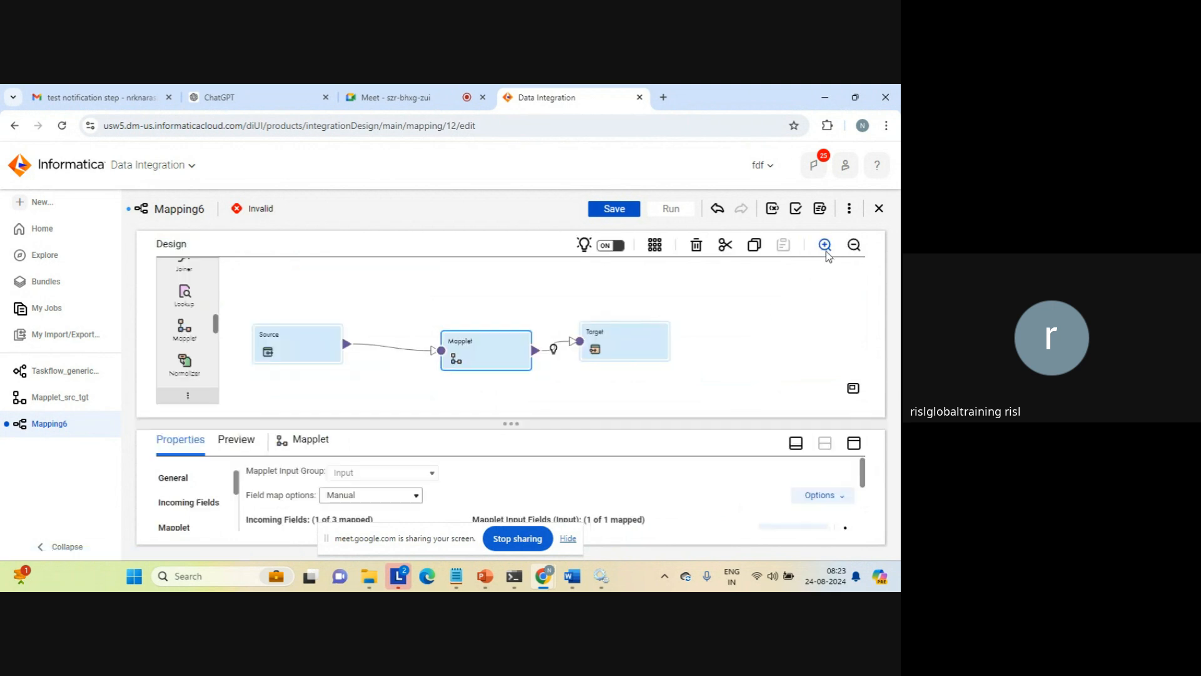
# Set the Target transformation's connection to target_file_connection (Flat File)
pyautogui.click(614, 335)
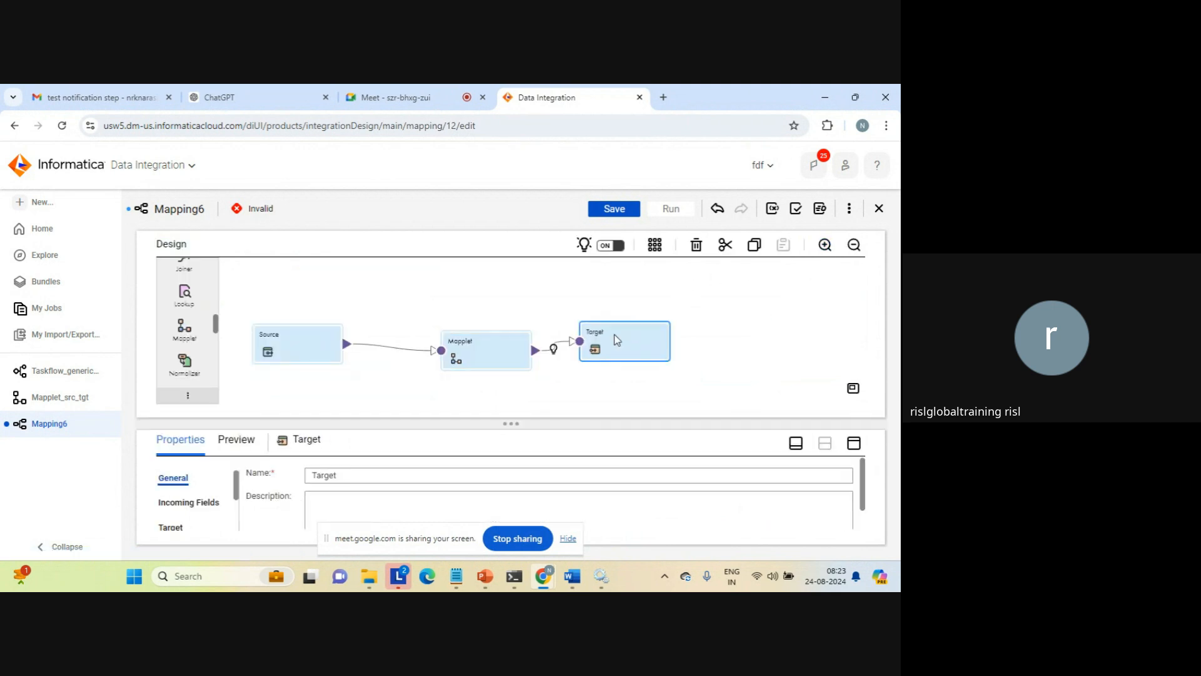
pyautogui.click(854, 443)
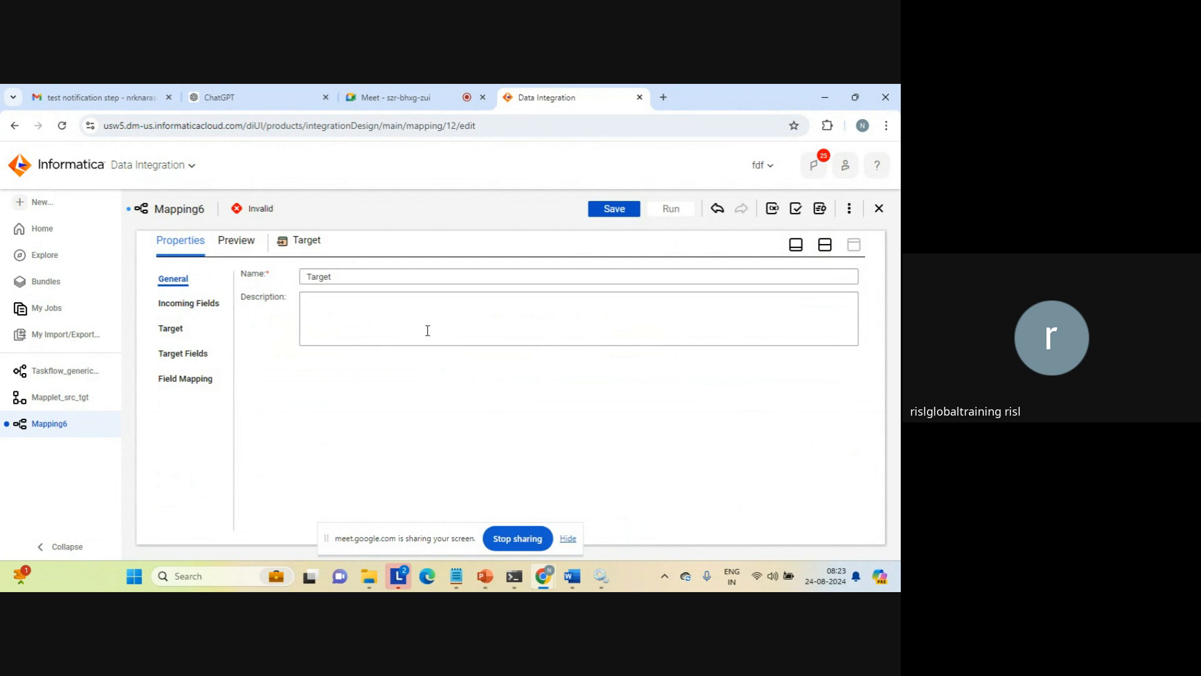
pyautogui.click(168, 328)
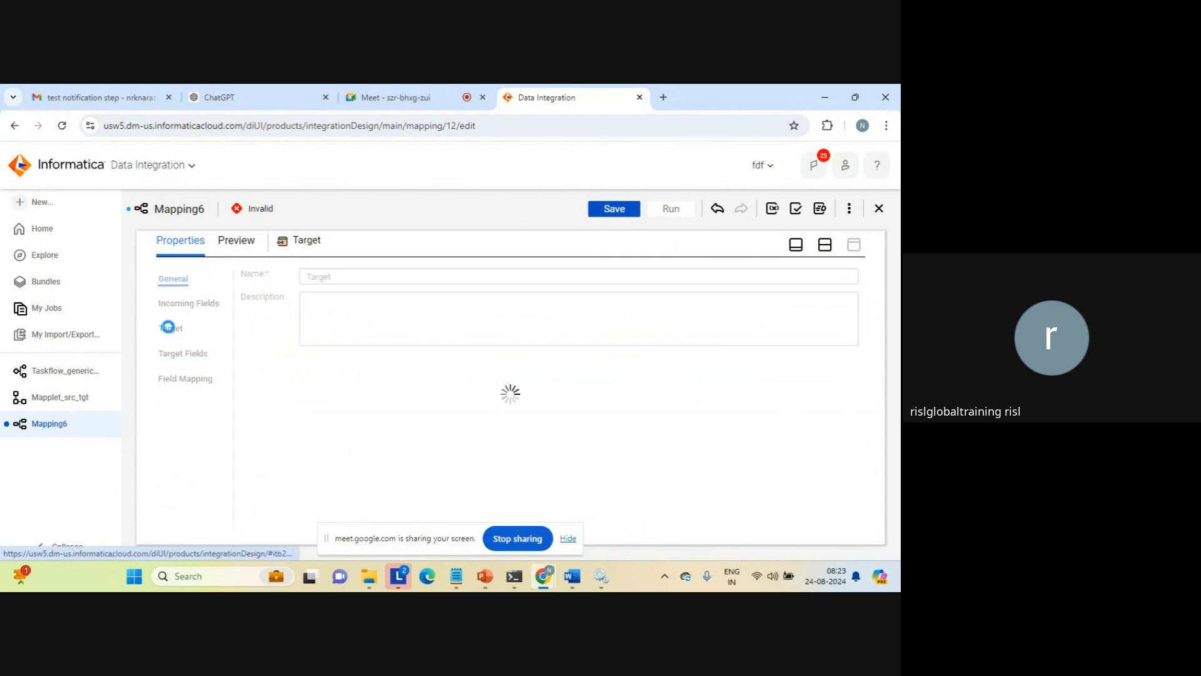
pyautogui.click(326, 307)
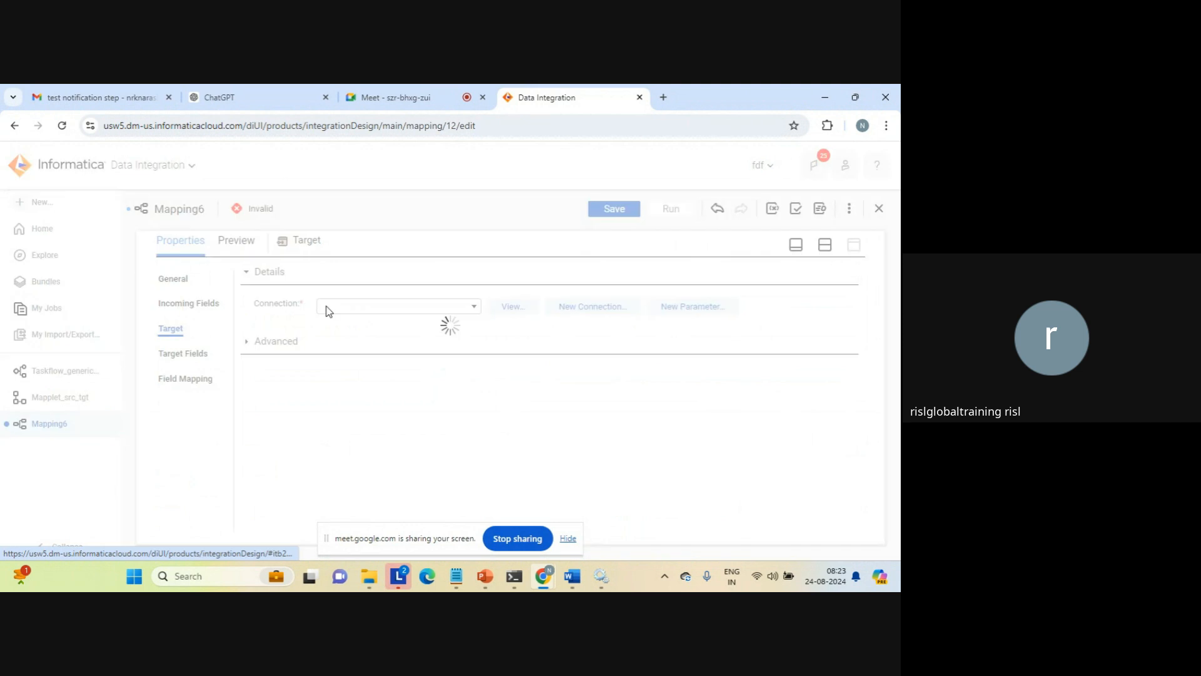
pyautogui.click(477, 308)
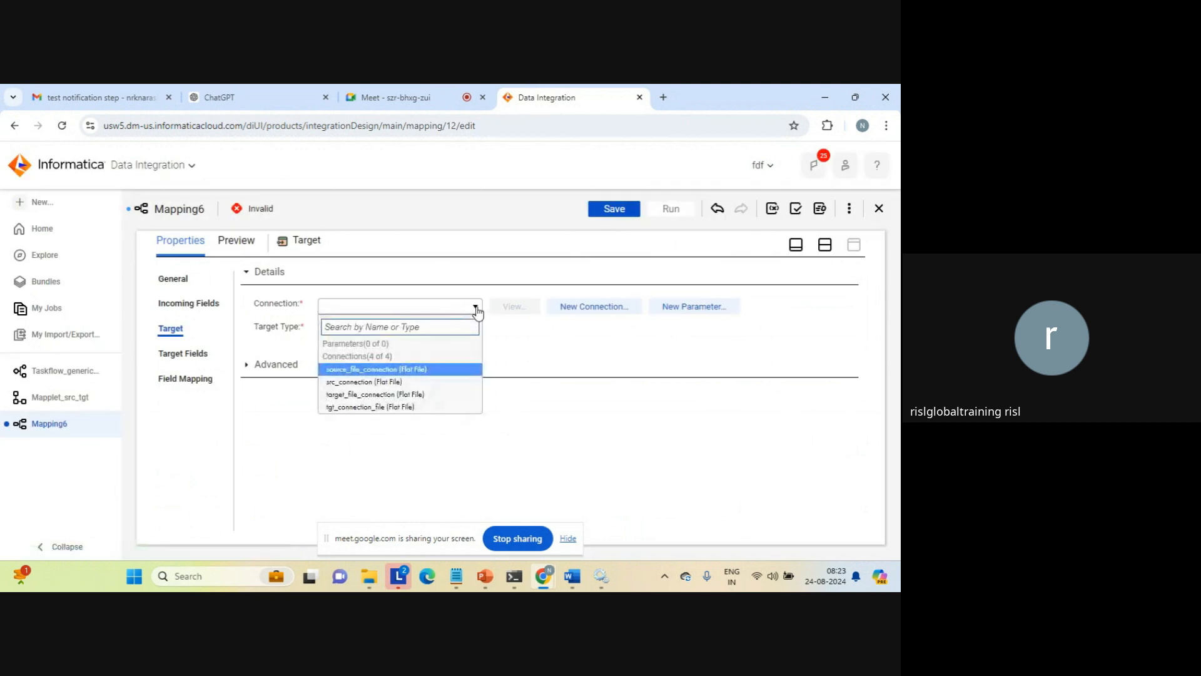
pyautogui.click(374, 396)
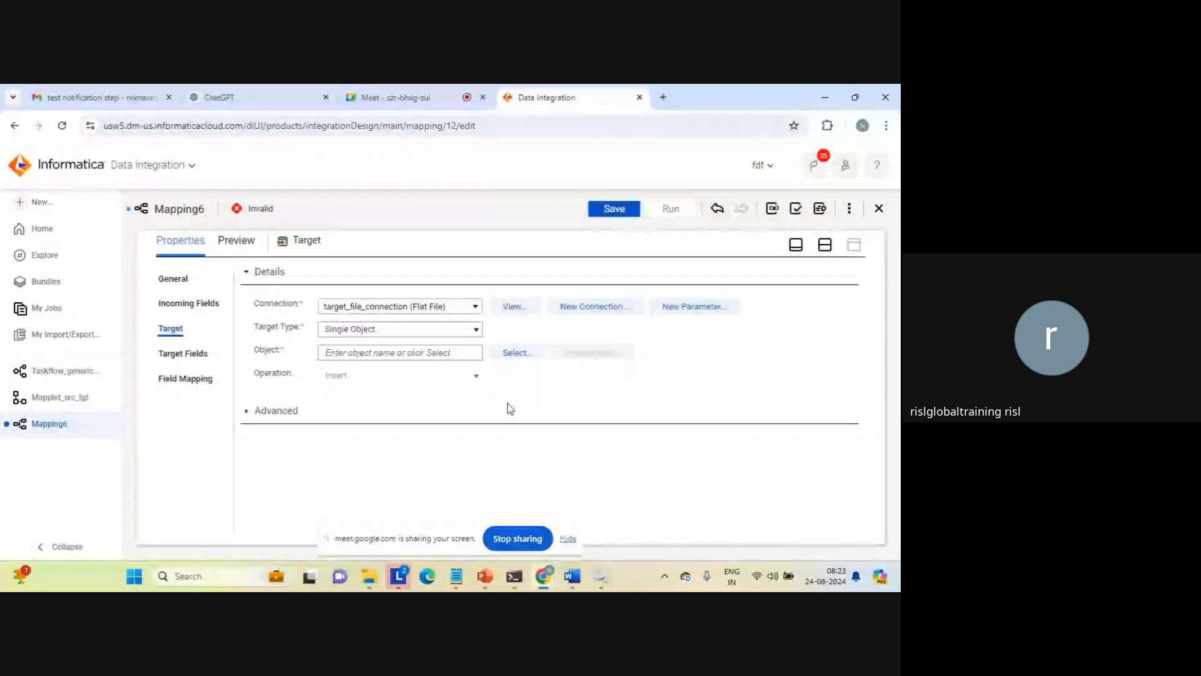
# Set the target object to be created new at runtime with the static file name mapplet_usage.txt
pyautogui.click(509, 352)
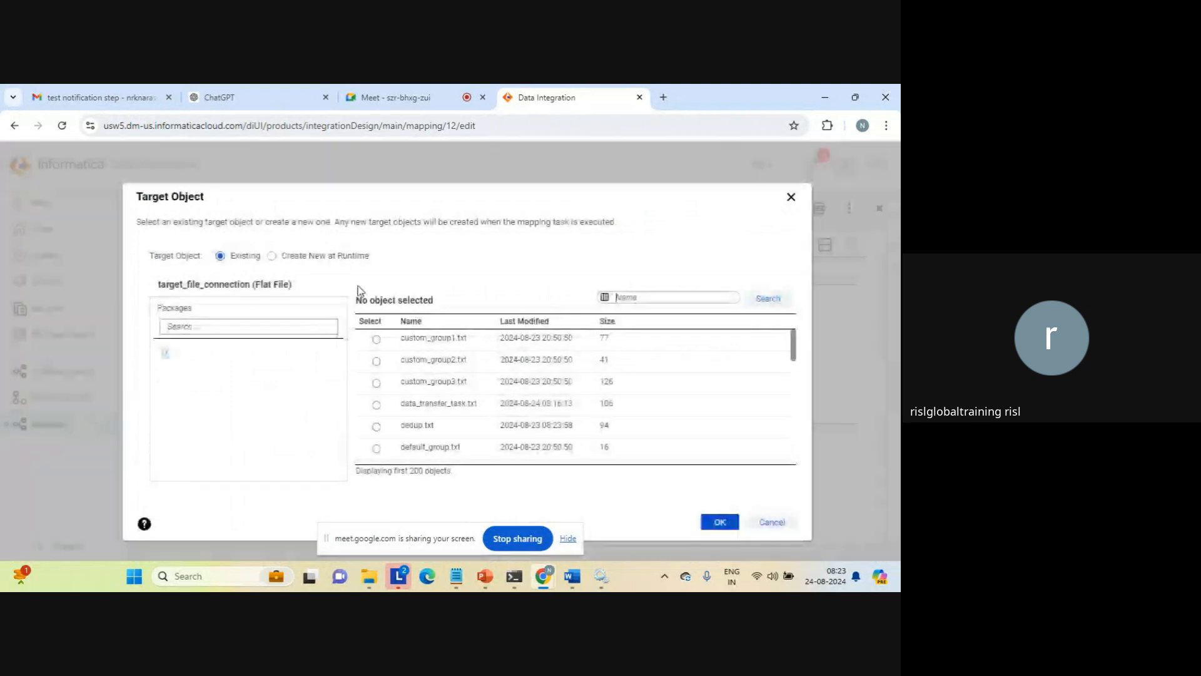
pyautogui.click(273, 257)
pyautogui.click(278, 367)
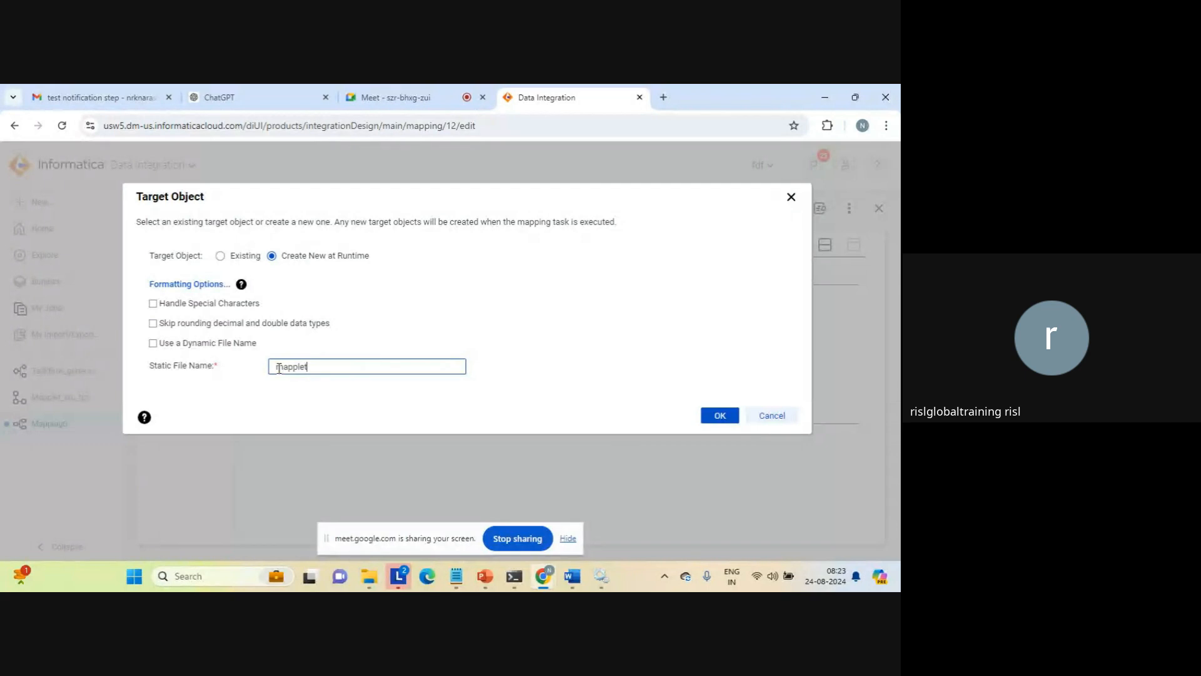
pyautogui.write('mapplet_usage.txt')
pyautogui.click(720, 417)
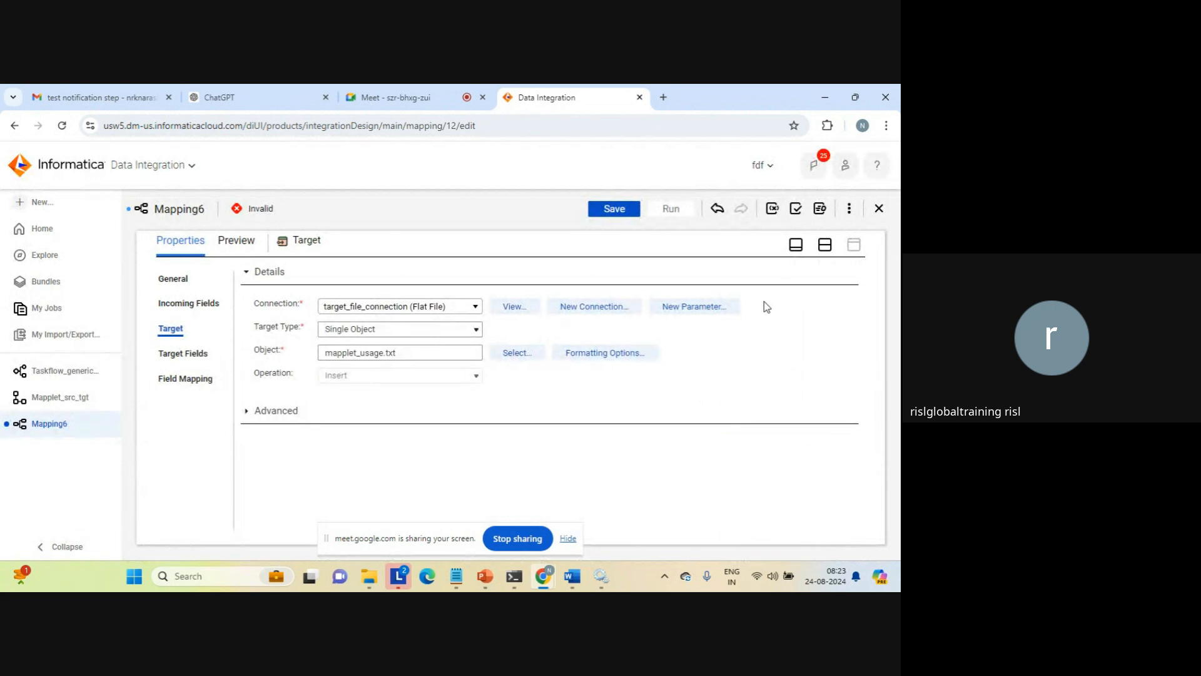
pyautogui.click(825, 245)
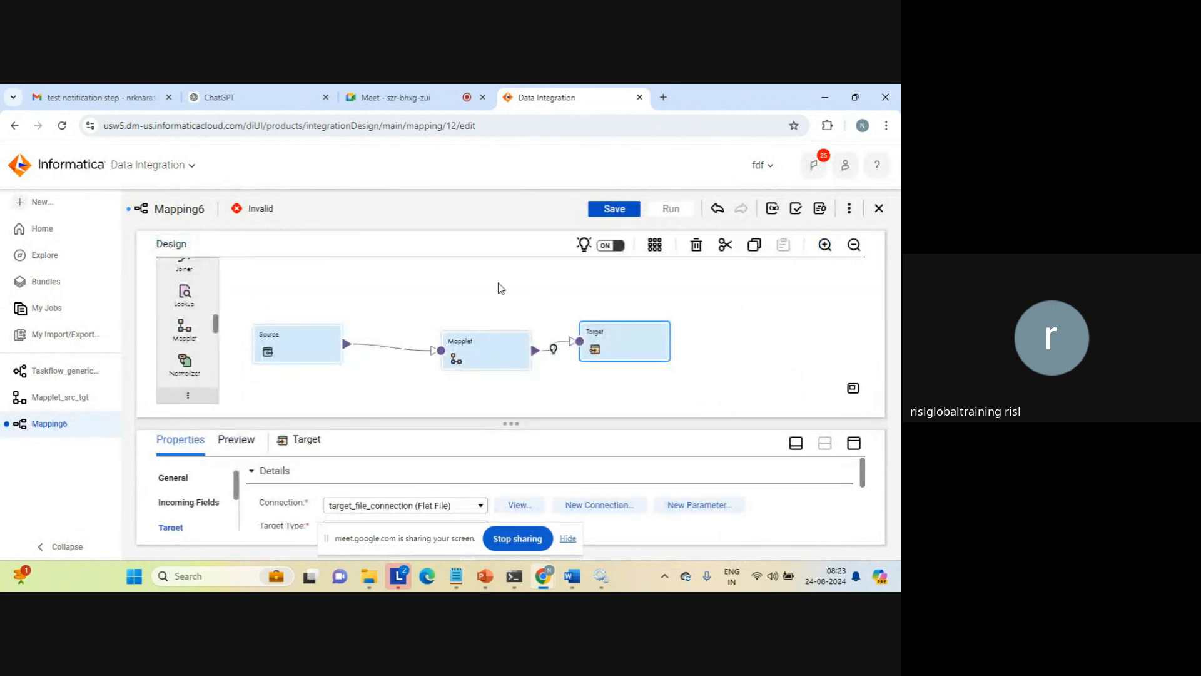
# Rename the mapping as Mapping_mapplet_sample and save it
pyautogui.click(501, 288)
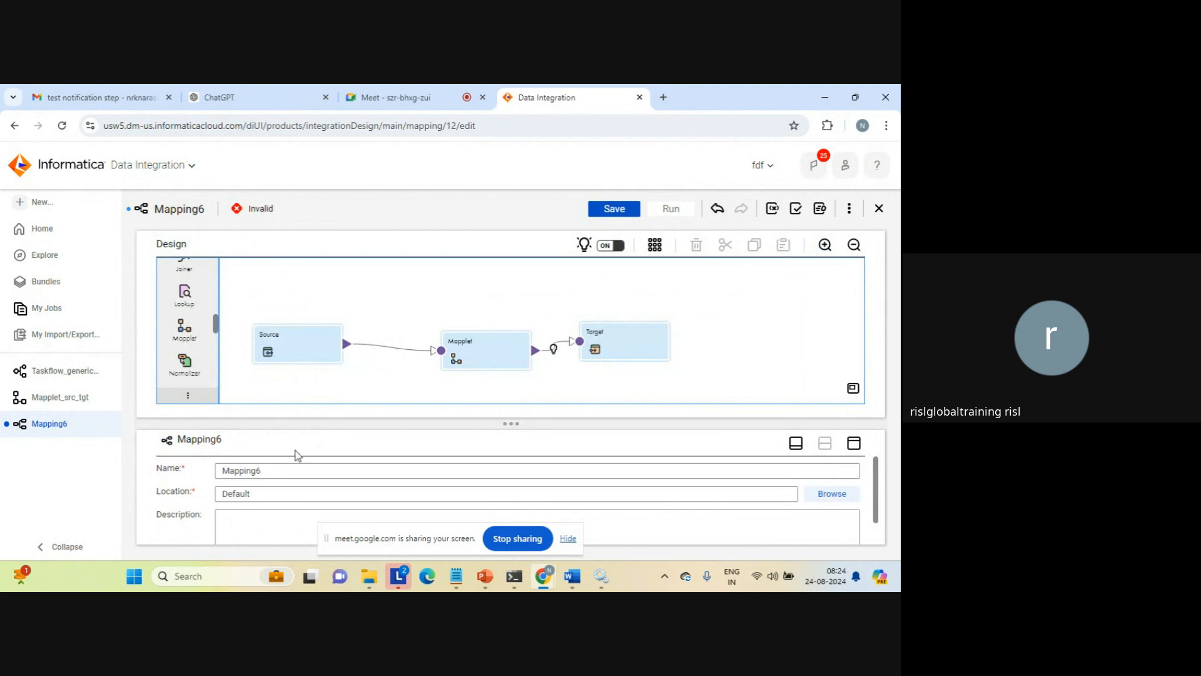
pyautogui.click(283, 466)
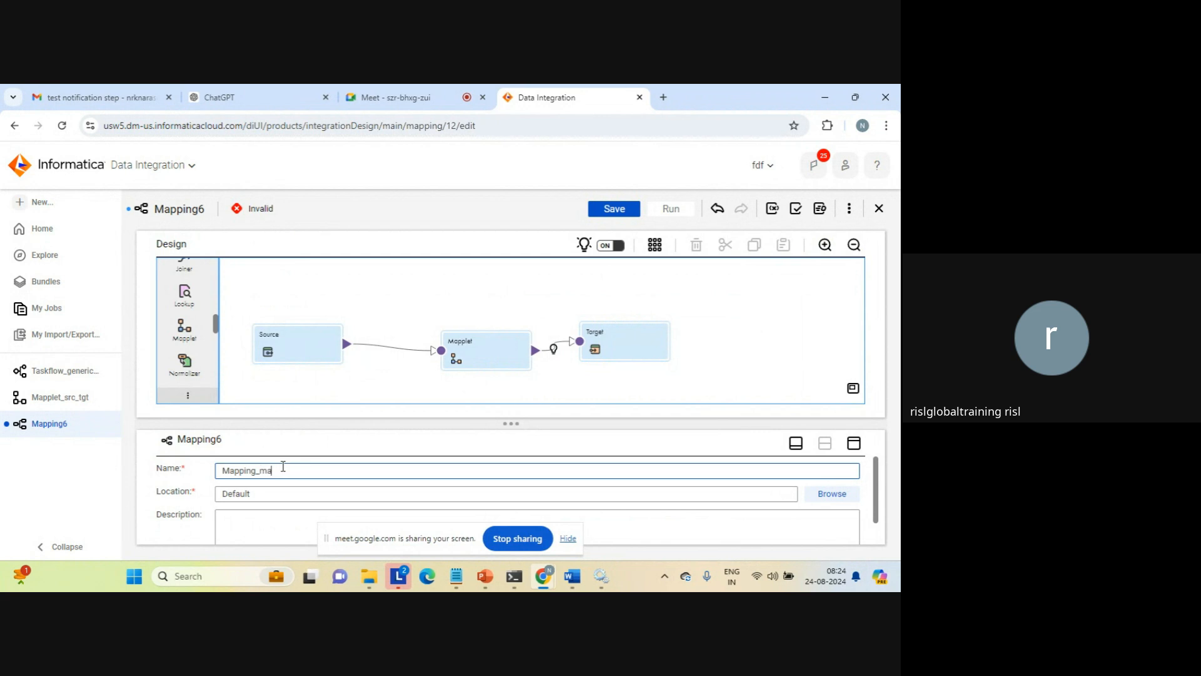
pyautogui.write('_mapplet_sample')
pyautogui.click(801, 363)
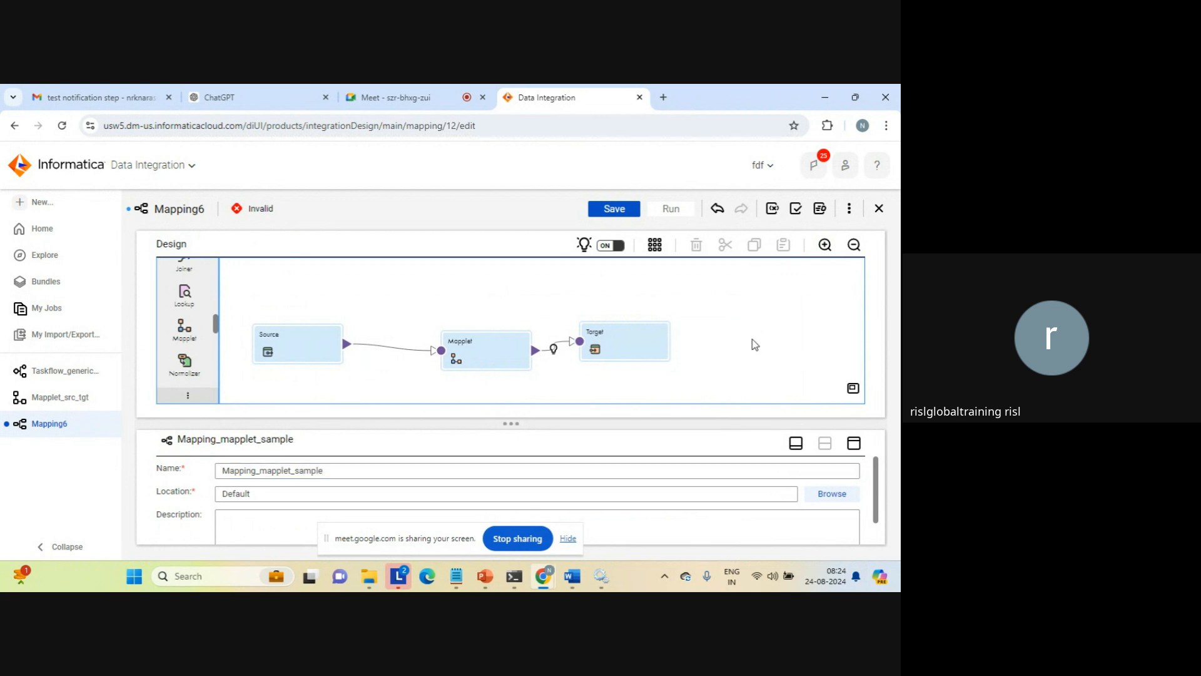
pyautogui.click(613, 208)
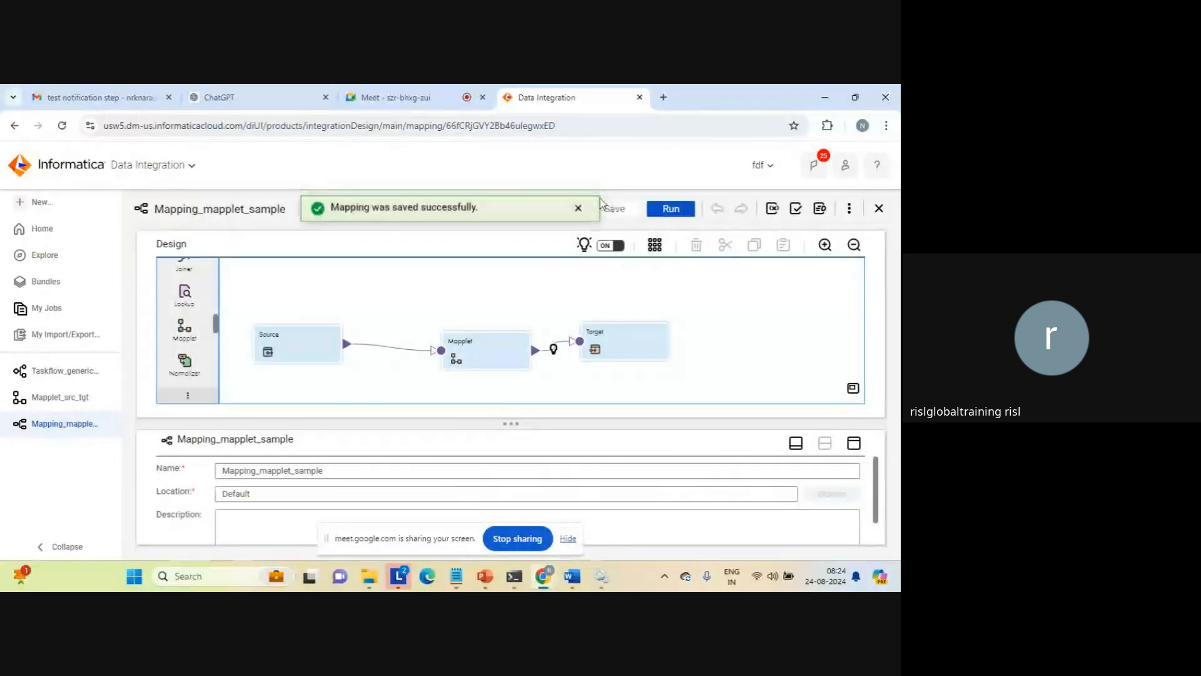
# Run Mapping_mapplet_sample and refresh its job entry in My Jobs to check the run status
pyautogui.click(669, 211)
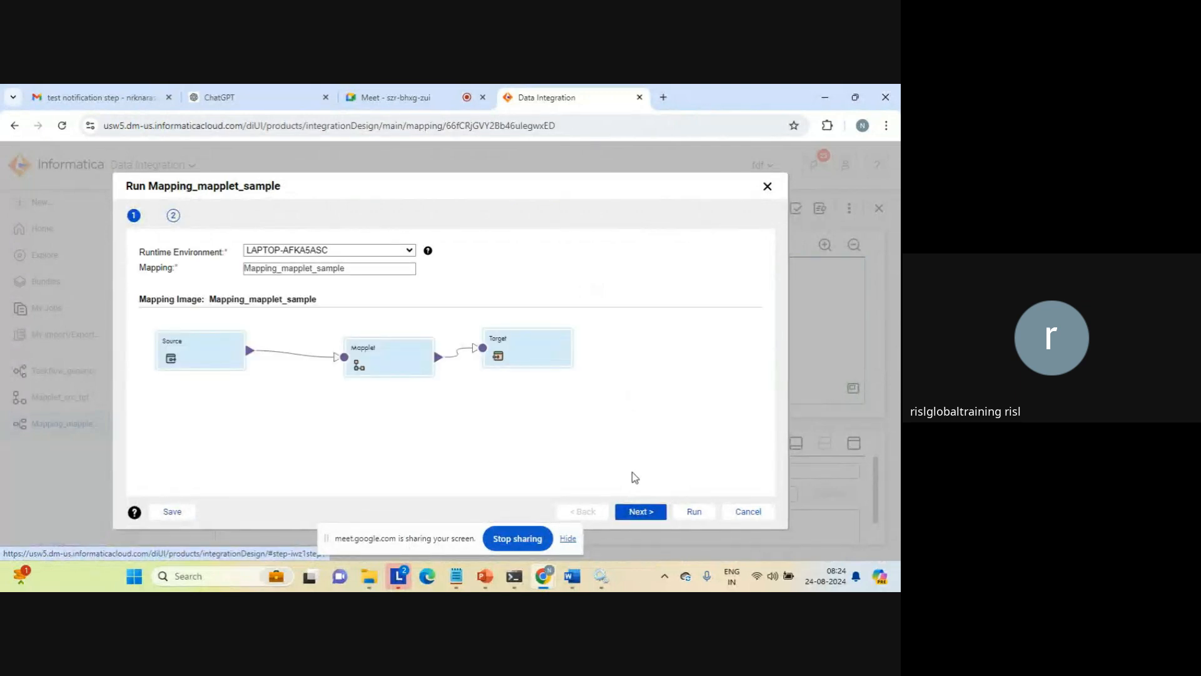
pyautogui.click(694, 512)
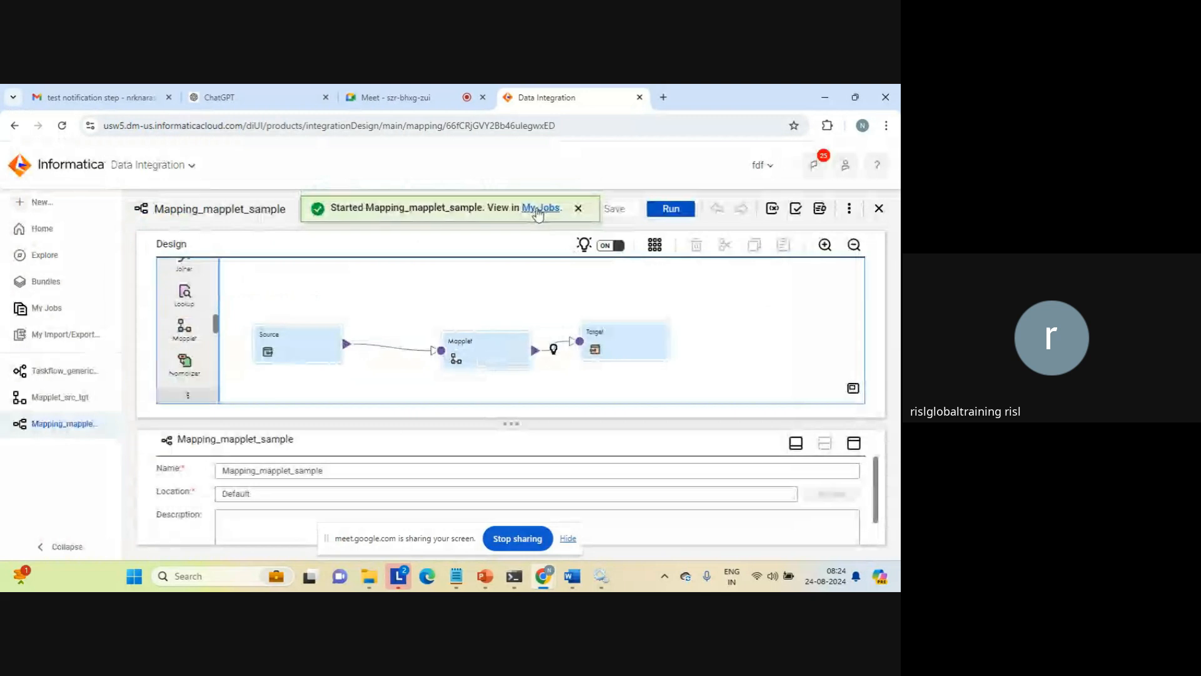
pyautogui.click(536, 209)
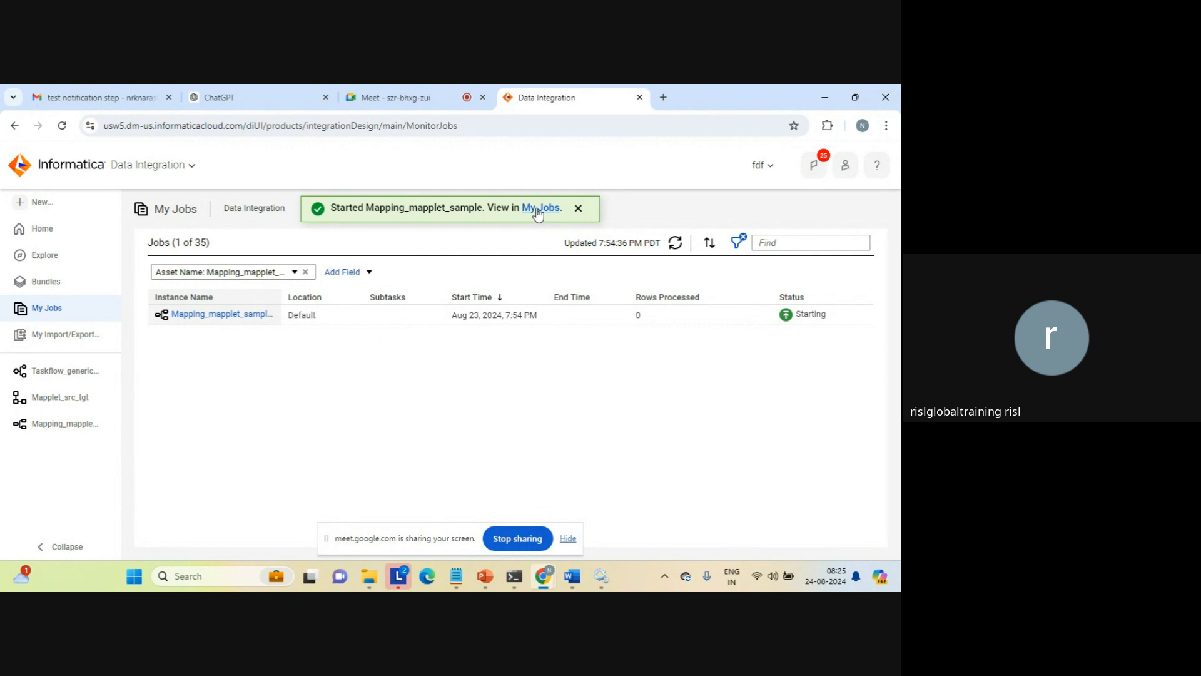
pyautogui.click(579, 209)
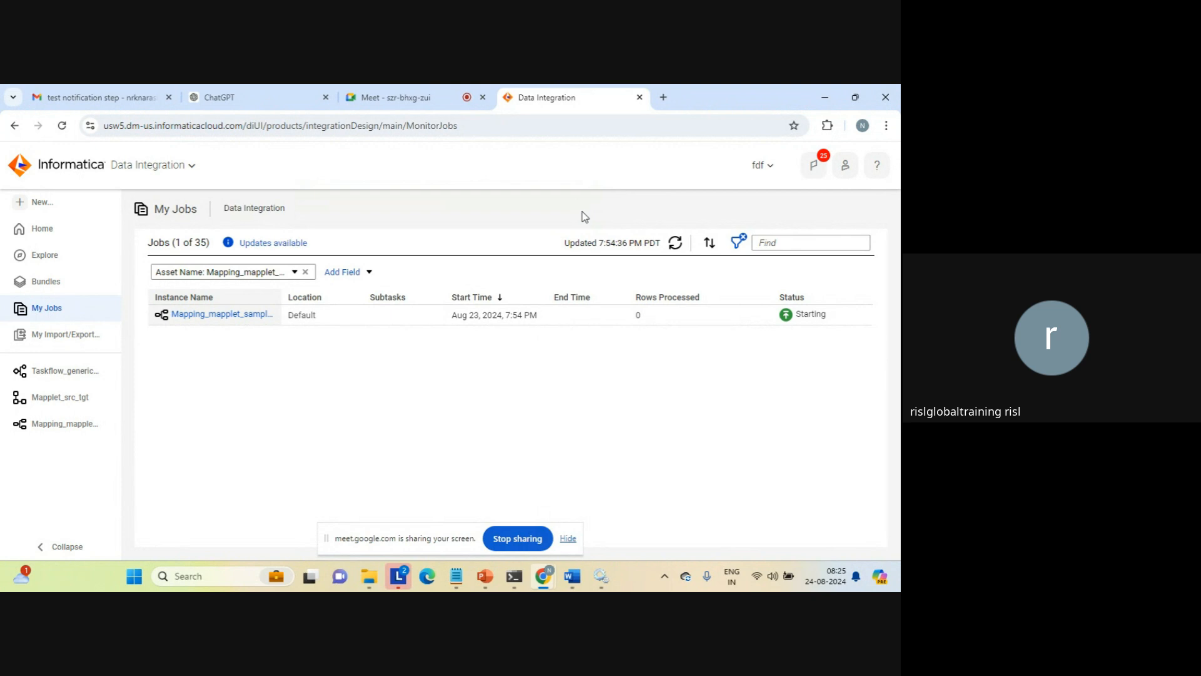
pyautogui.click(676, 243)
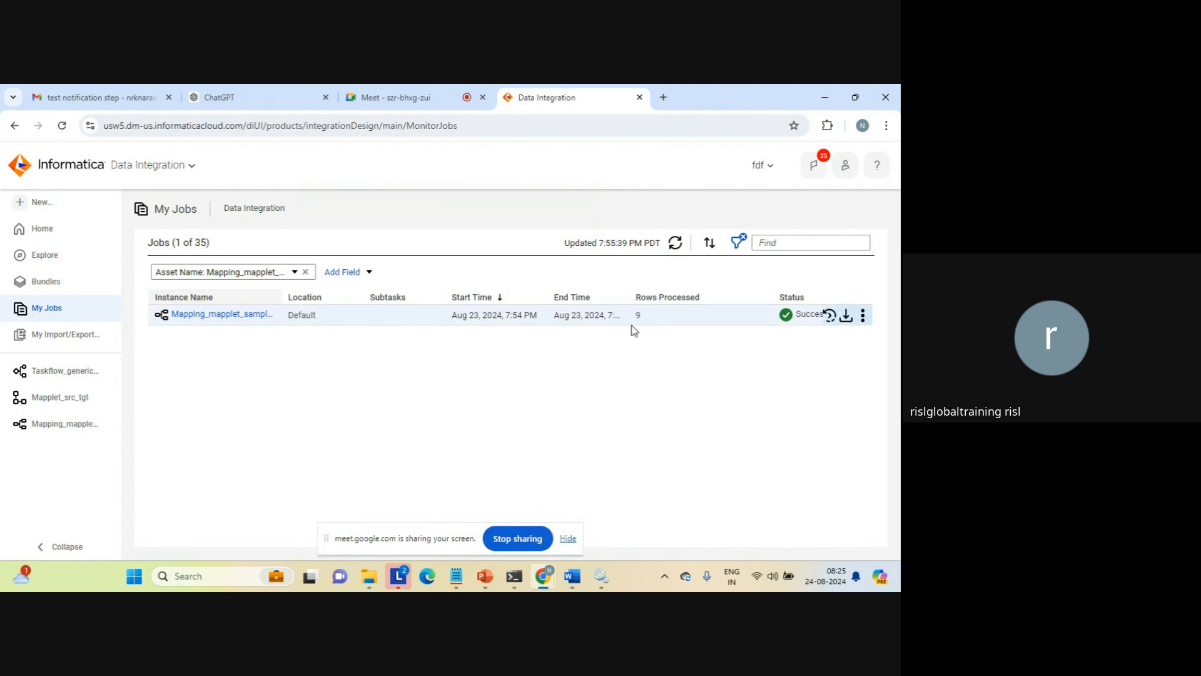
# Open the mapplet_usage text file from the target folder in File Explorer and examine its output rows
pyautogui.moveTo(371, 576)
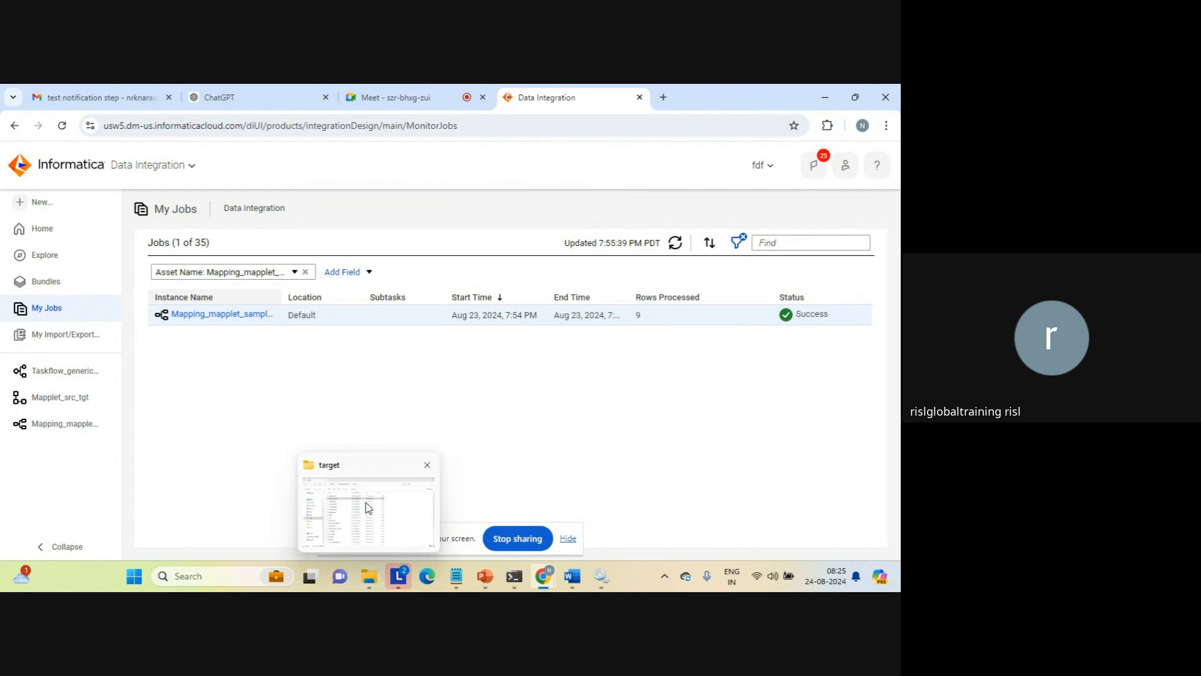
pyautogui.click(369, 507)
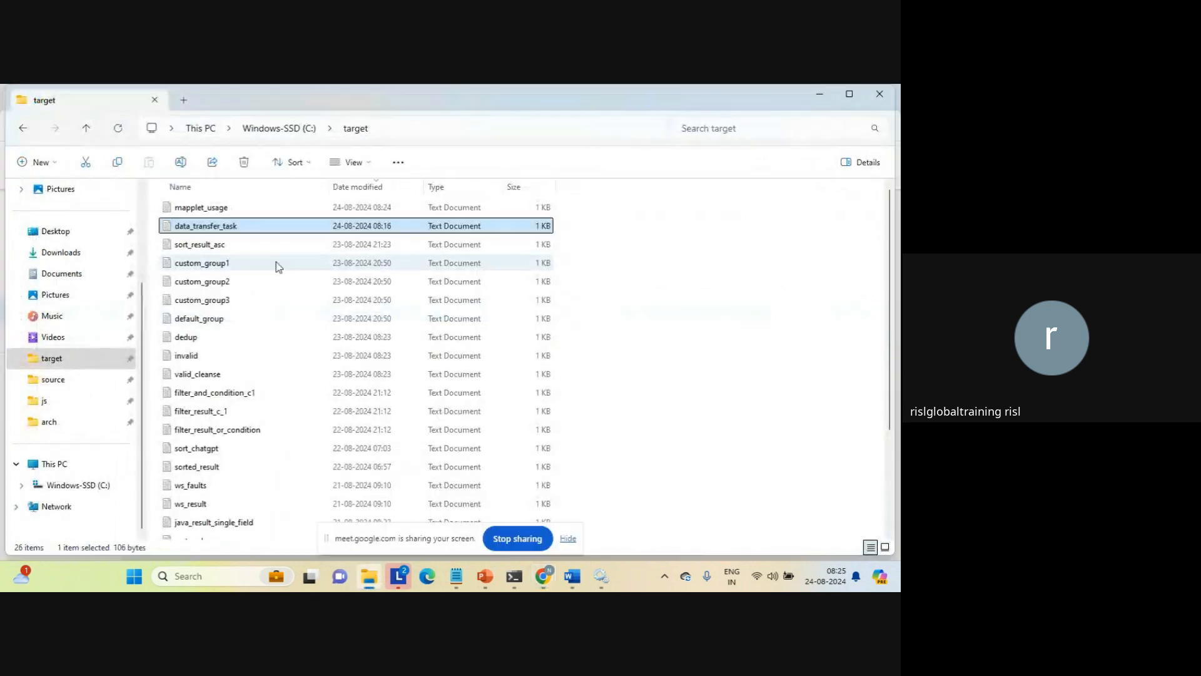
pyautogui.doubleClick(214, 210)
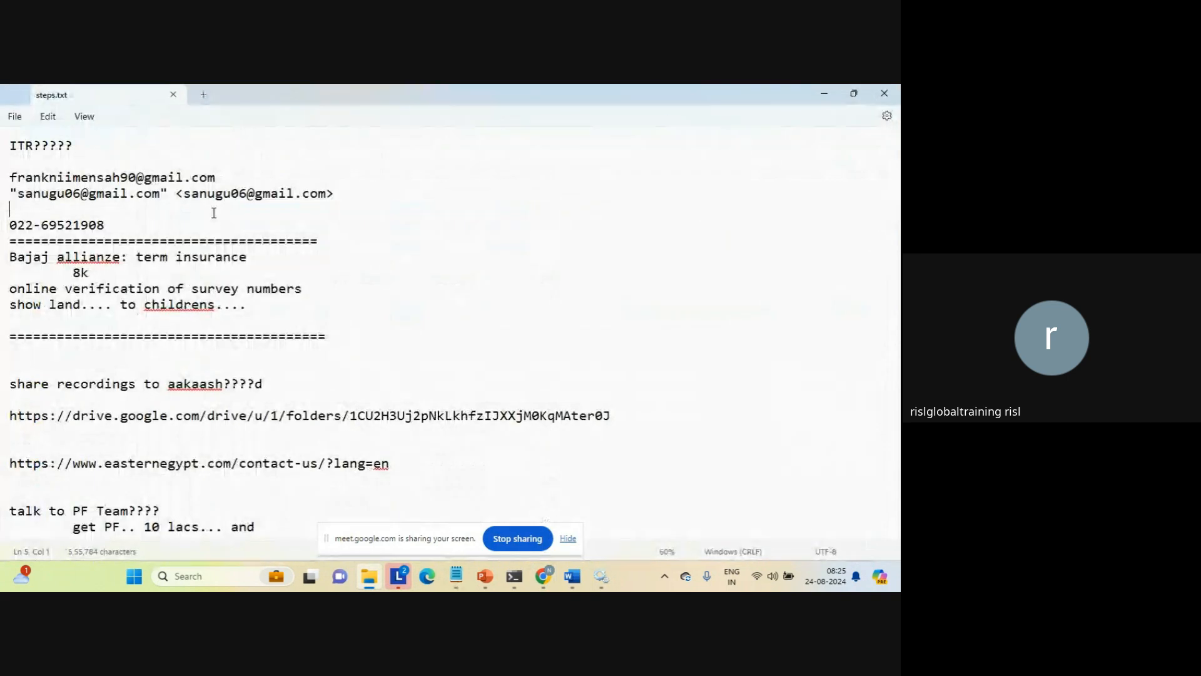
pyautogui.click(91, 319)
pyautogui.hotkey('shift', 'Up')
pyautogui.hotkey('shift', 'Up')
pyautogui.hotkey('shift', 'Up')
pyautogui.hotkey('shift', 'Up')
pyautogui.hotkey('shift', 'Up')
pyautogui.hotkey('shift', 'Up')
pyautogui.hotkey('shift', 'Up')
pyautogui.hotkey('shift', 'Up')
pyautogui.hotkey('shift', 'Up')
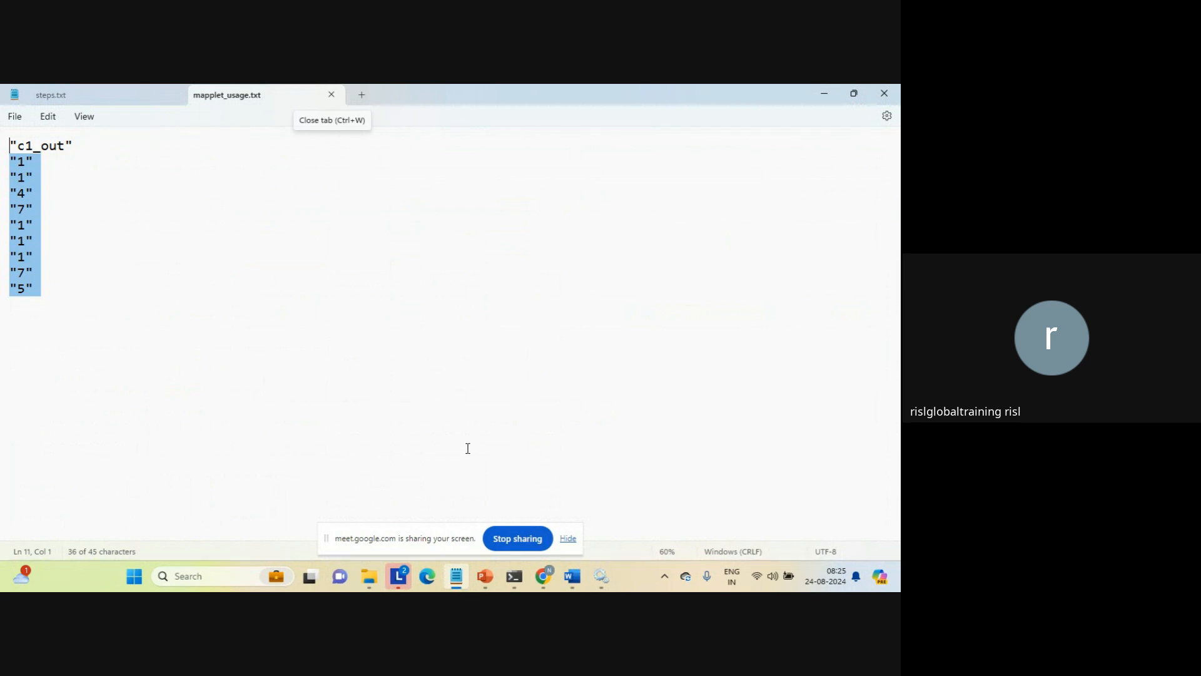
# Return to Informatica in the browser, switch to the Application Integration service and reload its home page
pyautogui.moveTo(542, 572)
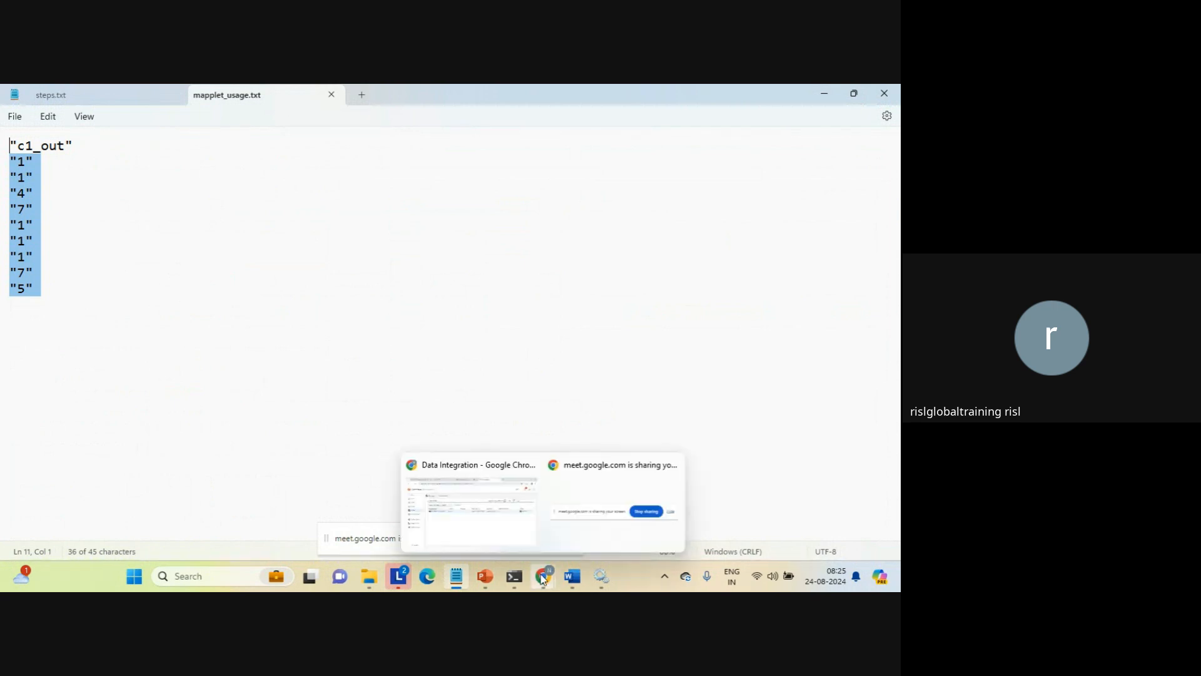
pyautogui.click(489, 515)
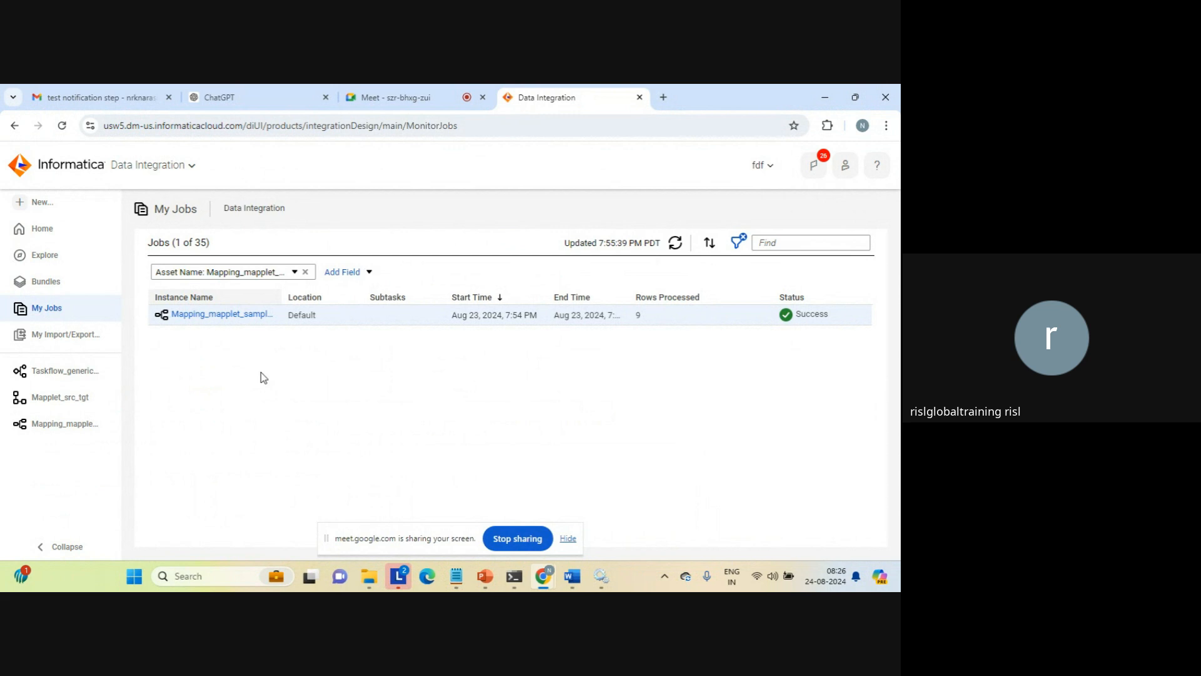
pyautogui.click(192, 168)
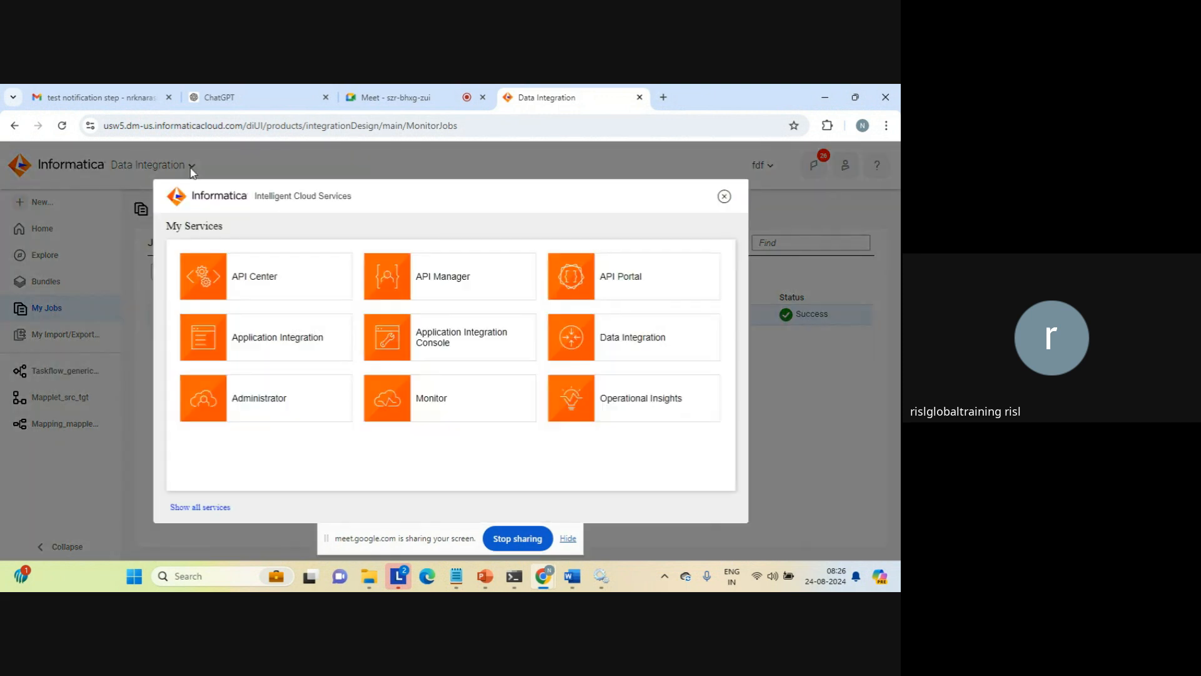
pyautogui.click(259, 343)
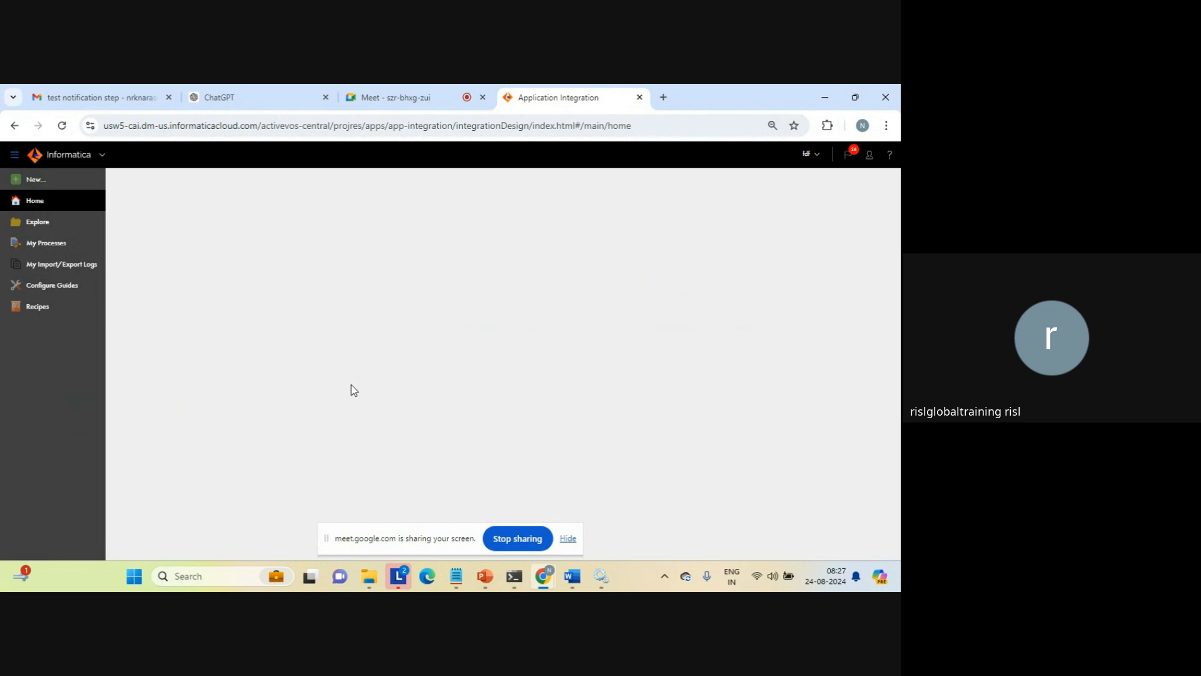
pyautogui.click(660, 127)
pyautogui.hotkey('ctrl', 'a')
pyautogui.press('Return')
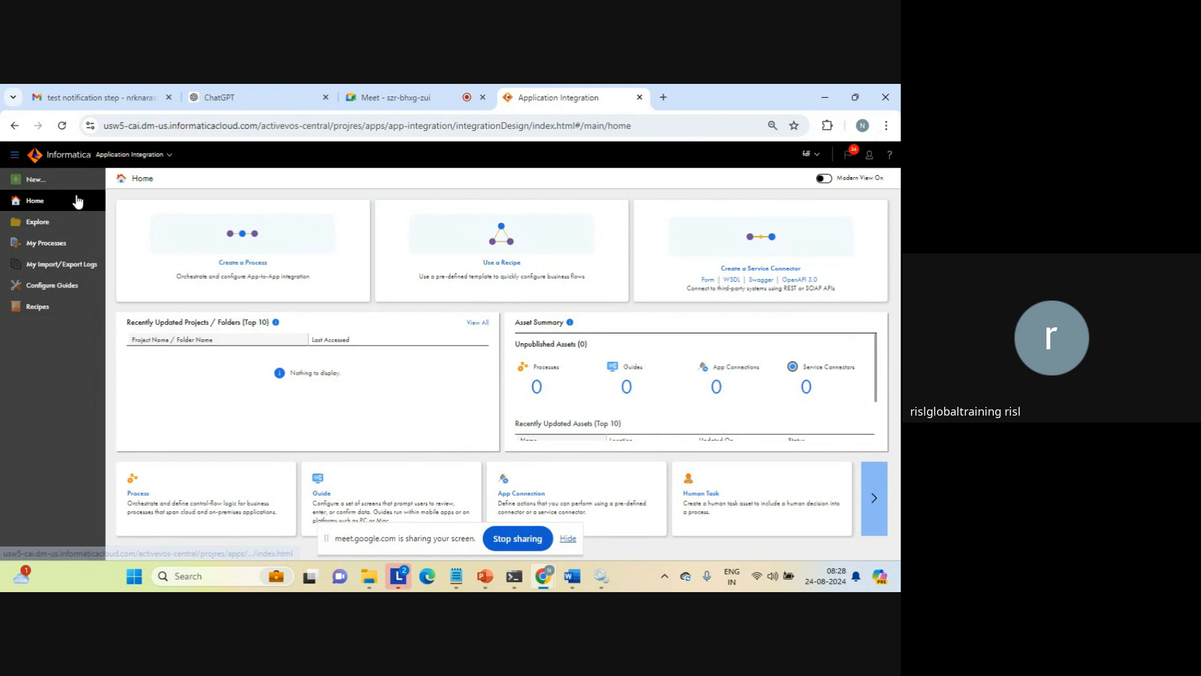
# Create a new Process asset and name it Process_start
pyautogui.click(33, 180)
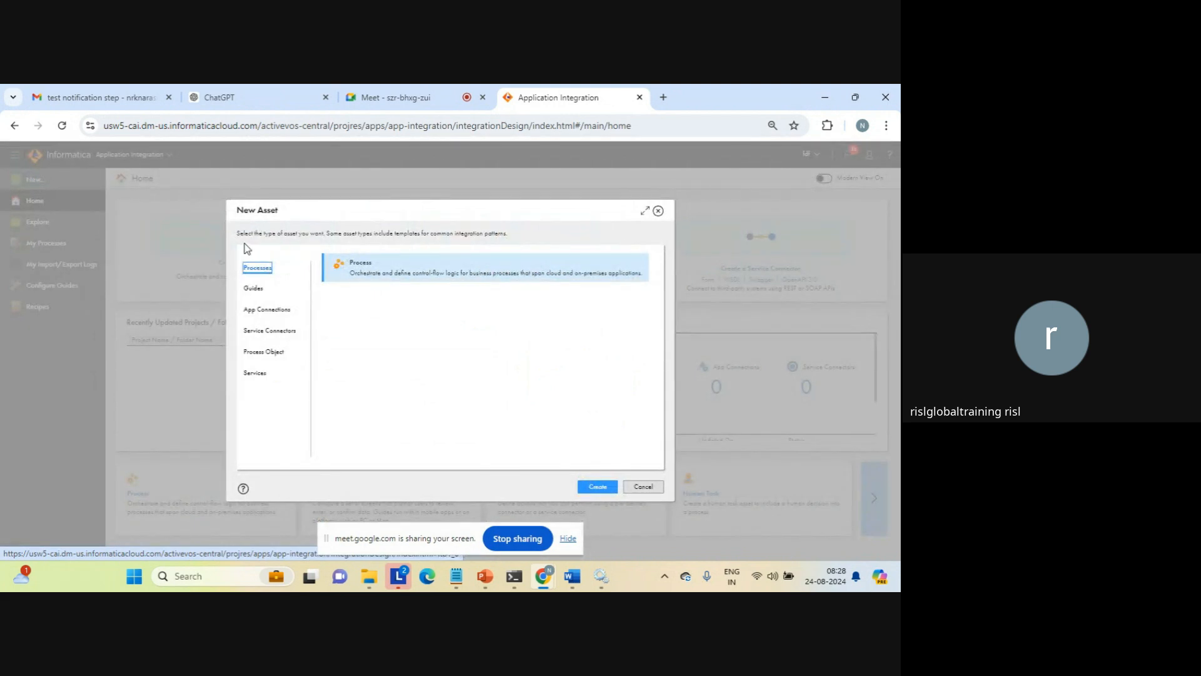
pyautogui.click(599, 487)
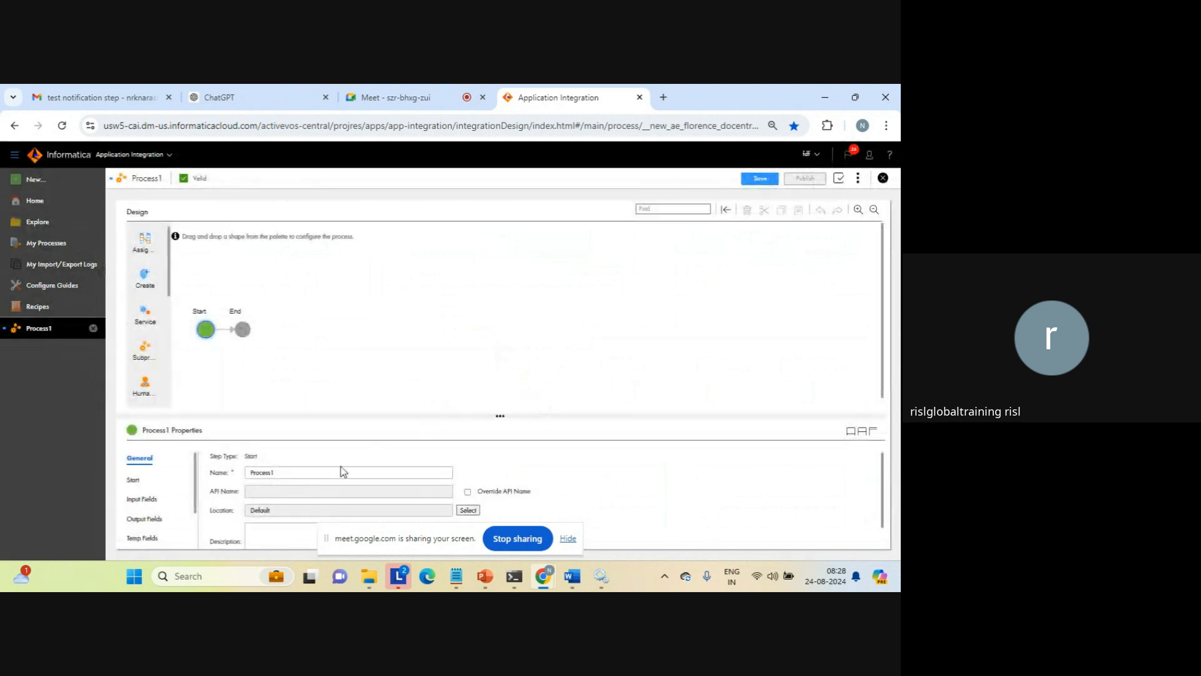
pyautogui.click(306, 472)
pyautogui.press('BackSpace')
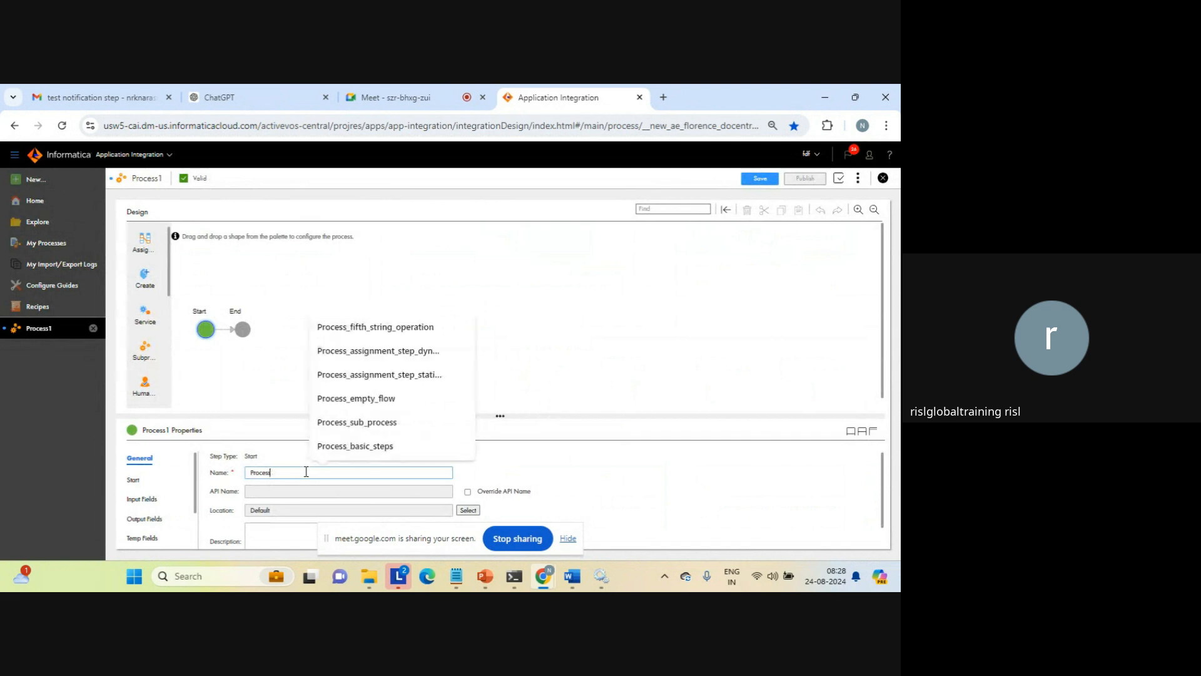
pyautogui.write('_start')
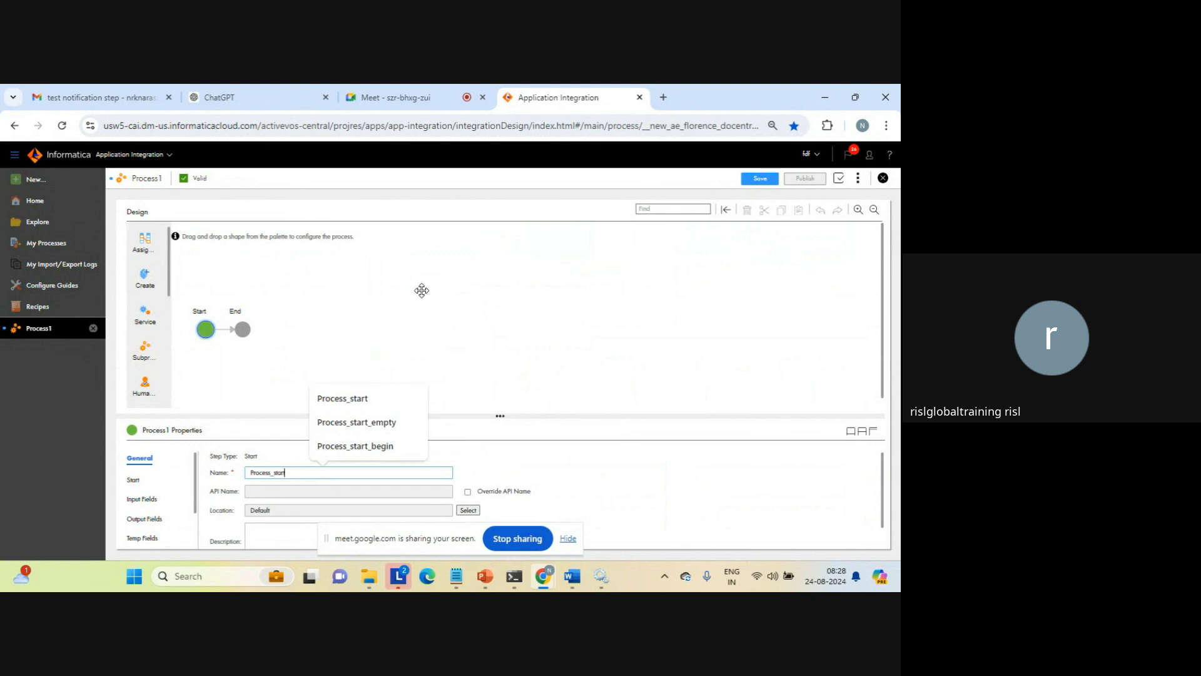
# Examine the process's Start properties, including the binding types, anonymous access and Run On options
pyautogui.click(135, 481)
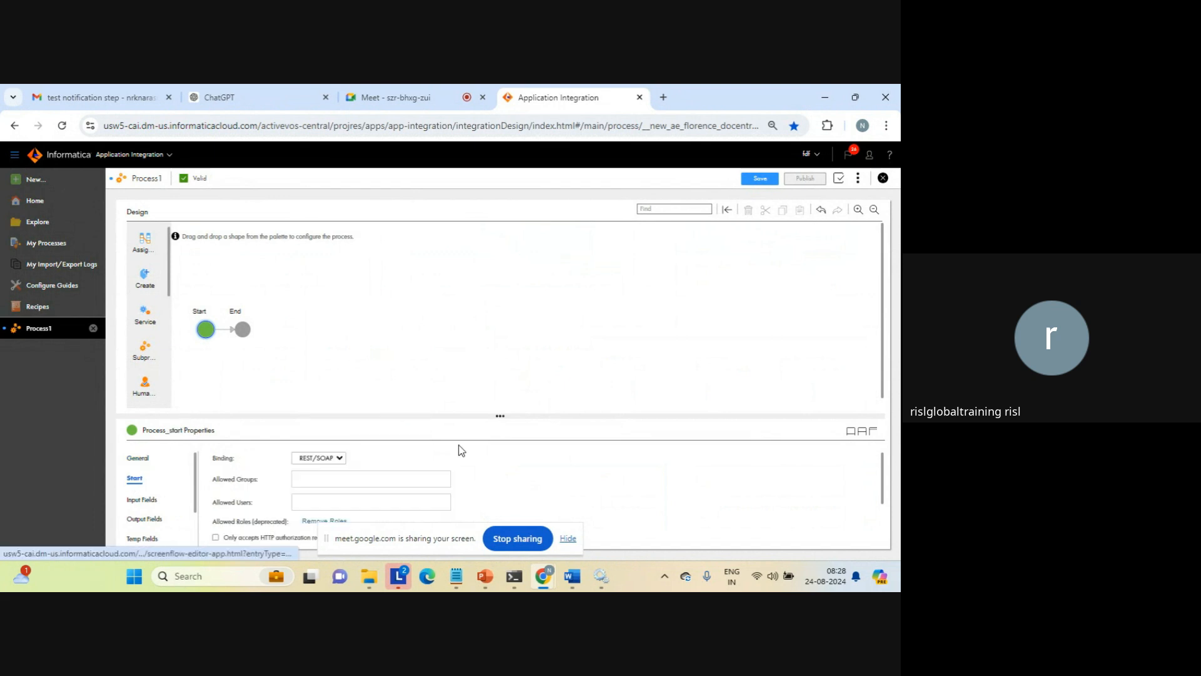
pyautogui.click(568, 538)
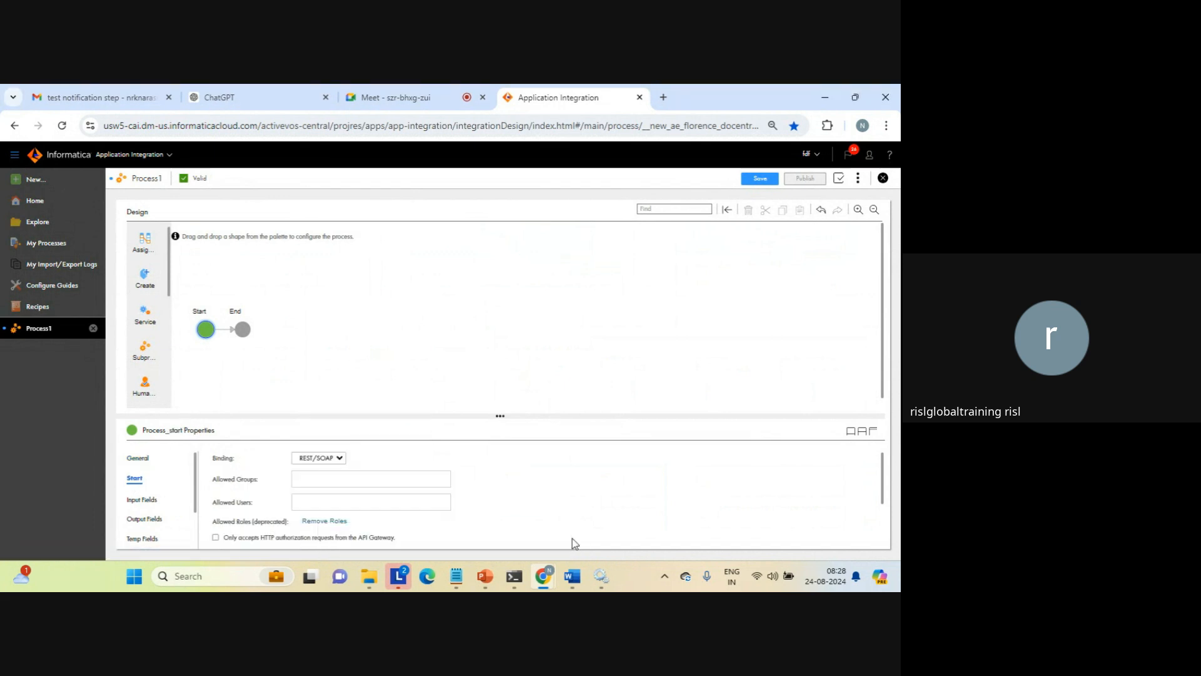
pyautogui.click(873, 433)
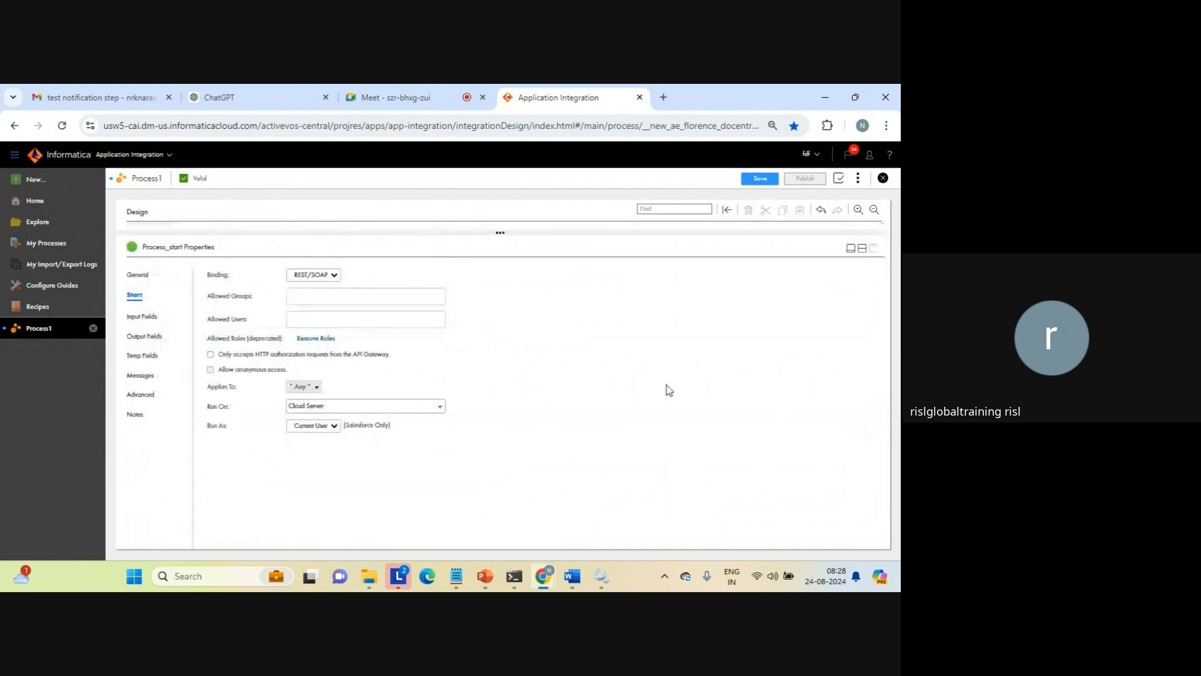
pyautogui.click(362, 408)
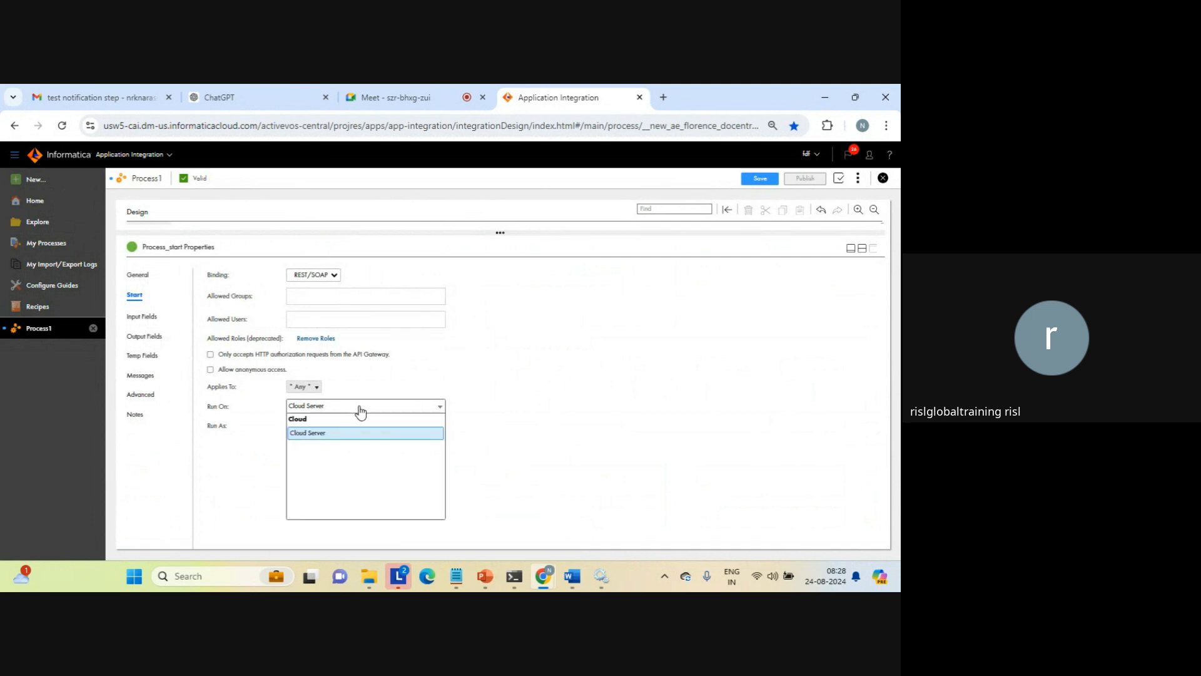
pyautogui.click(361, 410)
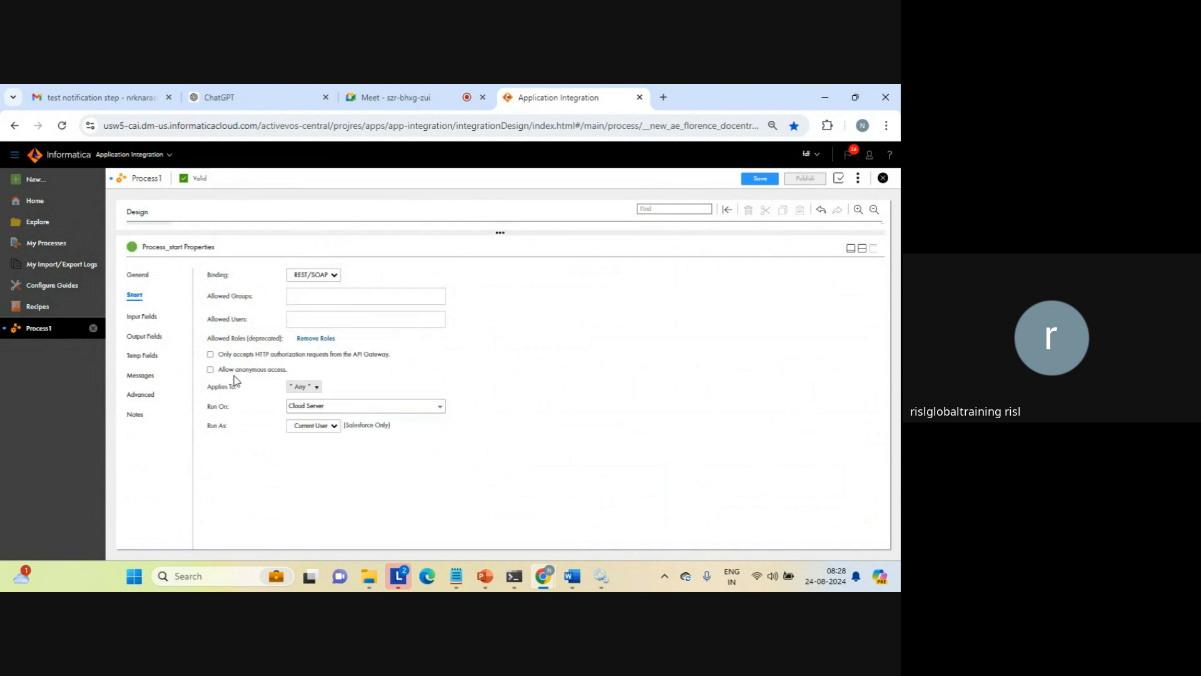
pyautogui.click(210, 371)
pyautogui.click(210, 370)
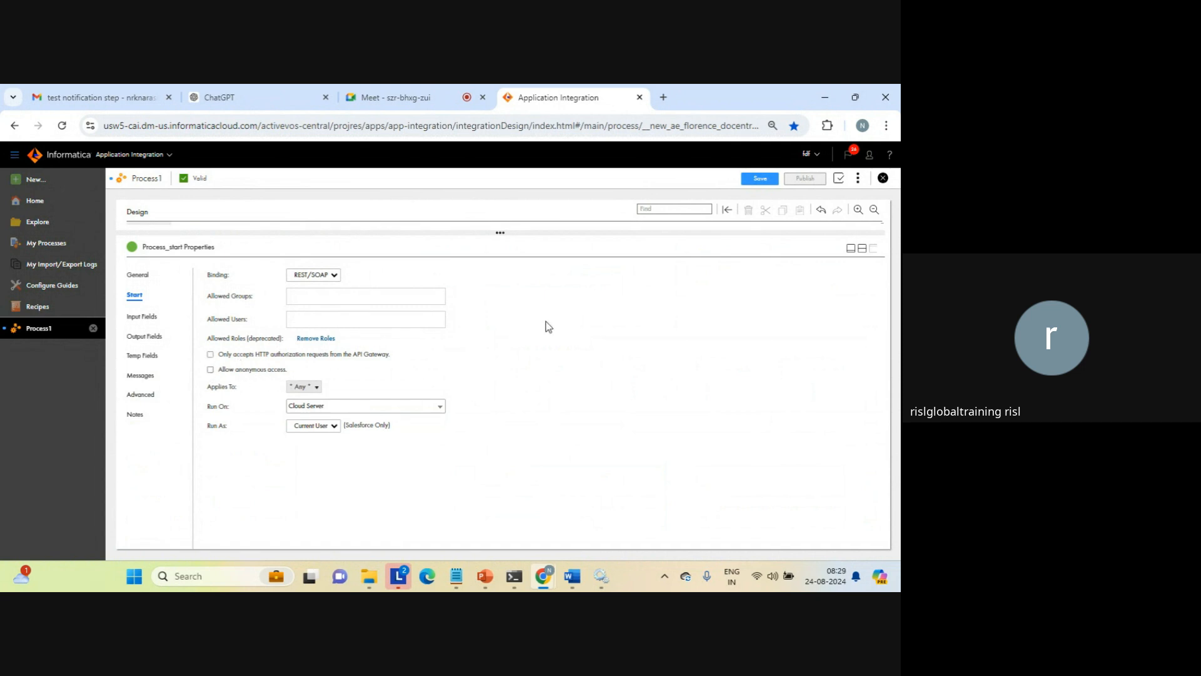
pyautogui.click(862, 248)
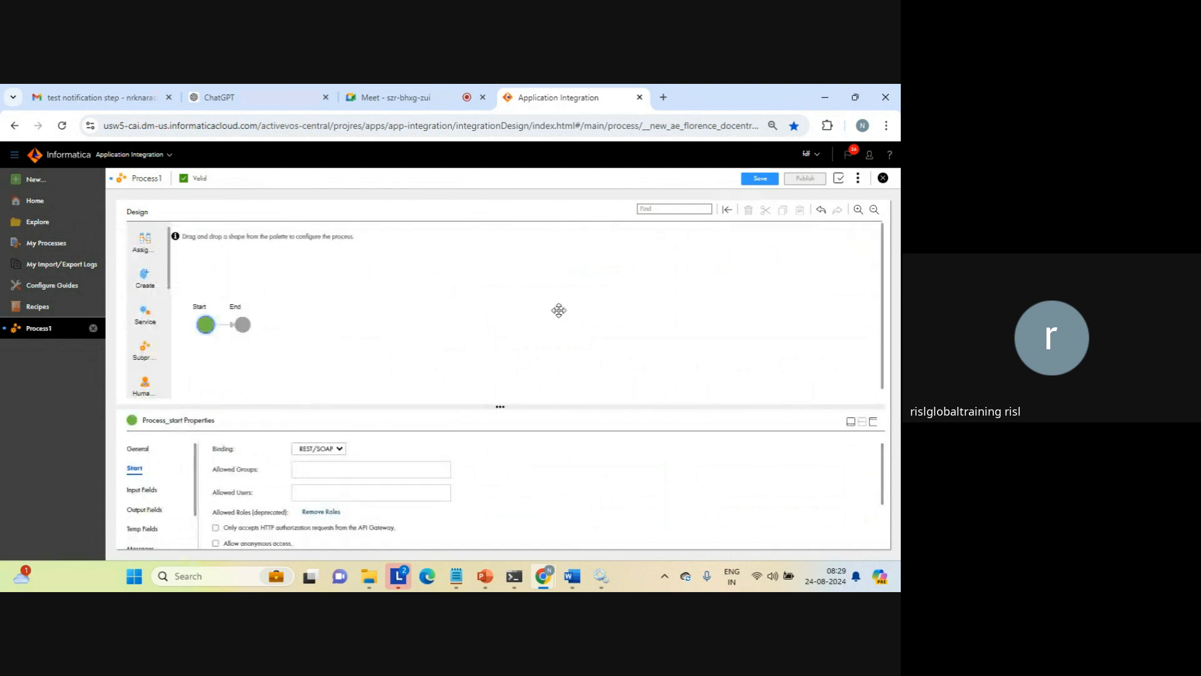
pyautogui.click(340, 448)
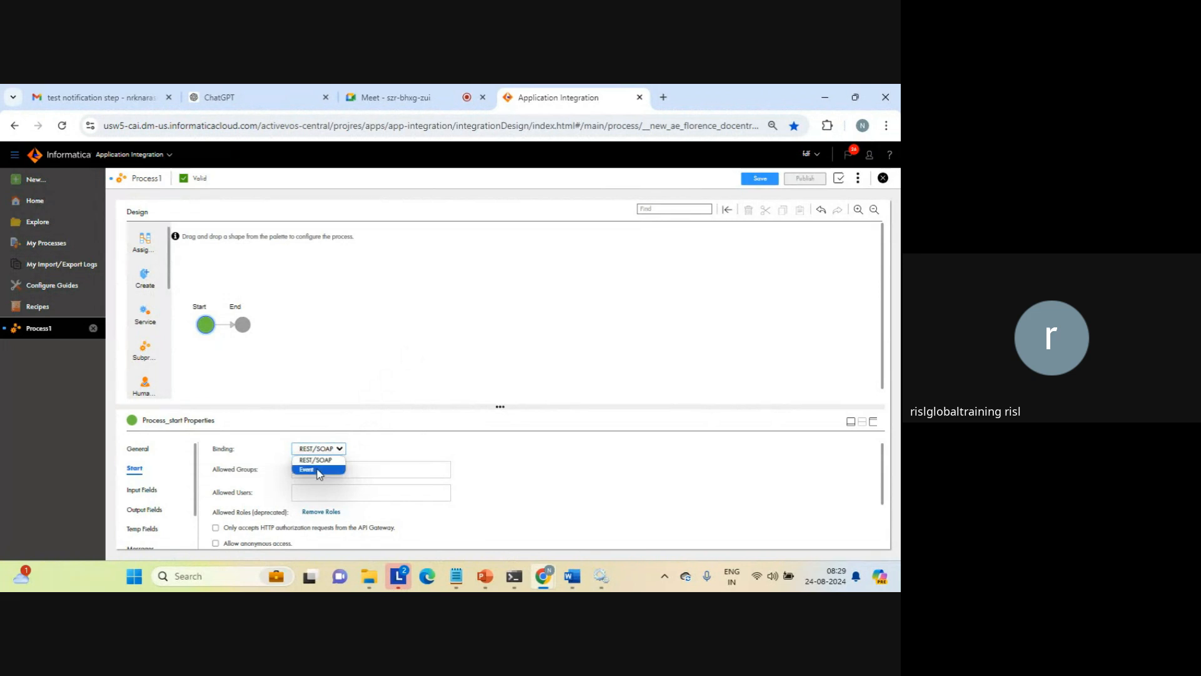
pyautogui.click(429, 372)
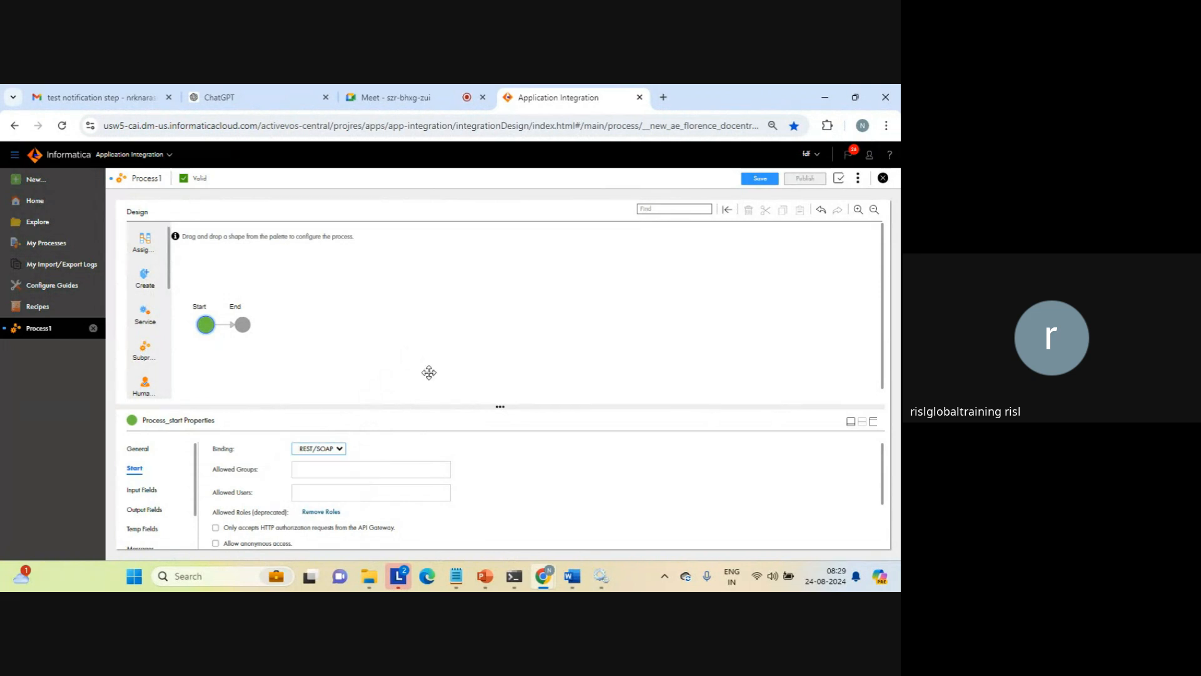
# Name the End step END PROCESS FLOW and review its ending type, HTTP status and response header settings
pyautogui.click(242, 324)
pyautogui.click(266, 462)
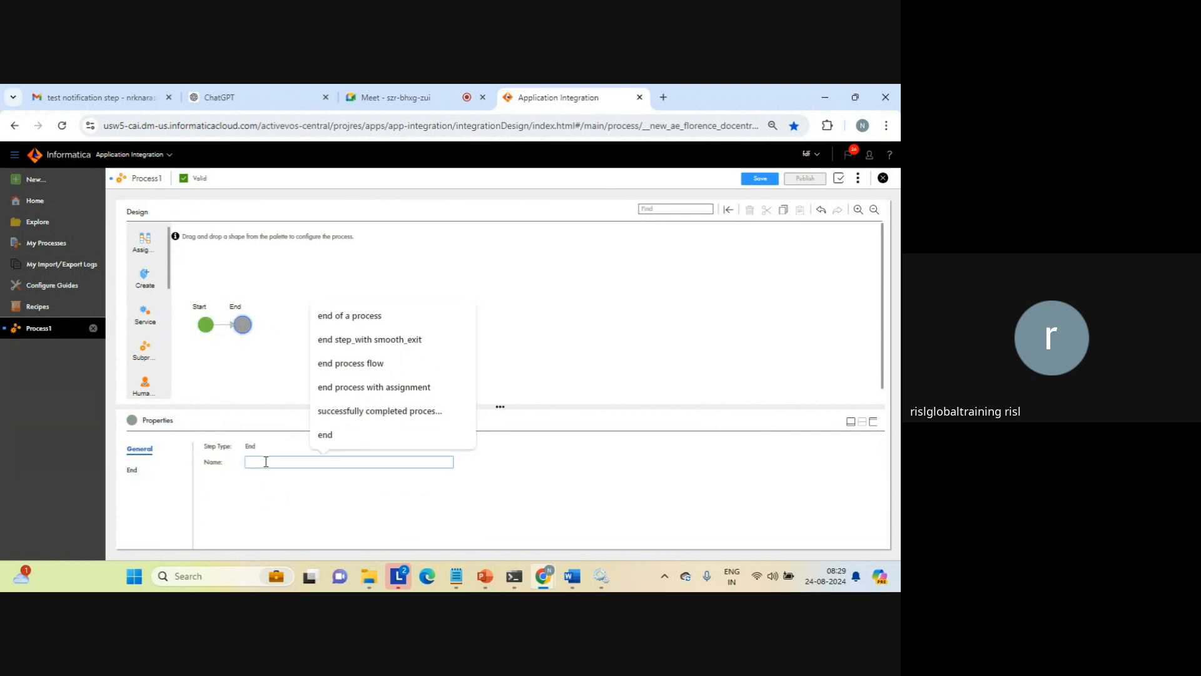
pyautogui.press('capslock')
pyautogui.write('END')
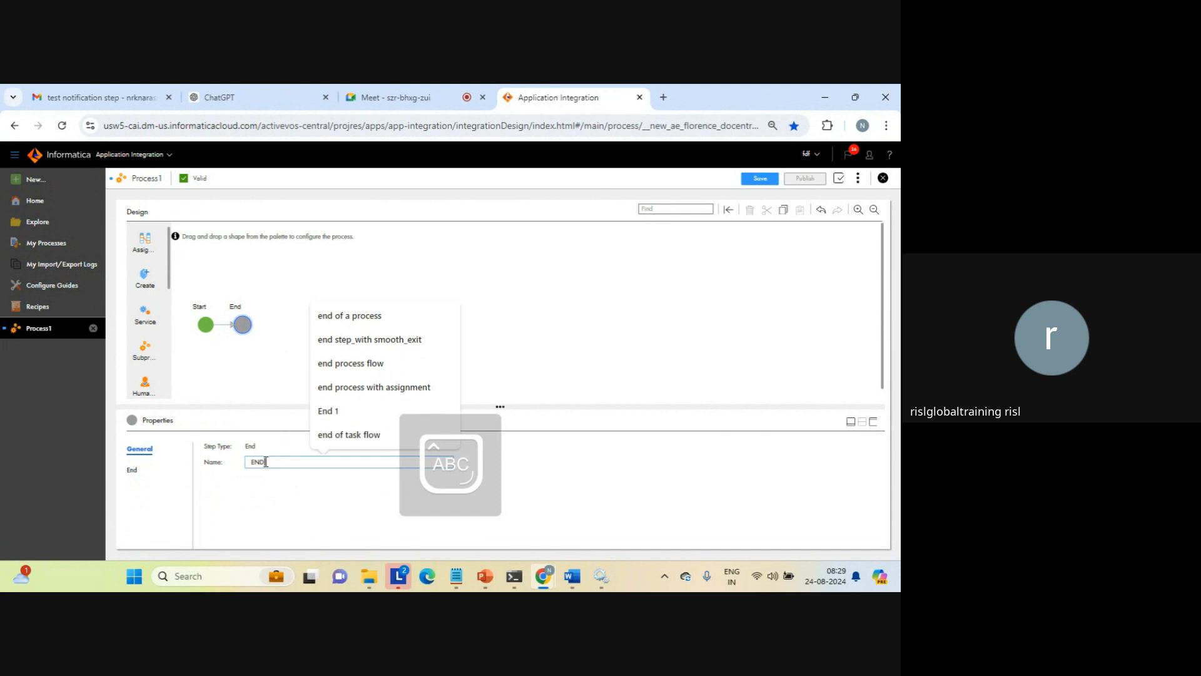
pyautogui.write(' PROCE')
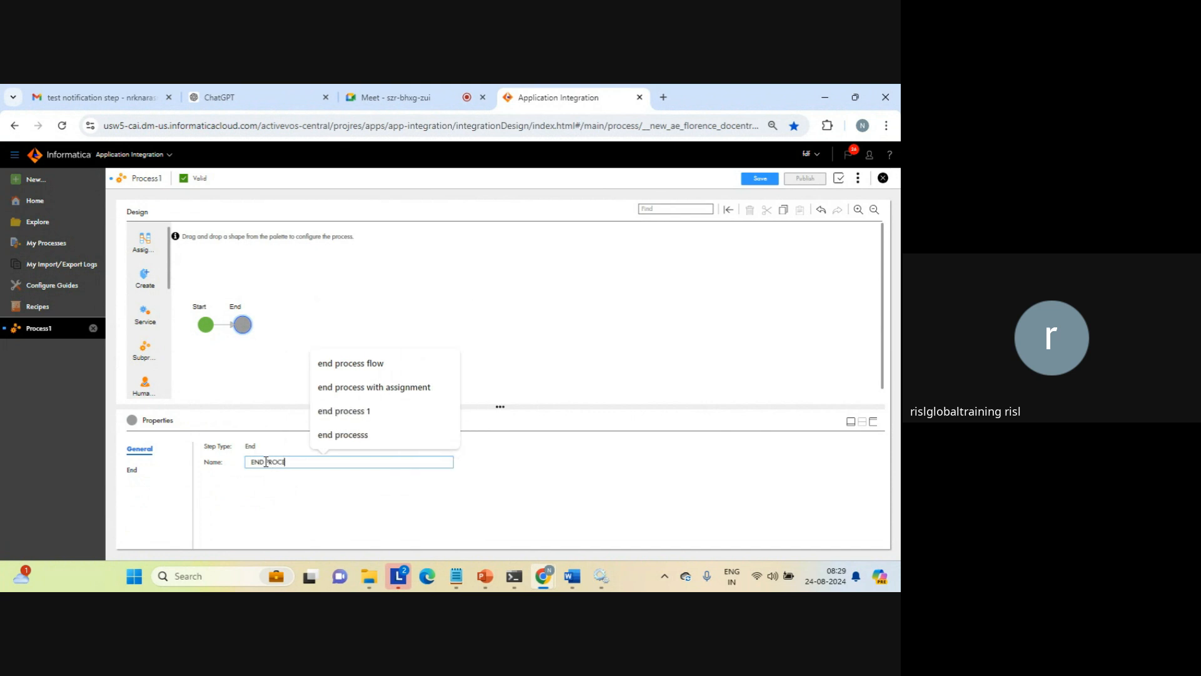
pyautogui.write('SS f')
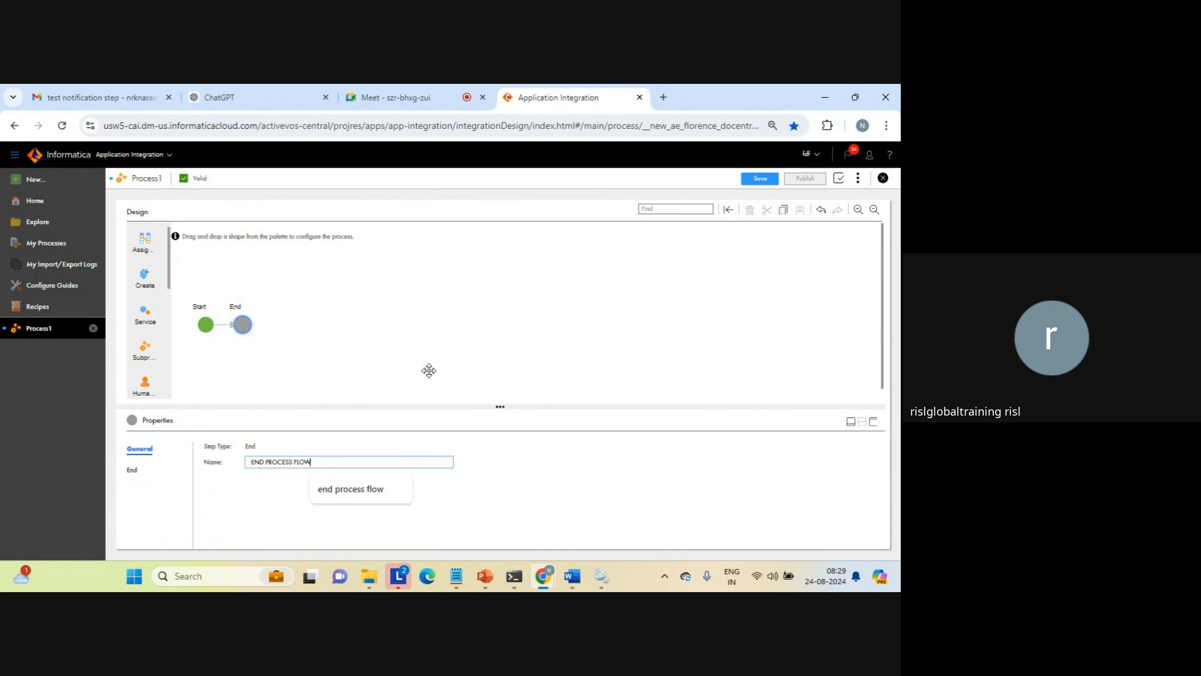
pyautogui.click(132, 470)
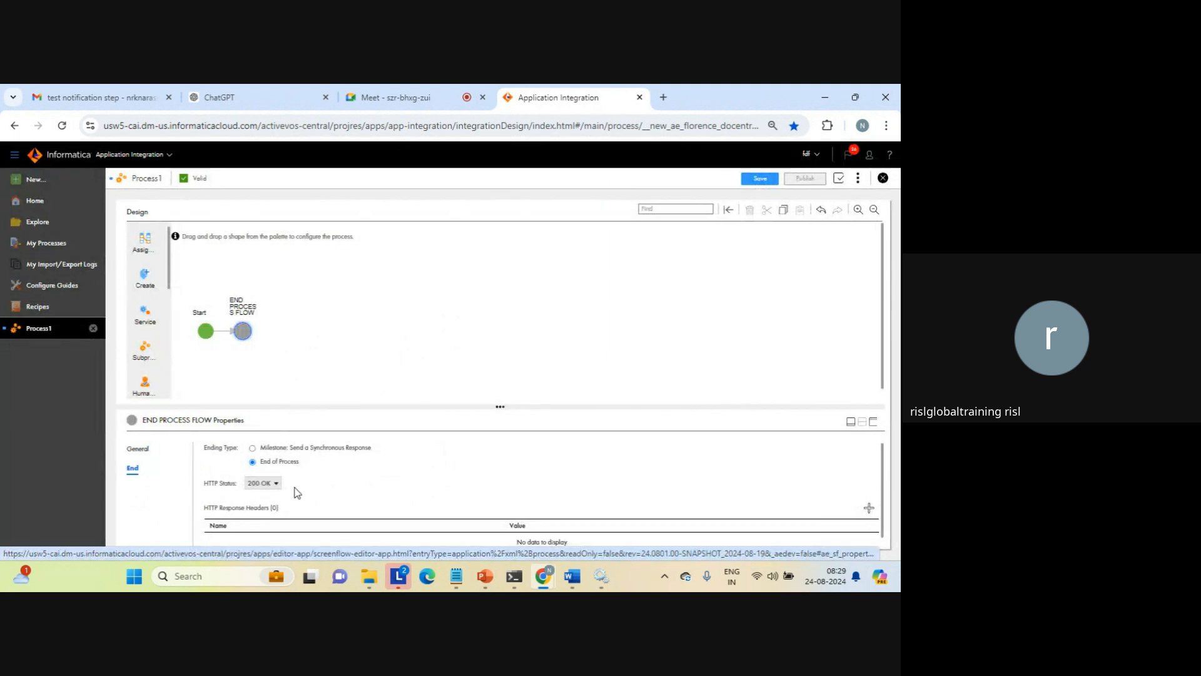
pyautogui.click(873, 422)
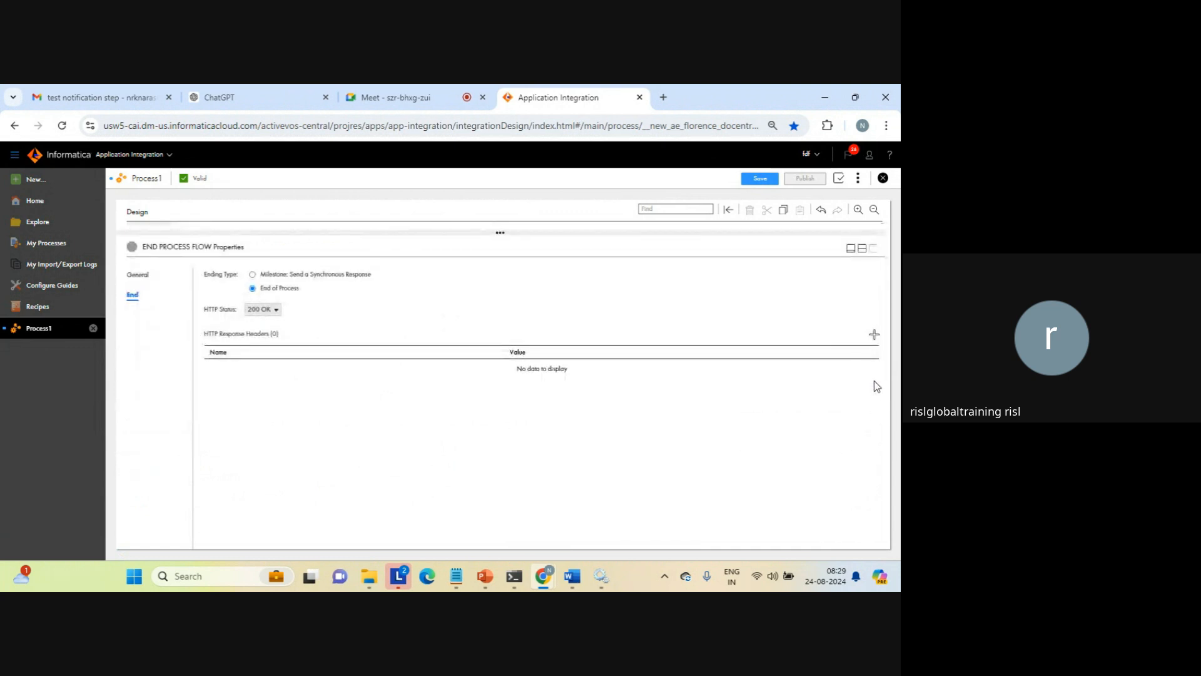
pyautogui.click(862, 250)
# Save the Process_start process and publish it
pyautogui.click(585, 343)
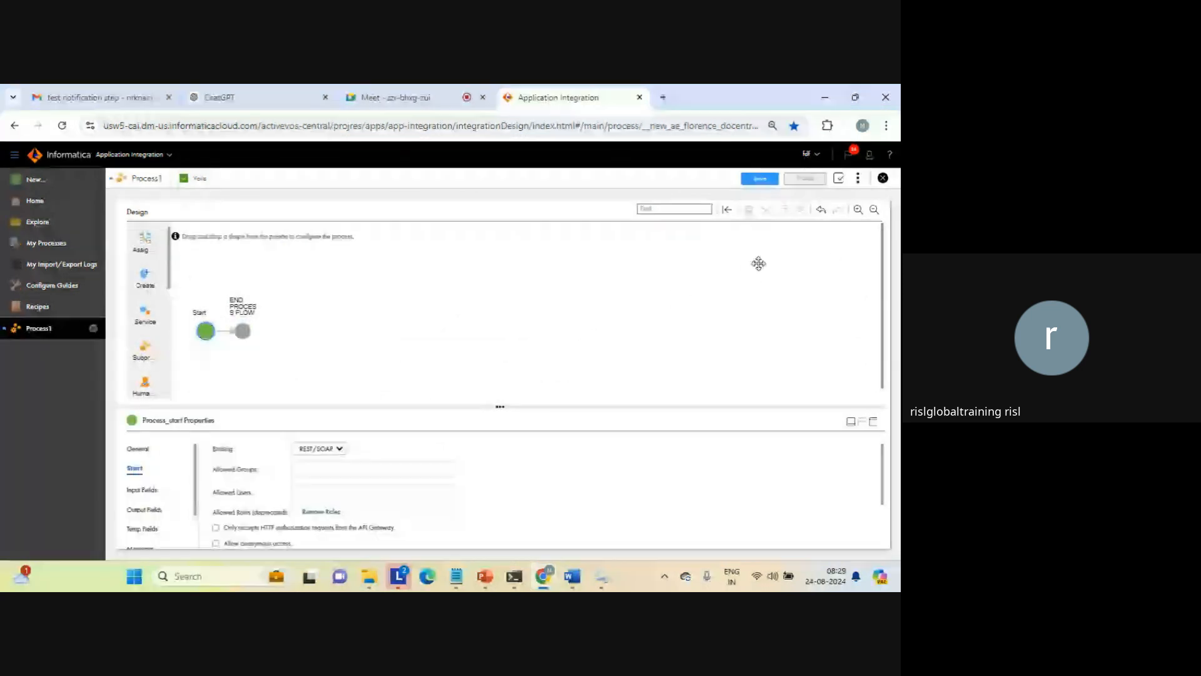
pyautogui.click(759, 179)
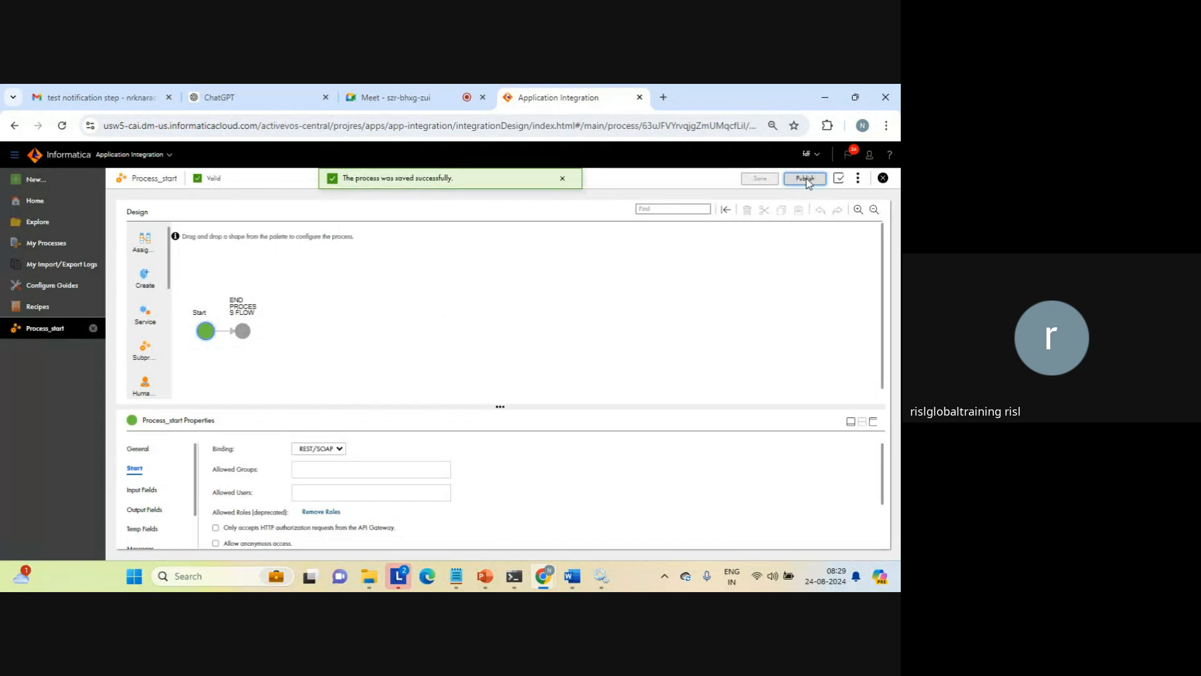
pyautogui.click(805, 179)
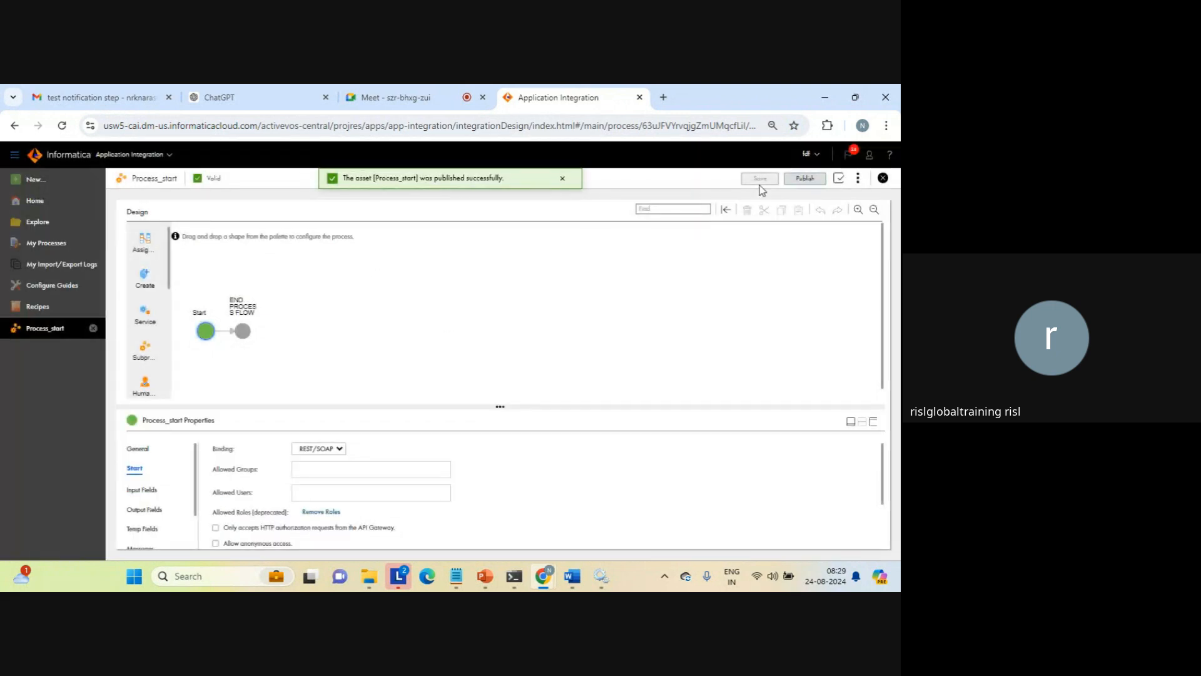
# Review the Service URL and SOAP Service URL endpoint information in the properties detail of Process_start
pyautogui.click(858, 180)
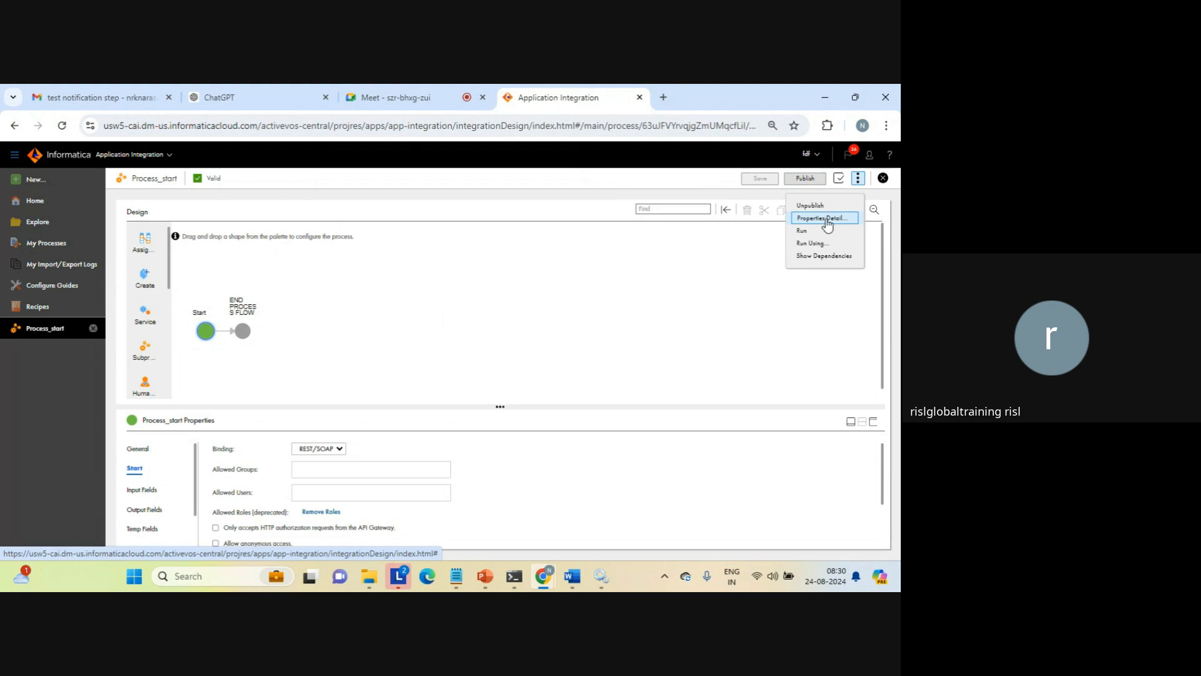
pyautogui.click(827, 219)
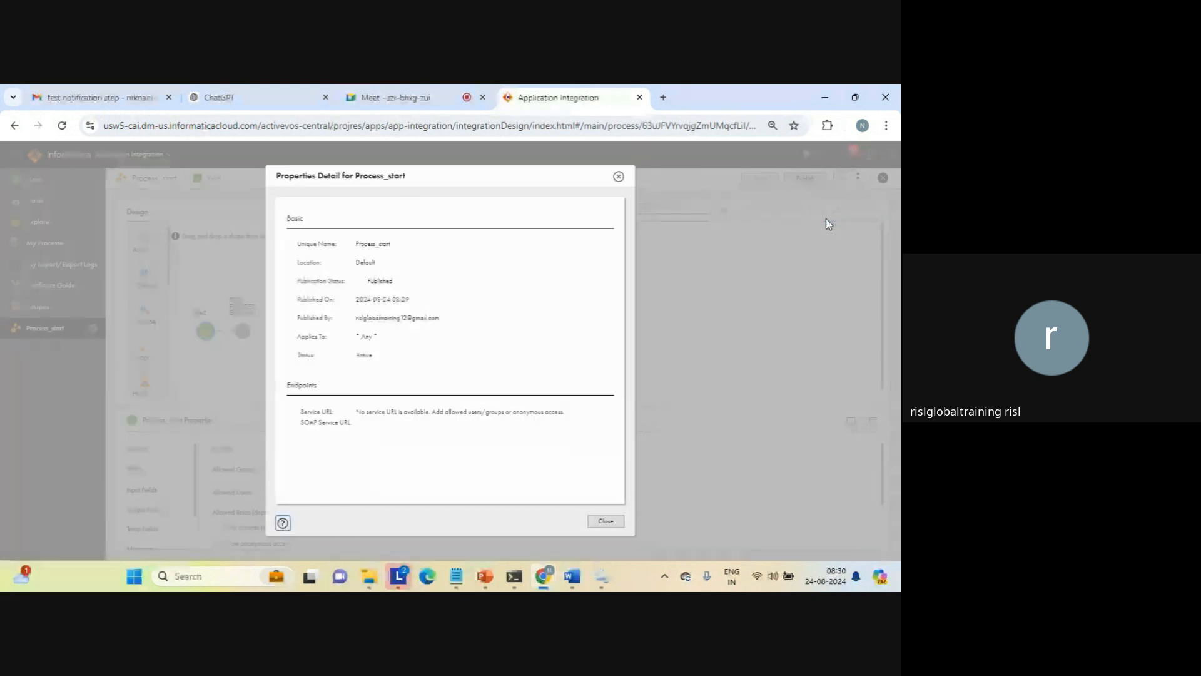
pyautogui.moveTo(355, 411); pyautogui.dragTo(436, 436)
pyautogui.click(435, 432)
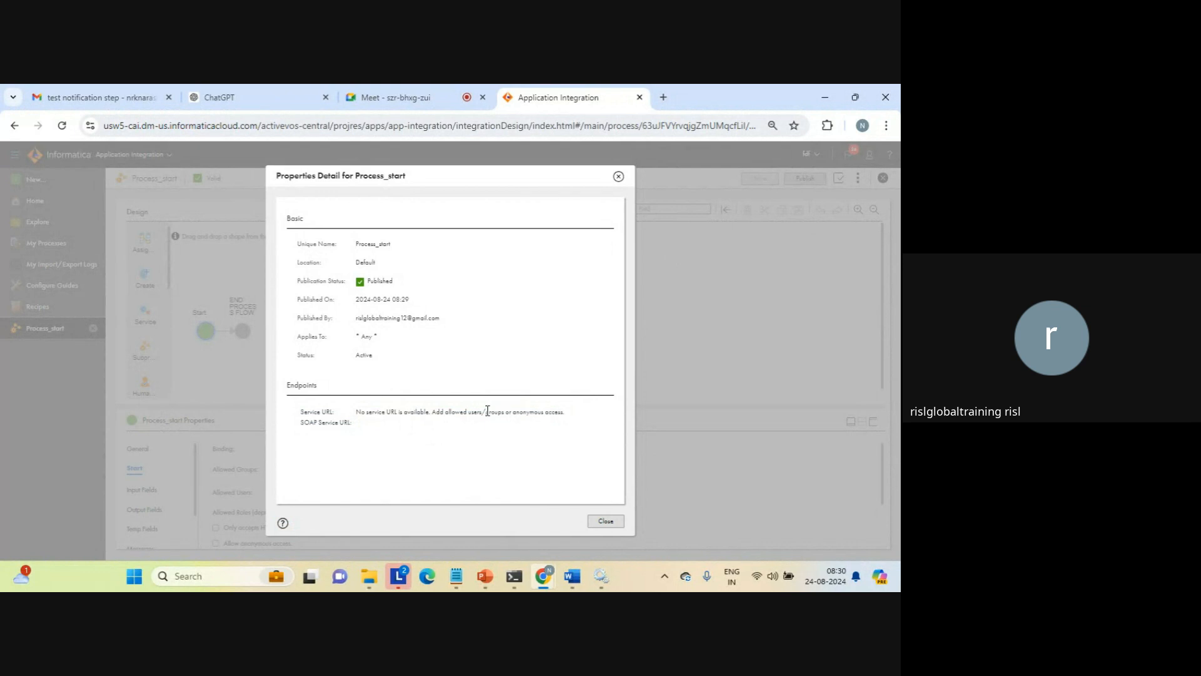
pyautogui.moveTo(435, 410); pyautogui.dragTo(556, 416)
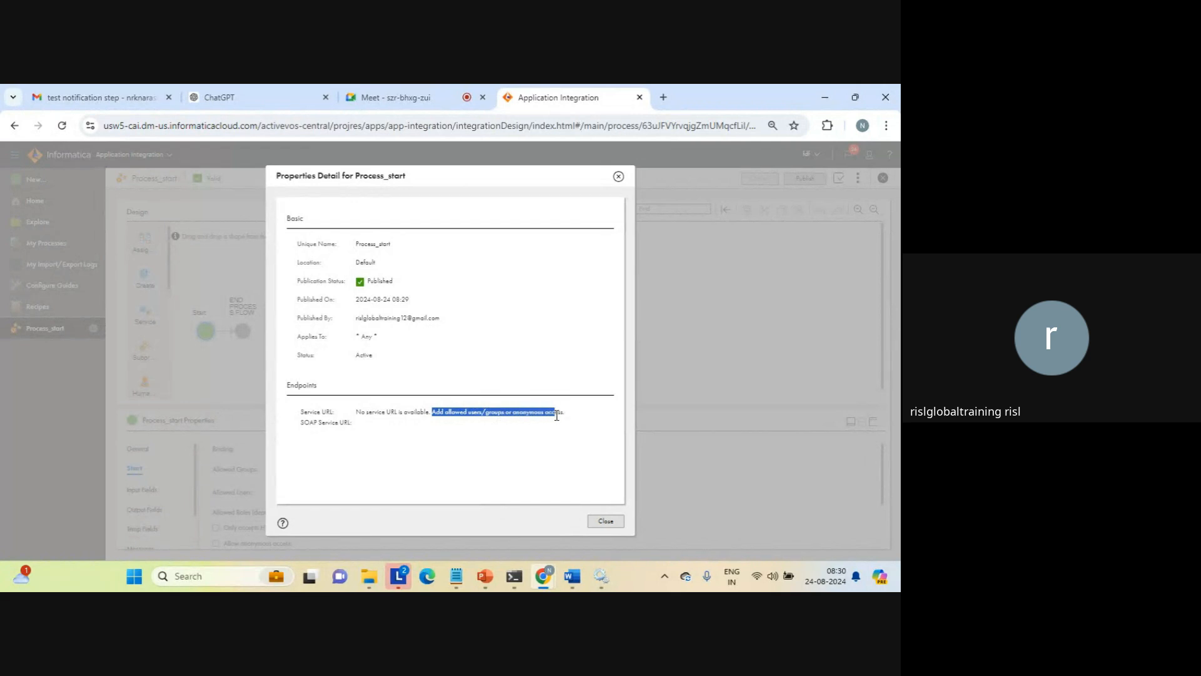
pyautogui.click(557, 416)
pyautogui.tripleClick(312, 424)
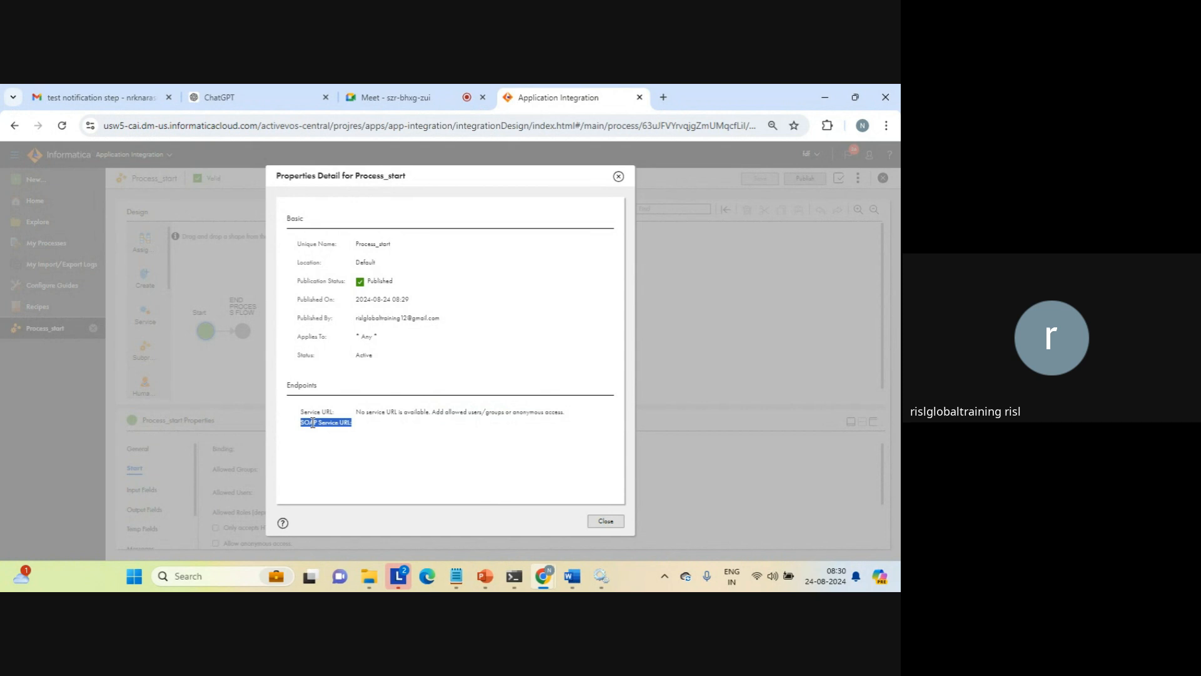
pyautogui.click(605, 522)
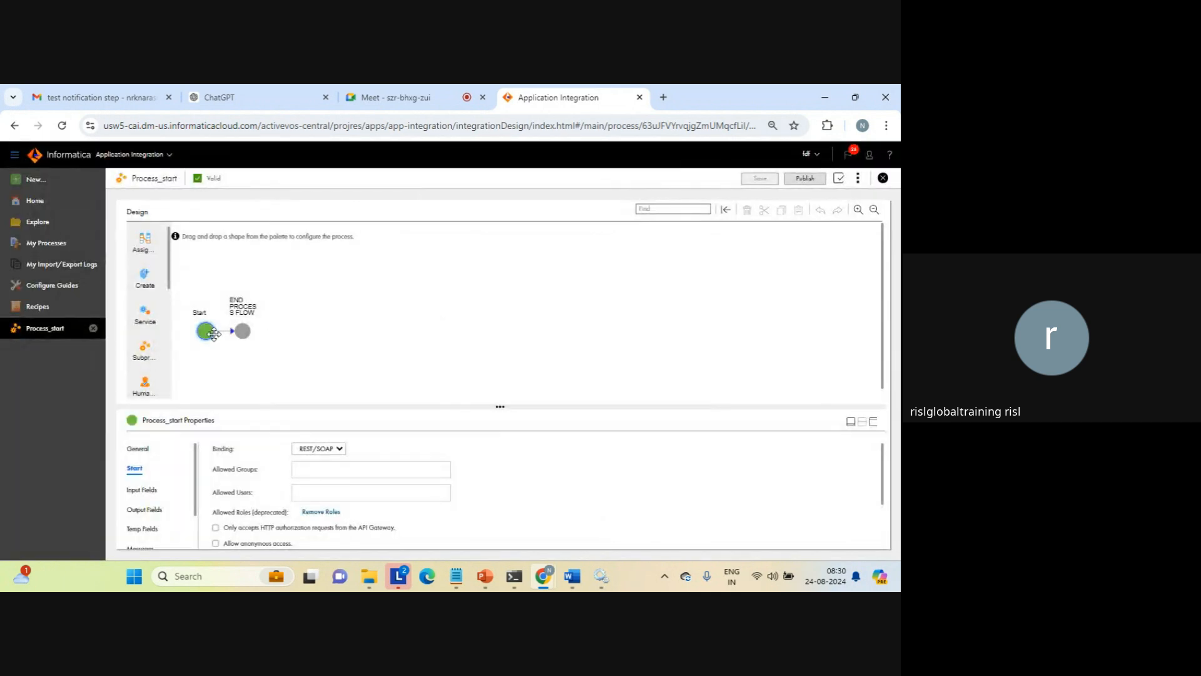
# Allow anonymous access in the Start properties of Process_start, then save and republish the process
pyautogui.click(874, 423)
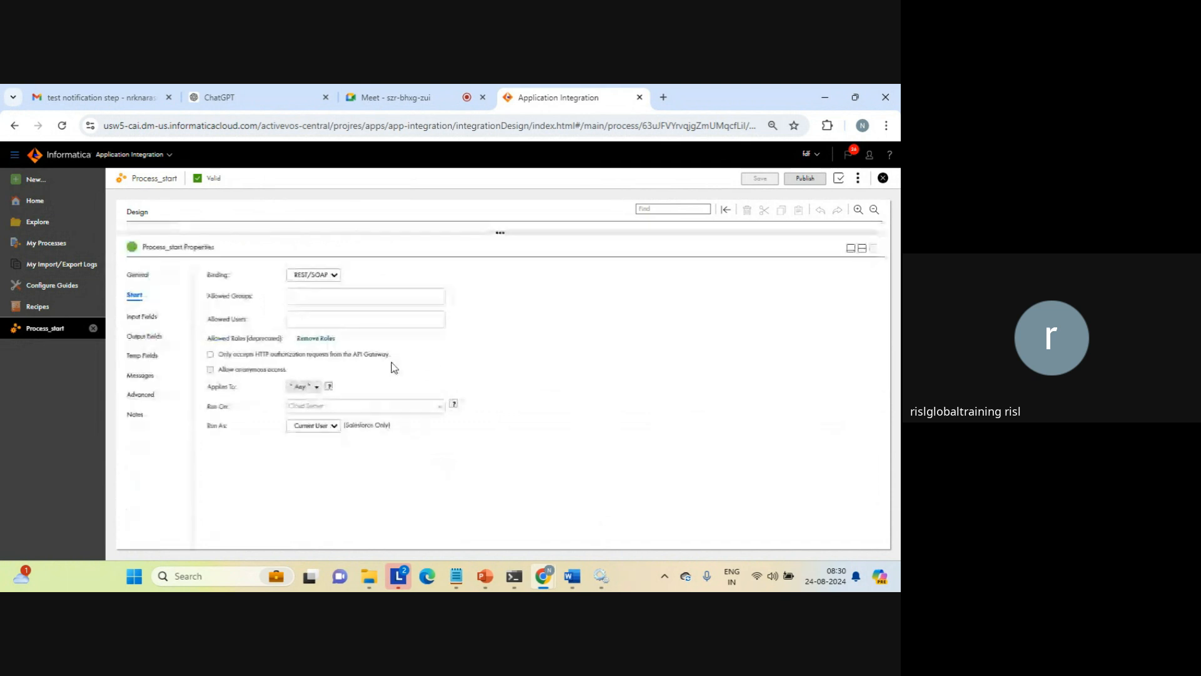
pyautogui.click(210, 370)
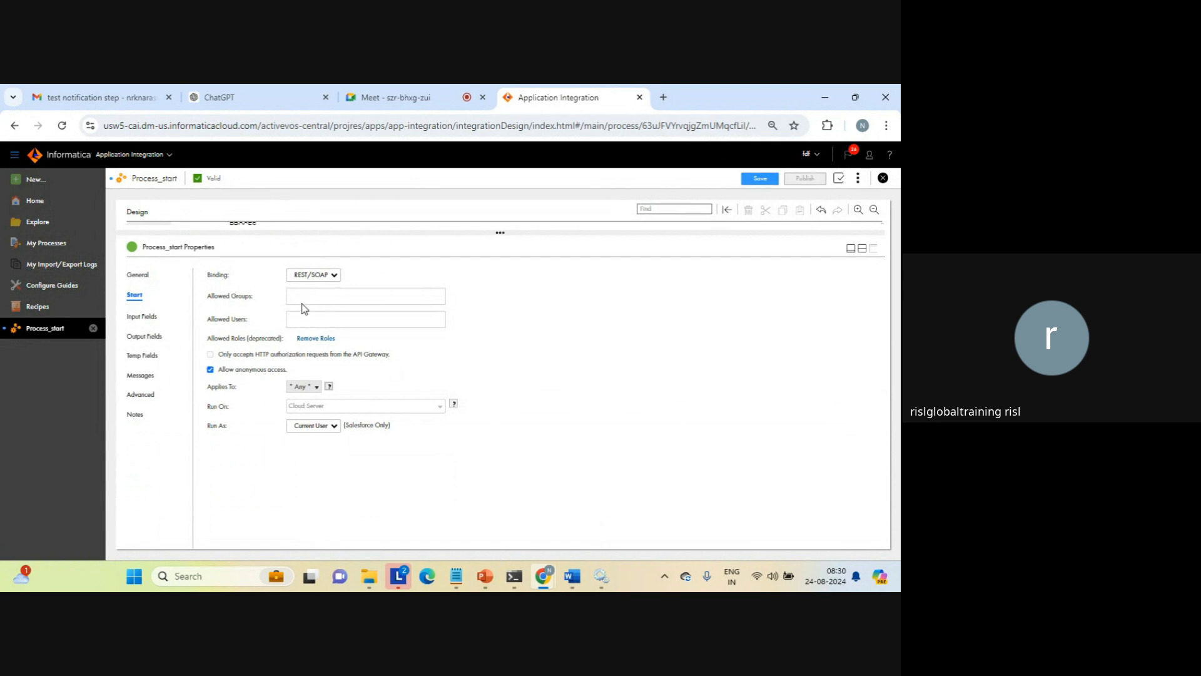
pyautogui.click(863, 249)
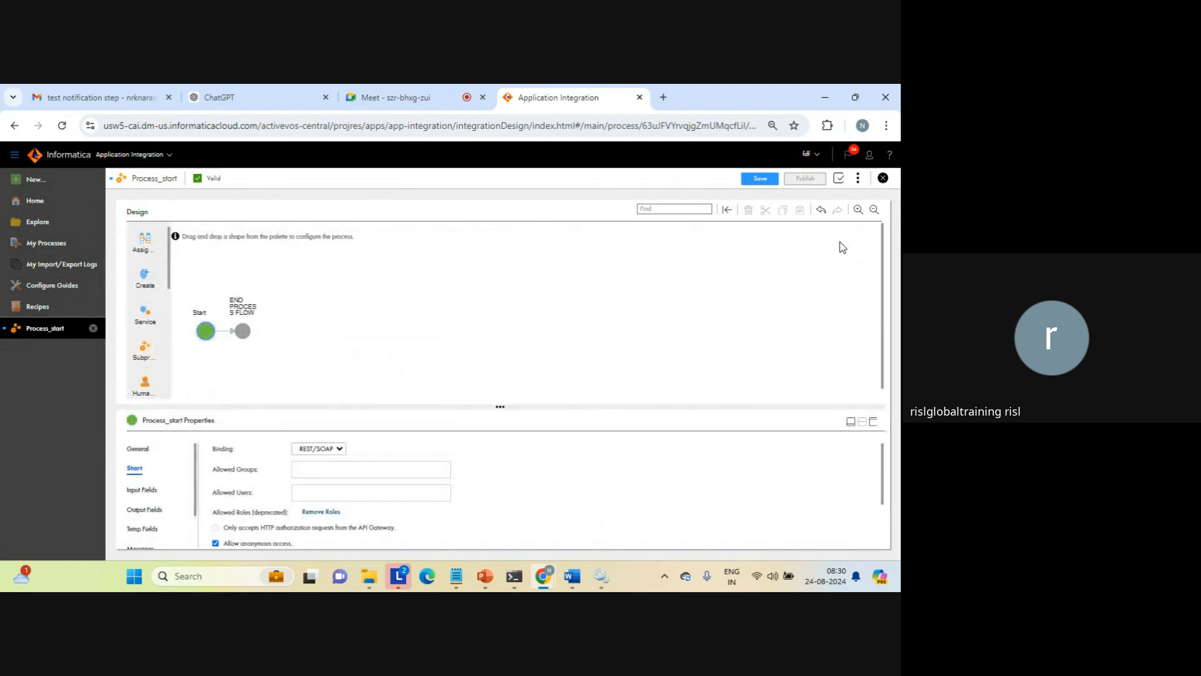
pyautogui.click(755, 180)
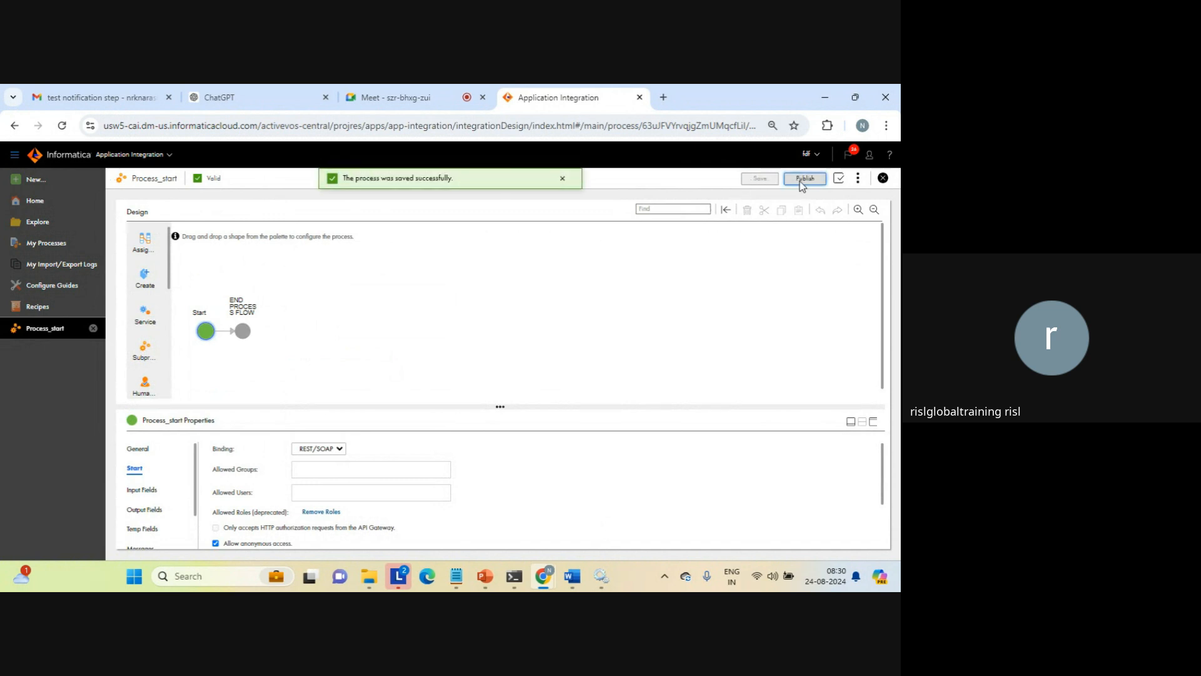
pyautogui.click(806, 180)
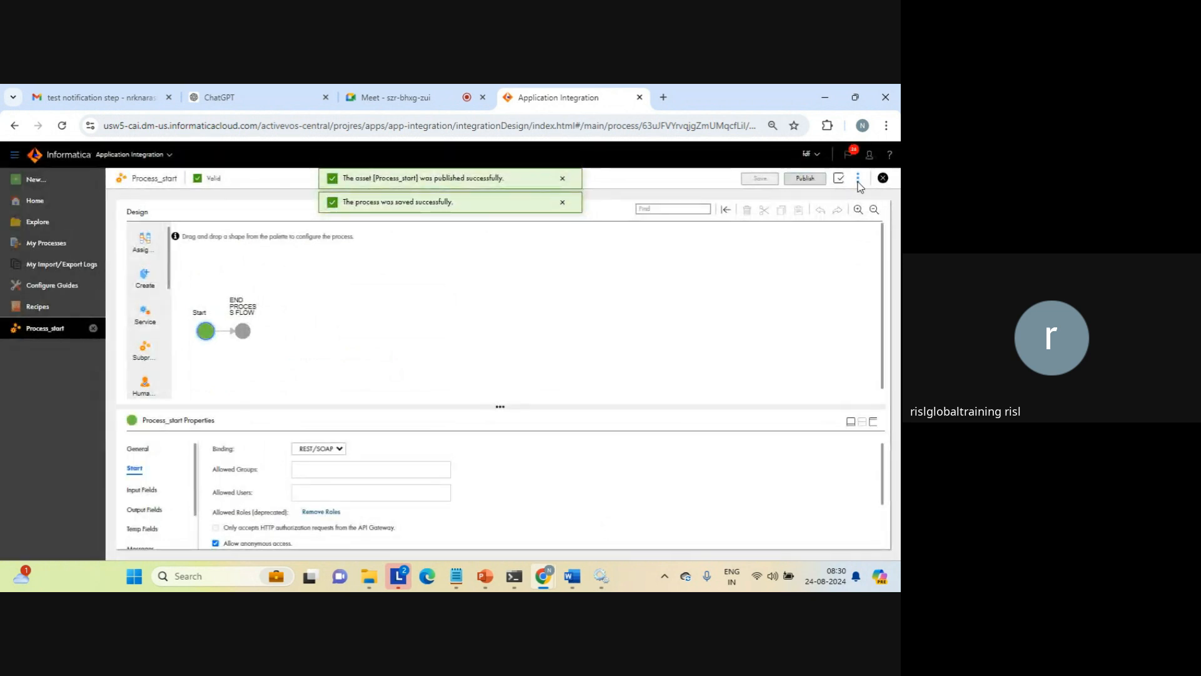
# Open the Swagger file from the Process_start properties detail and review its version and info section
pyautogui.click(859, 178)
pyautogui.click(819, 217)
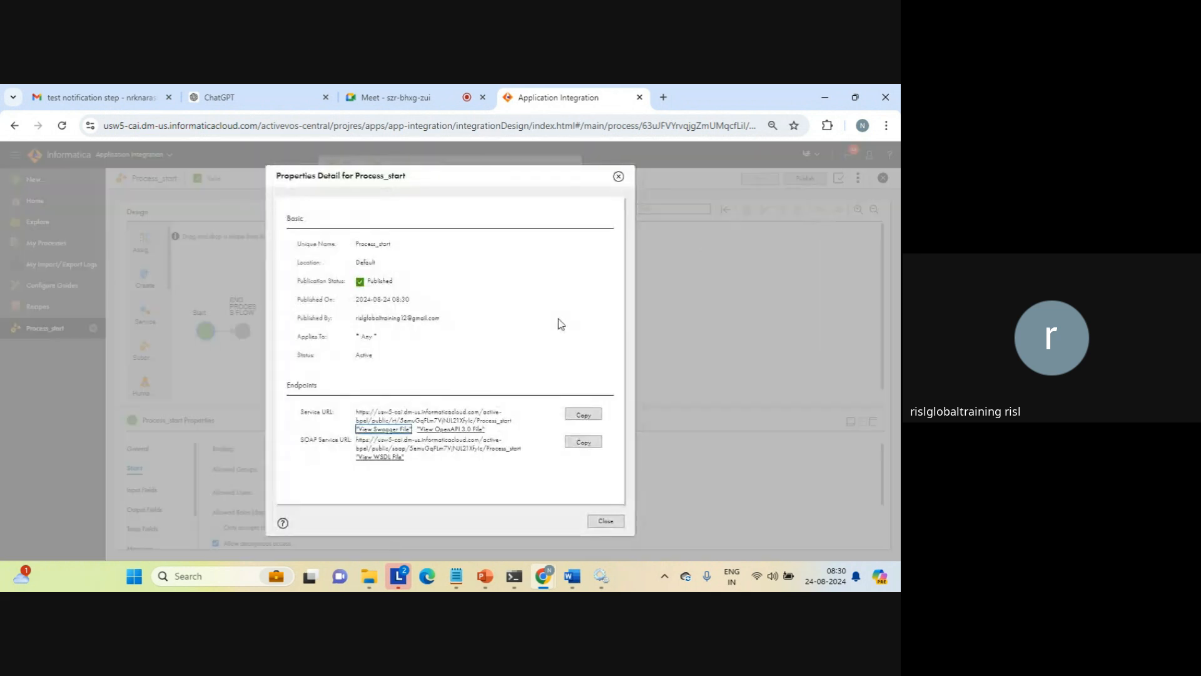
pyautogui.click(383, 430)
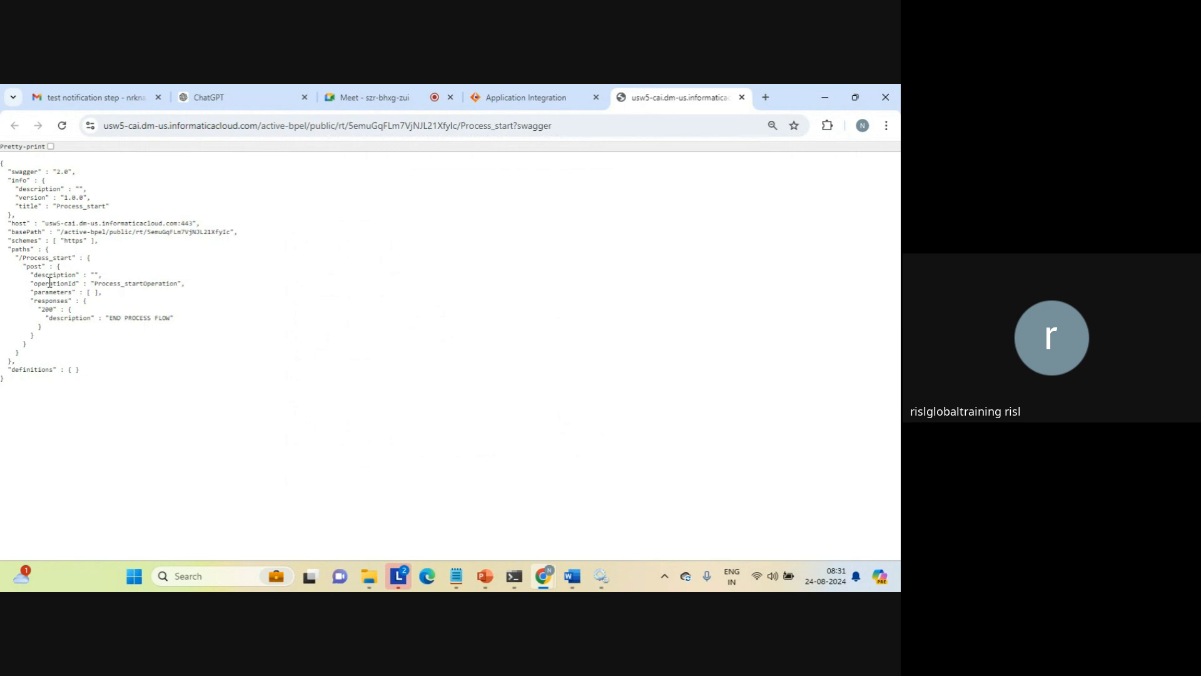
pyautogui.moveTo(19, 180); pyautogui.dragTo(123, 221)
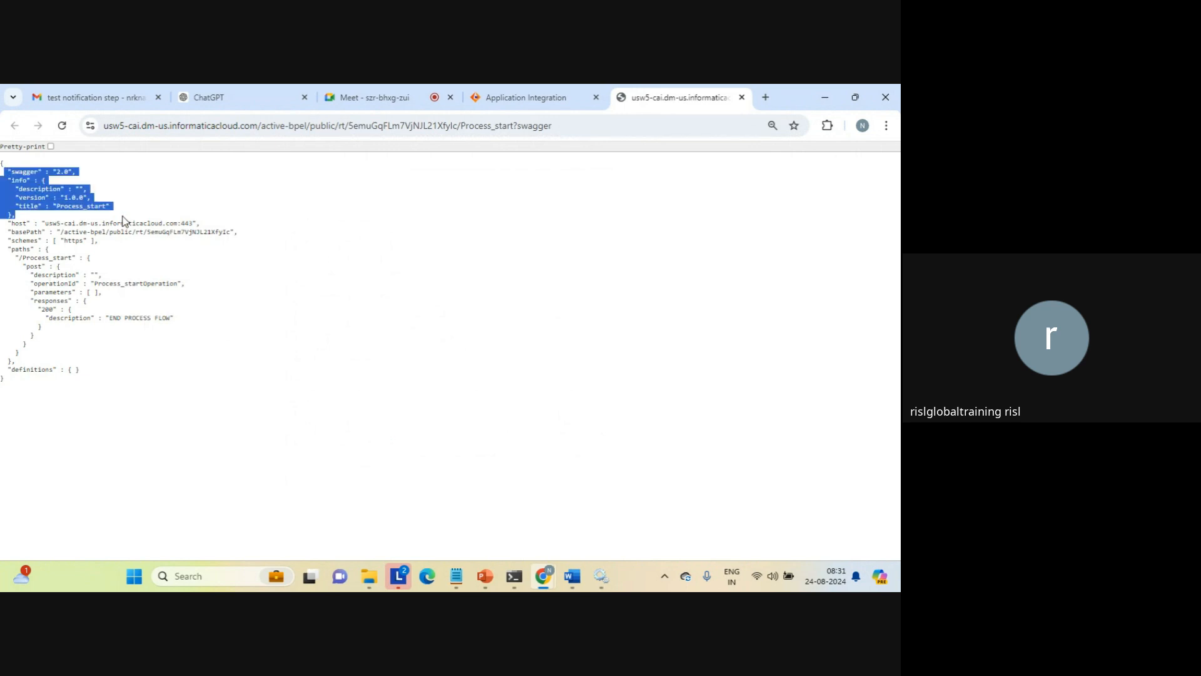
pyautogui.click(123, 220)
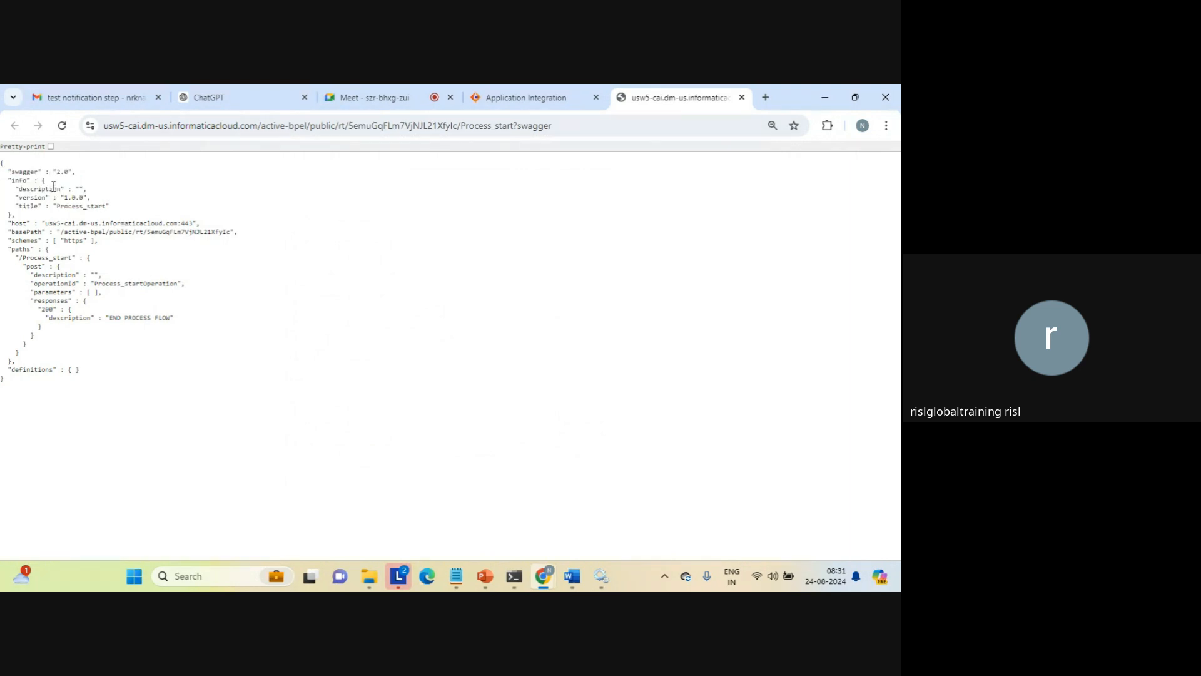
# Examine the host, base path and schemes in the Swagger file and compare them with the process's endpoint URLs
pyautogui.tripleClick(139, 222)
pyautogui.moveTo(49, 222); pyautogui.dragTo(195, 223)
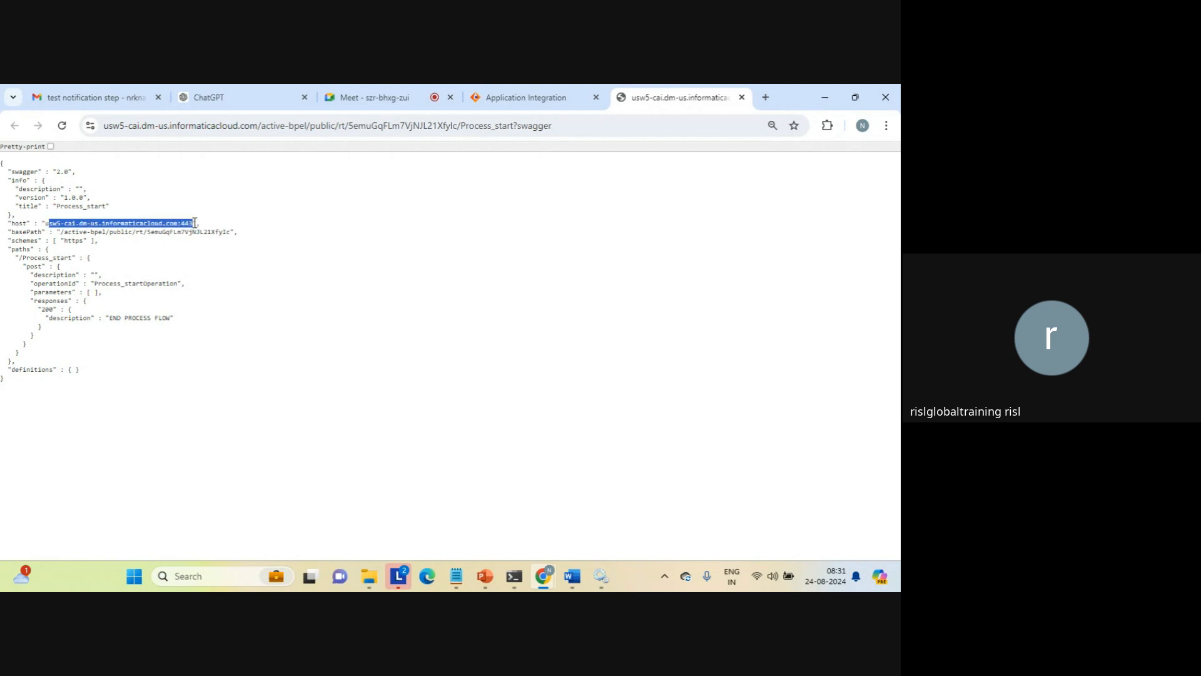
pyautogui.click(194, 223)
pyautogui.moveTo(60, 231); pyautogui.dragTo(199, 245)
pyautogui.click(199, 245)
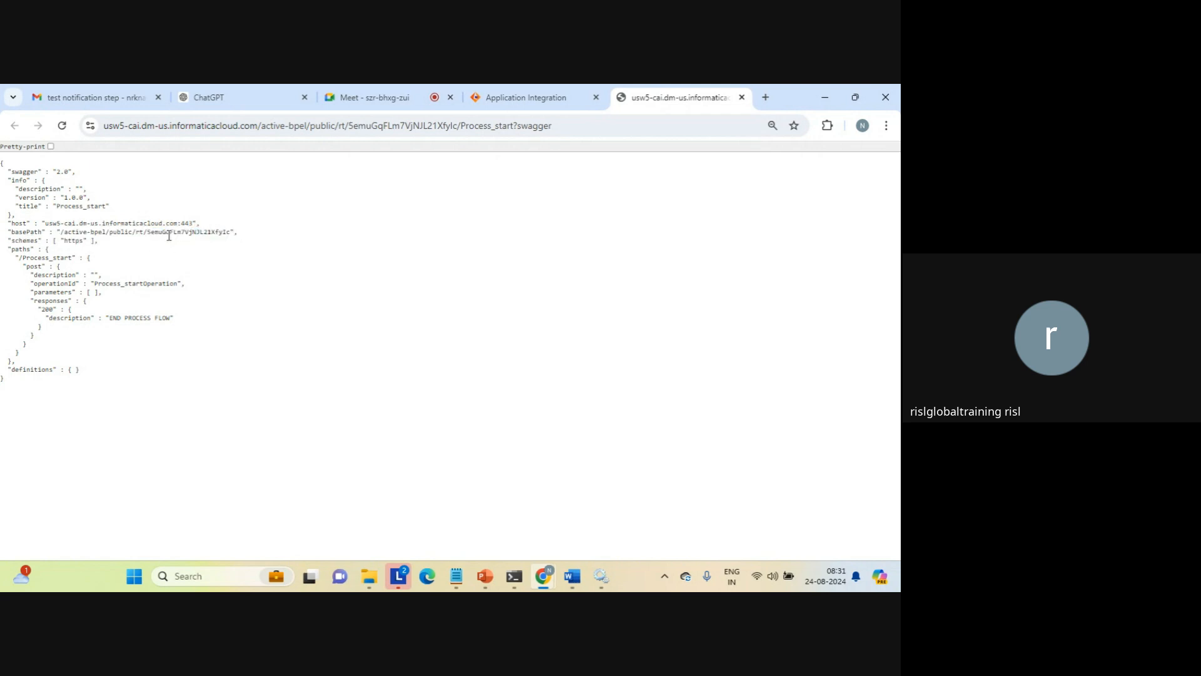
pyautogui.tripleClick(123, 232)
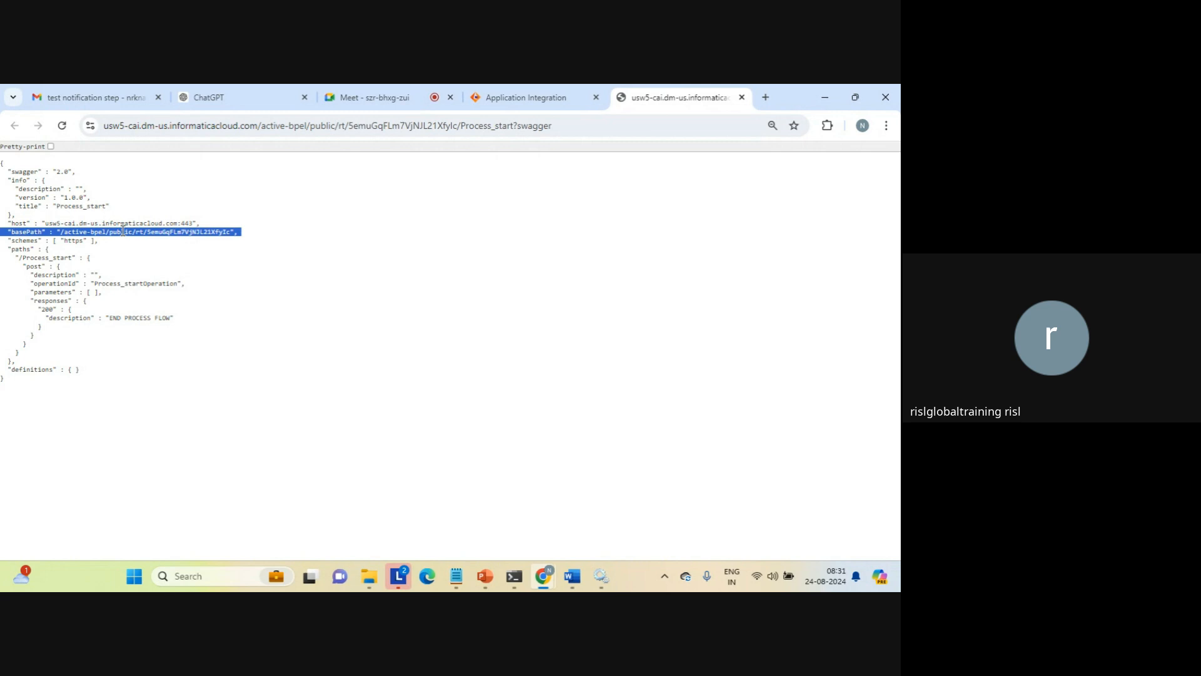
pyautogui.click(95, 235)
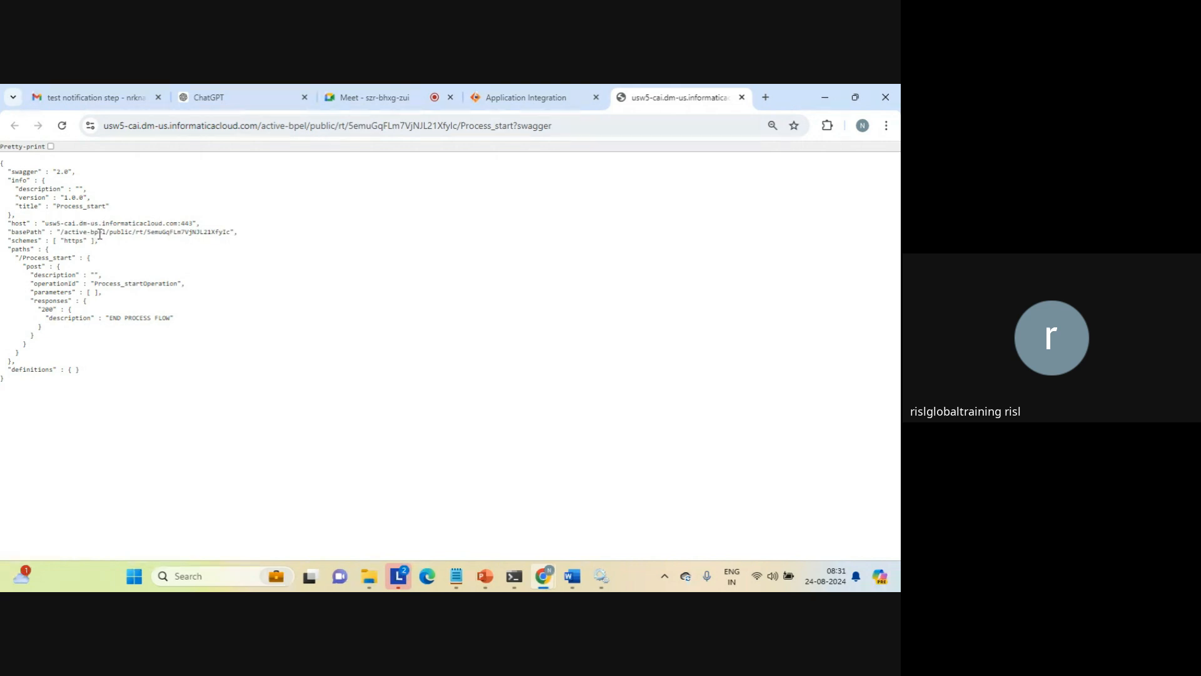
pyautogui.doubleClick(102, 235)
pyautogui.click(105, 235)
pyautogui.doubleClick(77, 239)
pyautogui.click(528, 88)
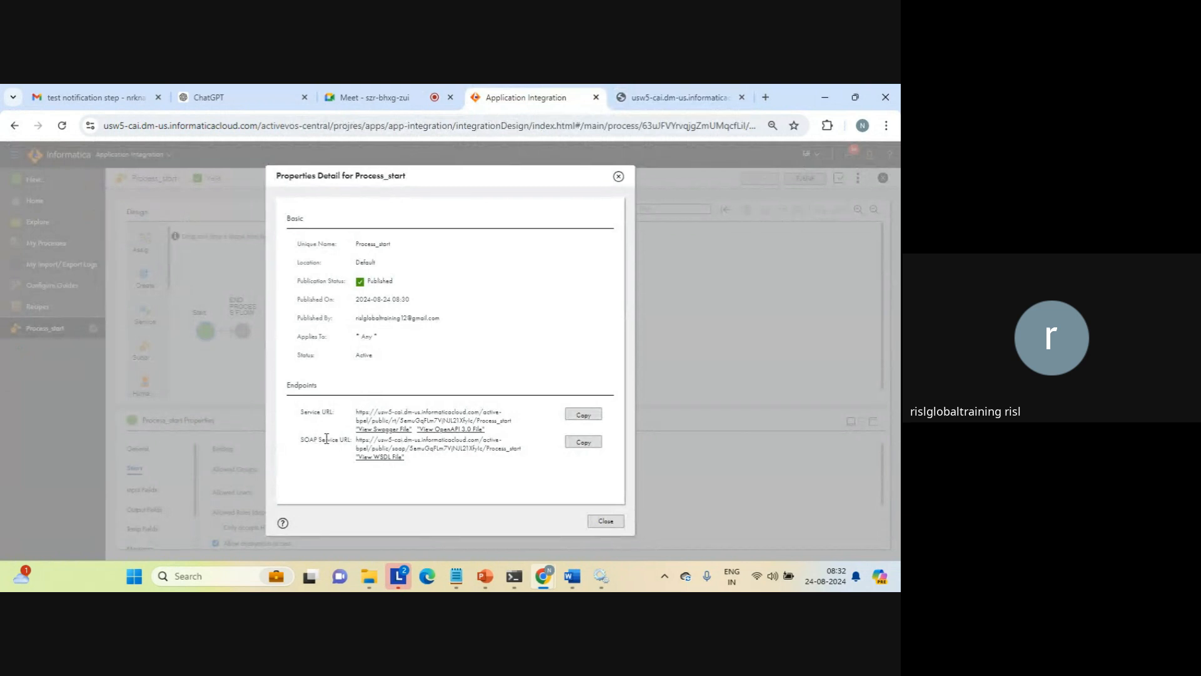
pyautogui.click(660, 87)
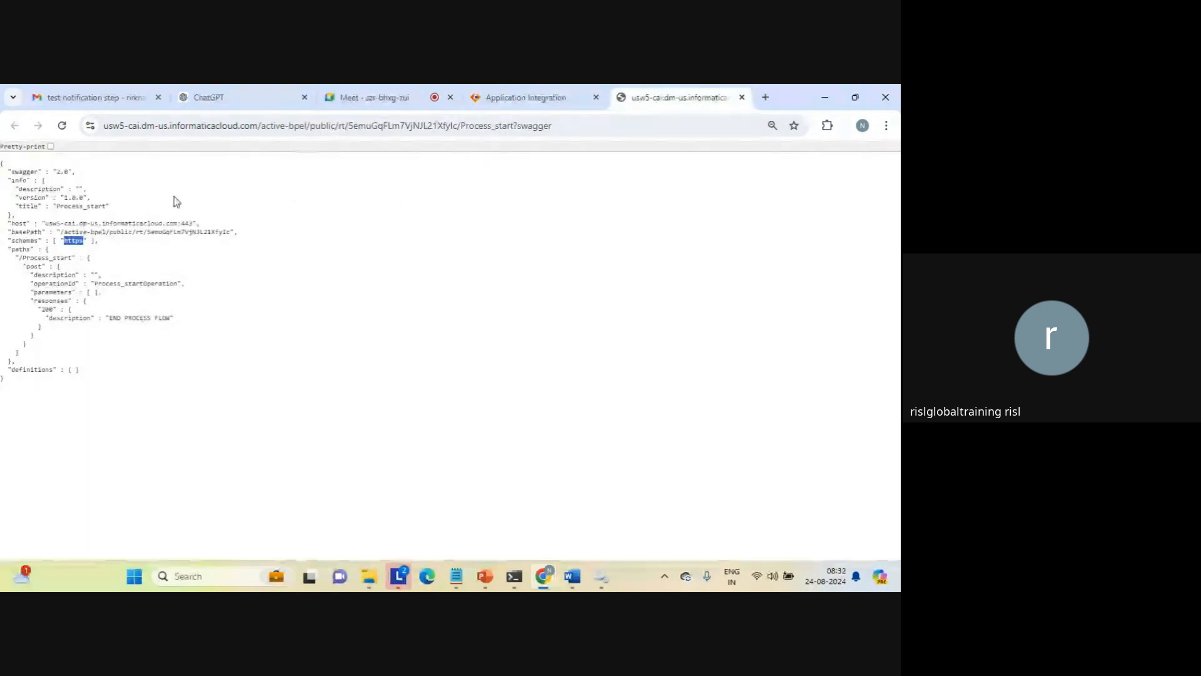
# Examine the Swagger file's path, post operation, responses and definitions, then close the file
pyautogui.tripleClick(43, 257)
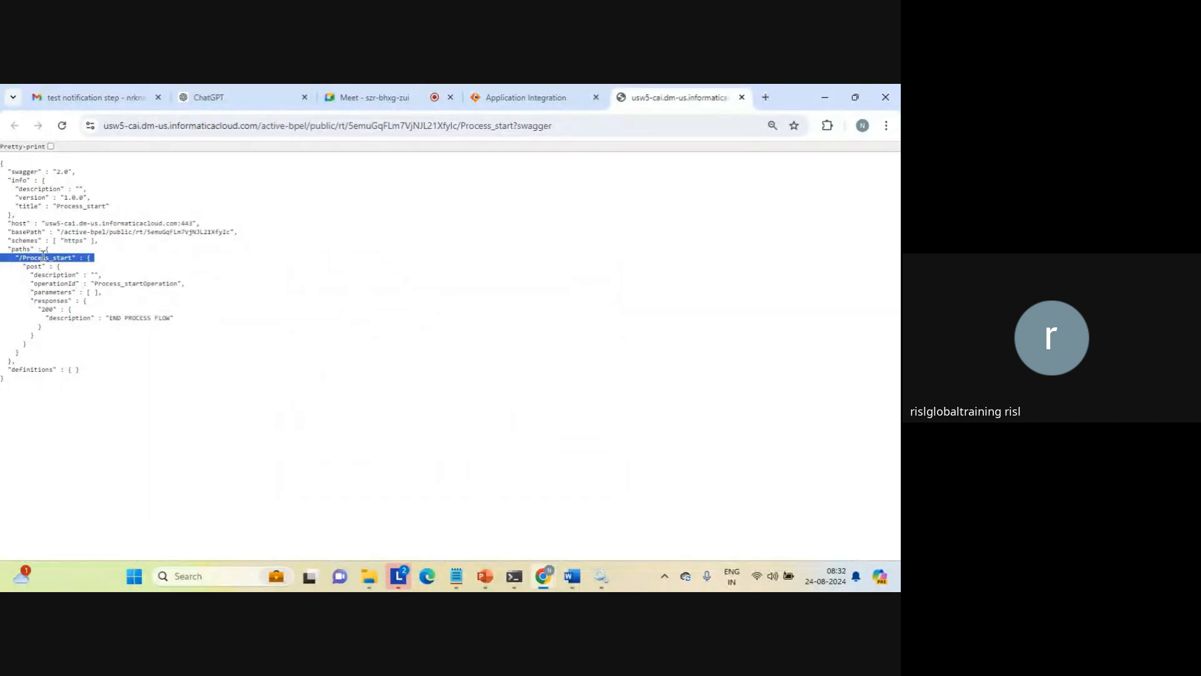
pyautogui.click(42, 257)
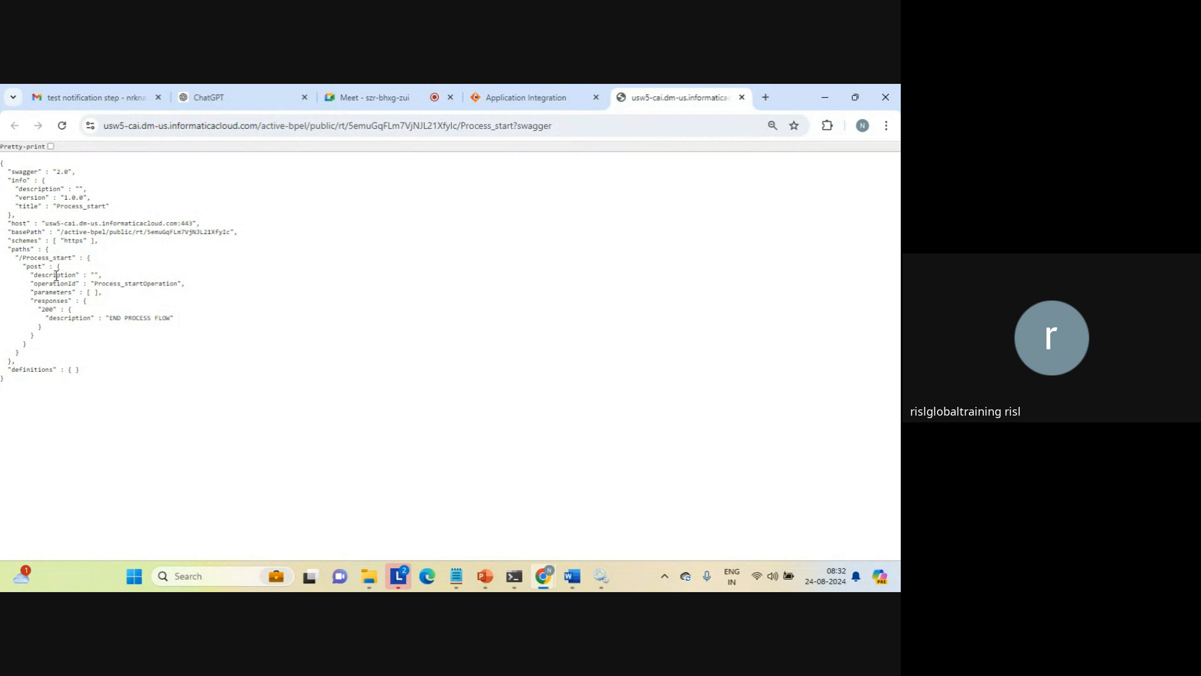
pyautogui.tripleClick(58, 278)
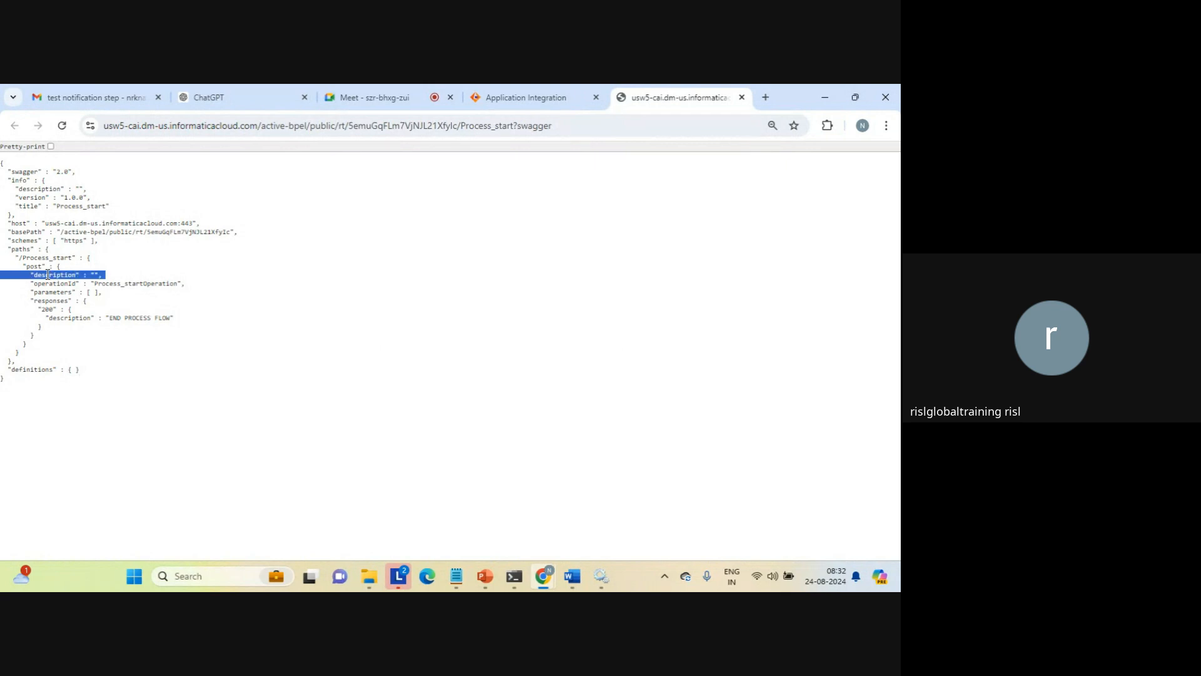
pyautogui.doubleClick(33, 268)
pyautogui.moveTo(33, 267); pyautogui.dragTo(122, 310)
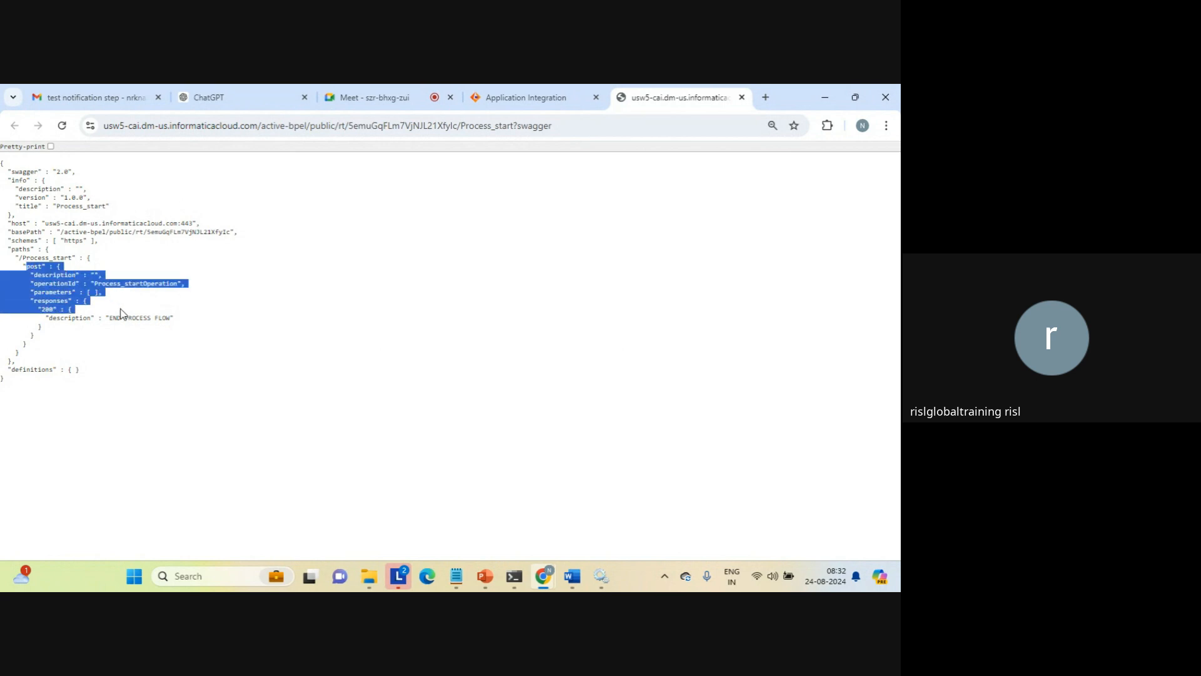
pyautogui.click(130, 303)
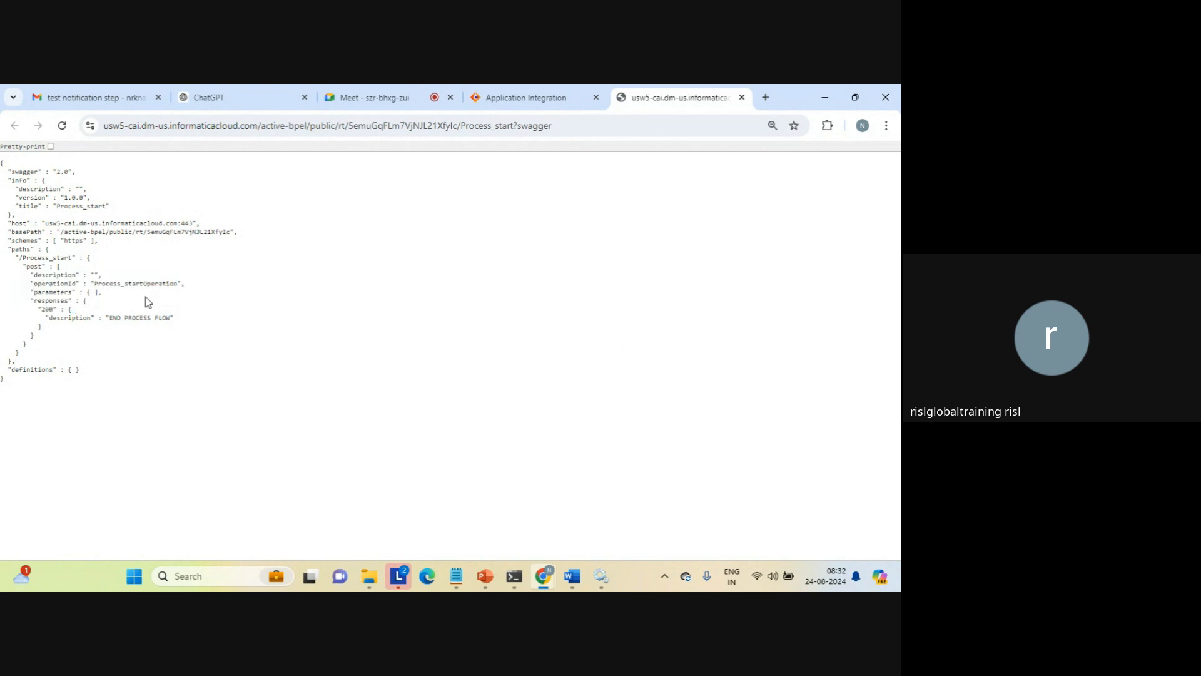
pyautogui.tripleClick(124, 316)
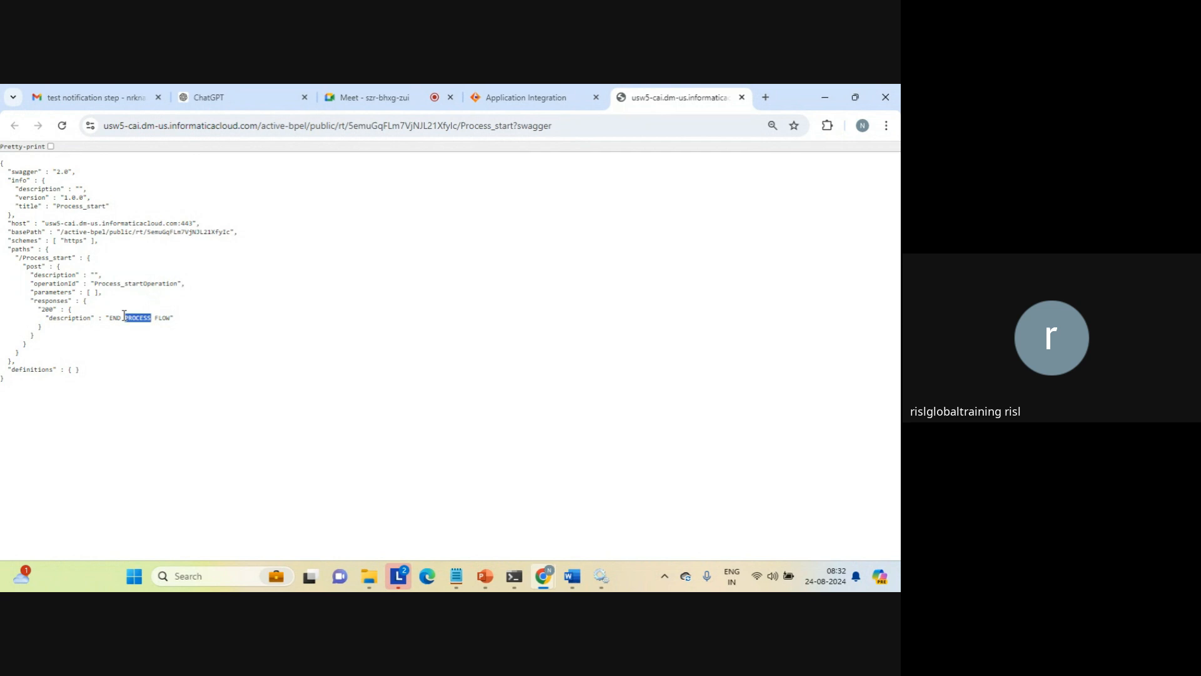
pyautogui.doubleClick(50, 308)
pyautogui.tripleClick(44, 370)
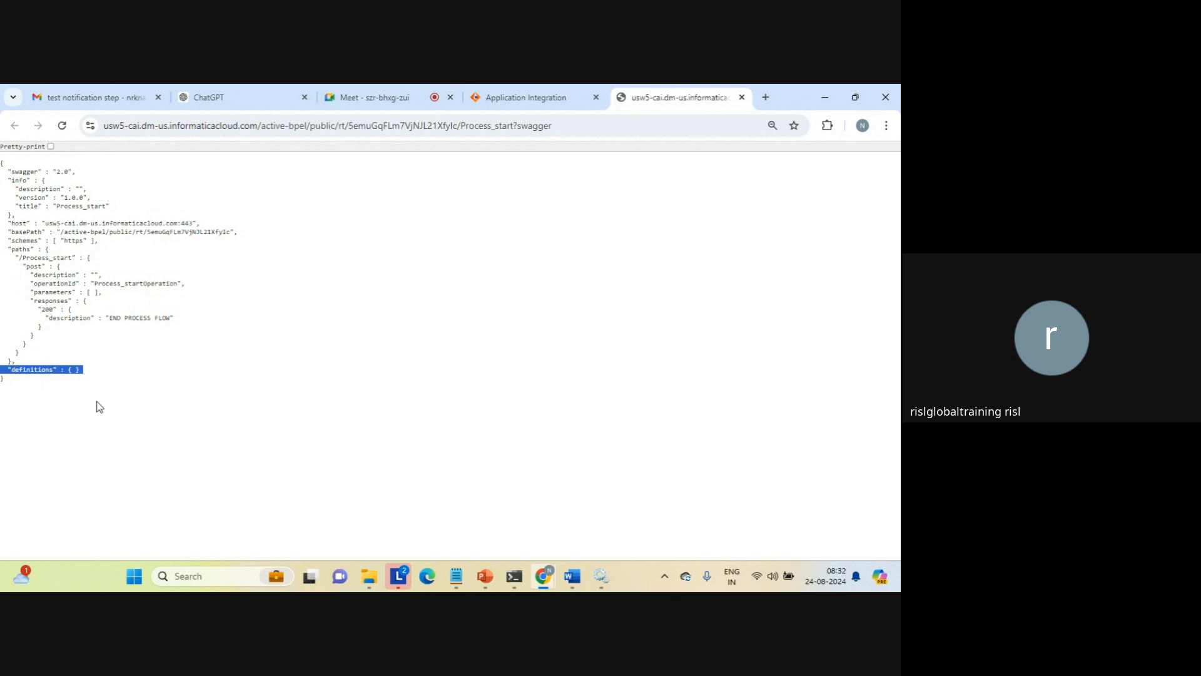
pyautogui.moveTo(96, 401); pyautogui.dragTo(80, 373)
pyautogui.click(80, 374)
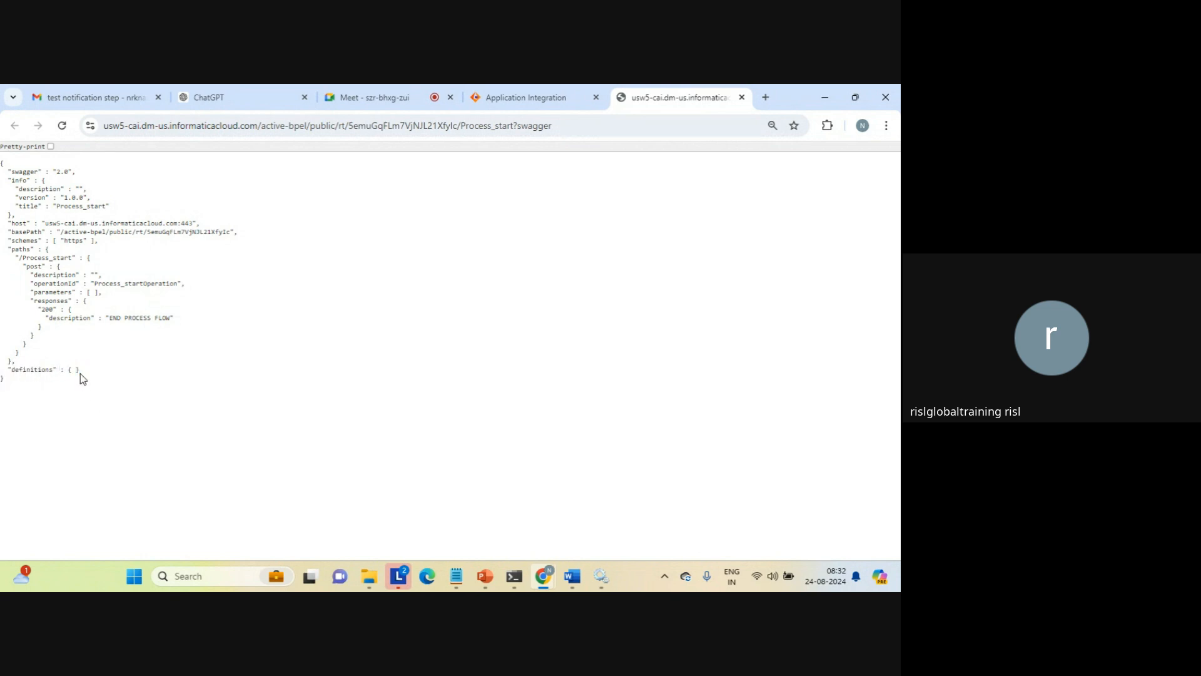
pyautogui.click(742, 97)
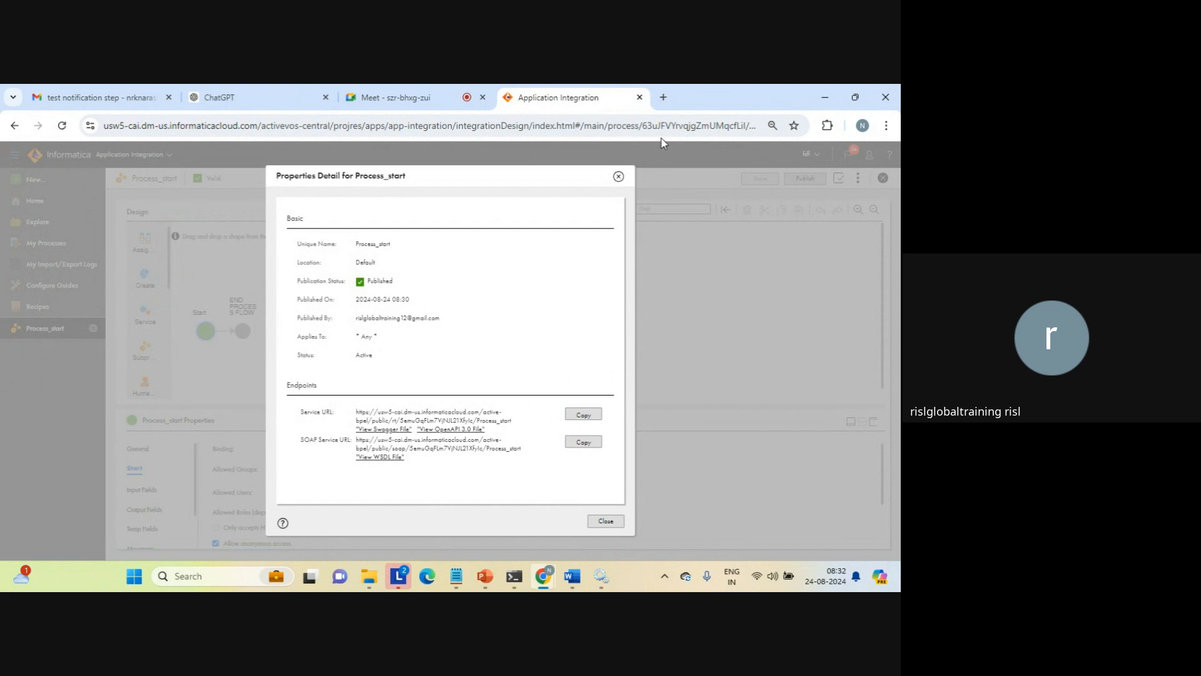
# Call the Process_start service URL in a new browser tab to test the published process
pyautogui.click(662, 99)
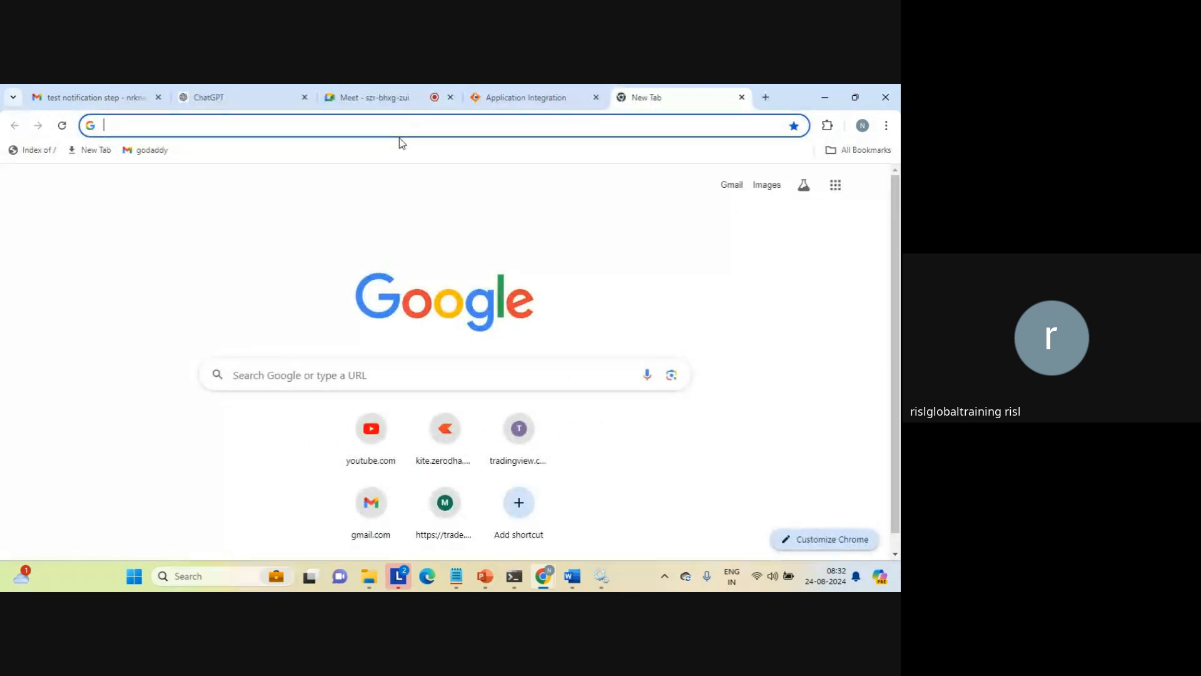
pyautogui.hotkey('ctrl', 'v')
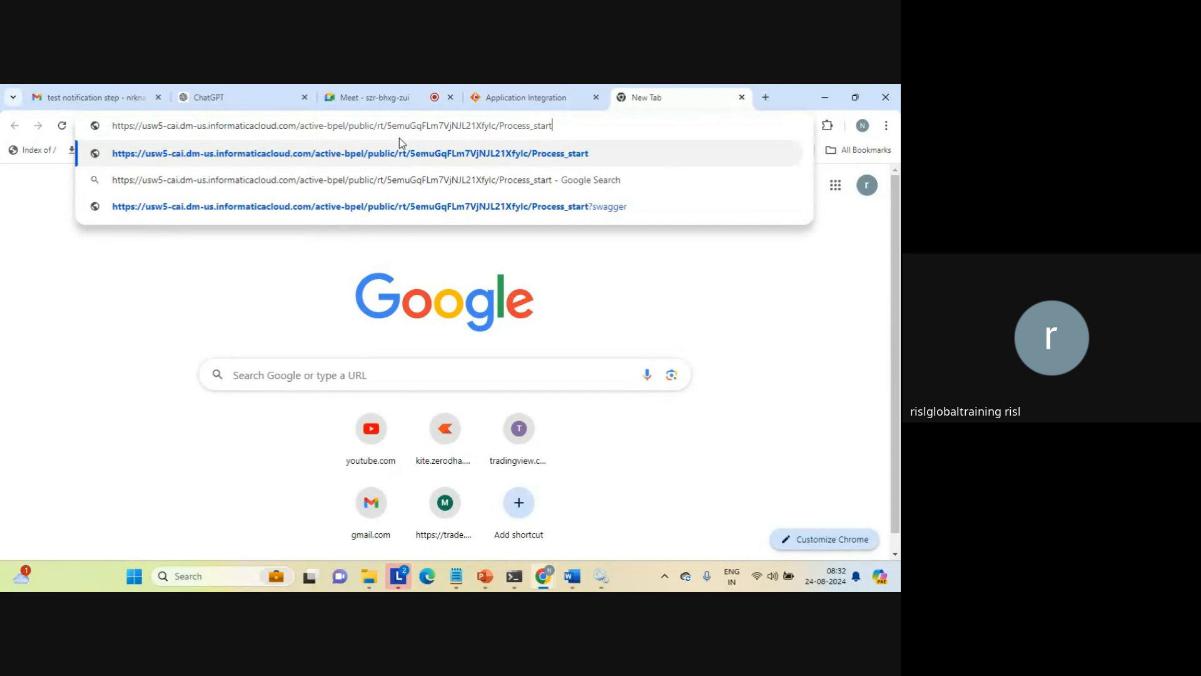
pyautogui.press('Return')
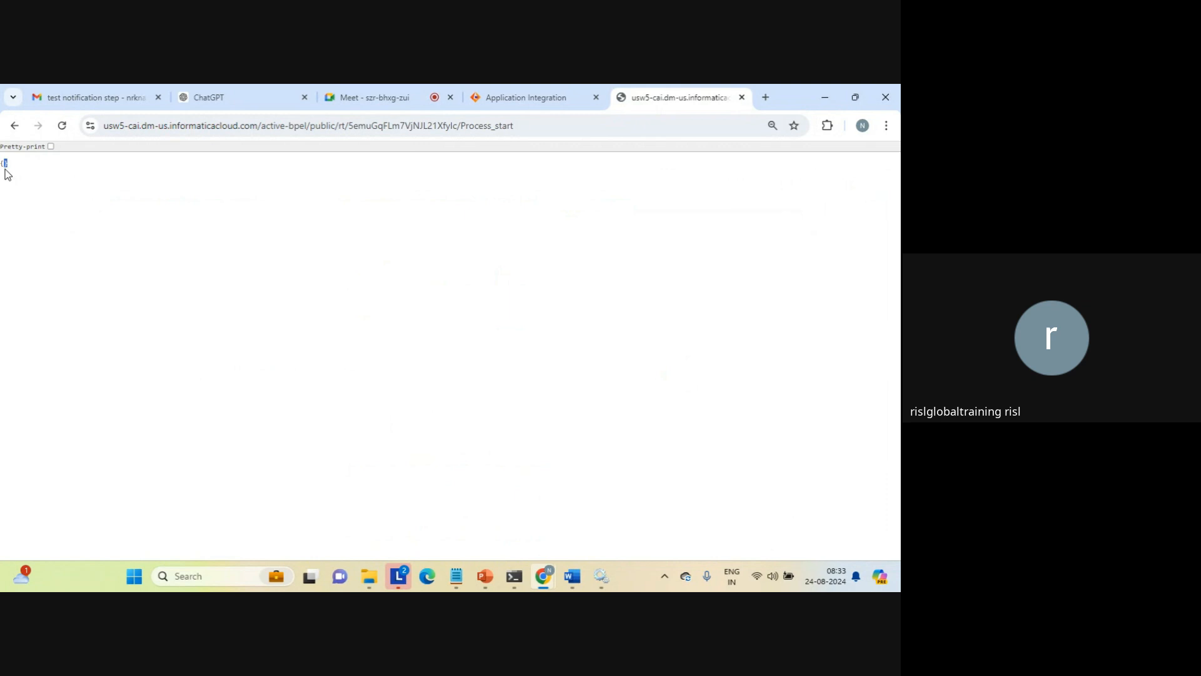
# Switch to Postman, send a GET request to the Process_start service URL, inspect the response body and close Postman
pyautogui.press('super+d')
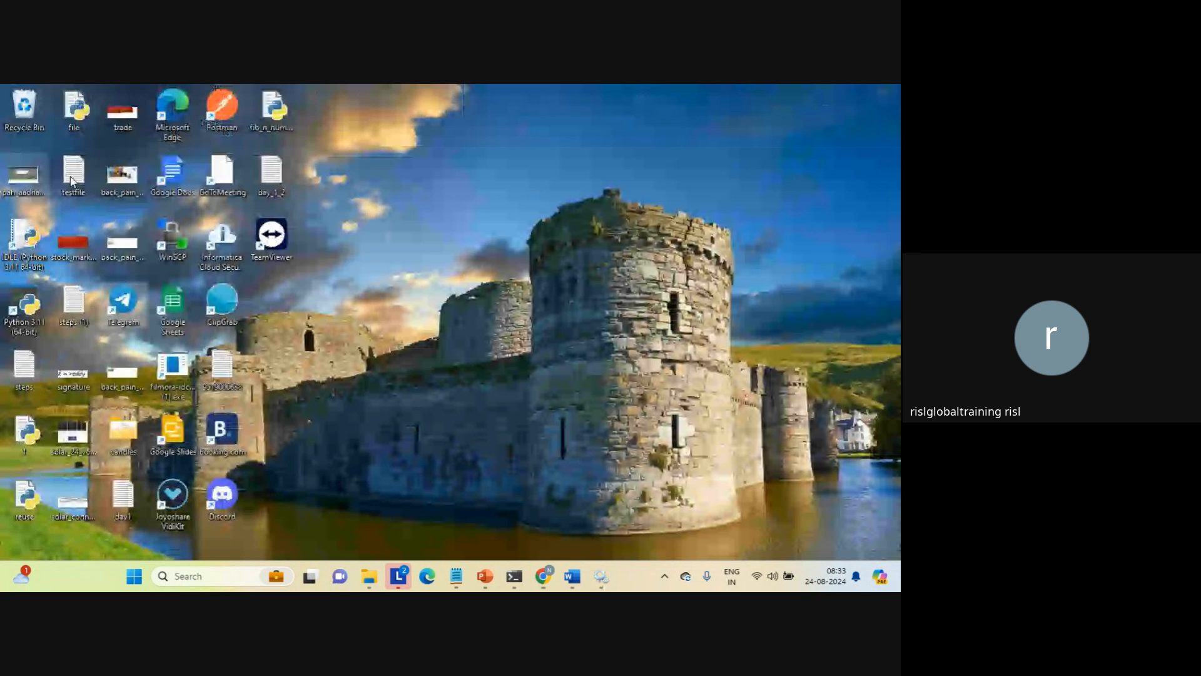
pyautogui.doubleClick(222, 106)
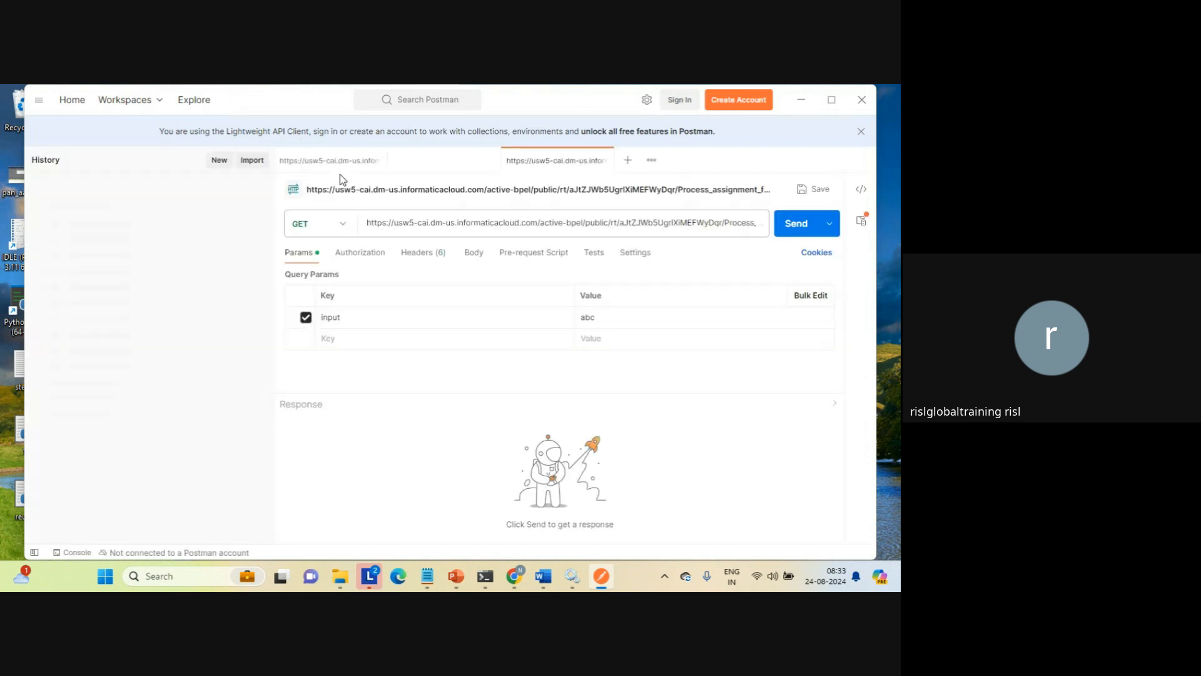
pyautogui.click(521, 235)
pyautogui.hotkey('ctrl', 'a')
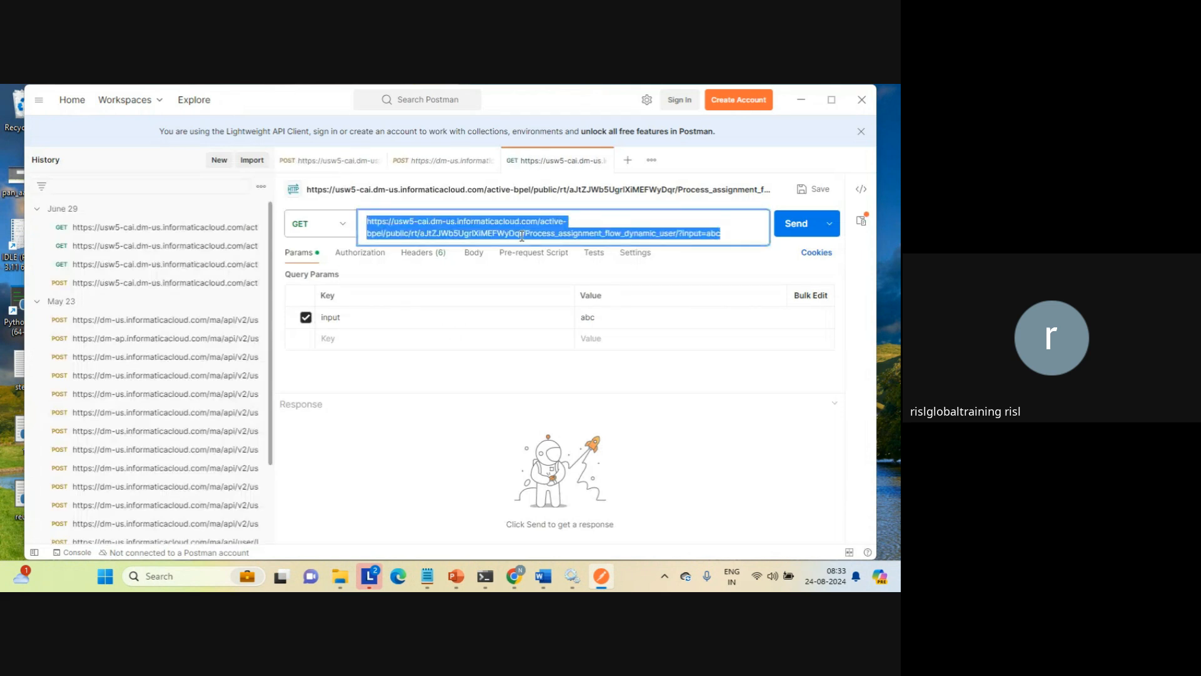
pyautogui.hotkey('ctrl', 'v')
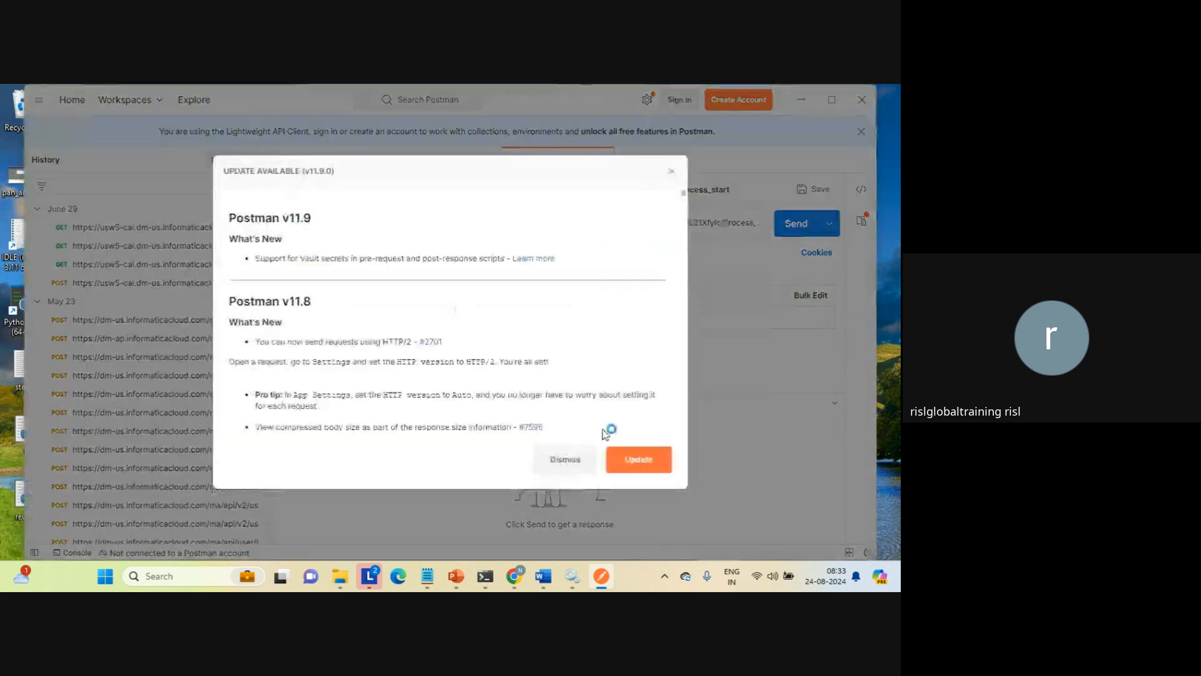
pyautogui.click(672, 171)
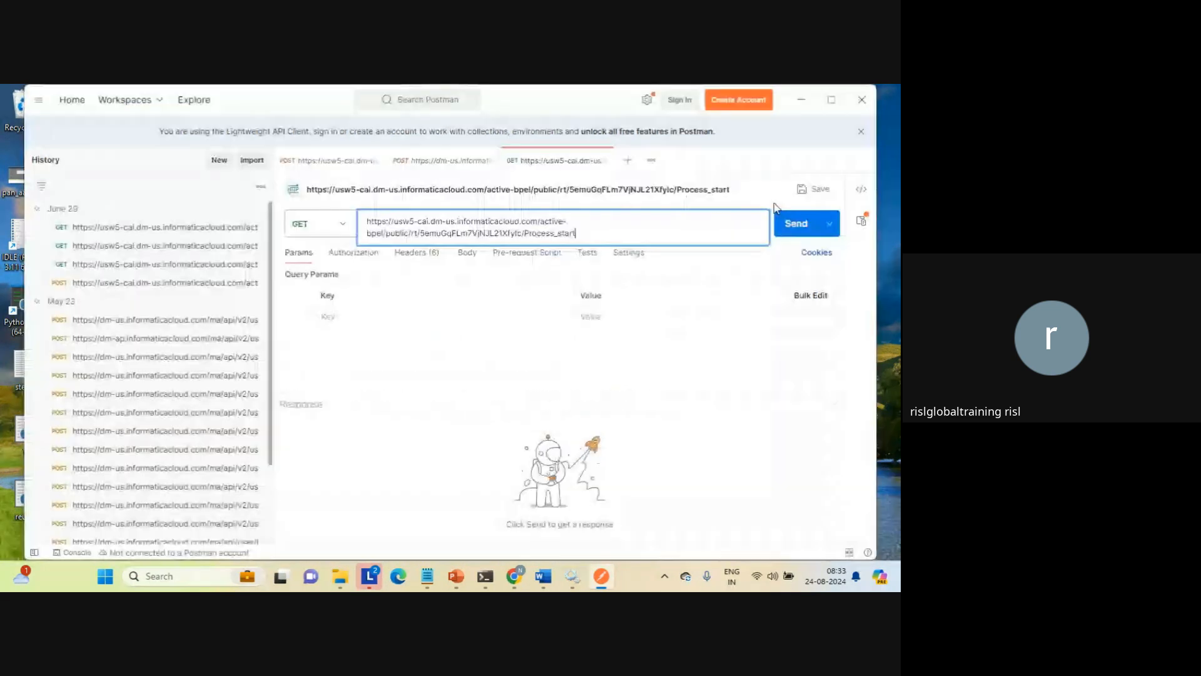
pyautogui.click(799, 224)
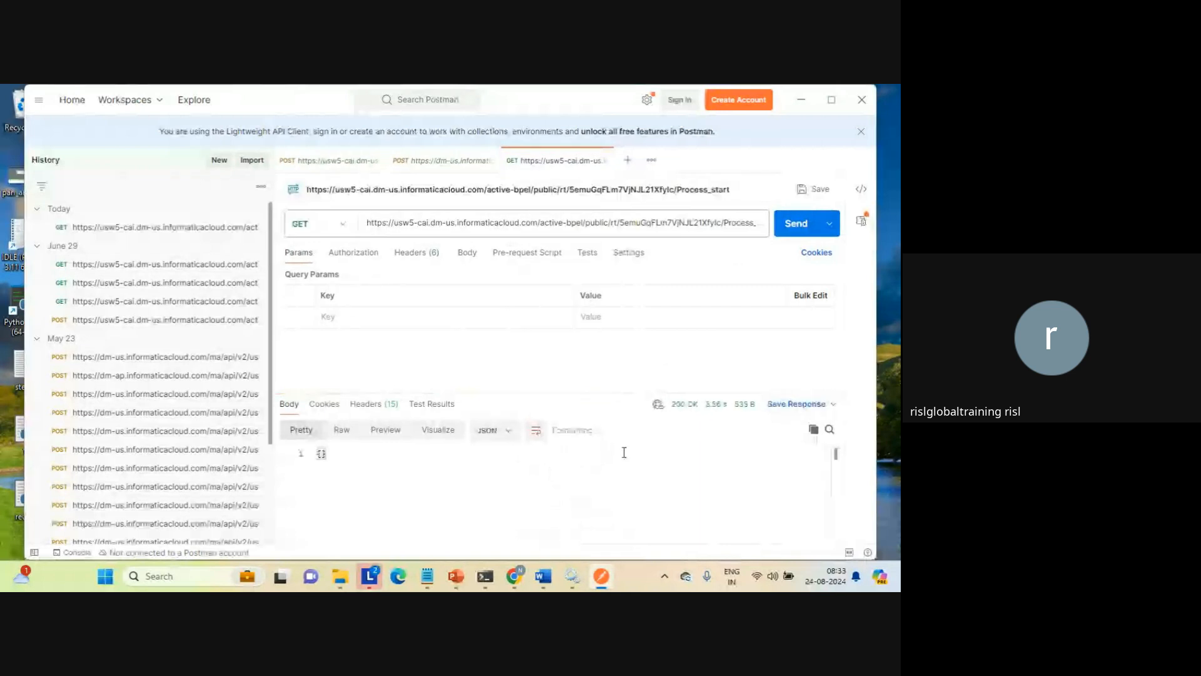
pyautogui.doubleClick(321, 452)
pyautogui.click(863, 102)
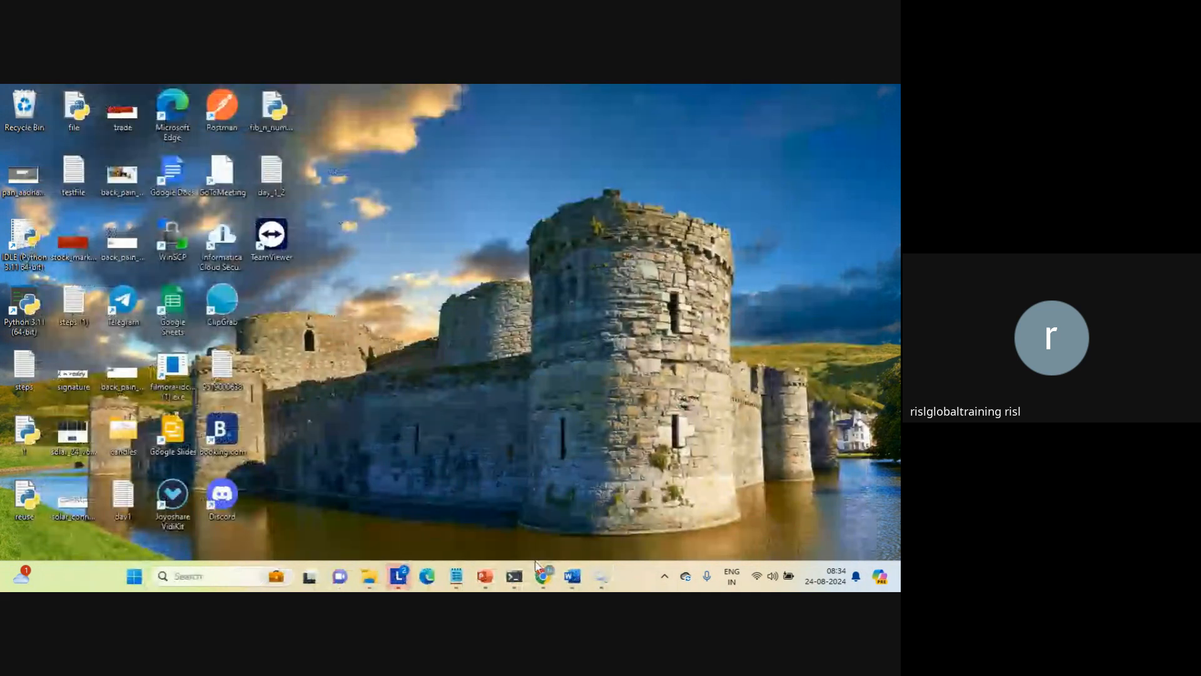
# Return to the Chrome window, close the service response page and dismiss the Process_start properties detail
pyautogui.moveTo(544, 576)
pyautogui.click(501, 513)
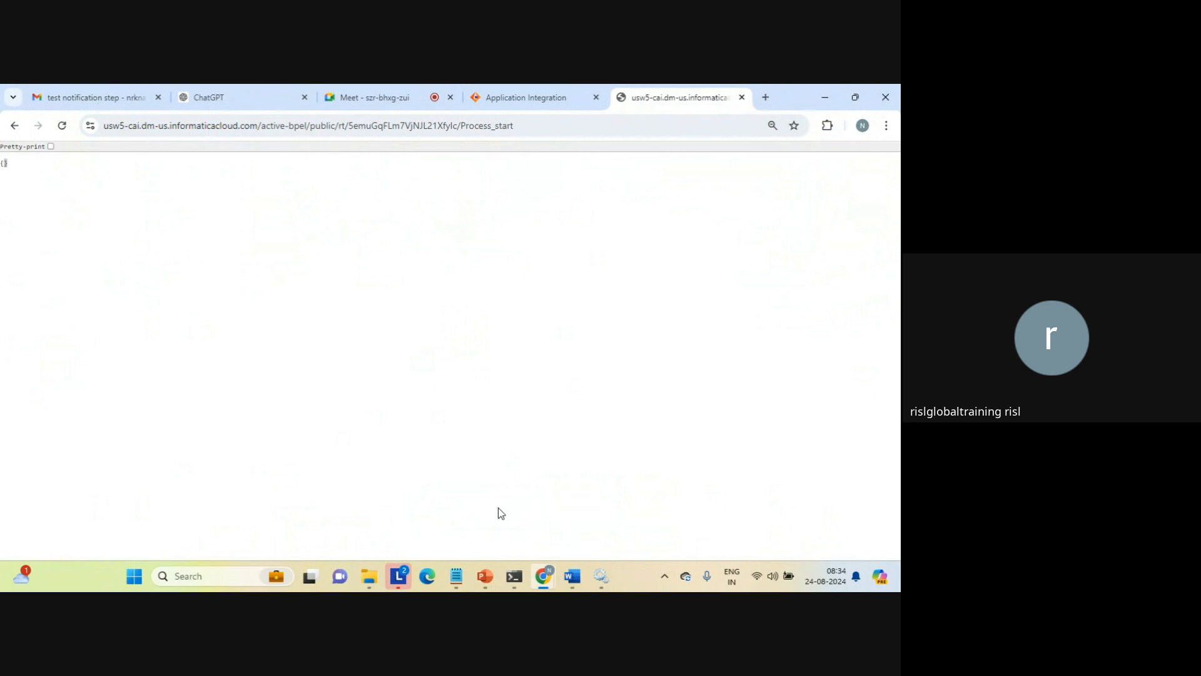
pyautogui.click(743, 97)
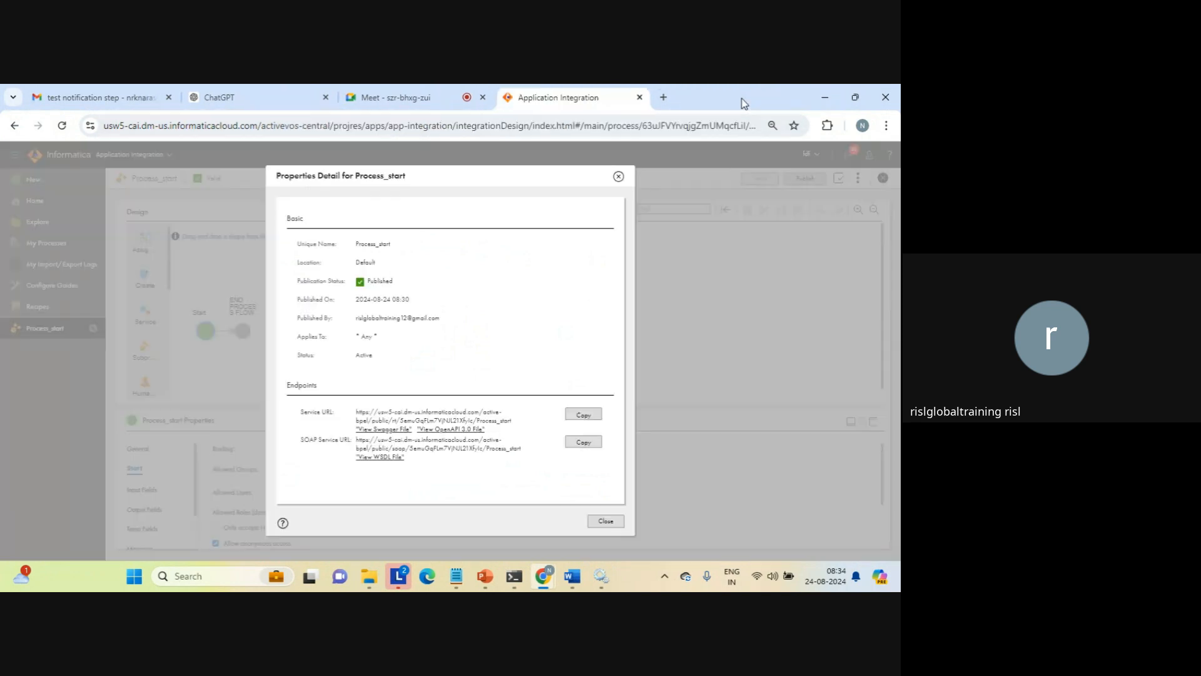
pyautogui.click(604, 521)
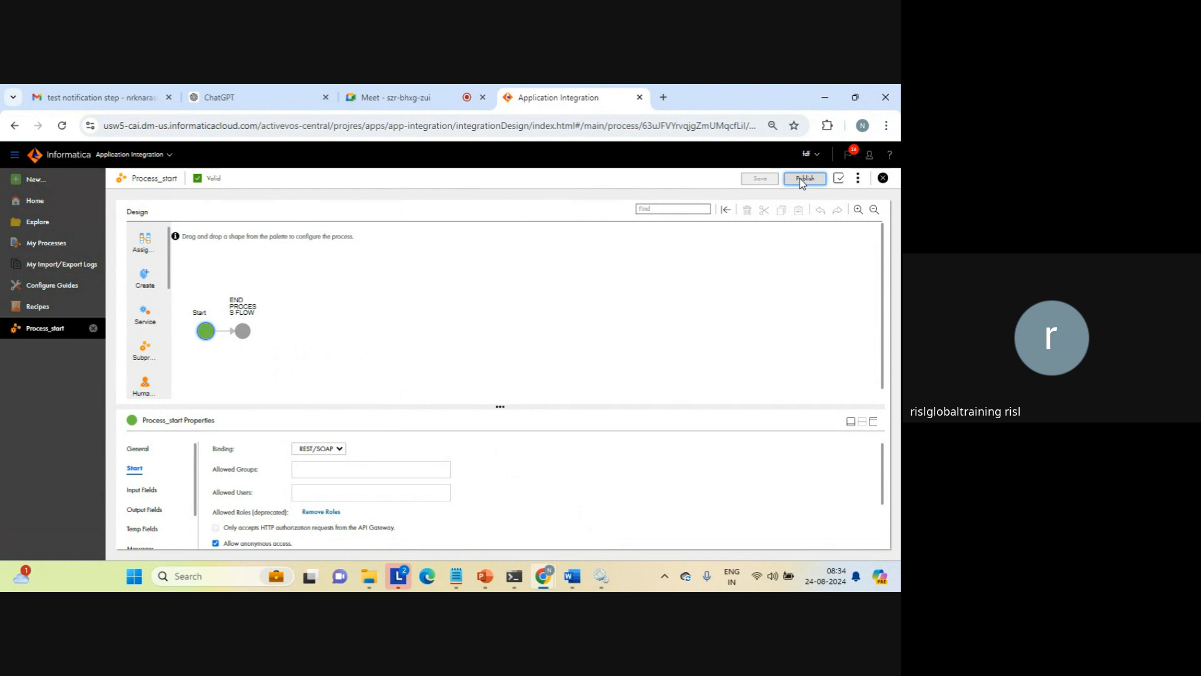
# Call the Process_start service URL again in a new browser tab to check its response, and close that tab
pyautogui.click(664, 98)
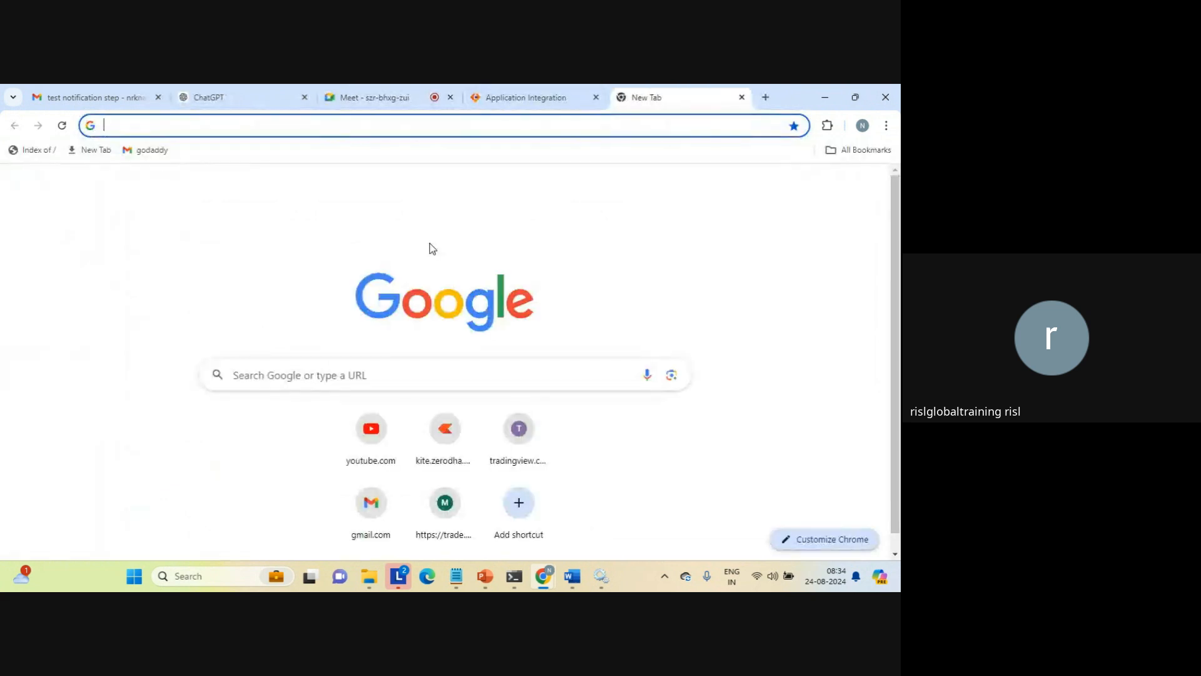
pyautogui.click(742, 97)
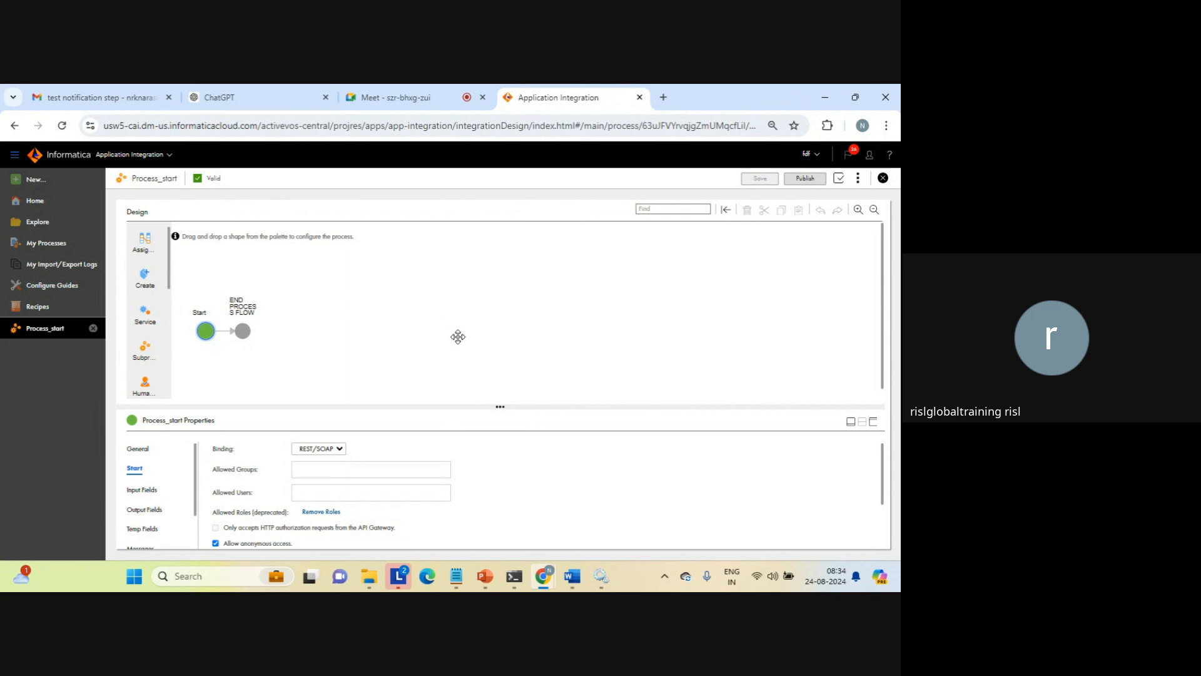
pyautogui.click(662, 100)
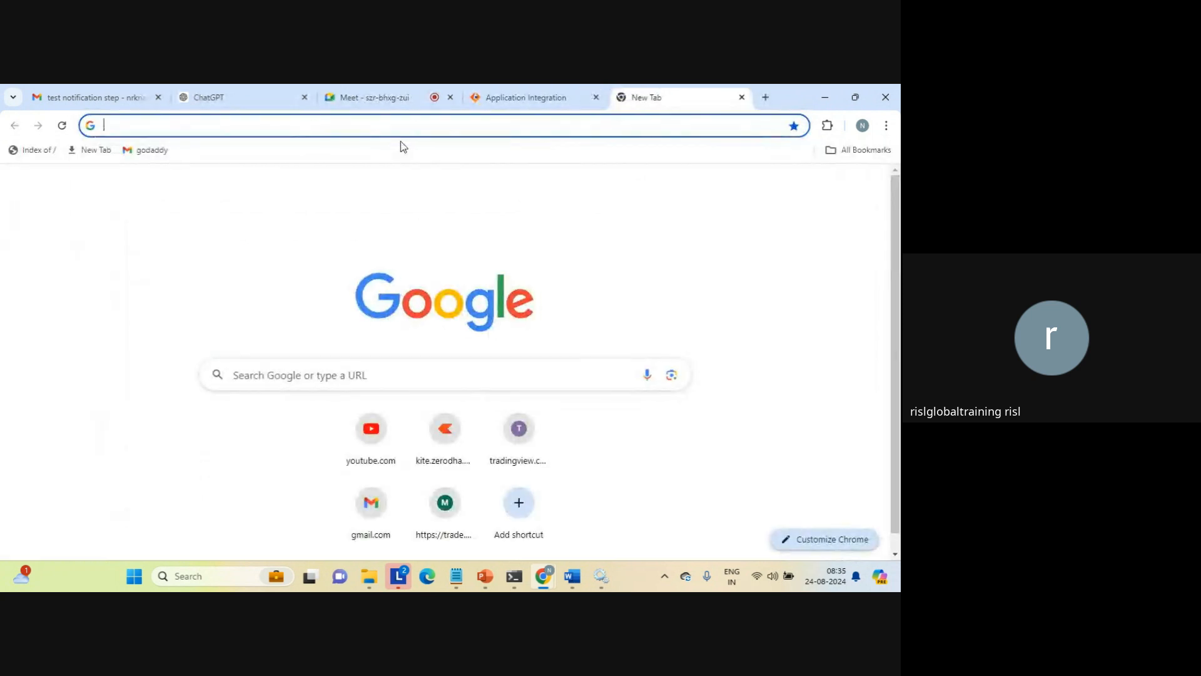
pyautogui.hotkey('ctrl', 'v')
pyautogui.press('Return')
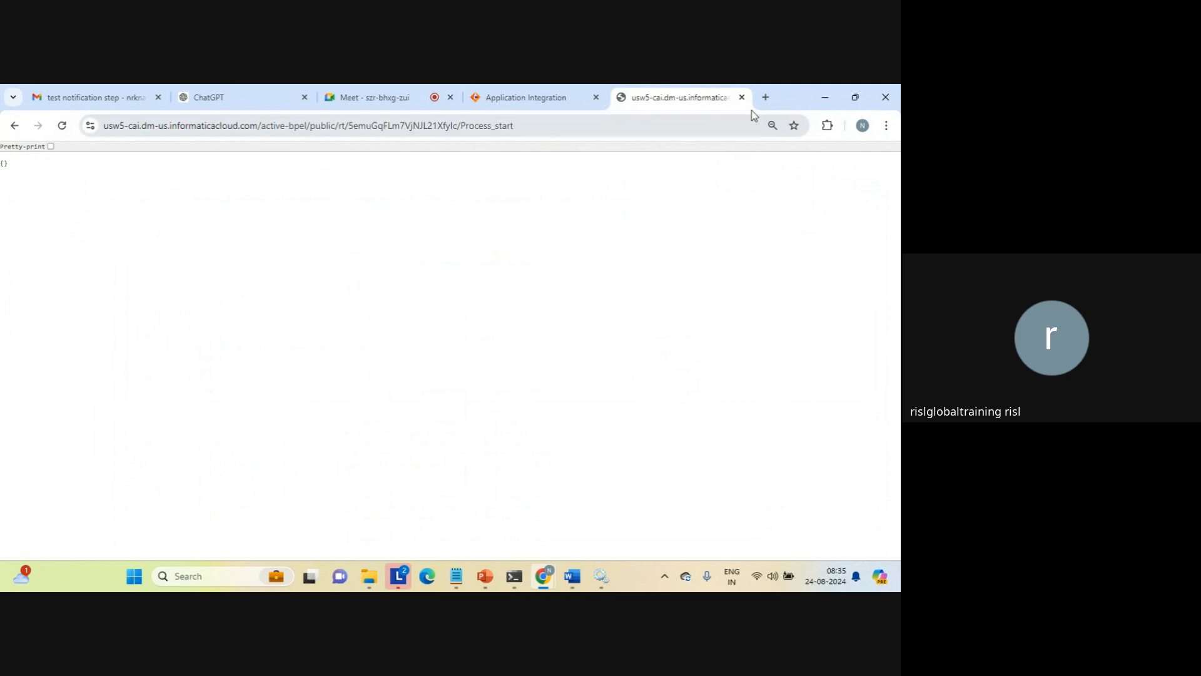
pyautogui.click(742, 98)
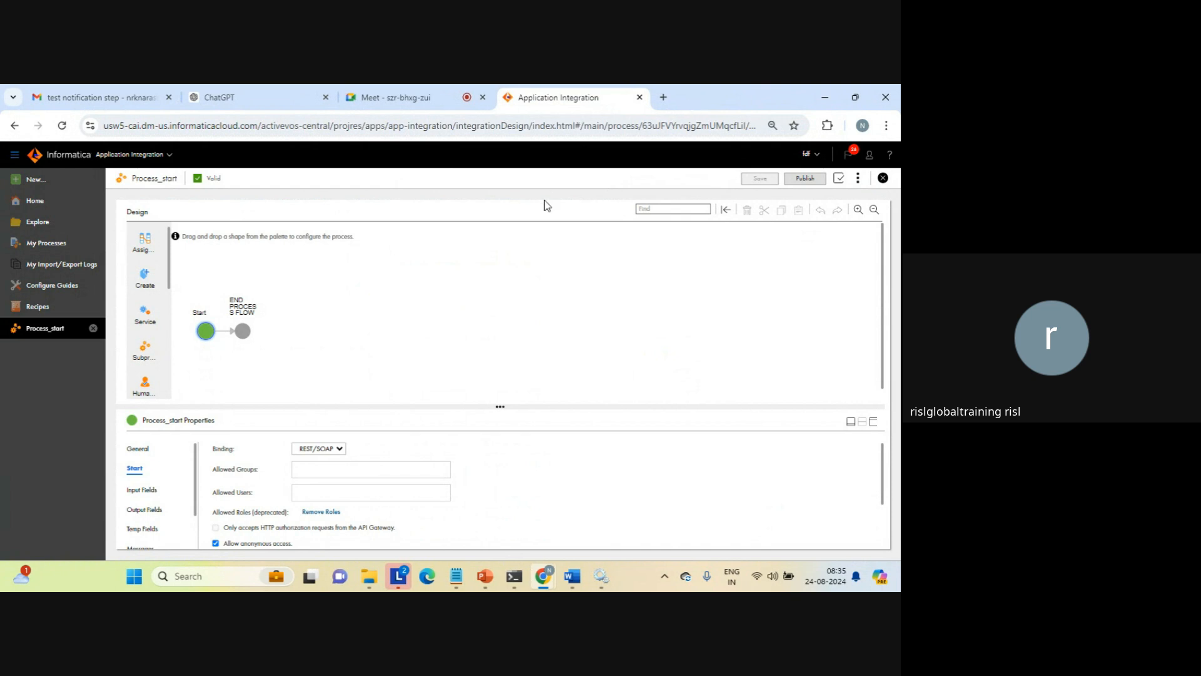
# Switch to the Google Meet call, dismiss the infinity mirror notice and leave the call without ending it for everyone
pyautogui.click(410, 98)
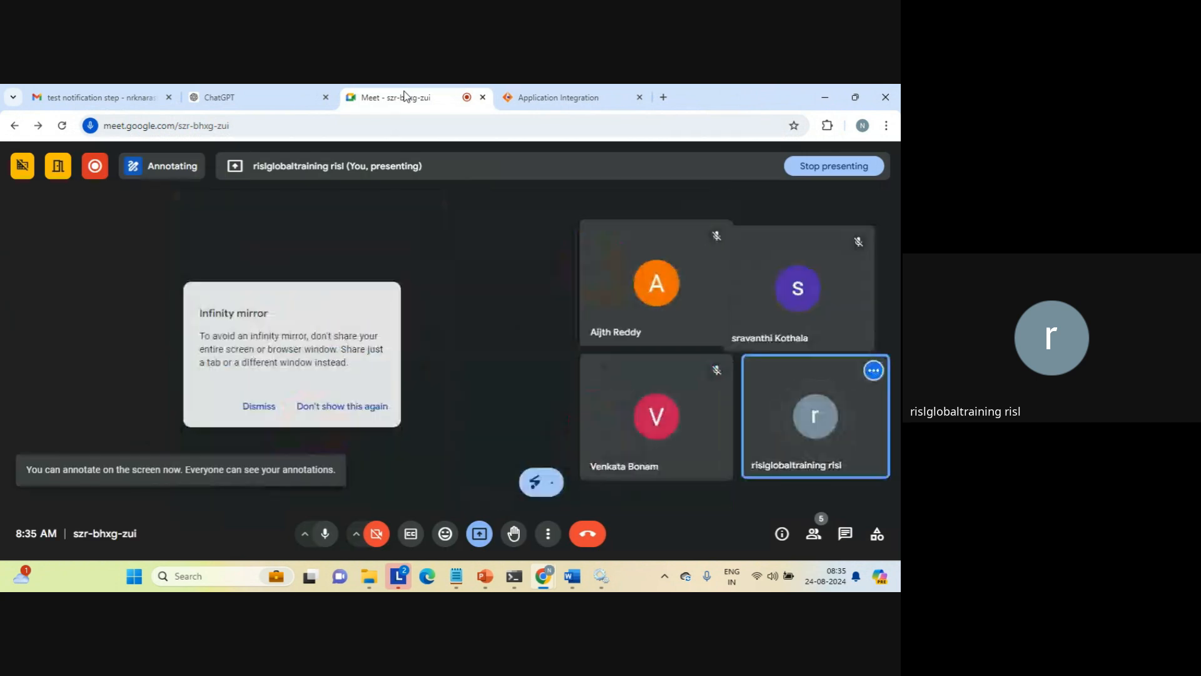
pyautogui.click(247, 410)
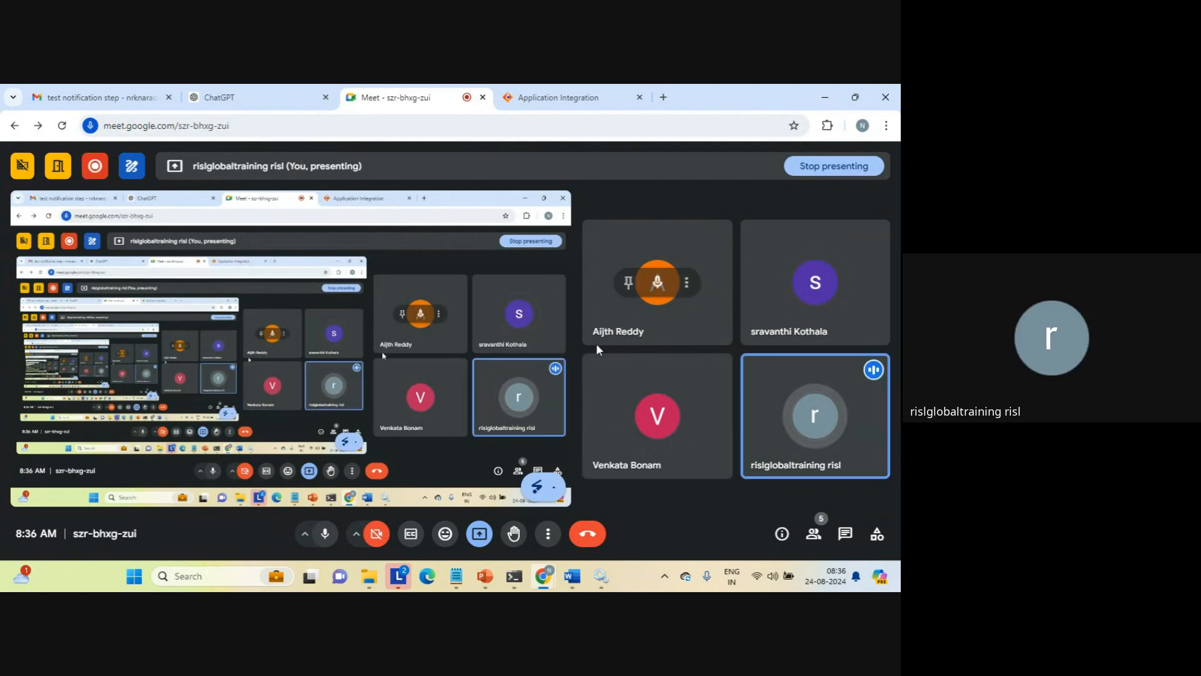
pyautogui.click(588, 535)
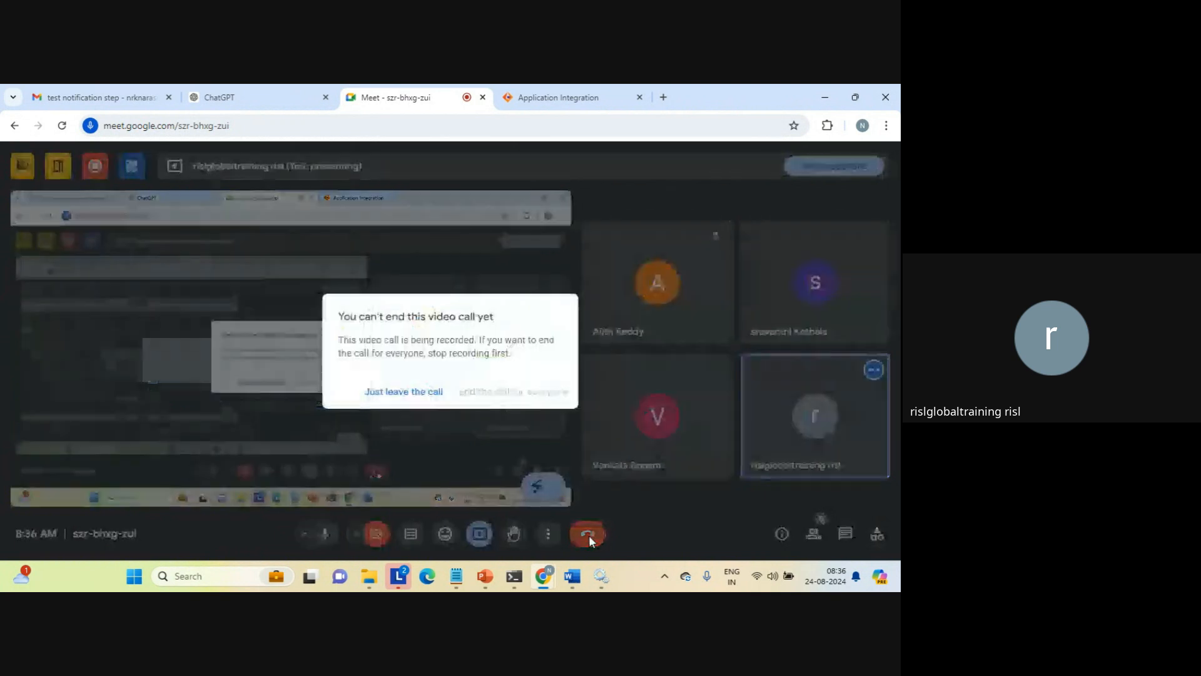
pyautogui.click(378, 394)
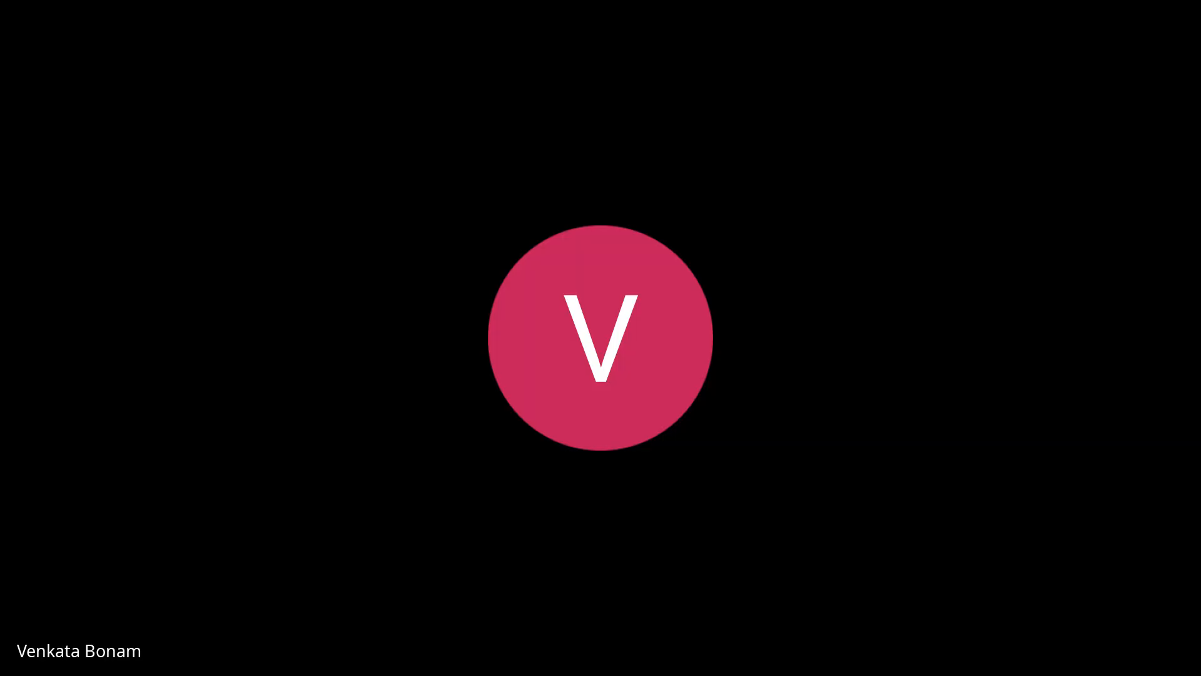